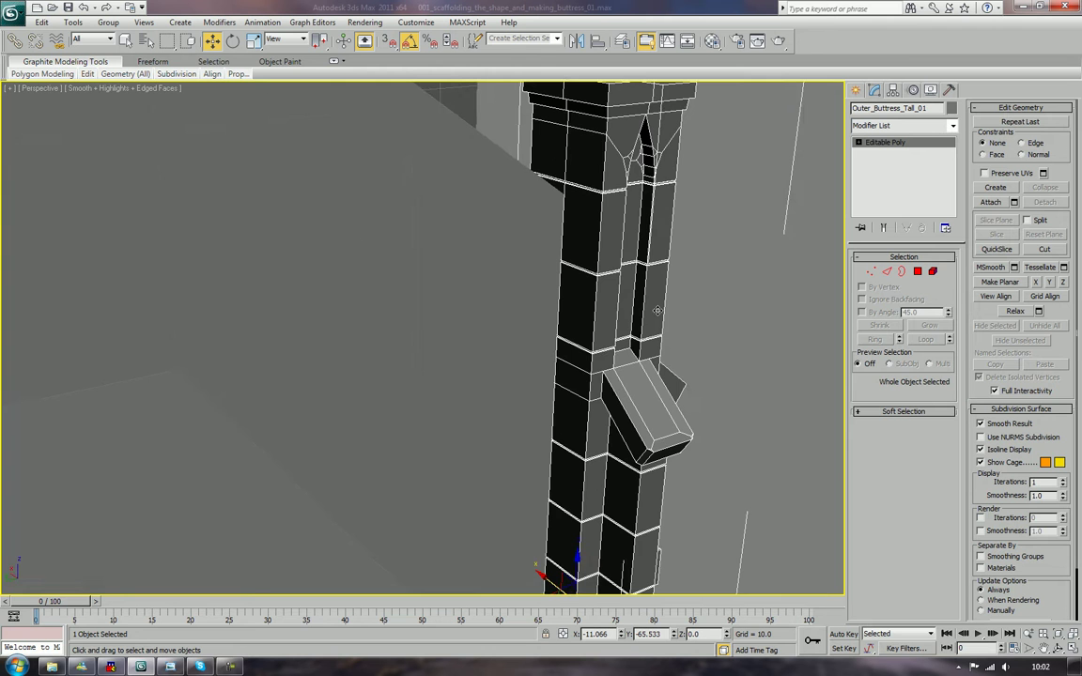
At polygon level with backfacing ignored, select the vertical column of side faces on Outer_Buttress_Tall_01 from beneath the cap to the base.
alt+middle_drag(660, 309, 841, 291)
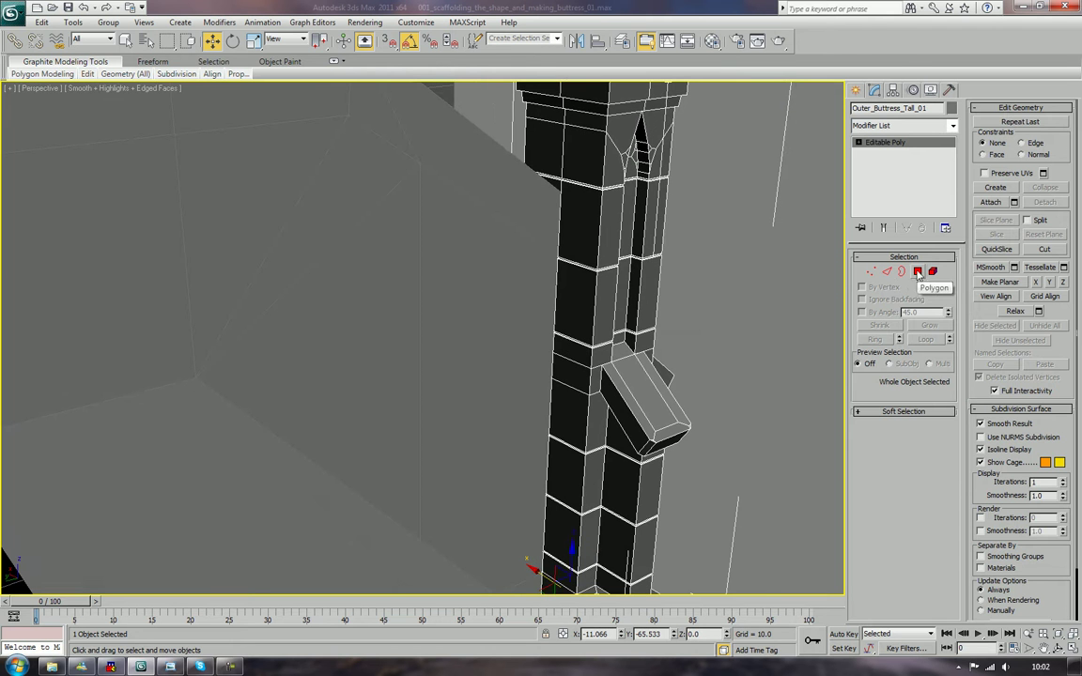
key(4)
alt+middle_drag(519, 330, 533, 338)
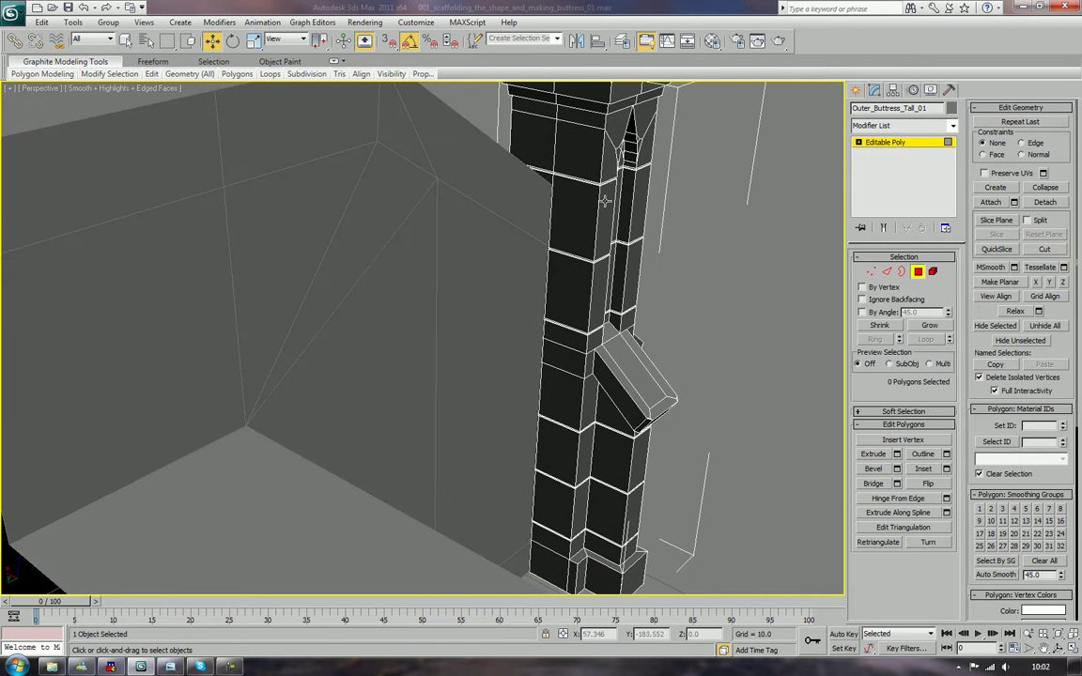
click(861, 298)
alt+middle_drag(784, 342, 813, 346)
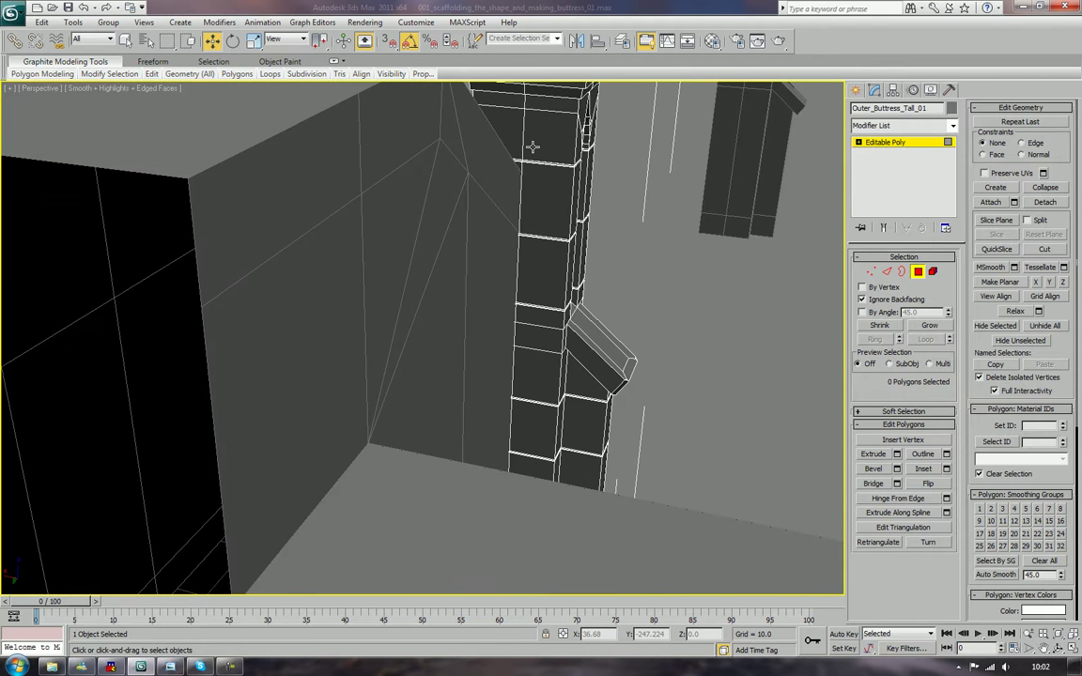
key(q)
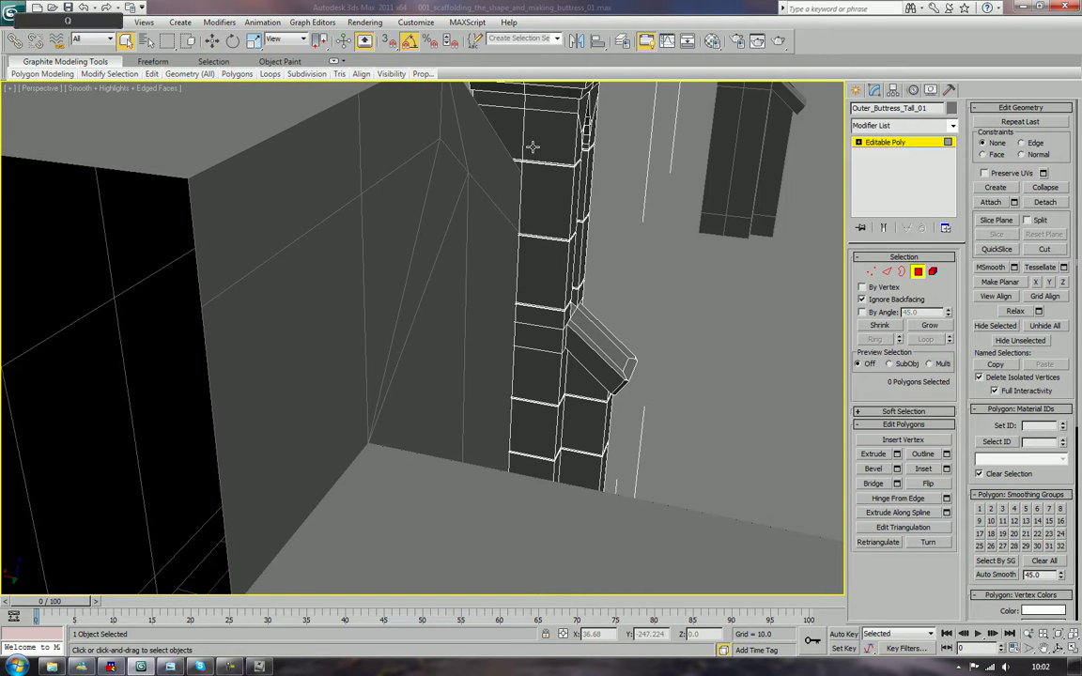
click(531, 146)
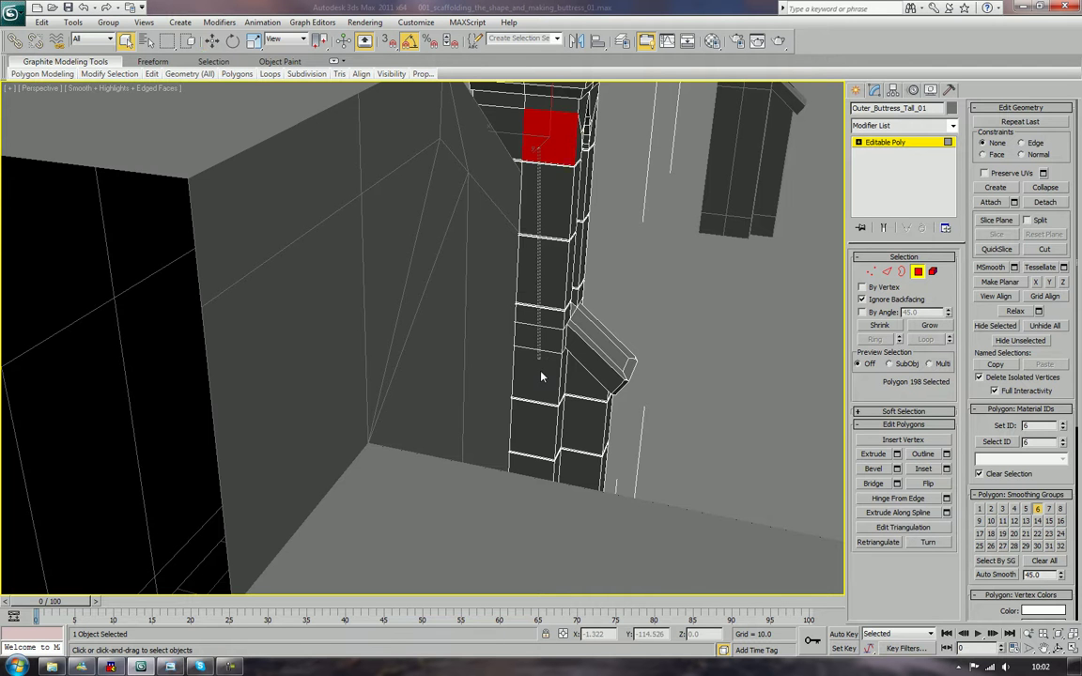
shift+click(561, 453)
mouse_move(593, 439)
alt+middle_down()
mouse_move(557, 432)
mouse_move(578, 455)
alt+middle_up()
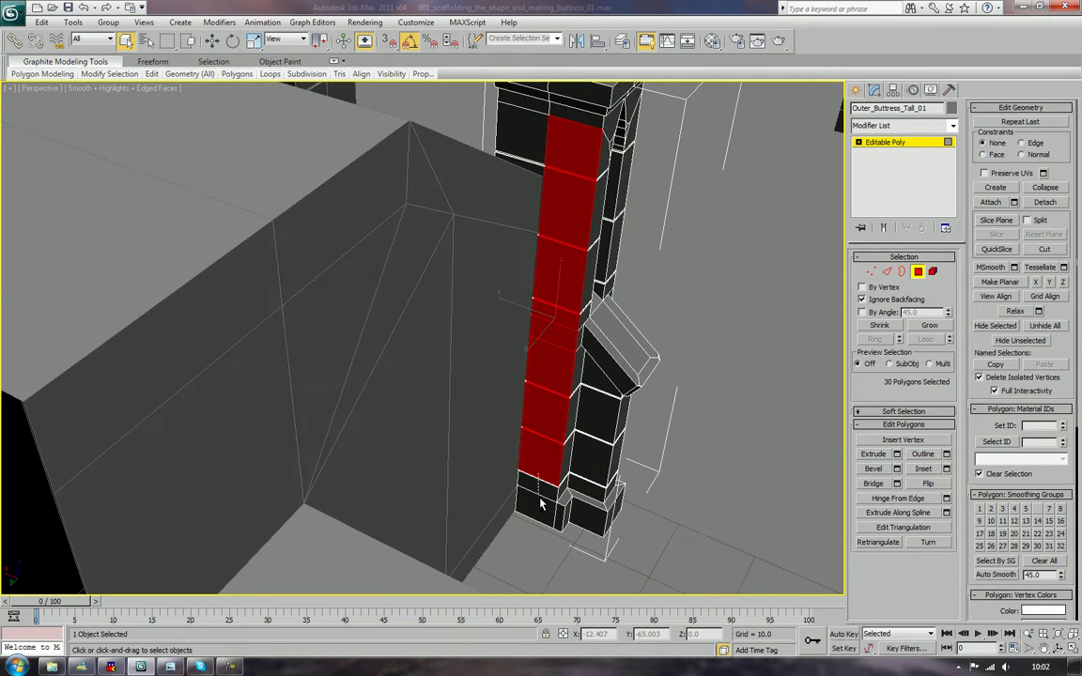
ctrl+drag(540, 504, 541, 508)
alt+middle_drag(561, 465, 531, 444)
scroll(516, 445, down, 4)
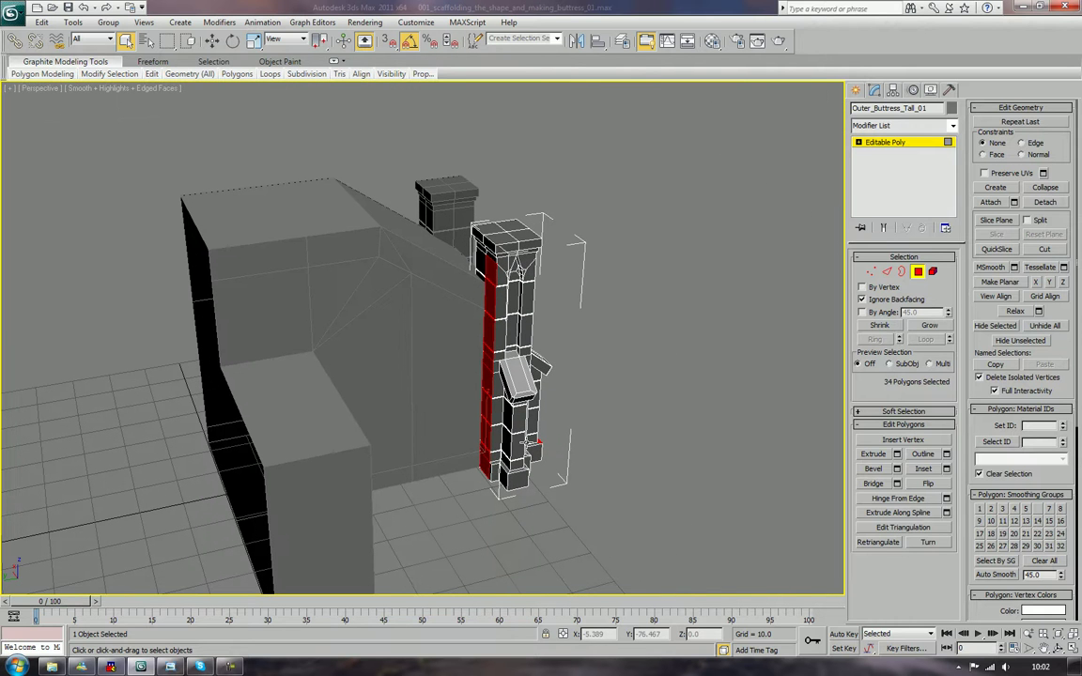
Detach the selected buttress faces as a cloned object, leaving the original buttress intact.
click(1042, 203)
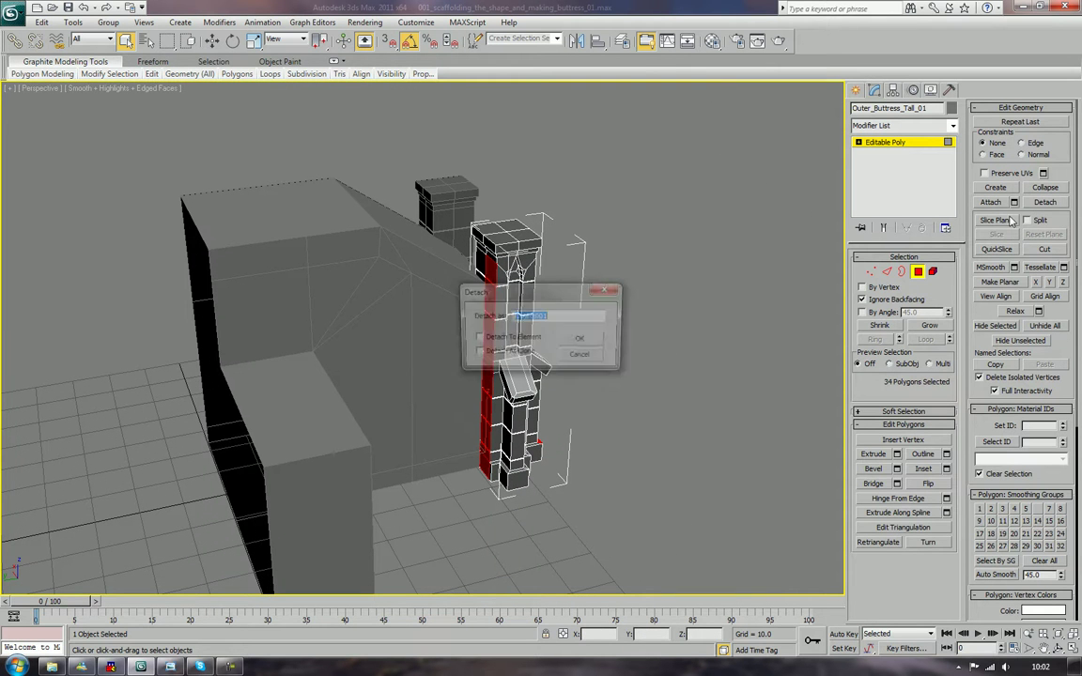
click(495, 354)
click(579, 341)
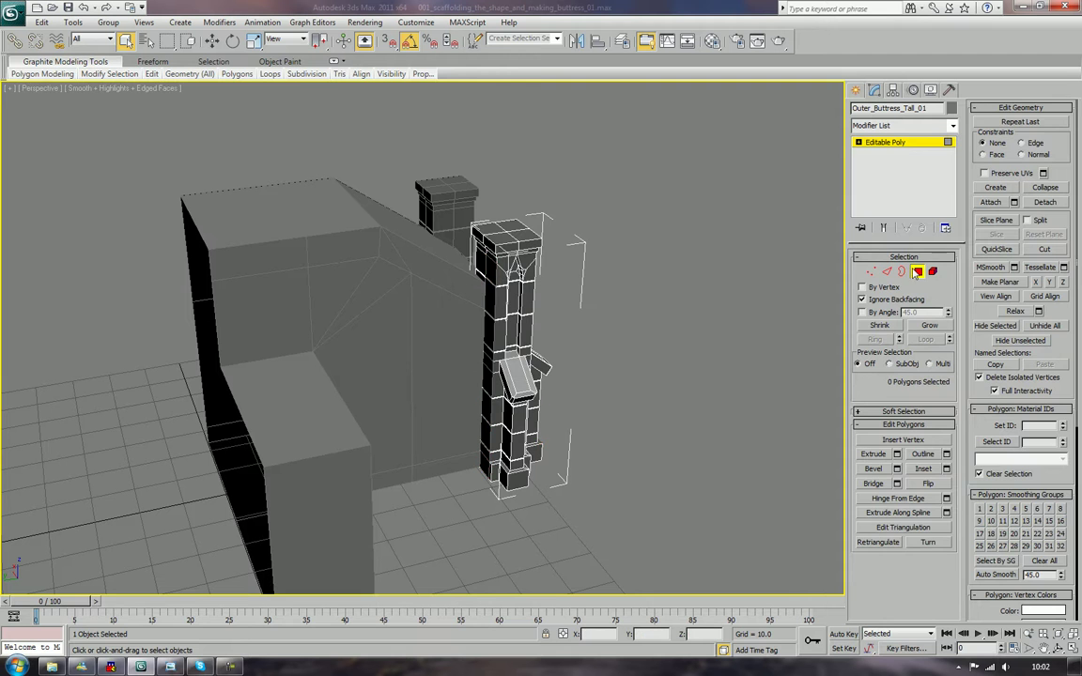
click(572, 345)
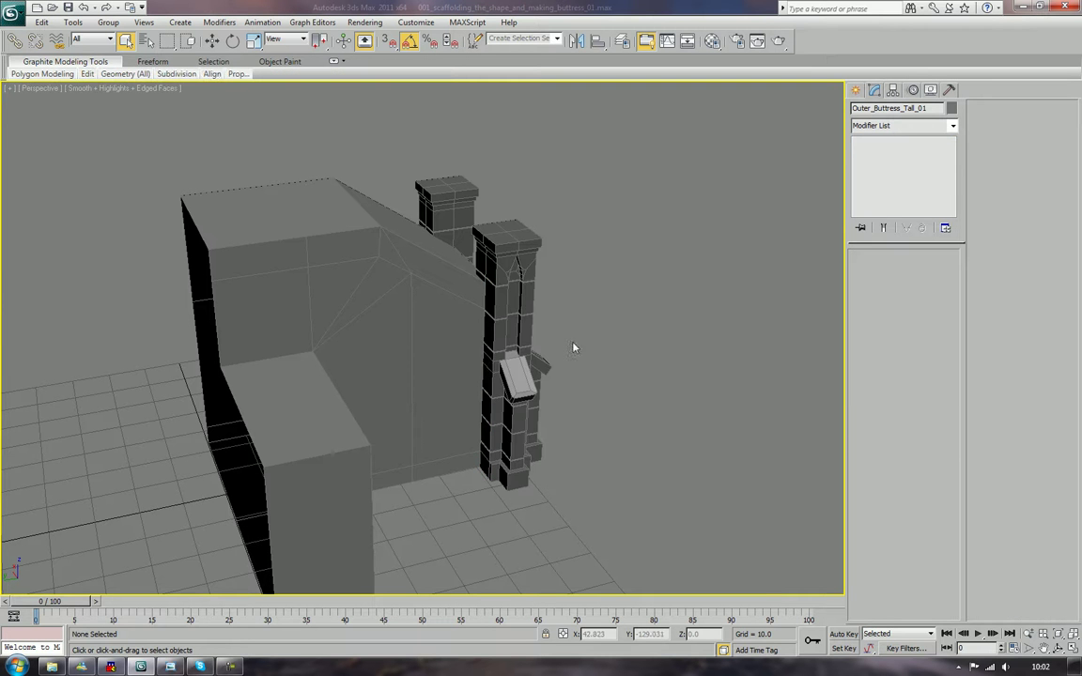
Move the detached face strip away from the buttress along the Y axis to about Y -100.66.
click(487, 370)
click(442, 333)
click(487, 353)
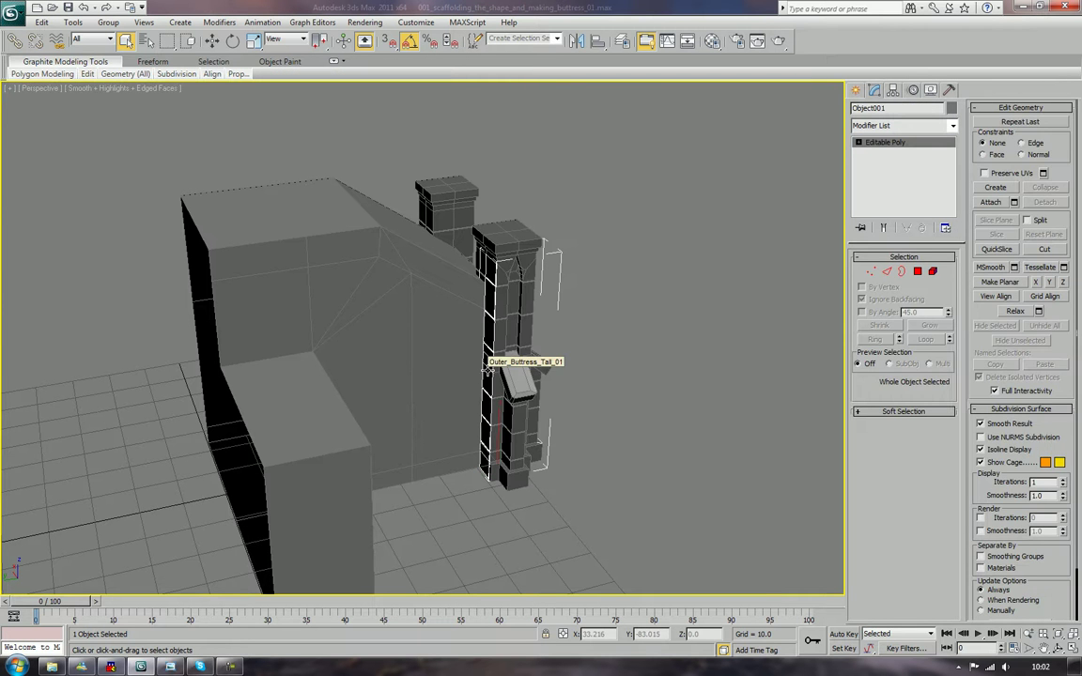
key(w)
alt+middle_drag(478, 458, 458, 470)
drag(458, 471, 615, 418)
mouse_move(564, 442)
alt+middle_down()
mouse_move(526, 440)
mouse_move(583, 435)
alt+middle_up()
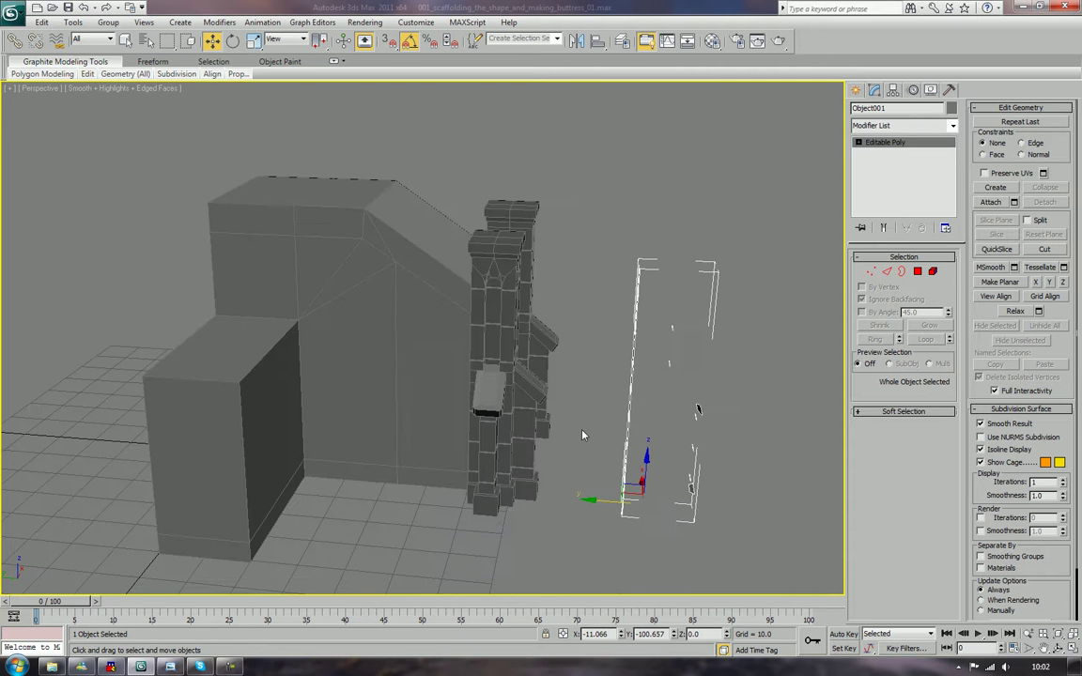
Delete the stray polygons beside the detached strip, including the back-facing one, so only the vertical column of faces is kept.
click(916, 271)
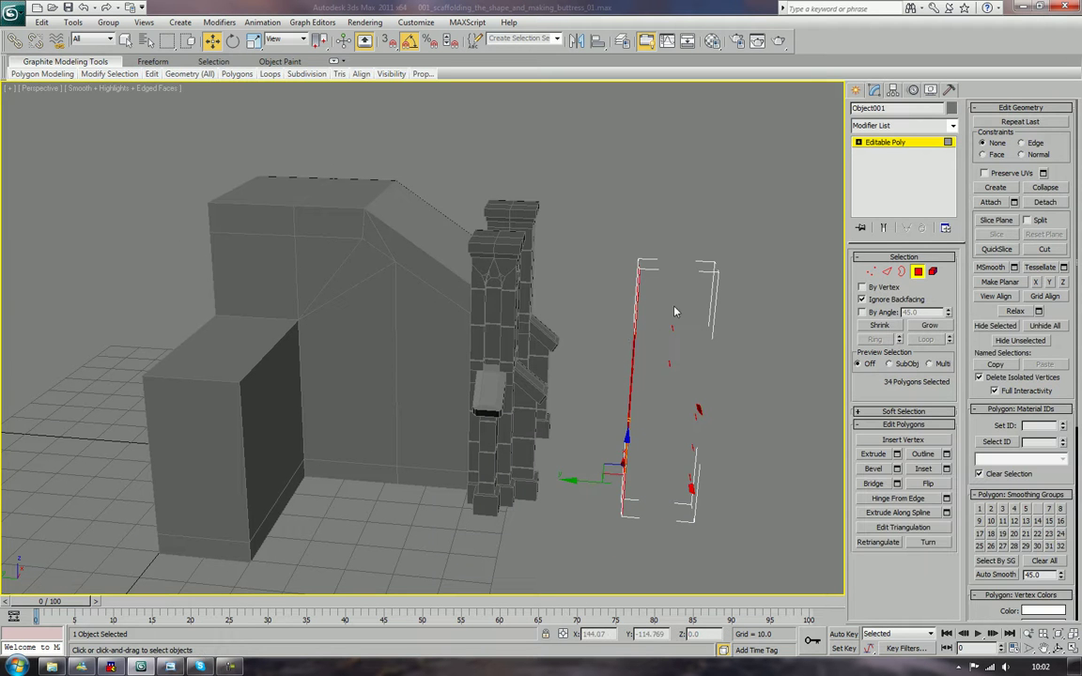
drag(662, 308, 728, 558)
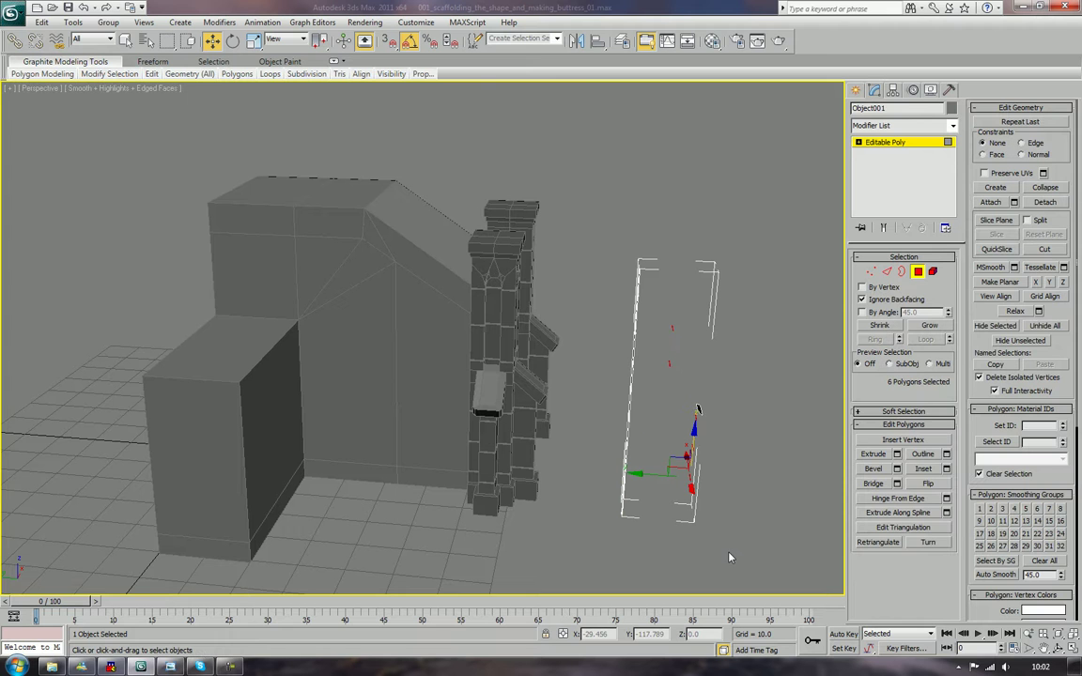
key(Delete)
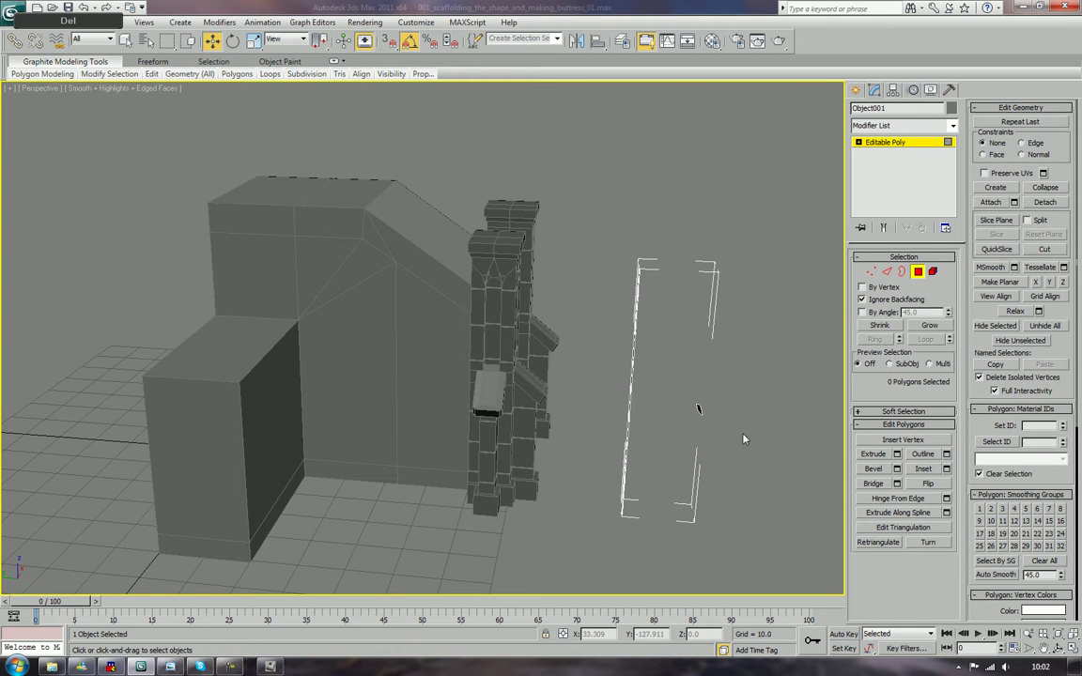
click(862, 299)
drag(676, 398, 719, 430)
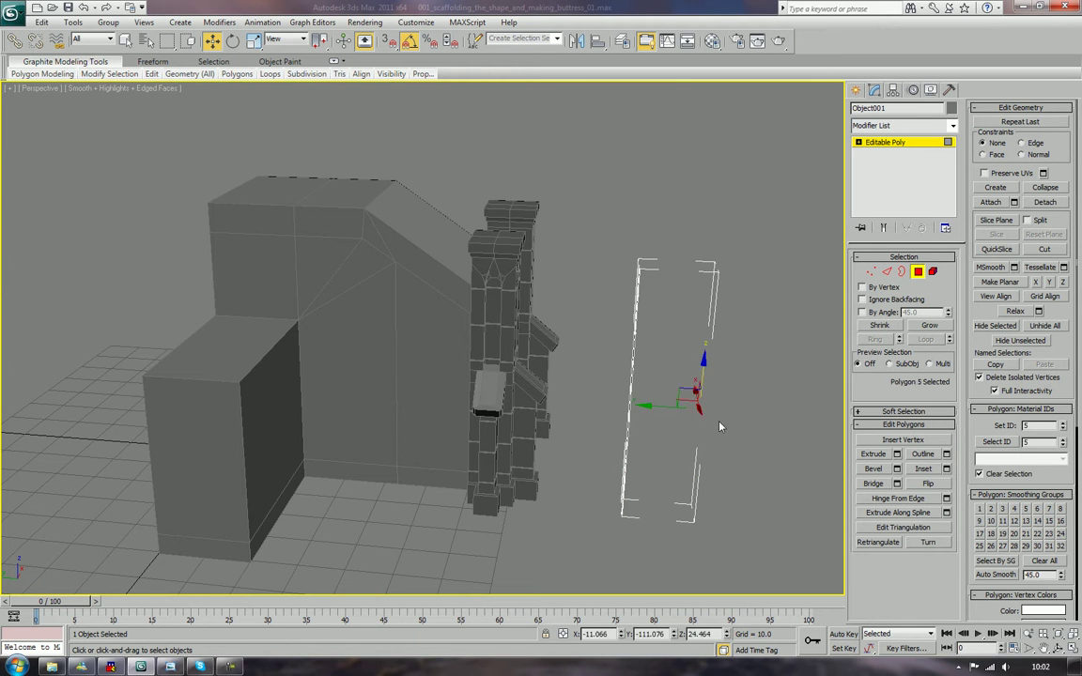
key(Delete)
click(917, 273)
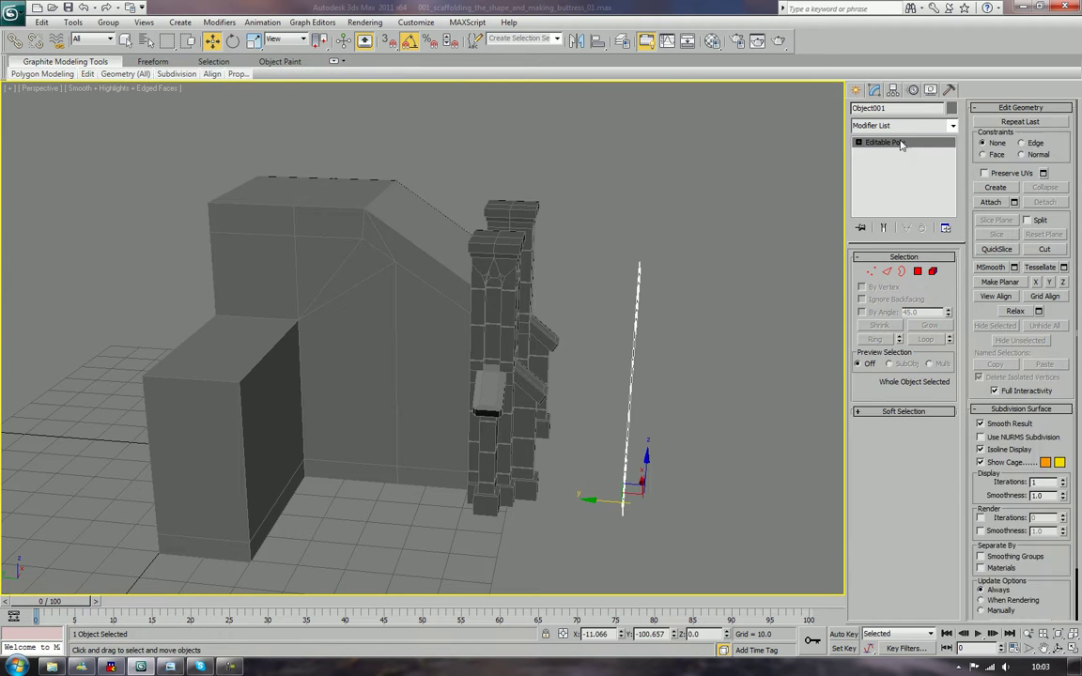
Rename the detached strip as bricklevel.
click(898, 110)
text(bricklevel)
click(596, 437)
drag(609, 427, 646, 456)
Rotate the bricklevel strip 90 degrees about the Z axis, then deselect it.
key(e)
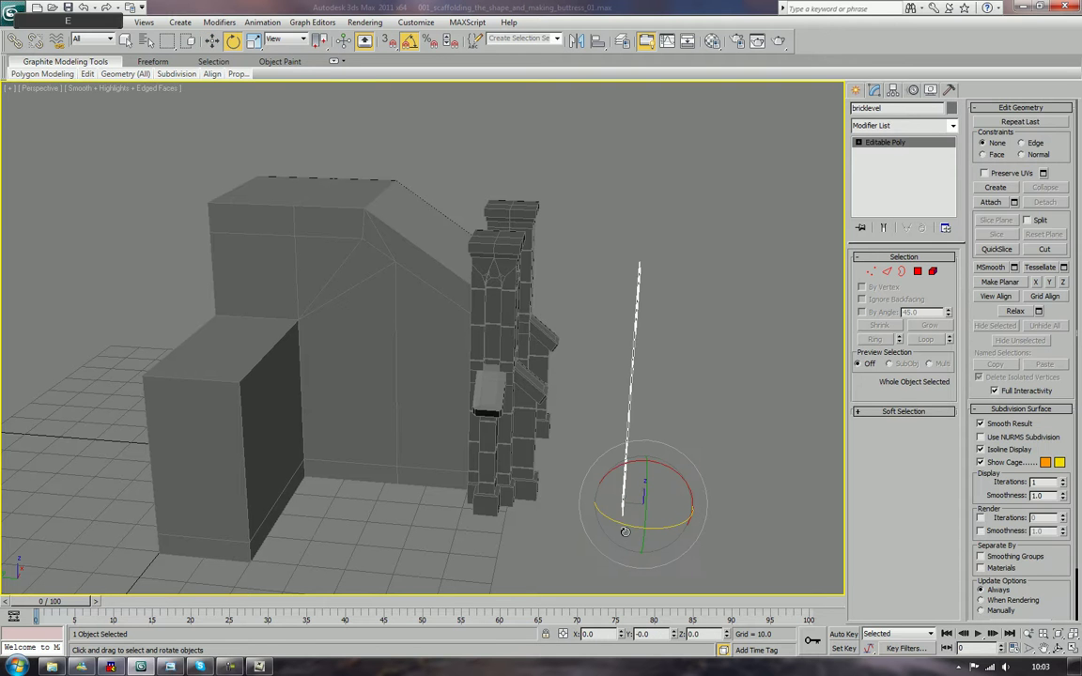
drag(635, 527, 686, 519)
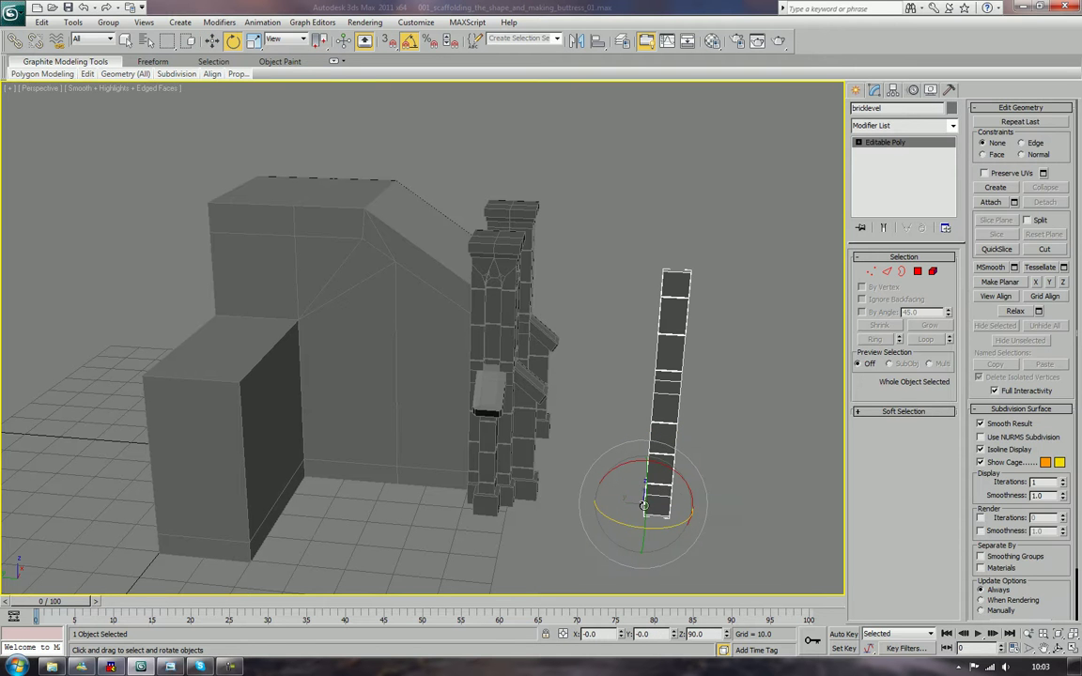
click(768, 479)
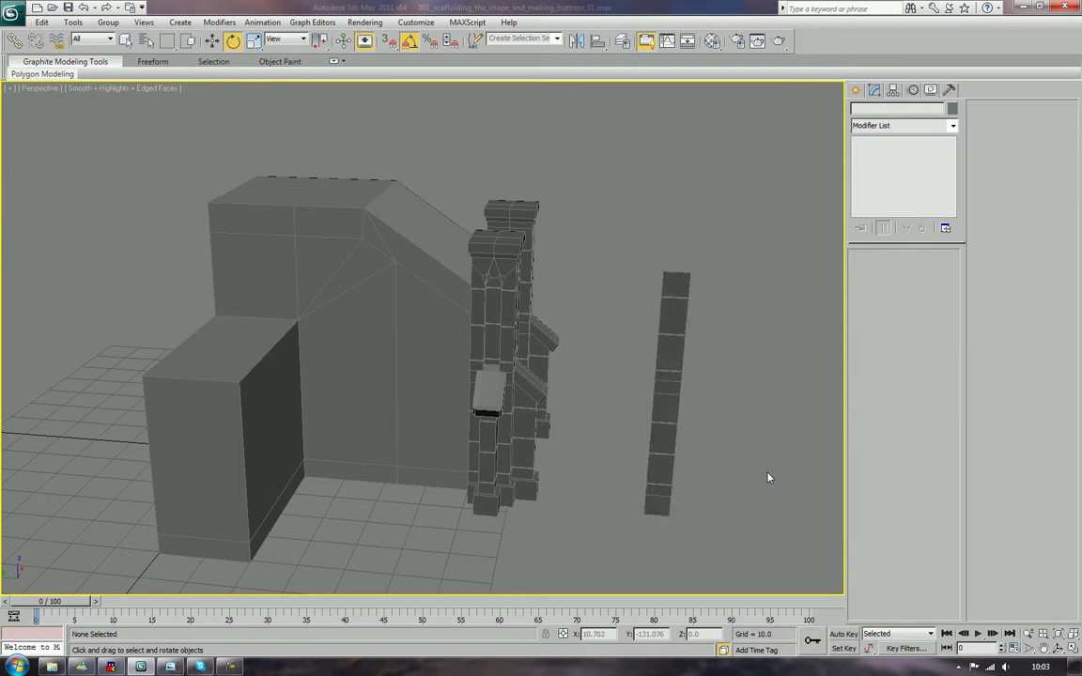
Move the distant plain buttress, Outer_Buttress_Tall_002, over to the building, placing it in front of the other buttresses.
mouse_move(768, 473)
alt+middle_down()
mouse_move(741, 442)
mouse_move(697, 469)
mouse_move(762, 470)
mouse_move(751, 480)
alt+middle_up()
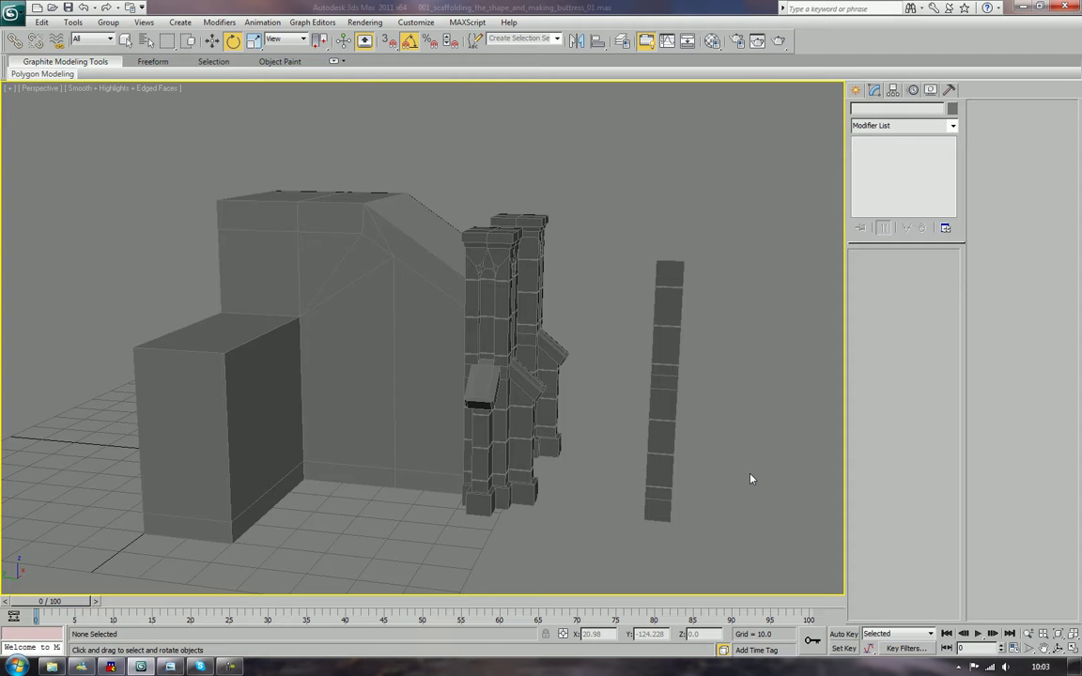
scroll(673, 447, down, 5)
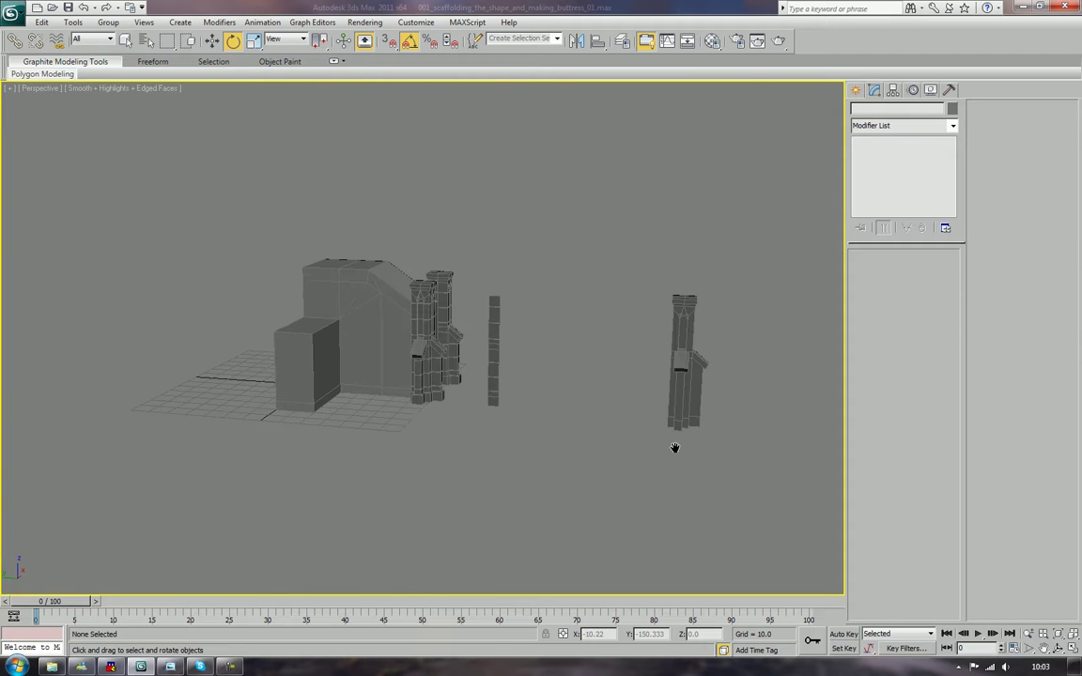
click(681, 394)
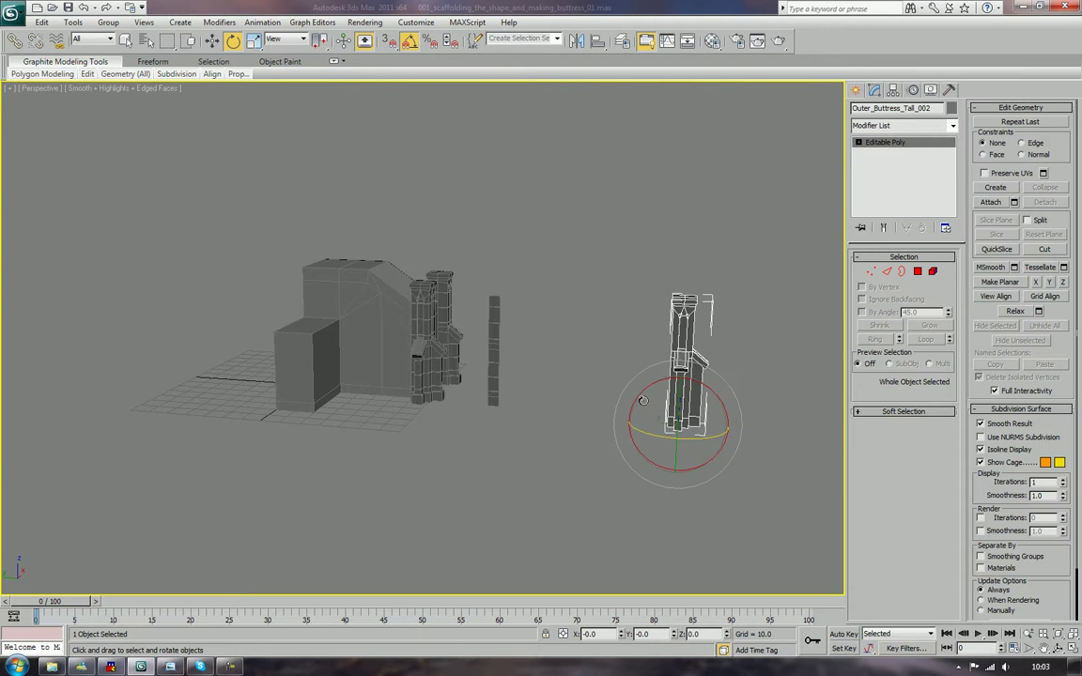
middle_drag(666, 407, 627, 468)
key(w)
drag(624, 420, 341, 460)
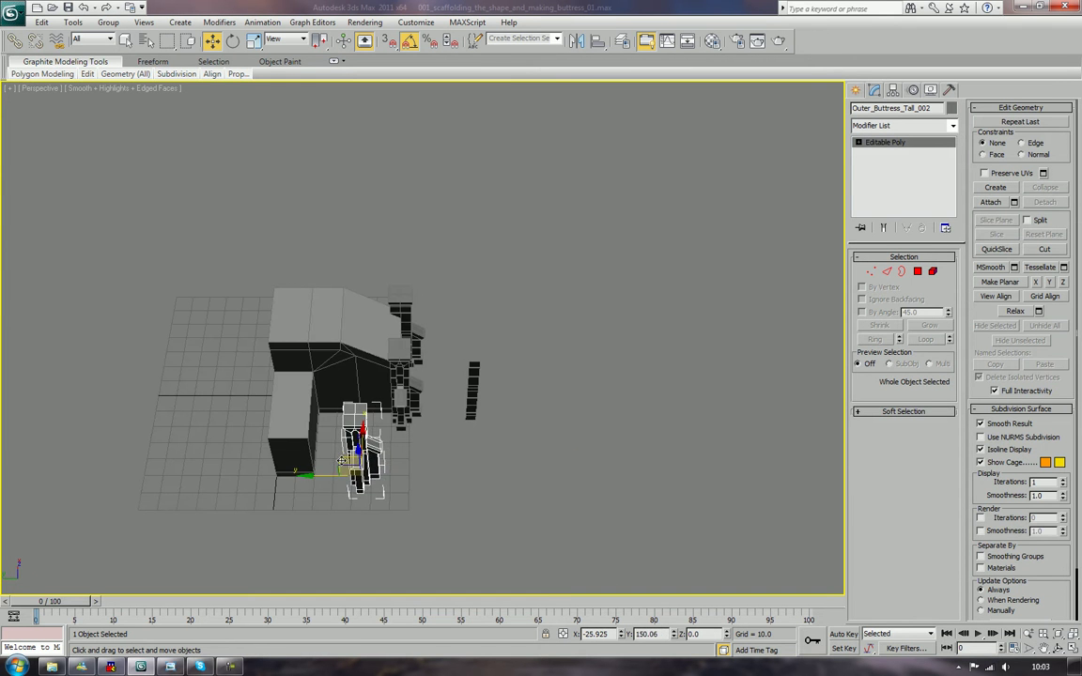
click(575, 470)
Lower the vertices of the sloped mid-height ledges on Outer_Buttress_Tall_002 along Z to shorten its lower section.
alt+middle_drag(575, 470, 549, 449)
scroll(551, 444, up, 3)
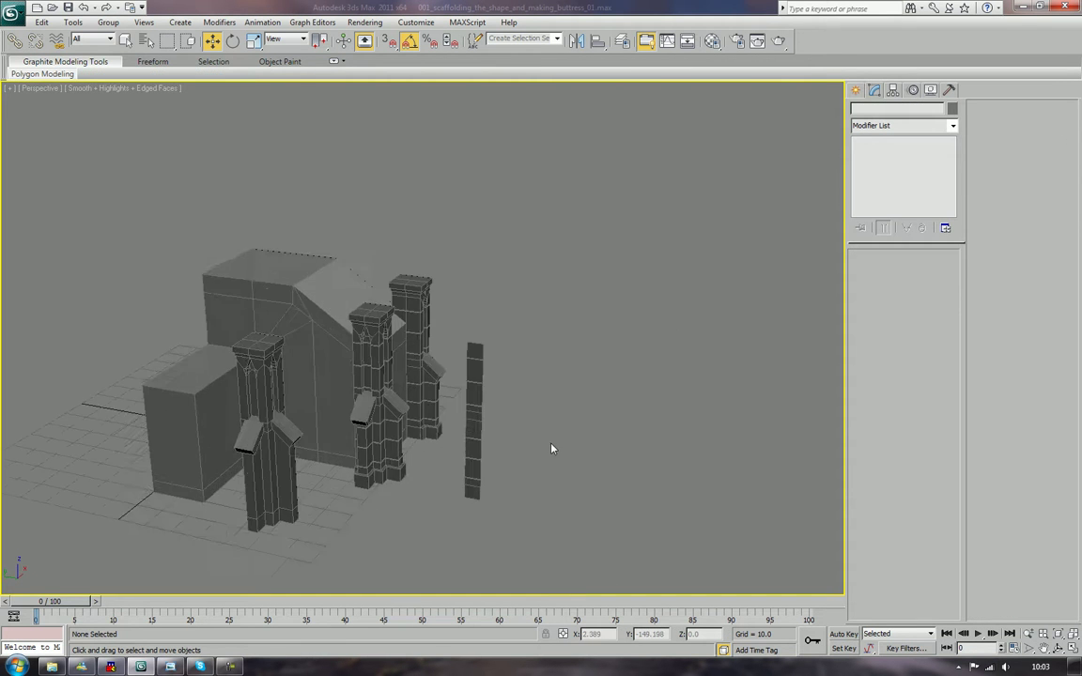
scroll(551, 448, up, 3)
middle_drag(413, 499, 518, 338)
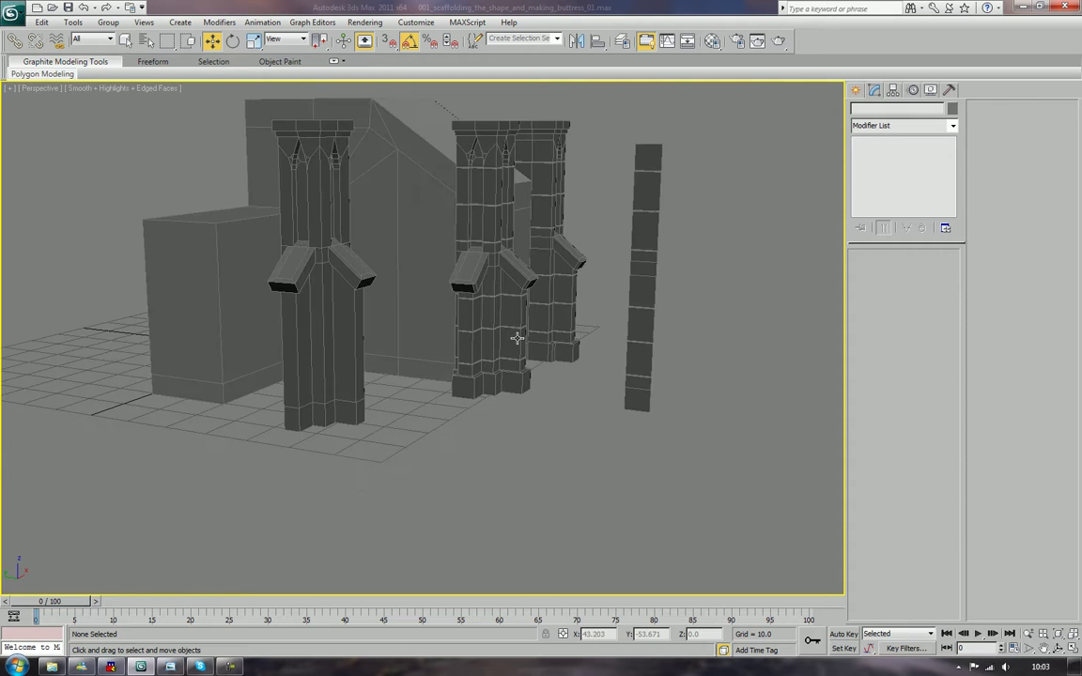
middle_drag(332, 331, 440, 322)
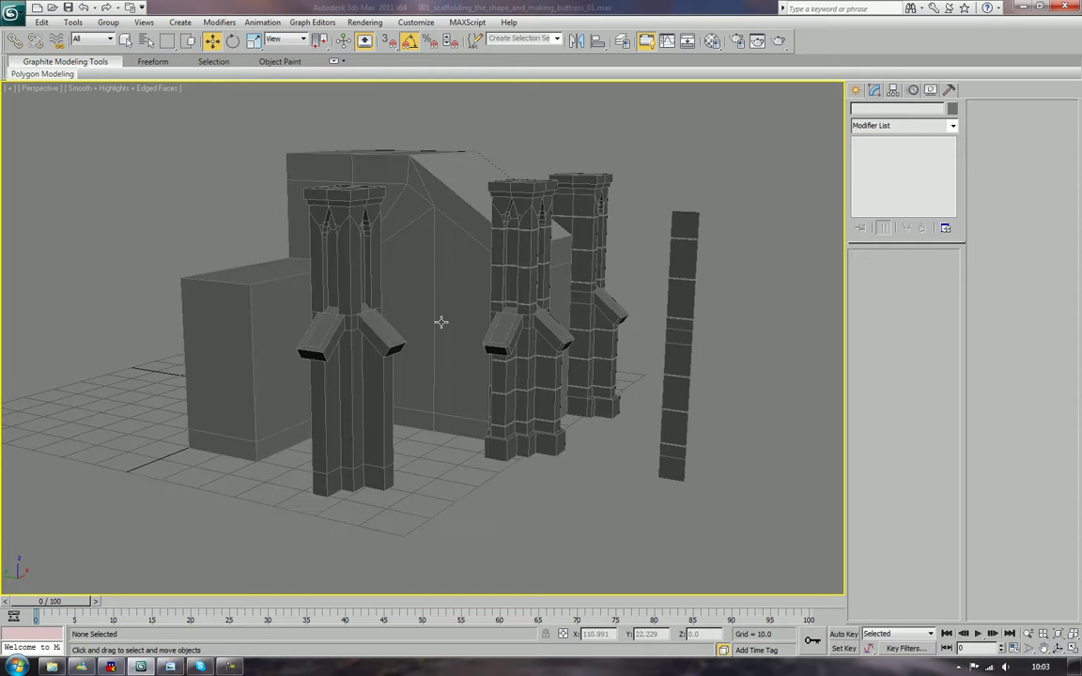
click(365, 399)
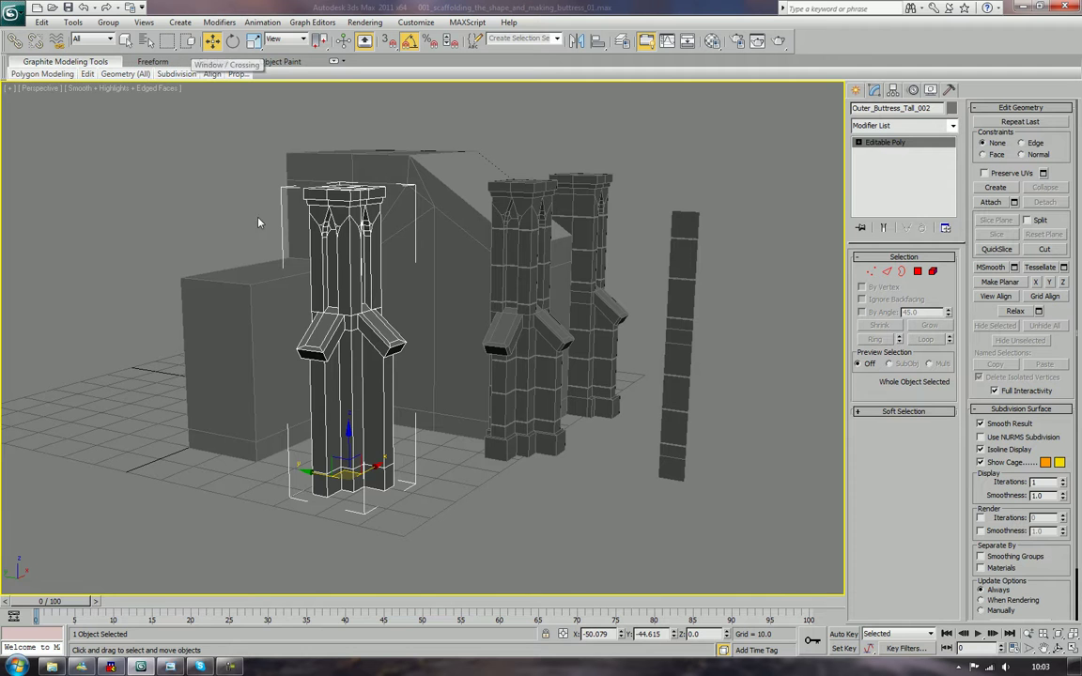
alt+middle_drag(319, 291, 443, 322)
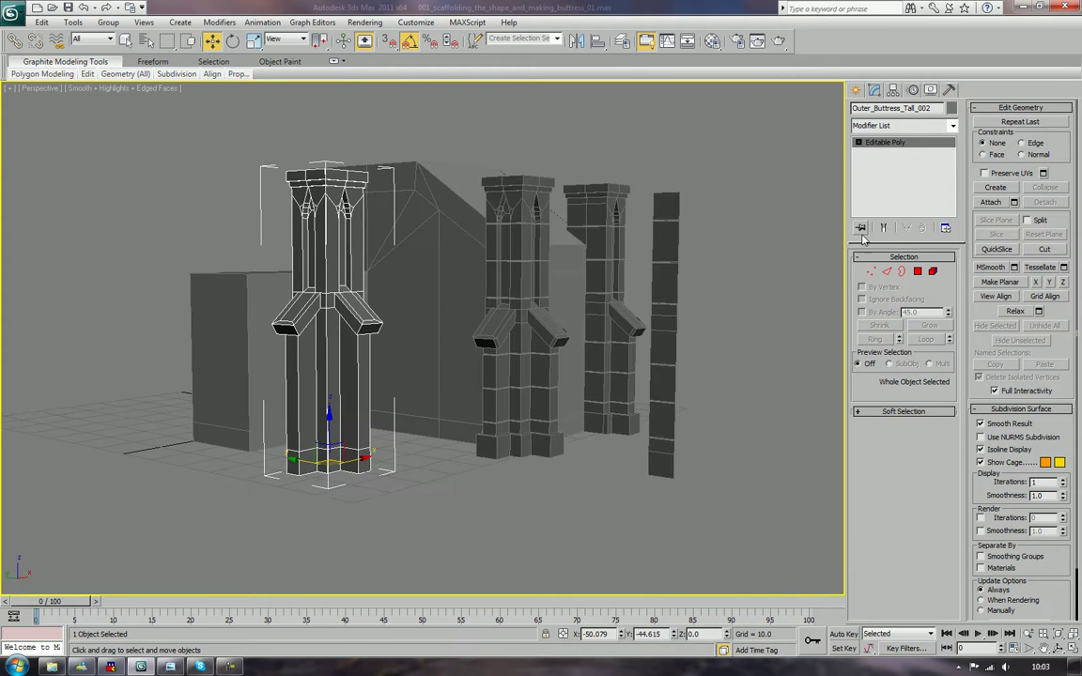
key(1)
drag(253, 277, 385, 361)
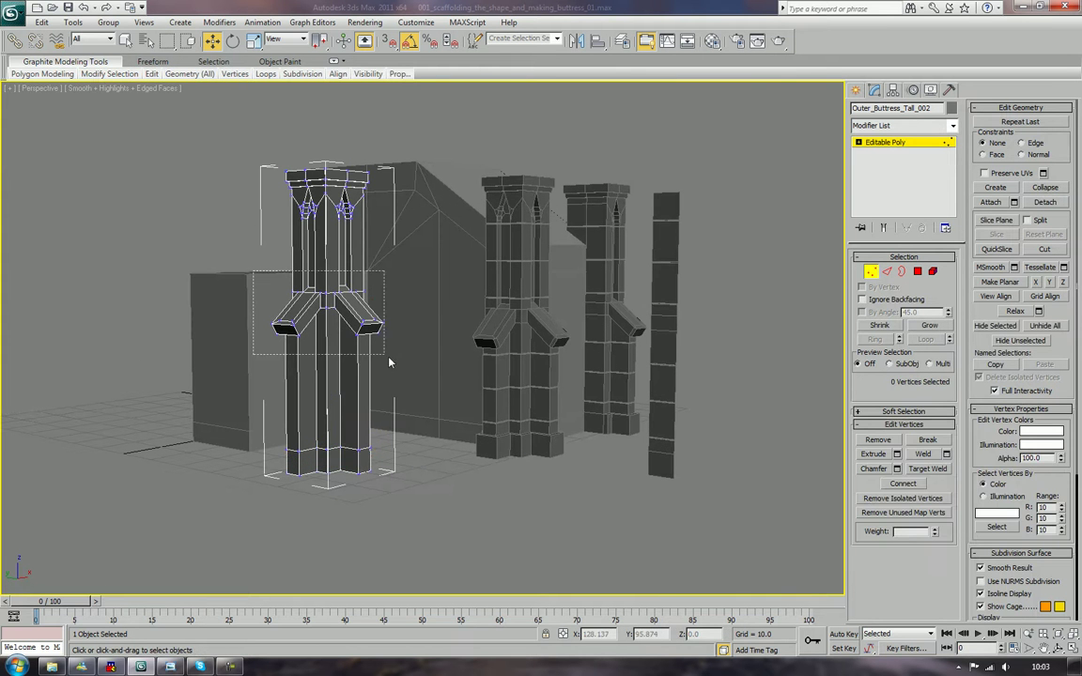
drag(326, 265, 327, 319)
alt+middle_drag(327, 319, 416, 342)
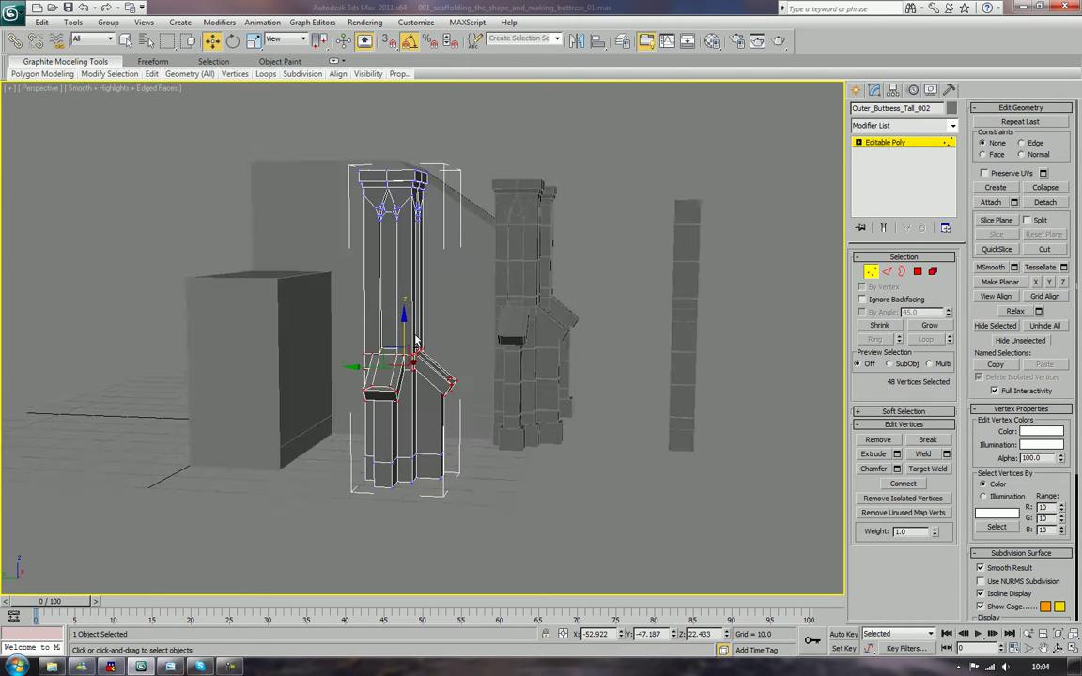
click(870, 272)
Move the bricklevel strip right beside Outer_Buttress_Tall_002, to about X -40.53, Y -54.48, as a brick height guide.
click(683, 364)
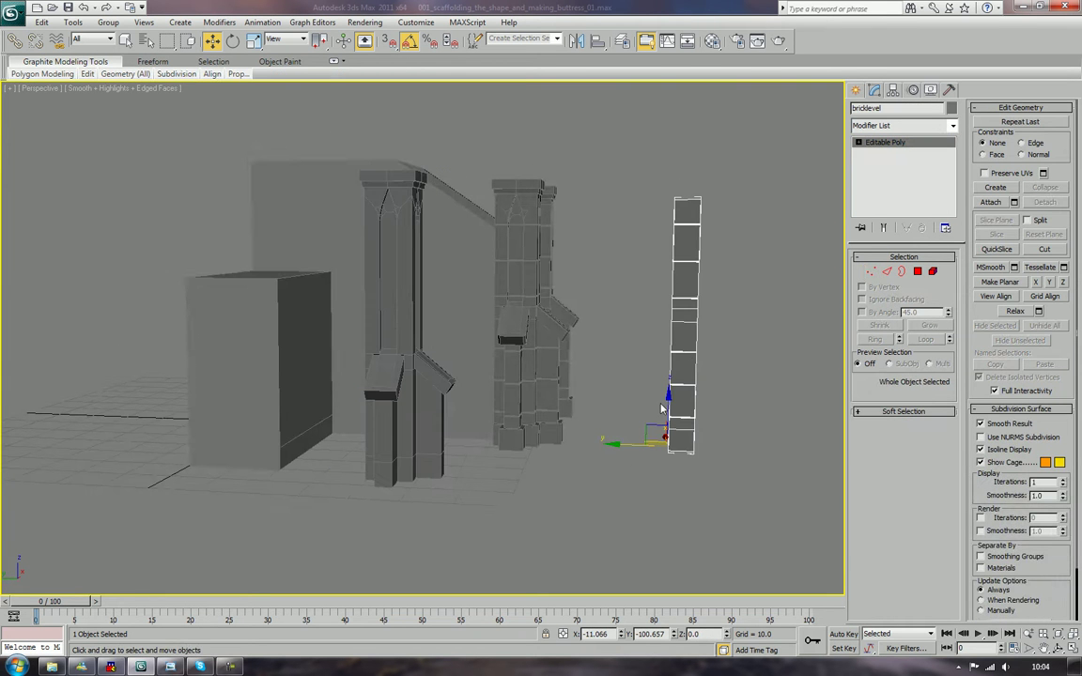
alt+middle_drag(627, 443, 520, 433)
drag(463, 450, 403, 469)
alt+middle_drag(330, 402, 385, 403)
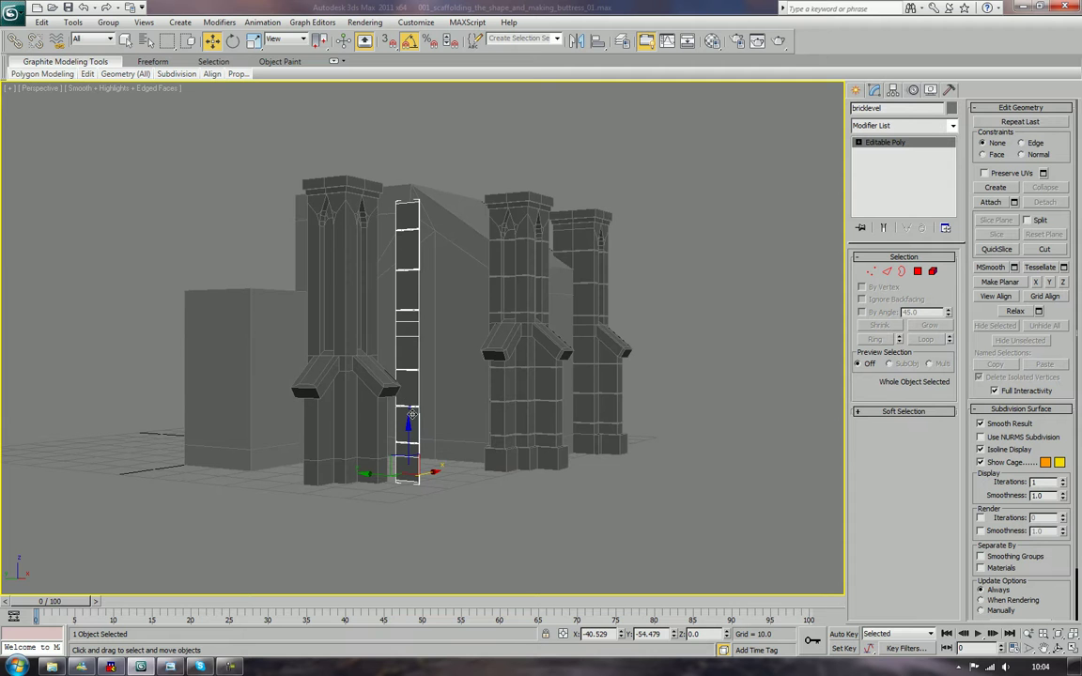
middle_drag(413, 360, 402, 402)
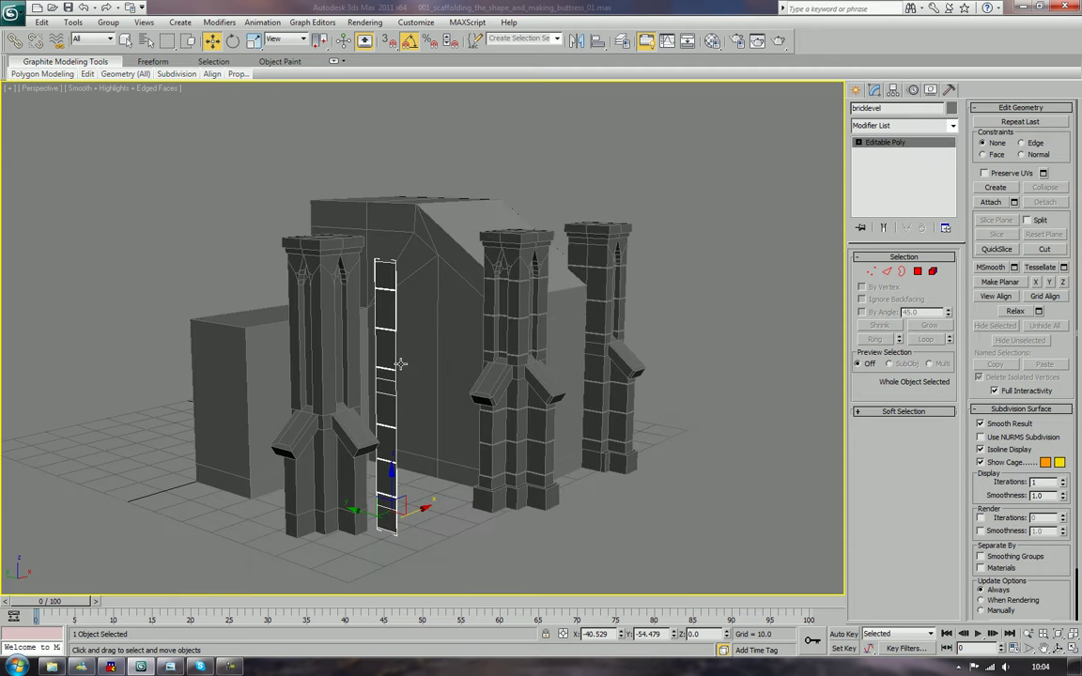
middle_drag(362, 308, 363, 359)
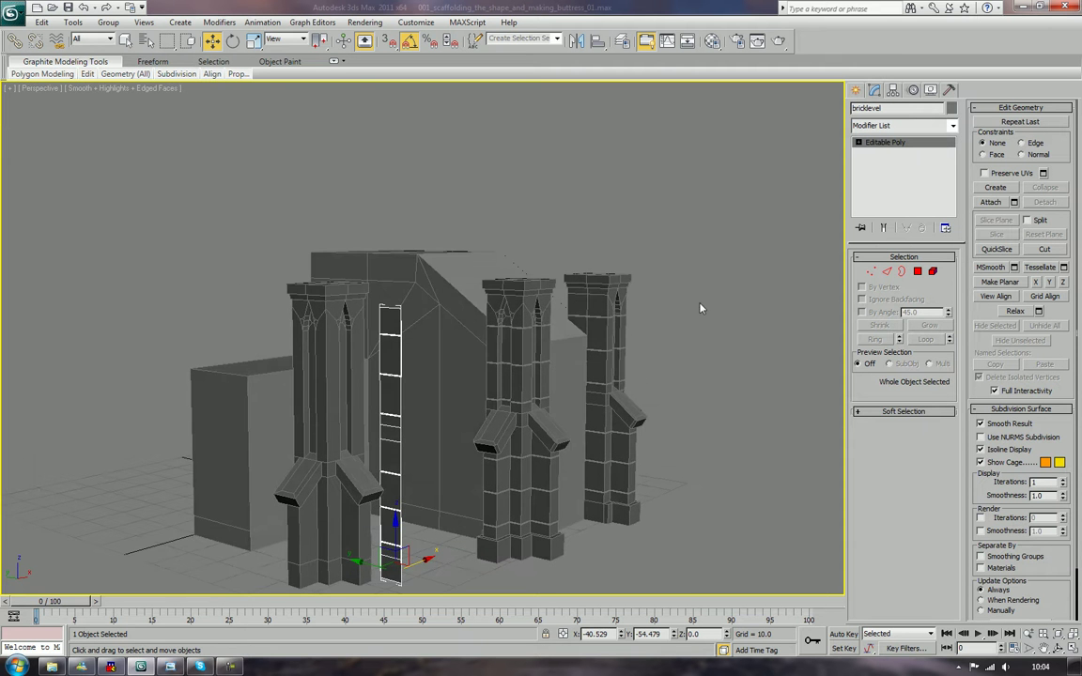
Raise the top cap and arch vertices of Outer_Buttress_Tall_002 about 1.8 units along Z, then deselect them.
click(319, 409)
key(1)
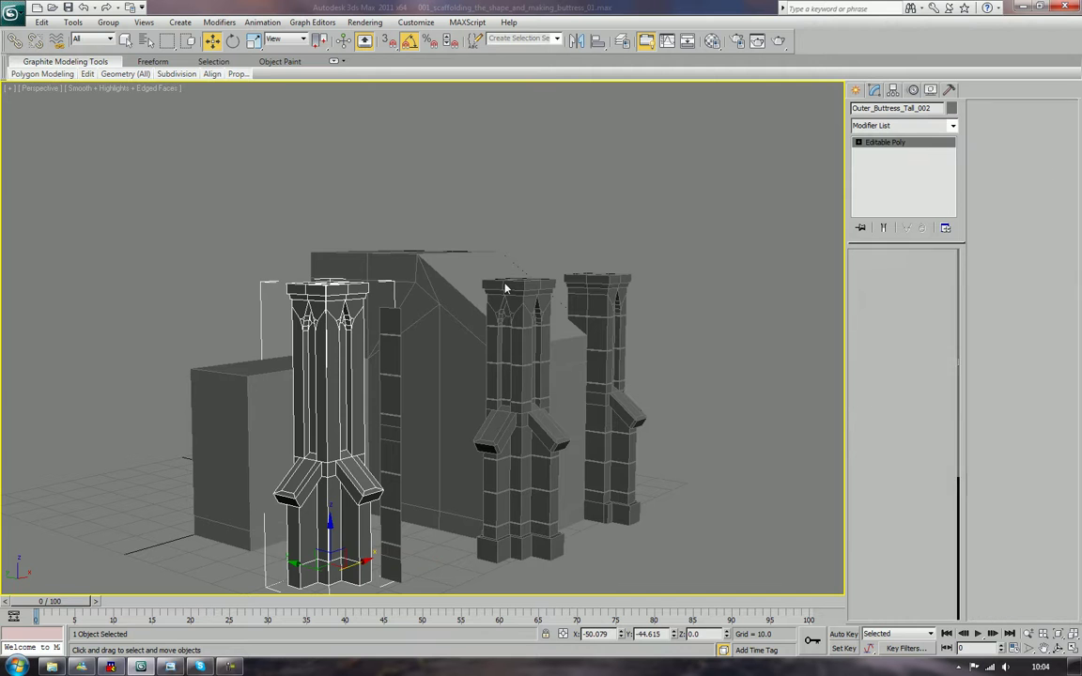
mouse_move(233, 241)
mouse_down()
mouse_move(345, 305)
mouse_move(331, 340)
mouse_up()
alt+middle_drag(331, 339, 330, 293)
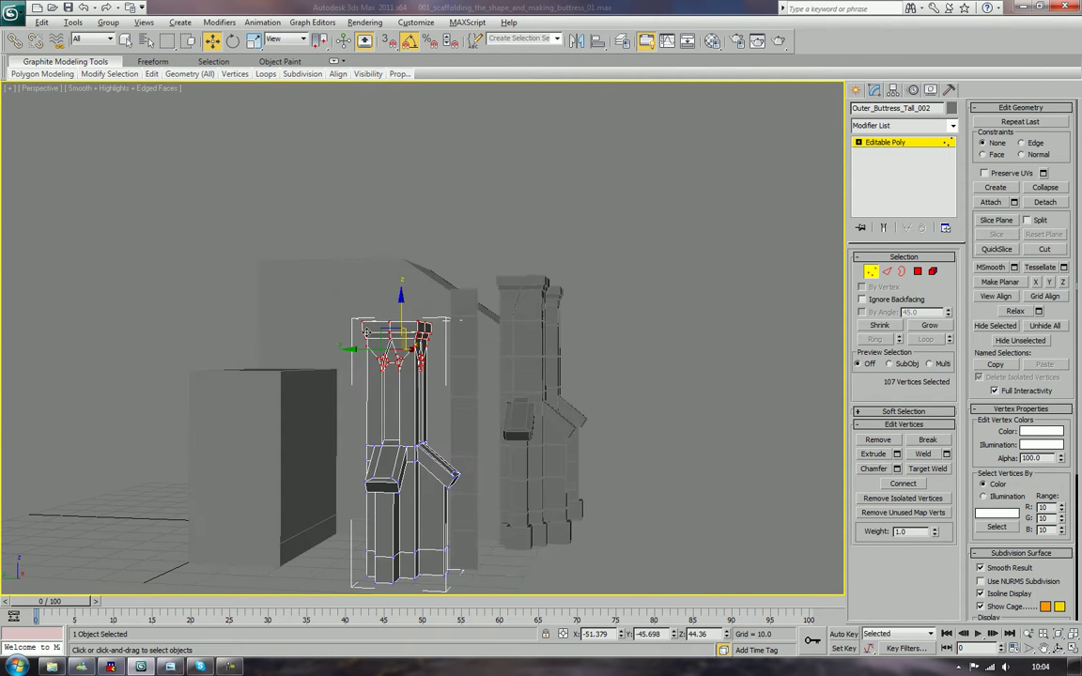
mouse_move(400, 294)
mouse_down()
mouse_move(399, 316)
mouse_move(398, 285)
mouse_up()
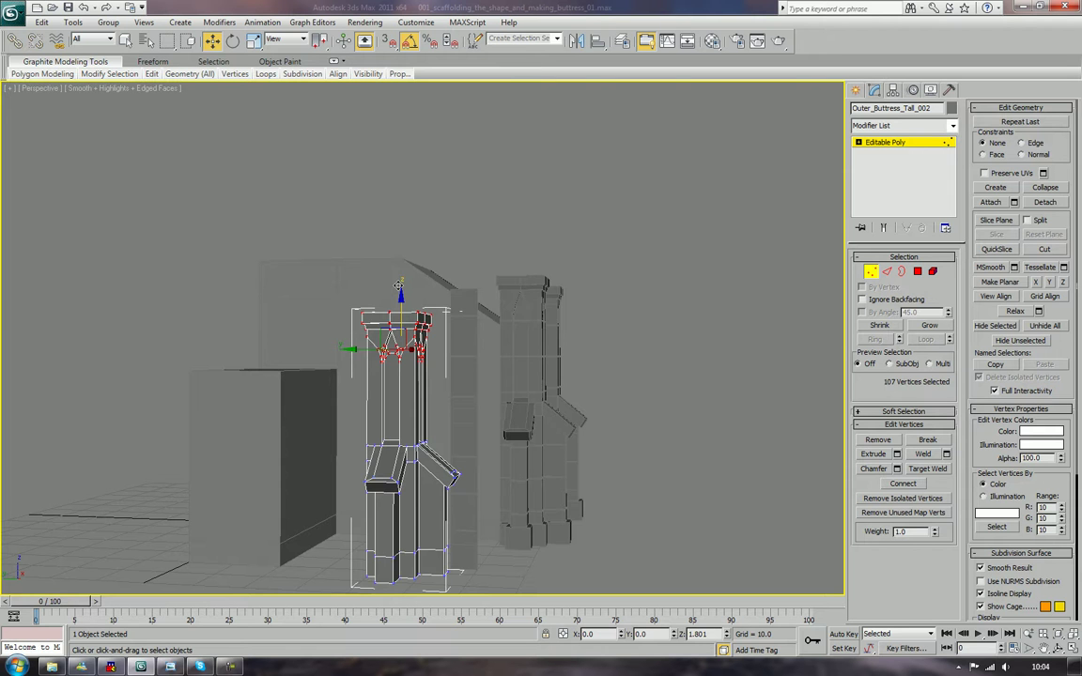
alt+middle_drag(398, 286, 440, 310)
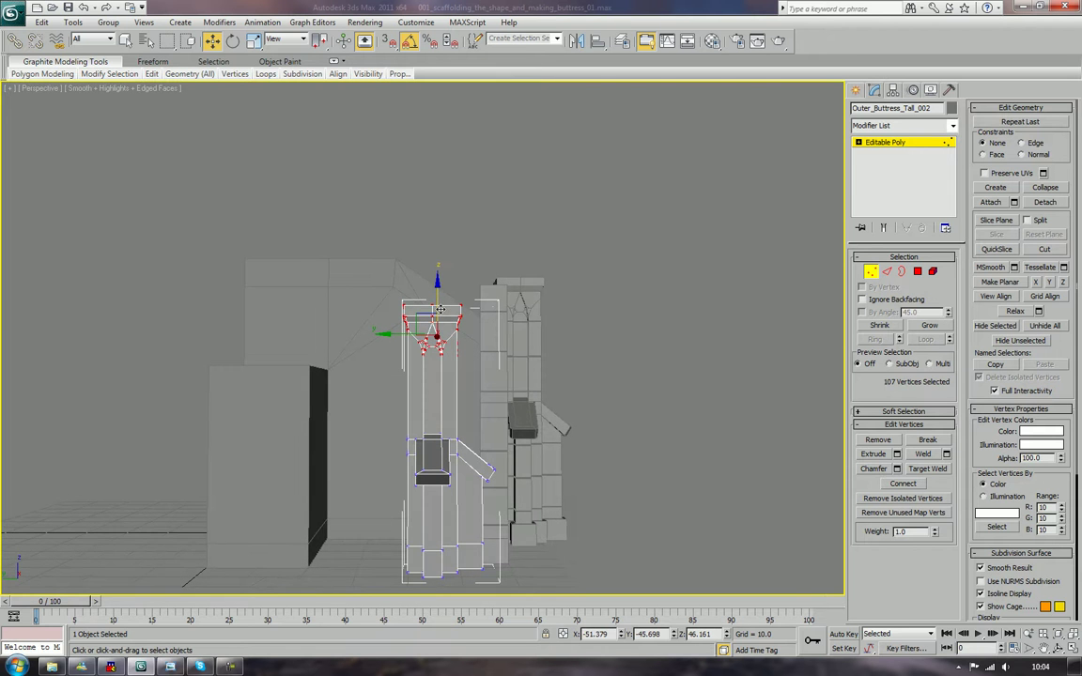
click(650, 330)
Raise the cap and arch vertices of Outer_Buttress_Tall_002 again, to about Z 47.55.
alt+middle_drag(650, 330, 638, 341)
middle_drag(442, 404, 422, 367)
scroll(428, 364, down, 3)
scroll(423, 367, up, 4)
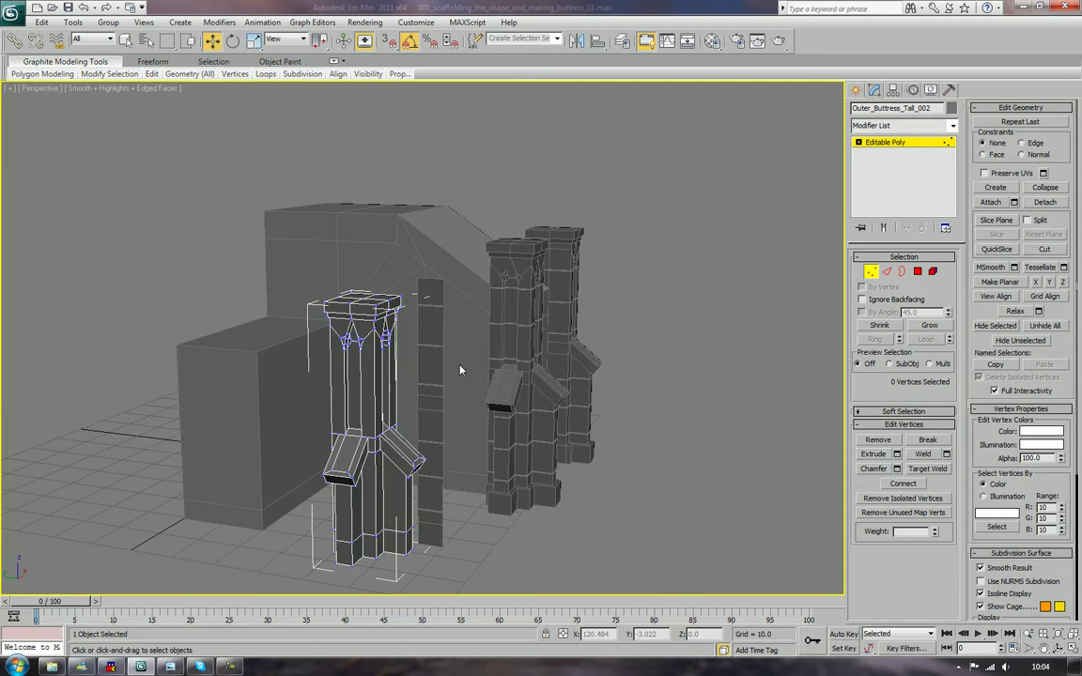
alt+middle_drag(584, 423, 584, 398)
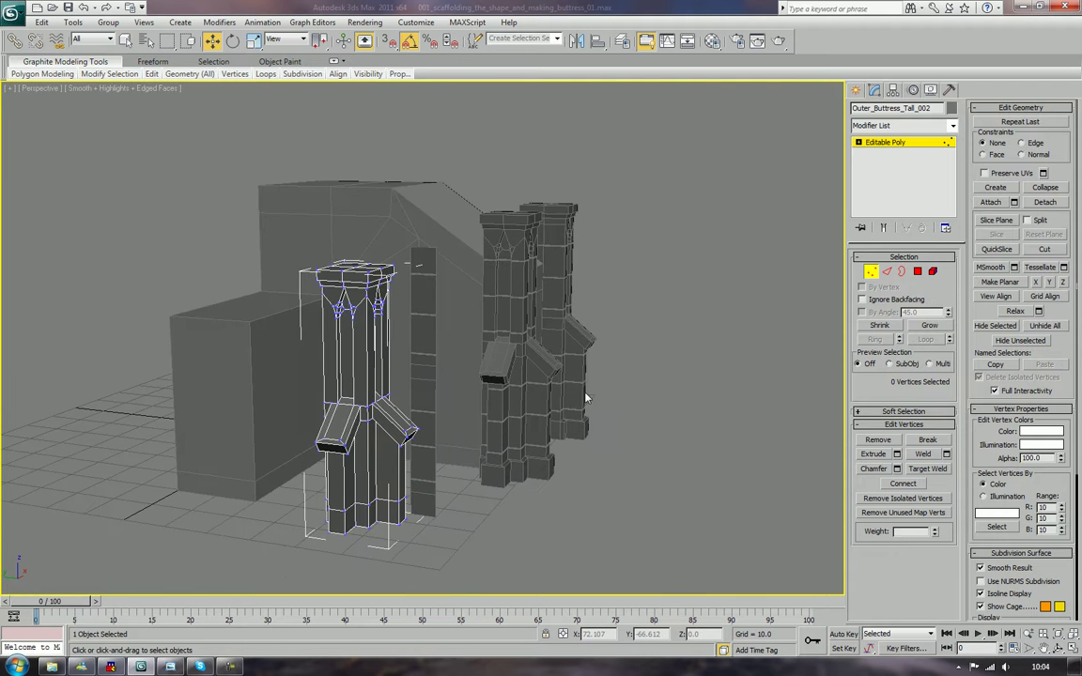
scroll(506, 410, up, 5)
middle_drag(506, 410, 384, 379)
drag(171, 111, 411, 281)
drag(347, 180, 347, 174)
alt+middle_drag(418, 280, 501, 255)
alt+middle_drag(406, 374, 440, 370)
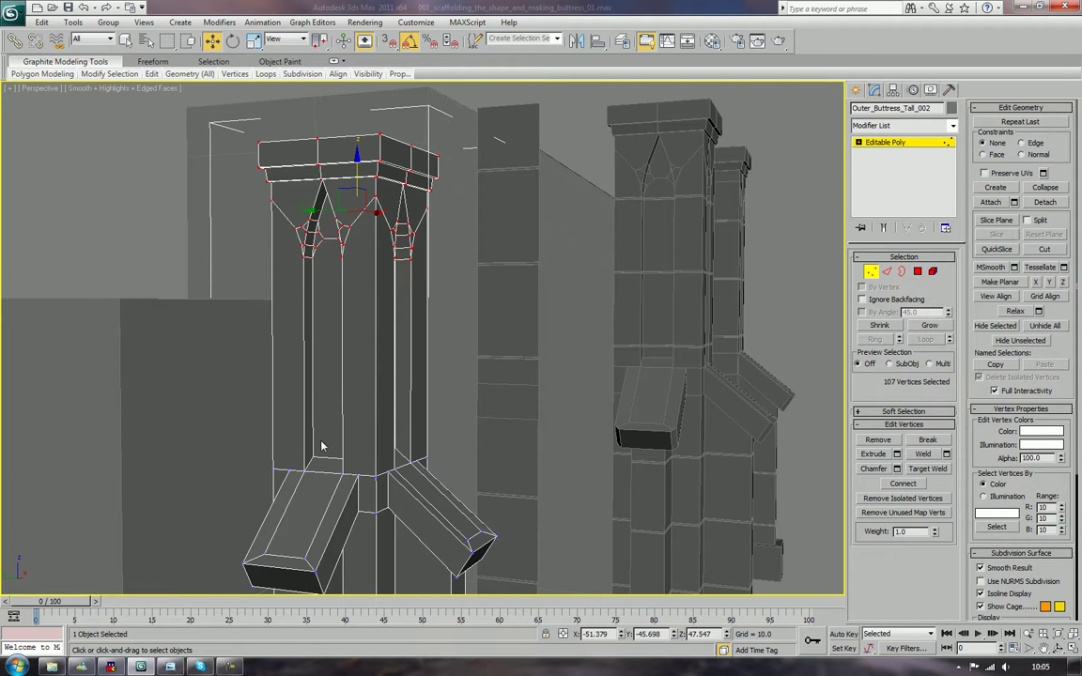
Connect the upper shaft's 14 vertical edges with a horizontal loop, flatten it along Z, and raise it to just beneath the arches.
key(2)
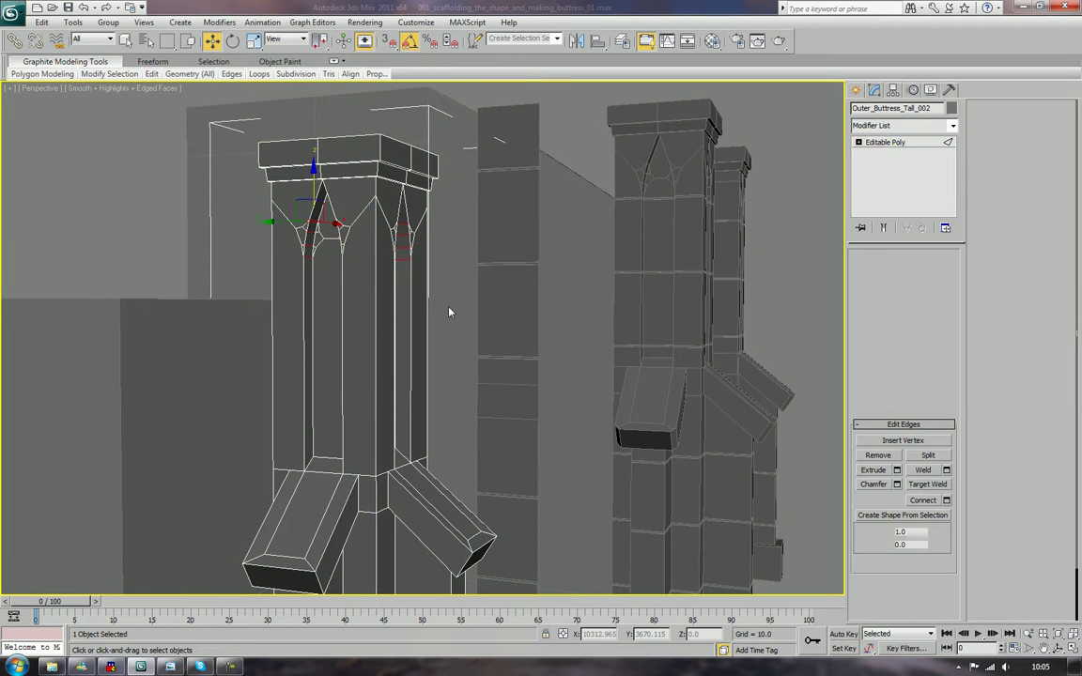
drag(222, 308, 467, 331)
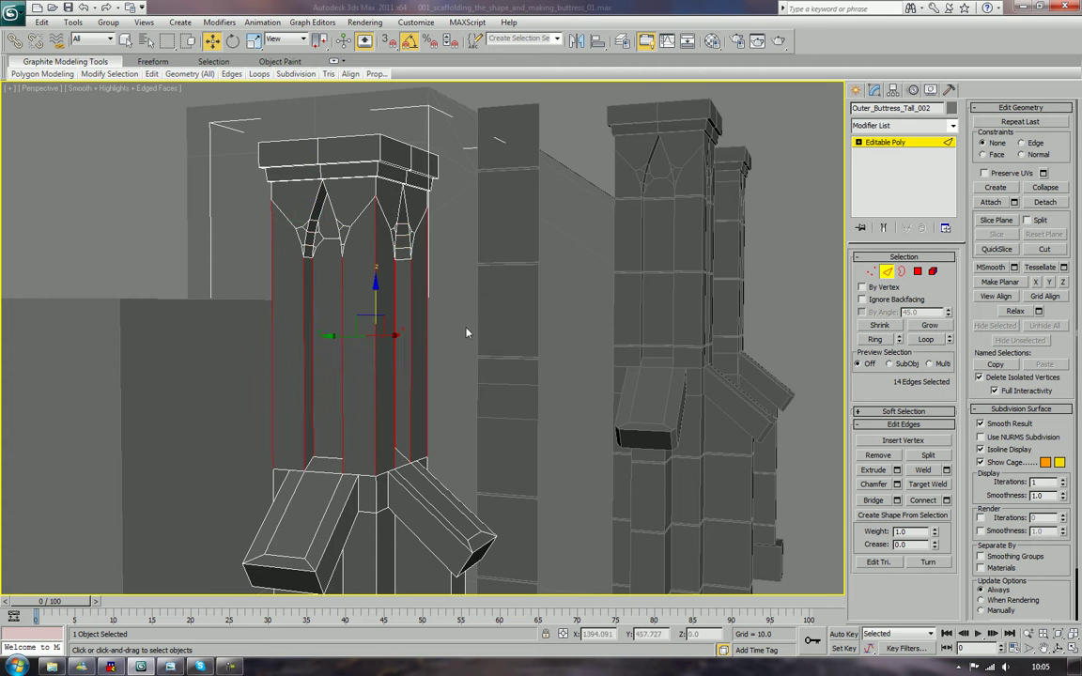
click(923, 500)
key(r)
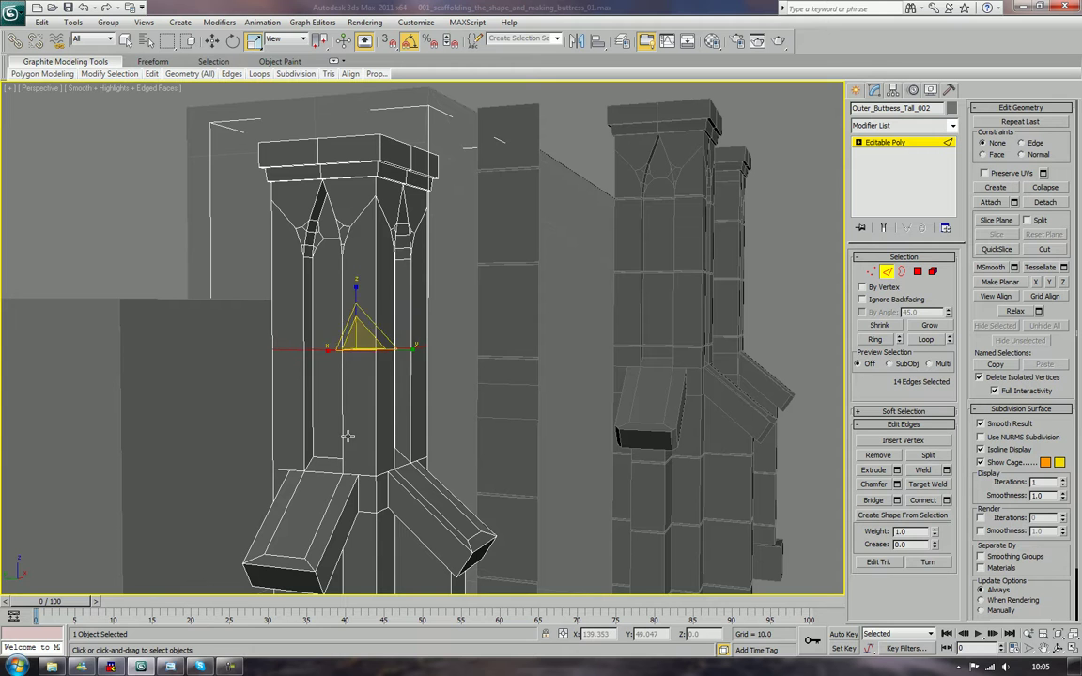
key(w)
drag(356, 299, 357, 219)
Try to connect the shaft edges below the arches with another flattened loop and lower it to just above the ledges, about Z 28.2.
drag(442, 353, 181, 357)
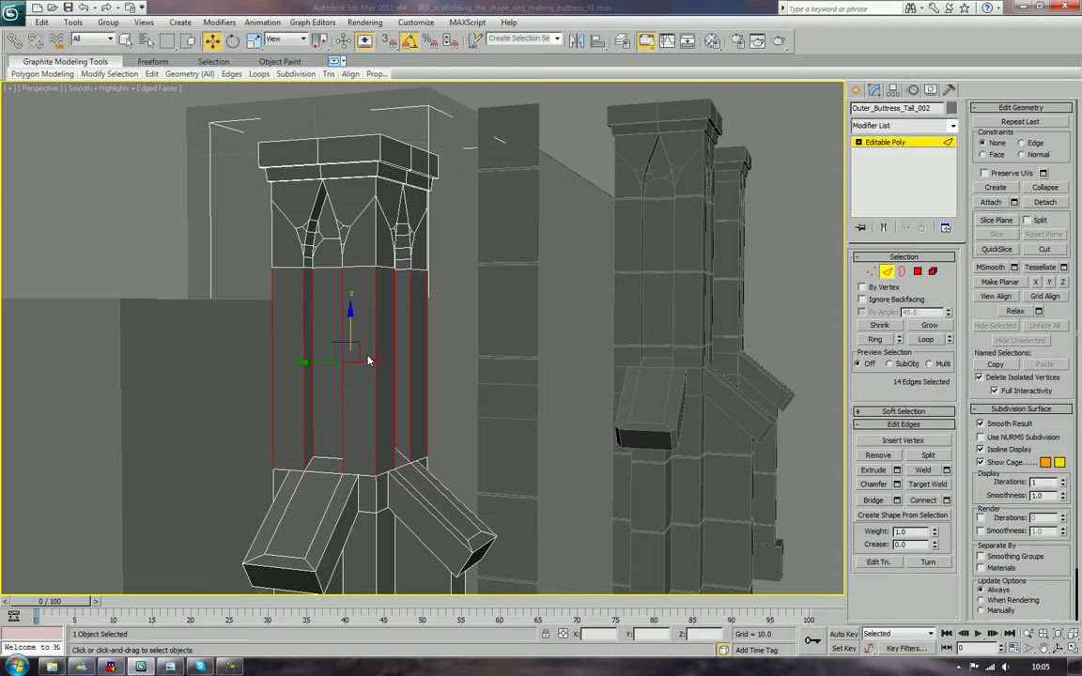
click(334, 61)
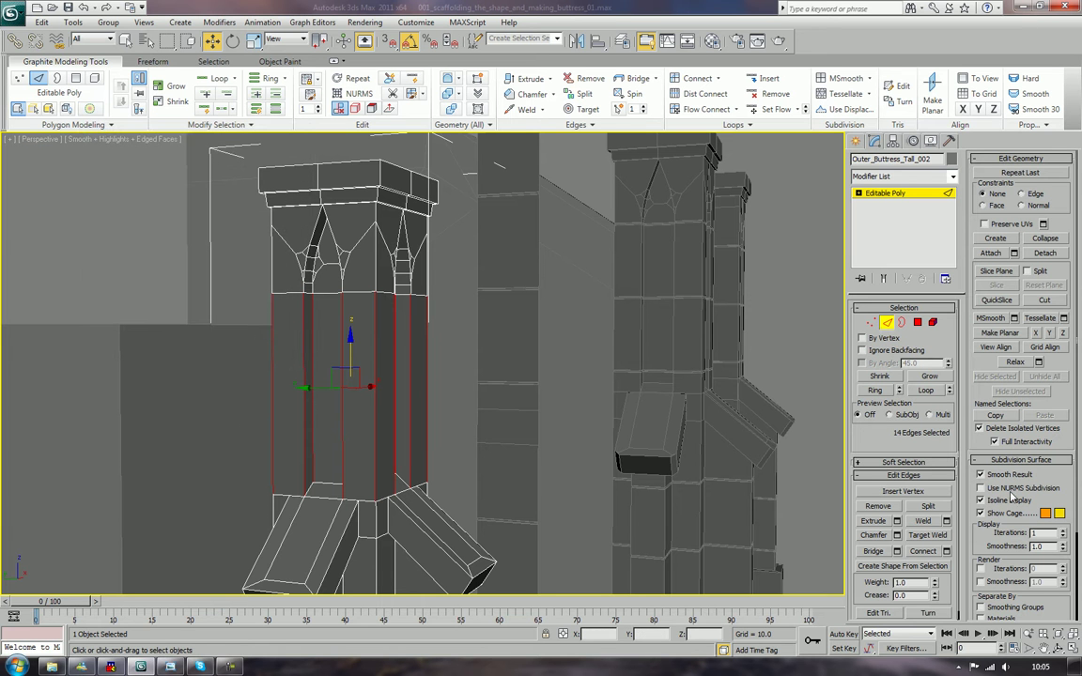
click(924, 552)
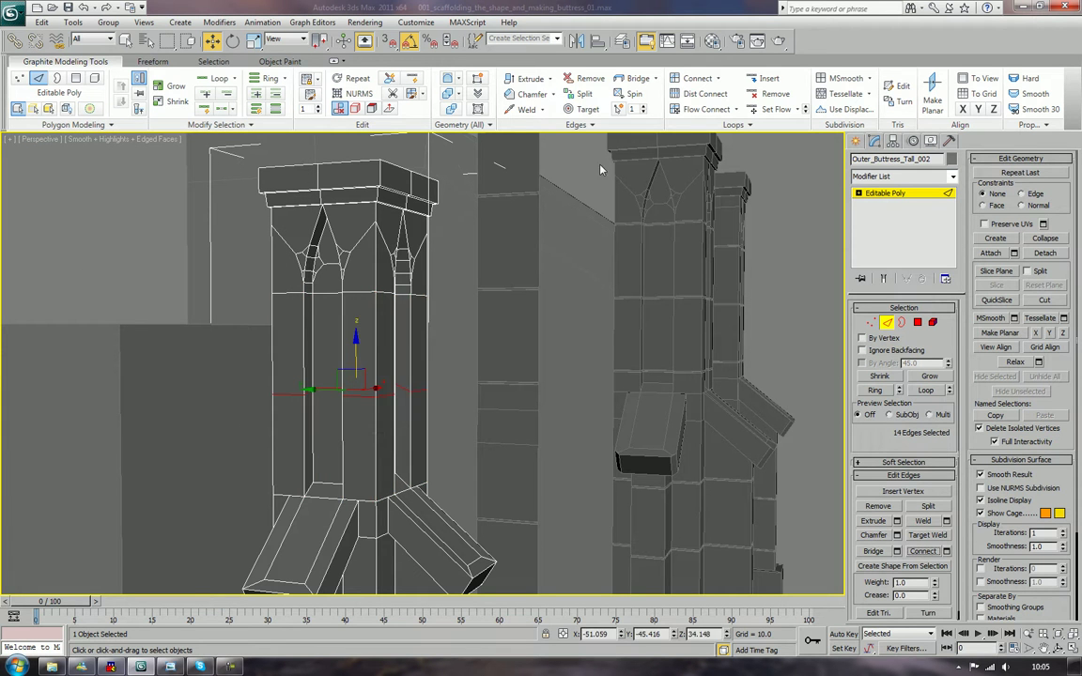
click(334, 61)
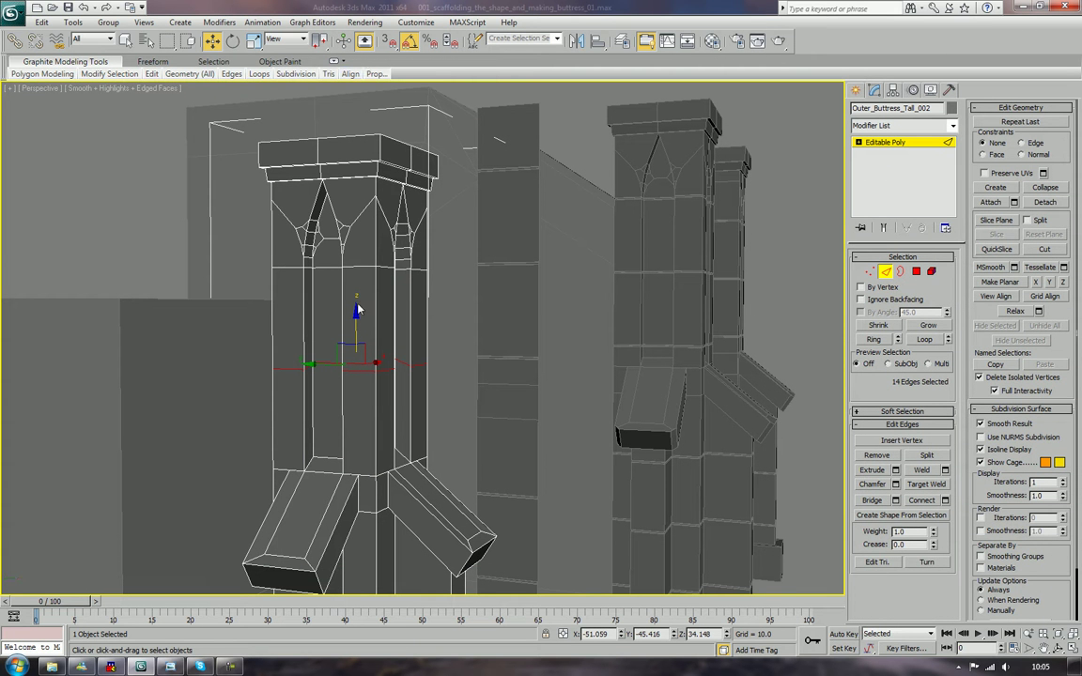
click(253, 40)
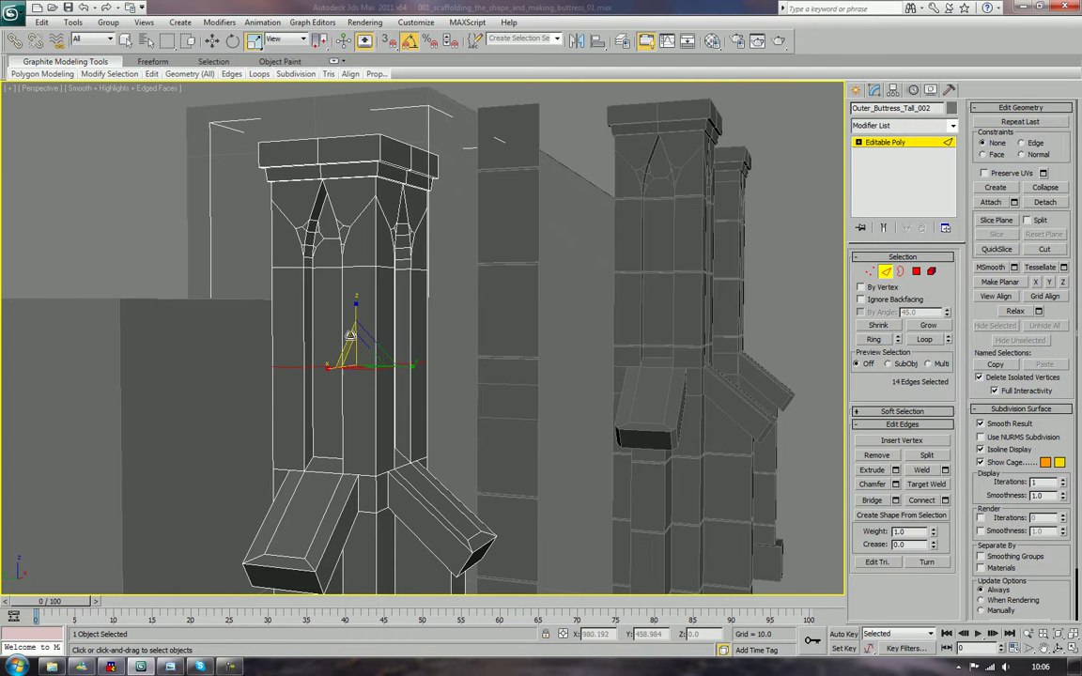
key(w)
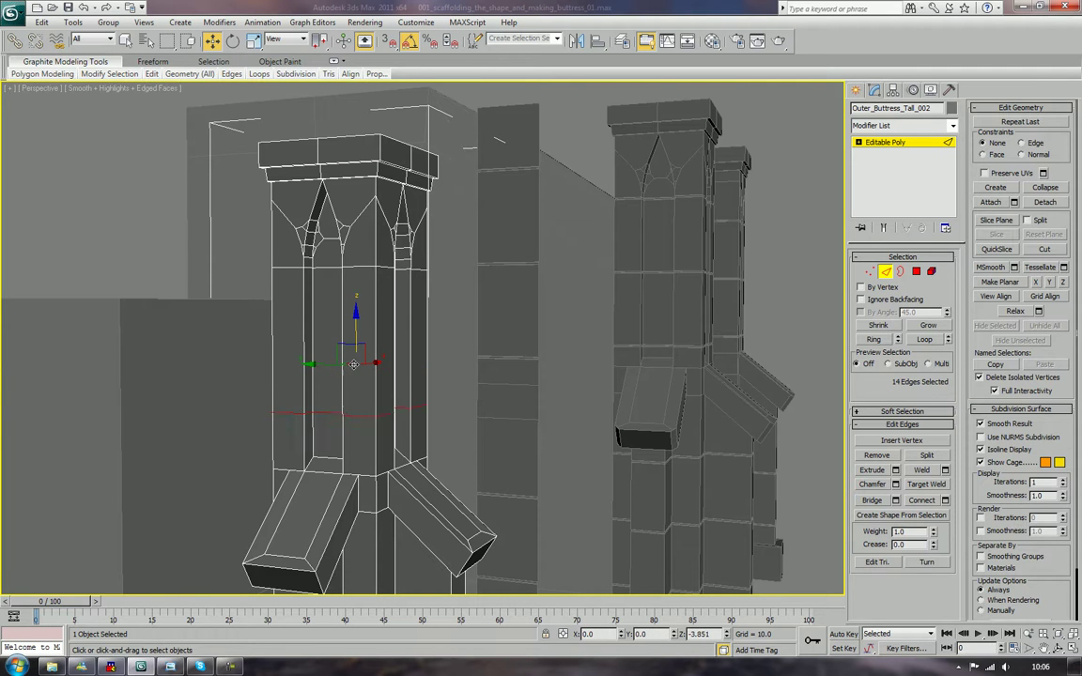
drag(355, 317, 354, 383)
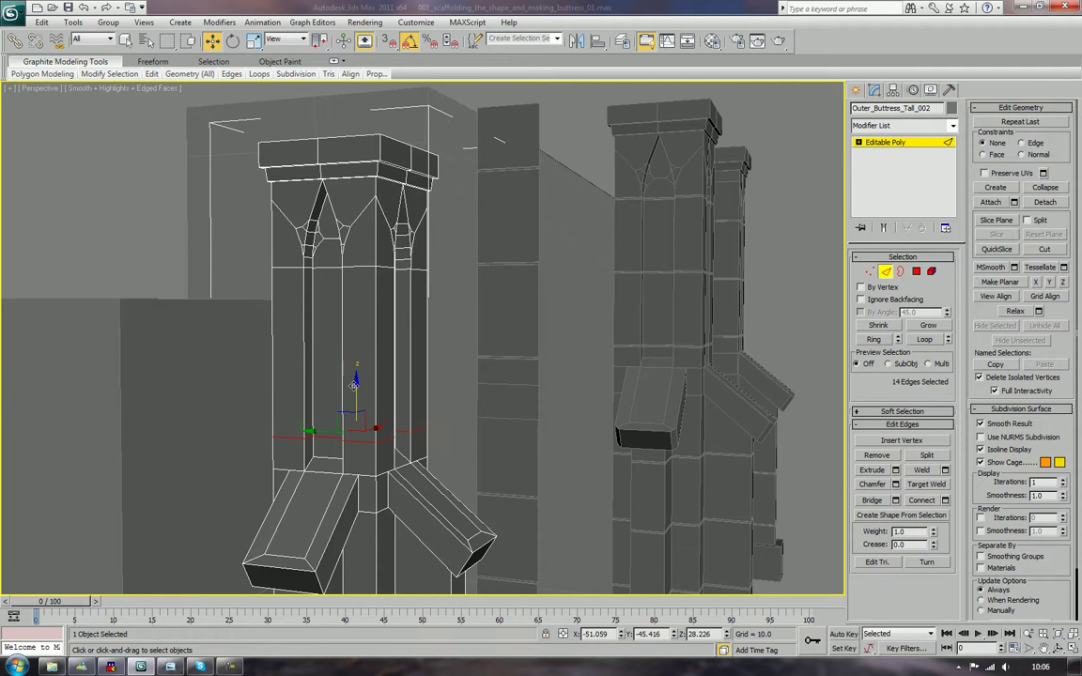
alt+middle_drag(374, 405, 375, 404)
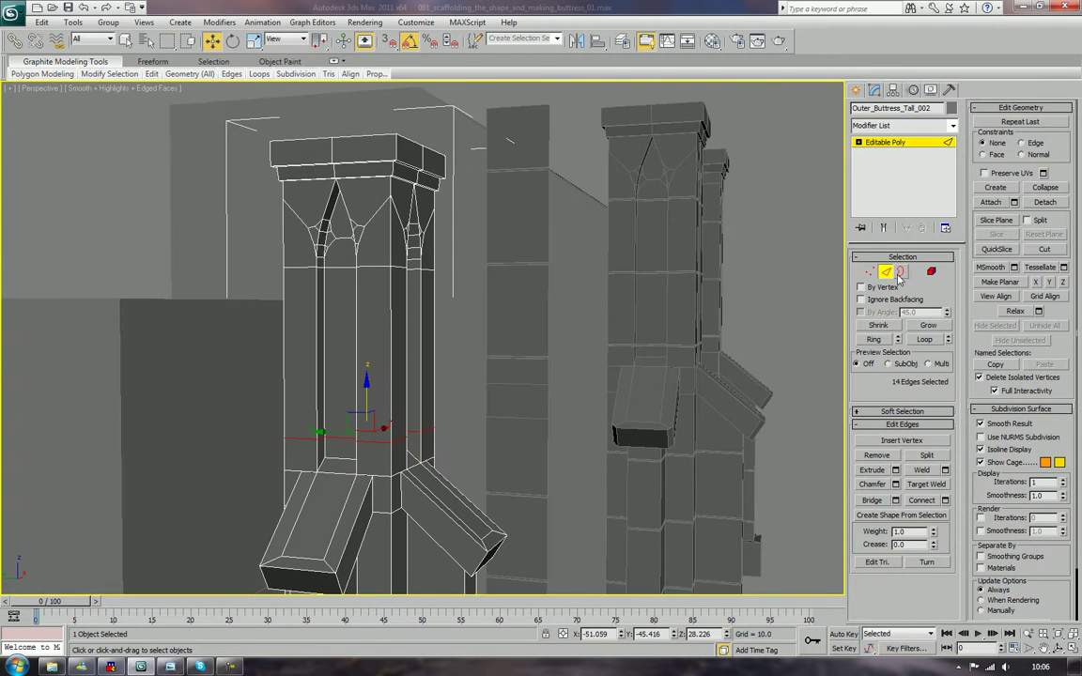
Undo the lowered loop and its edge connection, then leave edge editing on the buttress.
key(ctrl+z)
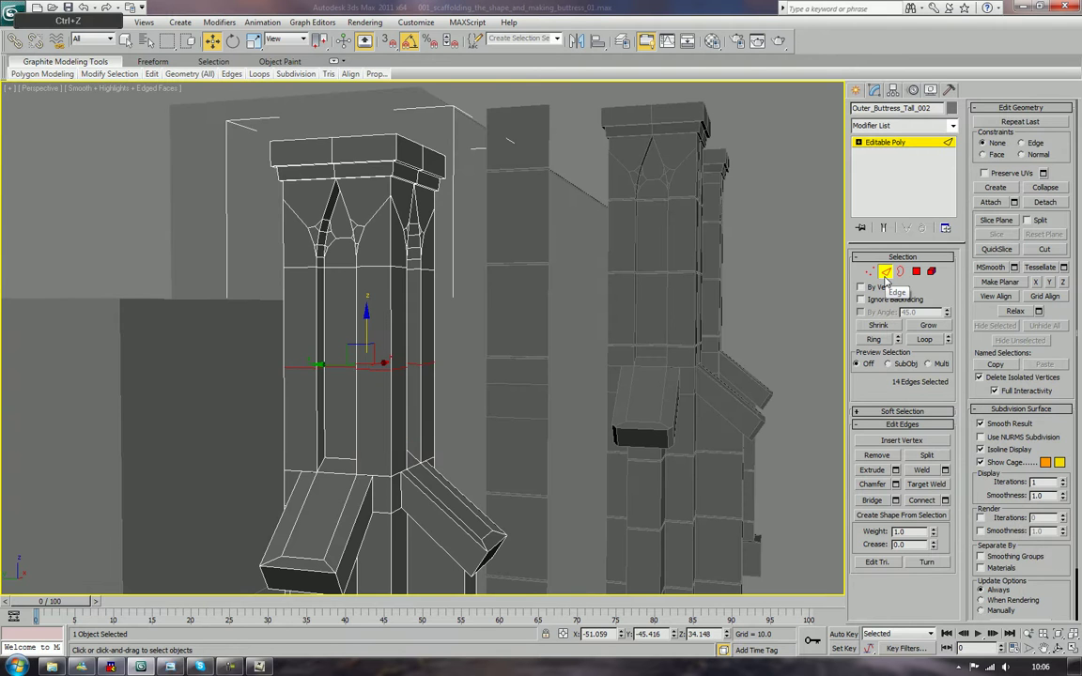
key(ctrl+z)
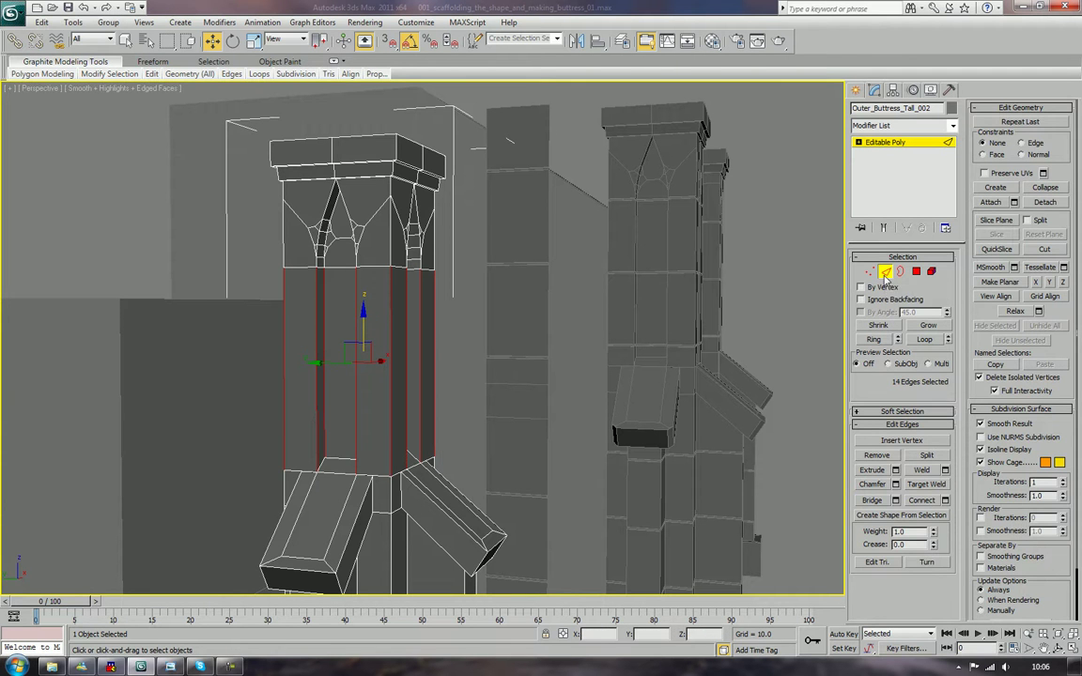
click(884, 272)
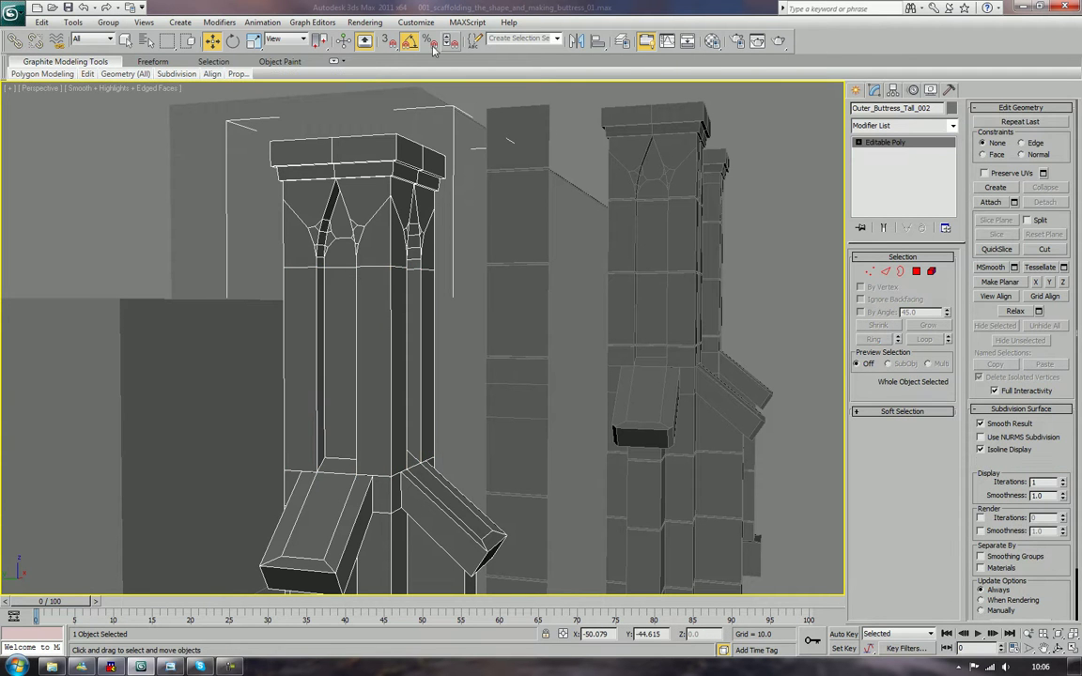
Insert two horizontal edge loops around the upper shaft with SwiftLoop, matching the line heights on the bricklevel guide strip.
click(335, 61)
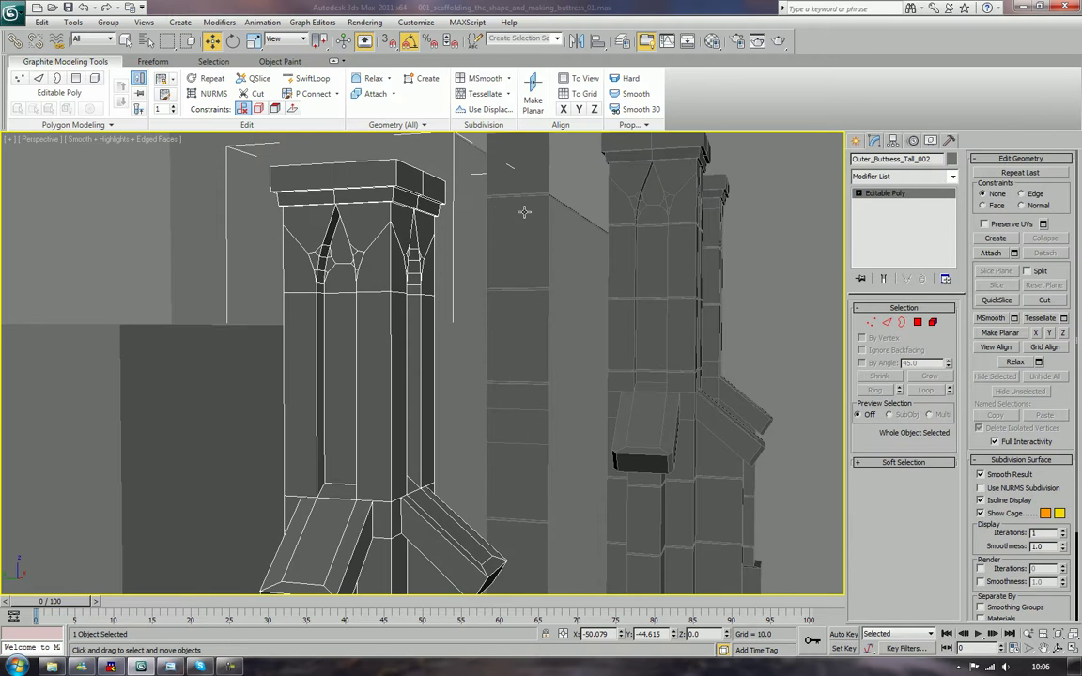
middle_drag(519, 222, 611, 225)
scroll(611, 227, down, 3)
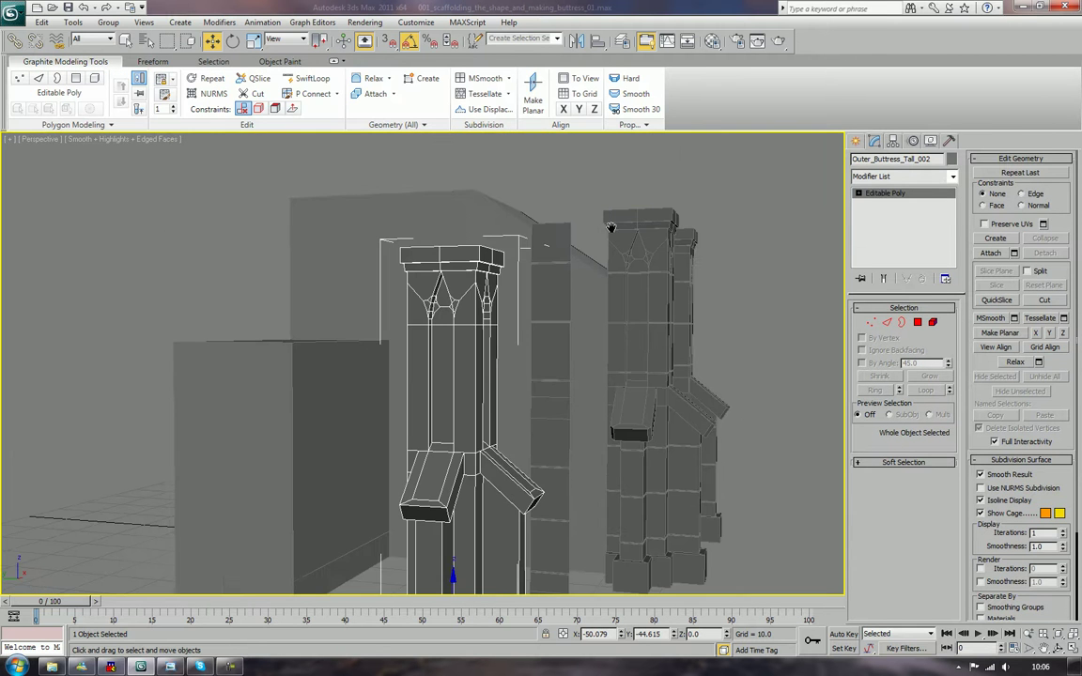
click(310, 78)
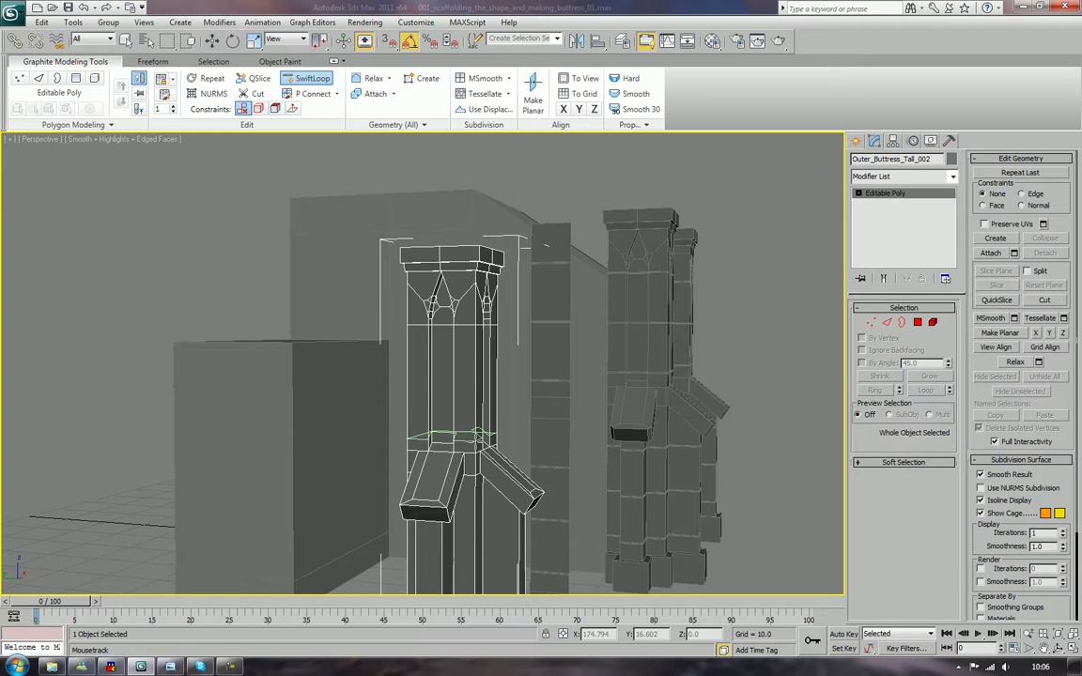
click(478, 439)
alt+middle_drag(478, 438, 481, 411)
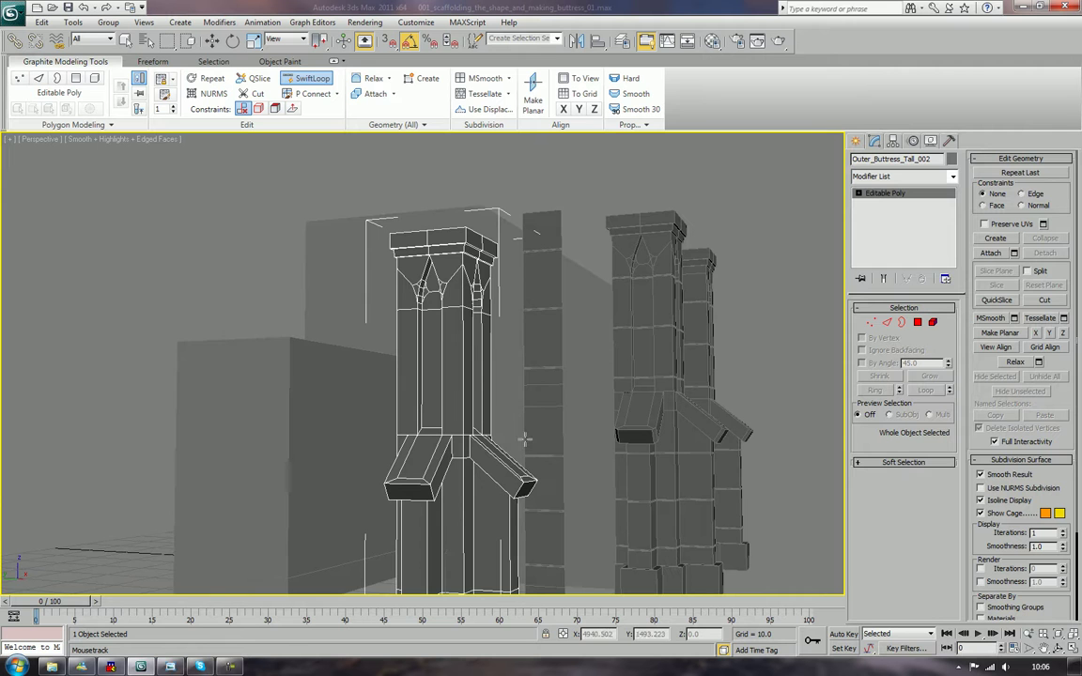
click(485, 369)
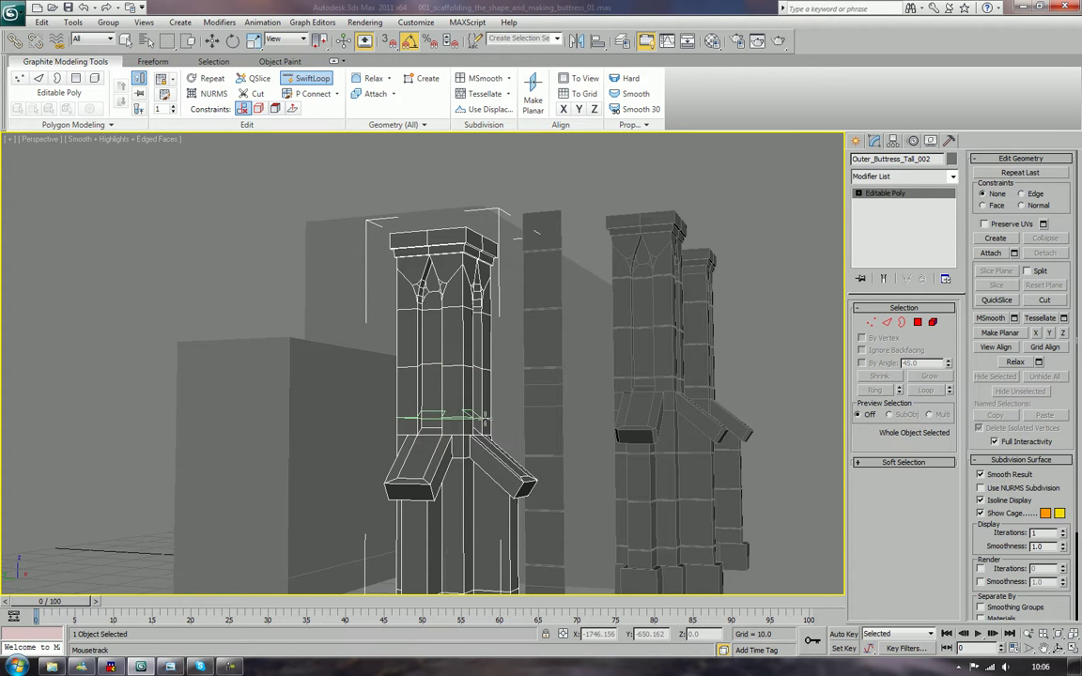
key(w)
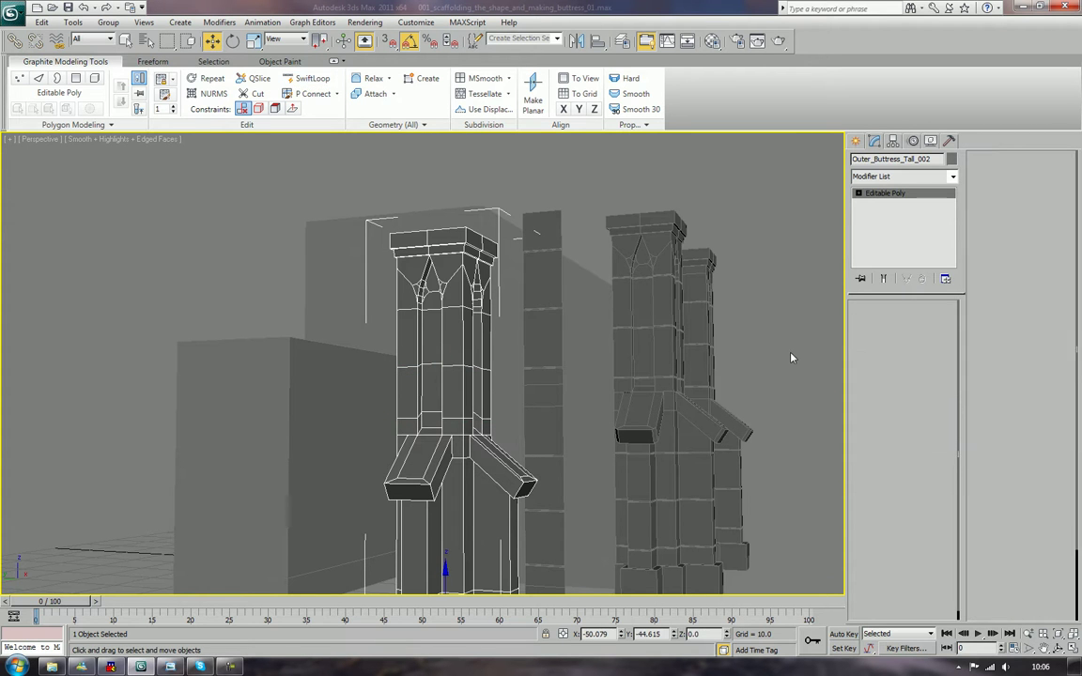
Select the two new edge loops on the upper shaft and flatten them along Z with Scale.
key(2)
click(452, 371)
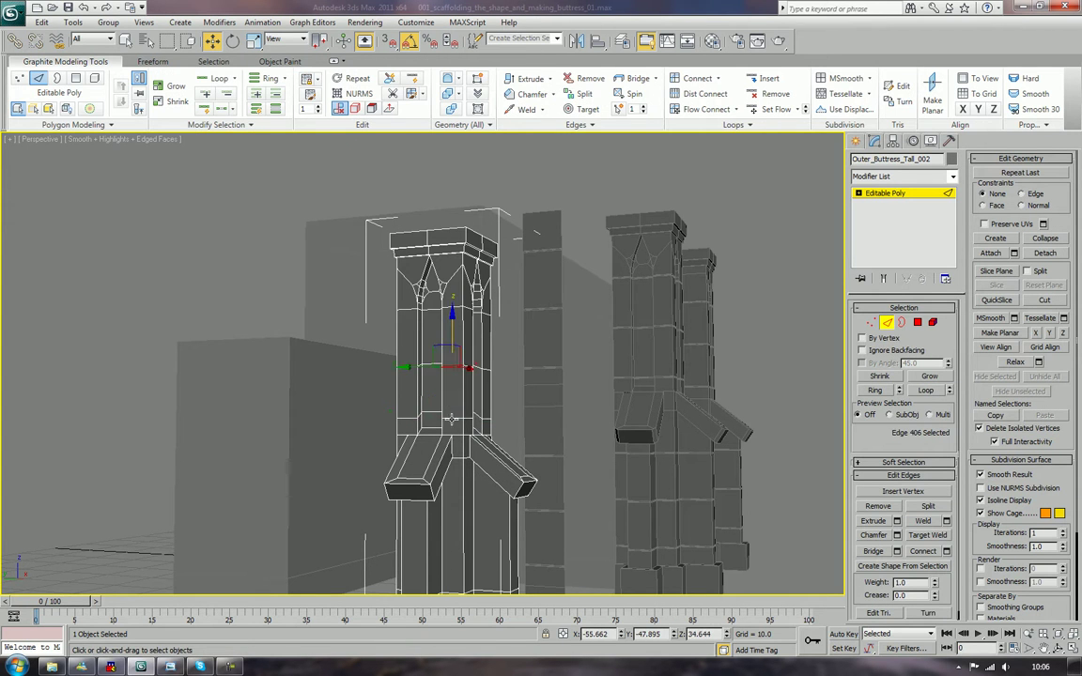
click(926, 391)
click(929, 392)
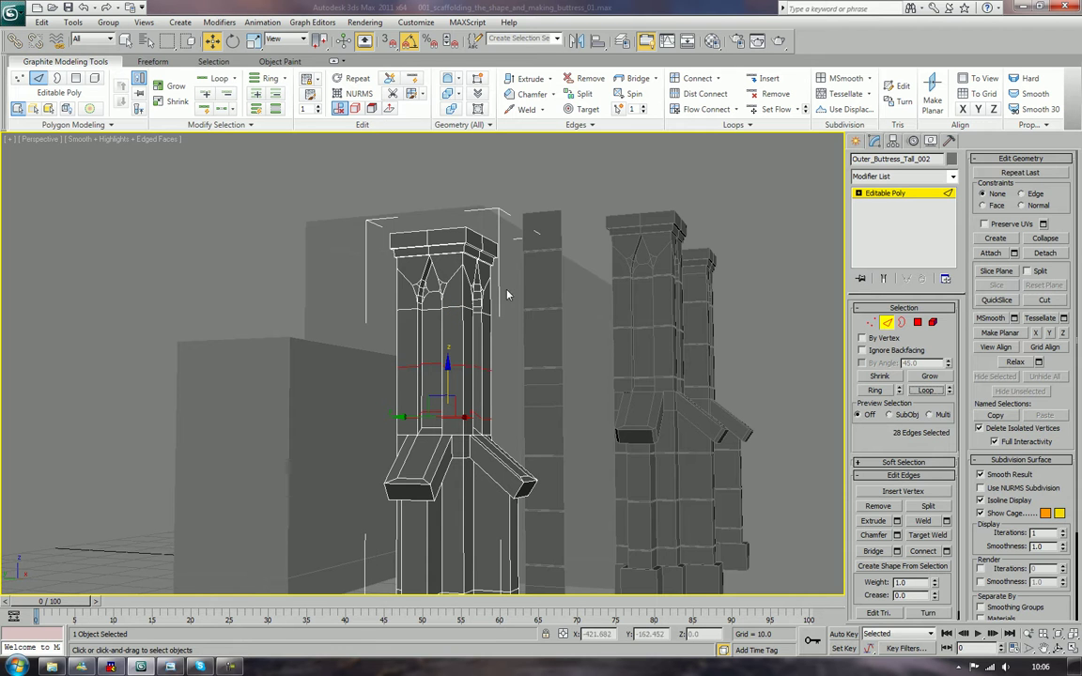
click(253, 40)
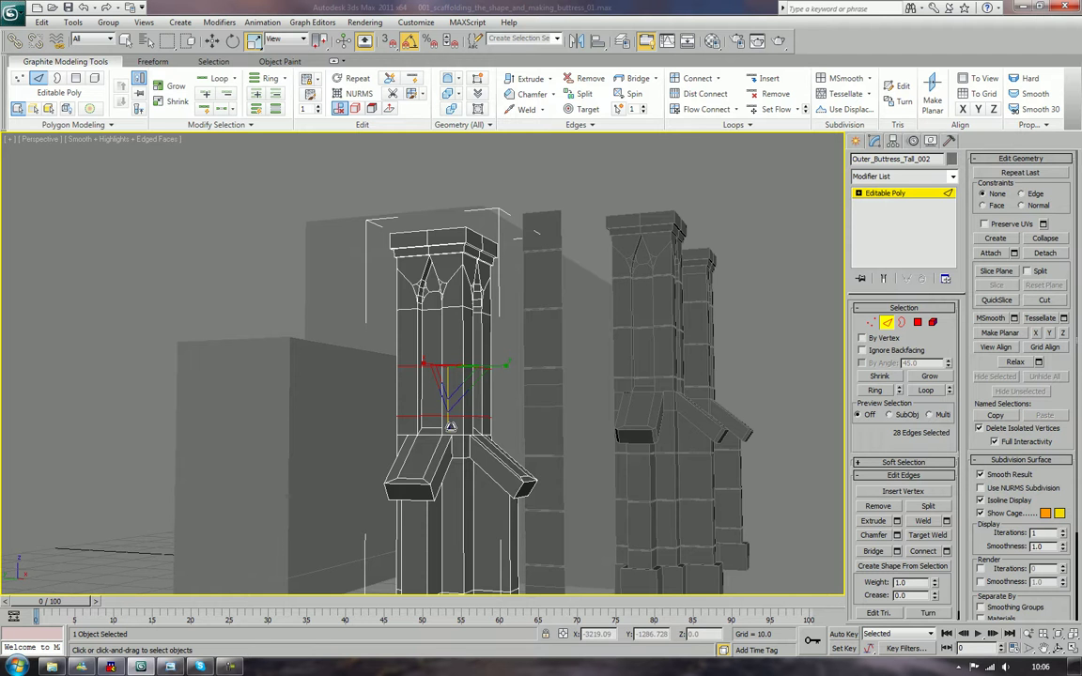
Insert two horizontal edge loops around the lower shaft below the ledges with SwiftLoop, matching the line heights on the bricklevel guide strip.
alt+middle_drag(509, 285, 533, 264)
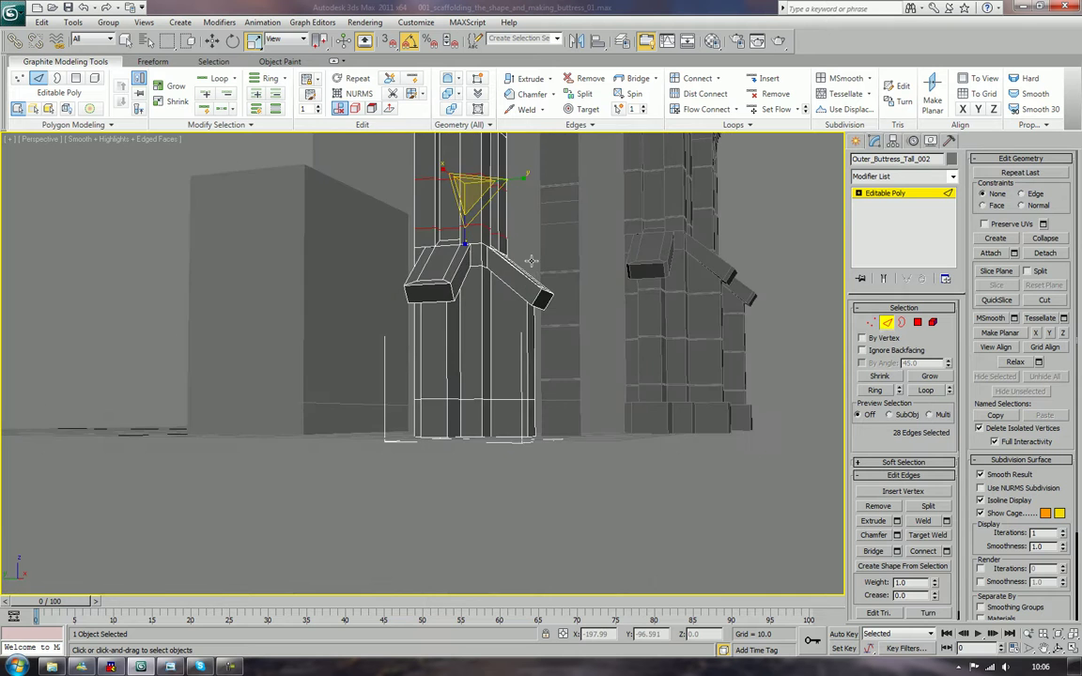
scroll(535, 301, up, 3)
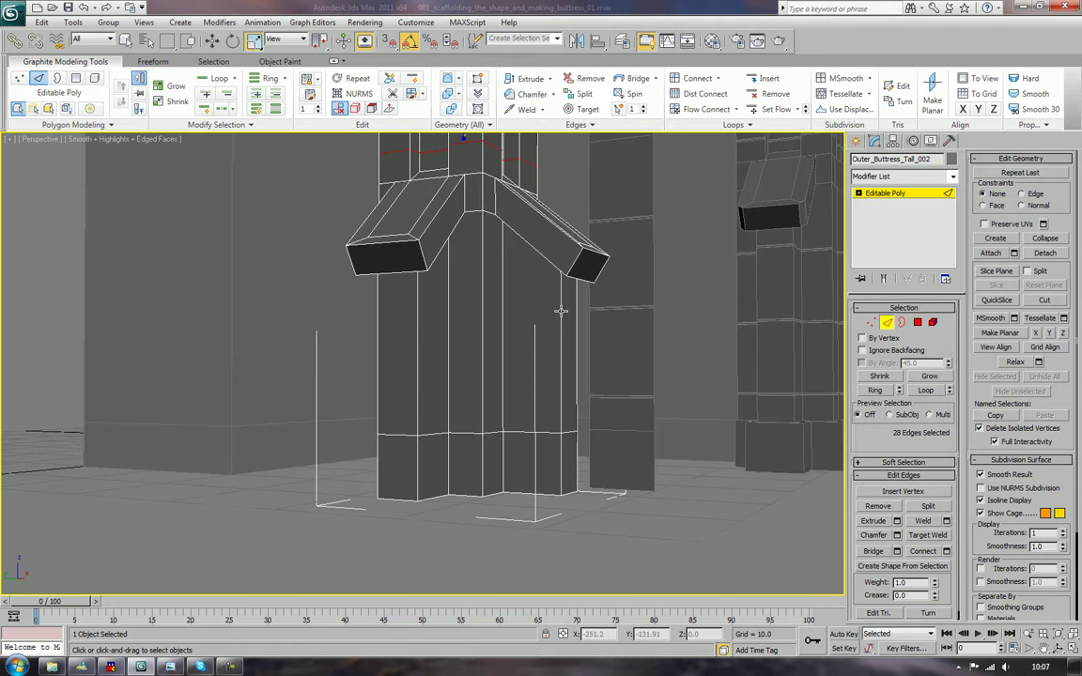
click(561, 313)
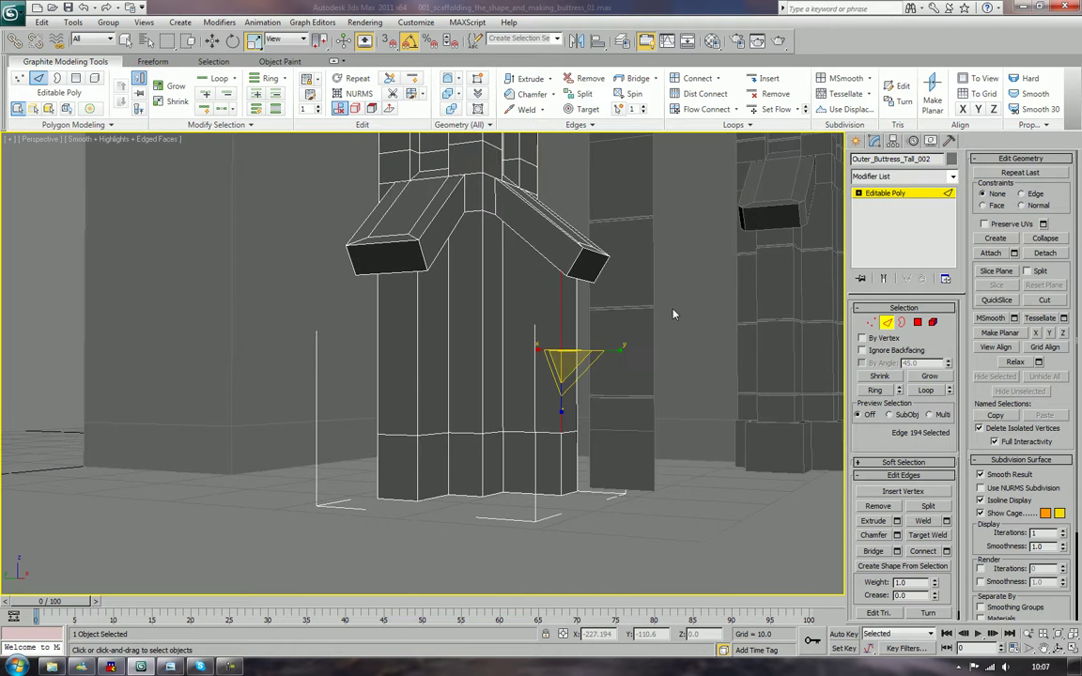
click(889, 325)
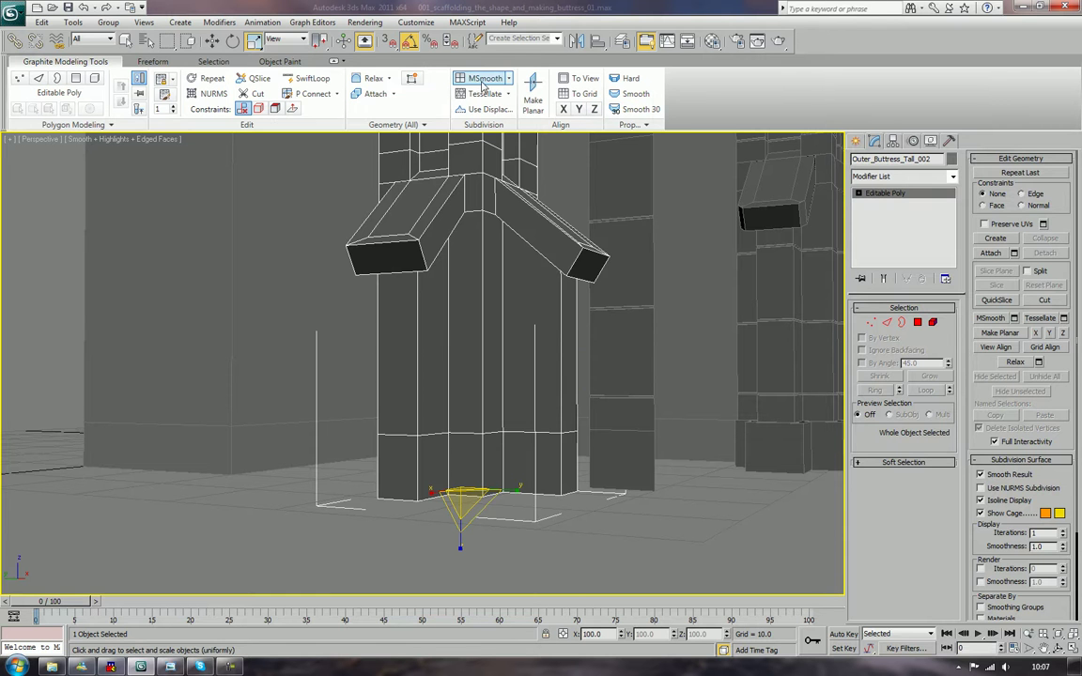
click(304, 78)
scroll(554, 326, up, 3)
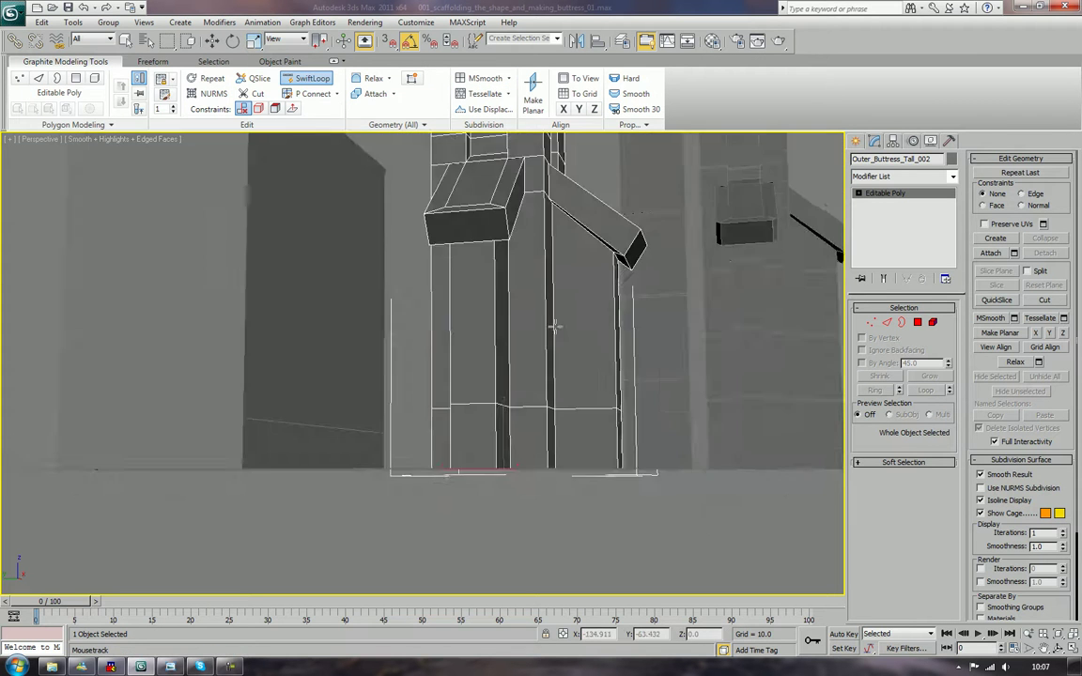
scroll(554, 326, up, 2)
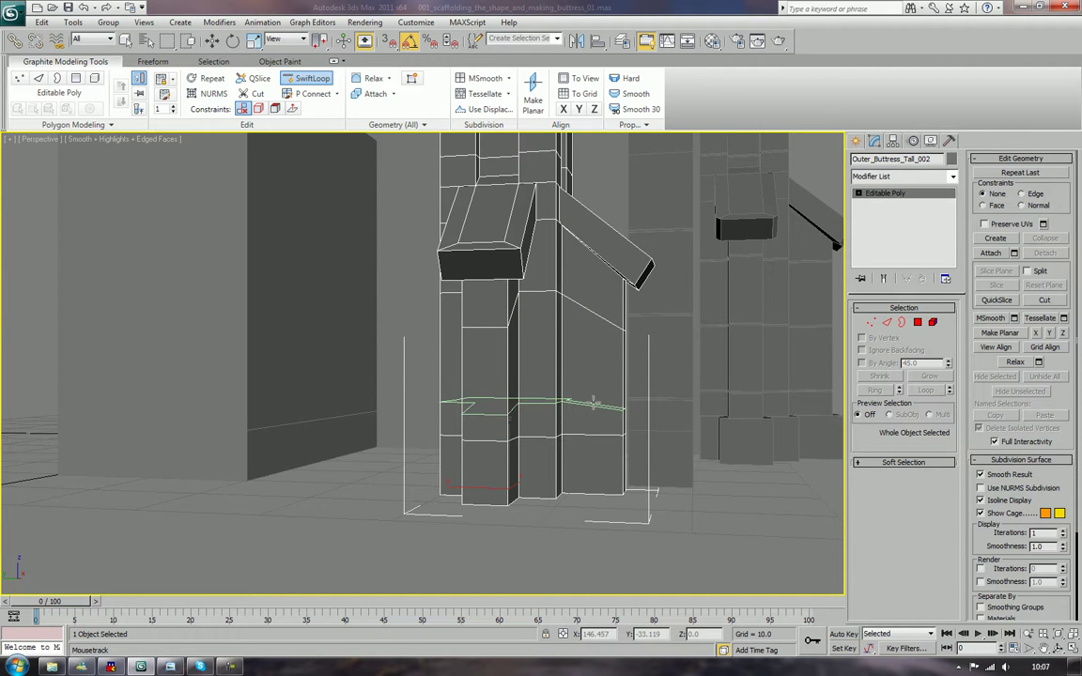
click(593, 402)
key(w)
Select the two new edge loops on the lower shaft and flatten them along Z with Scale.
key(2)
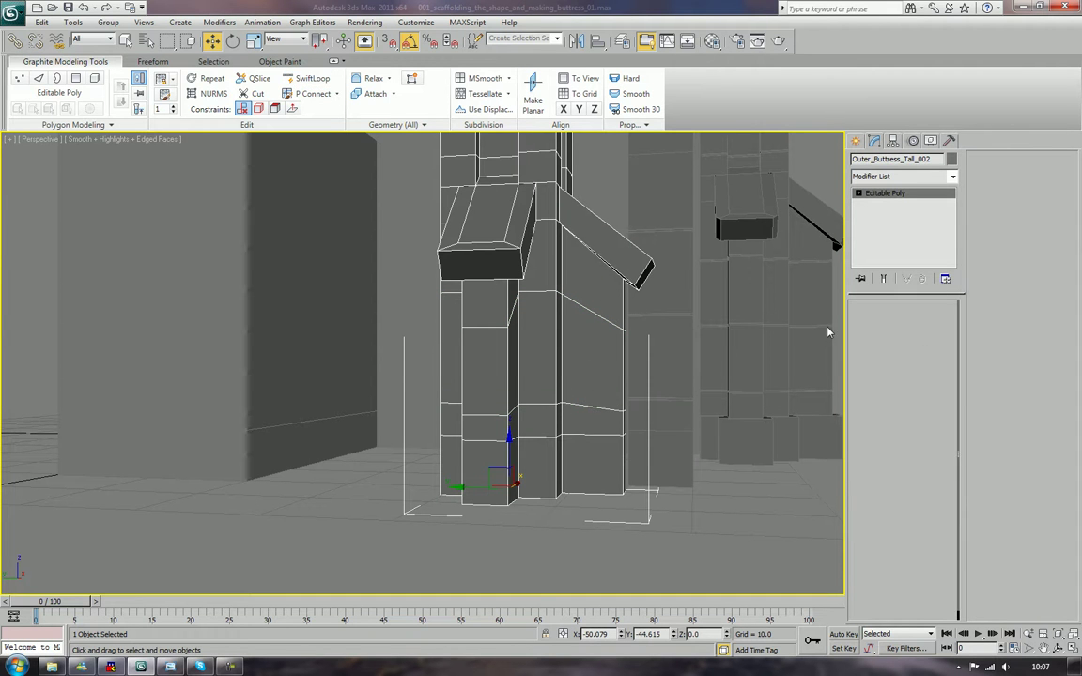
click(593, 313)
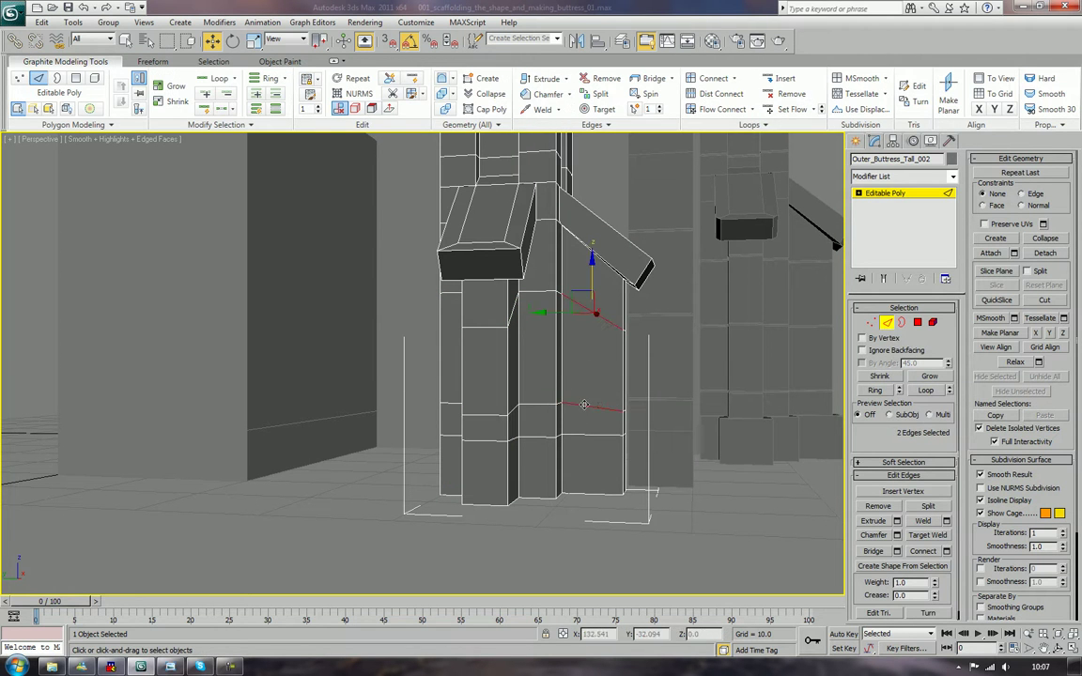
ctrl+click(583, 405)
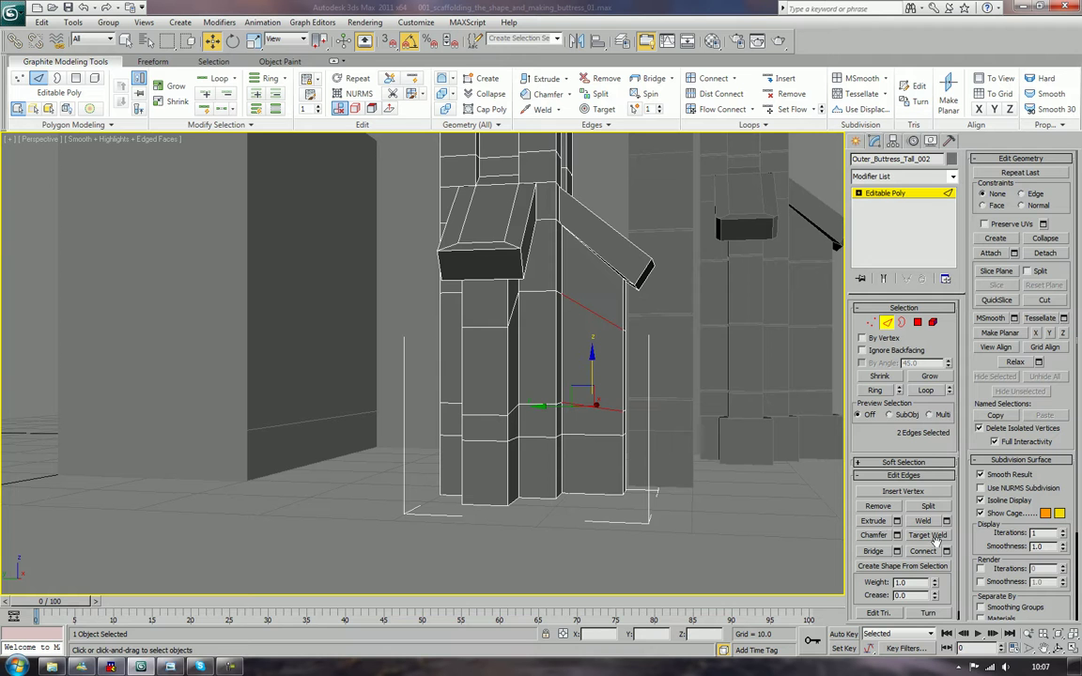
click(925, 391)
key(r)
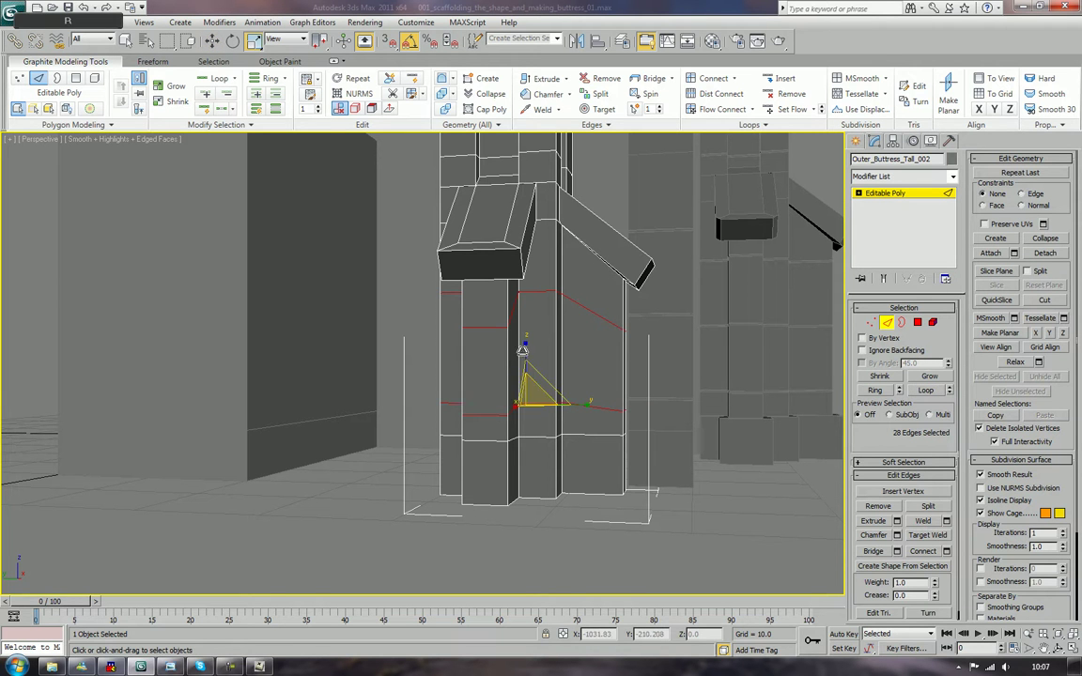
drag(524, 349, 543, 6)
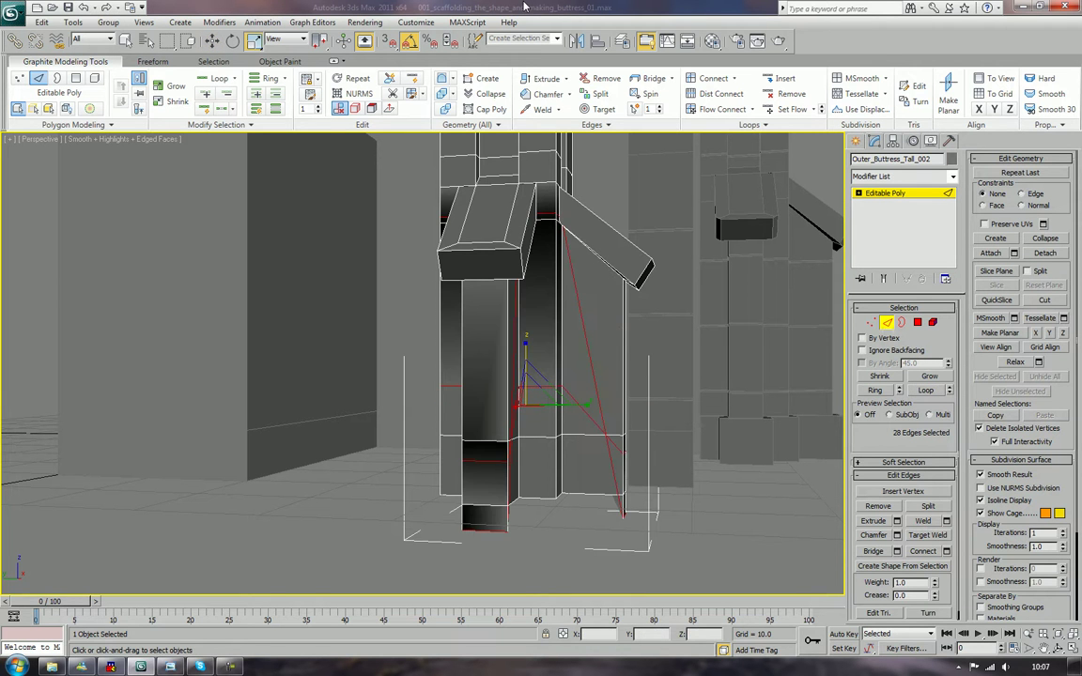
key(ctrl+z)
drag(523, 345, 531, 3)
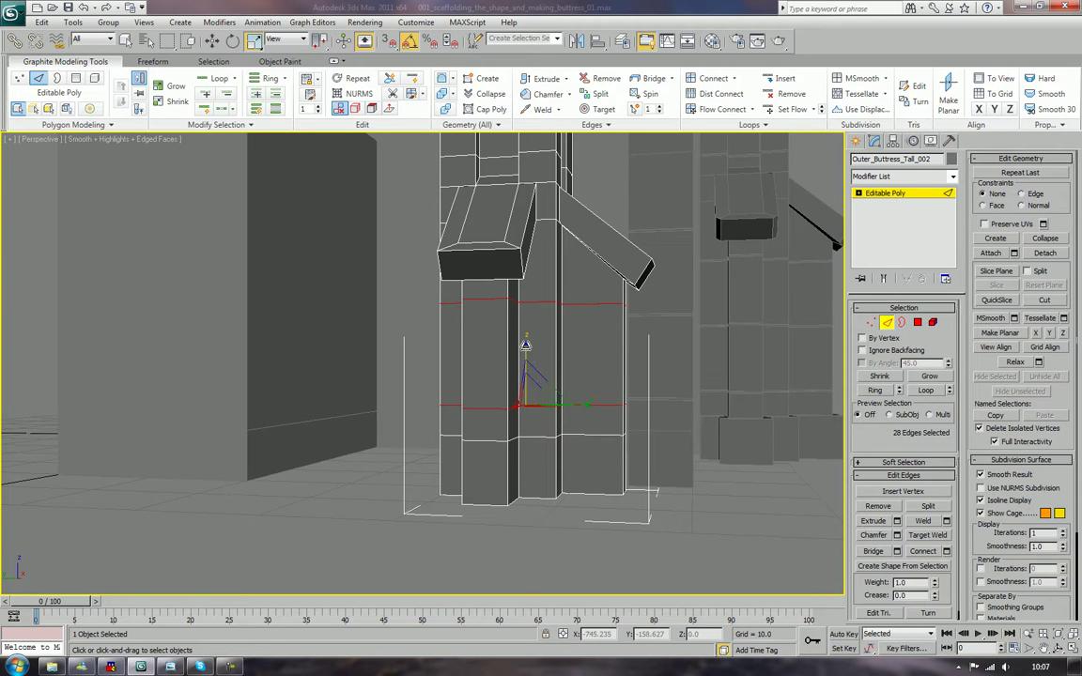
drag(527, 345, 534, 456)
alt+middle_drag(534, 376, 592, 328)
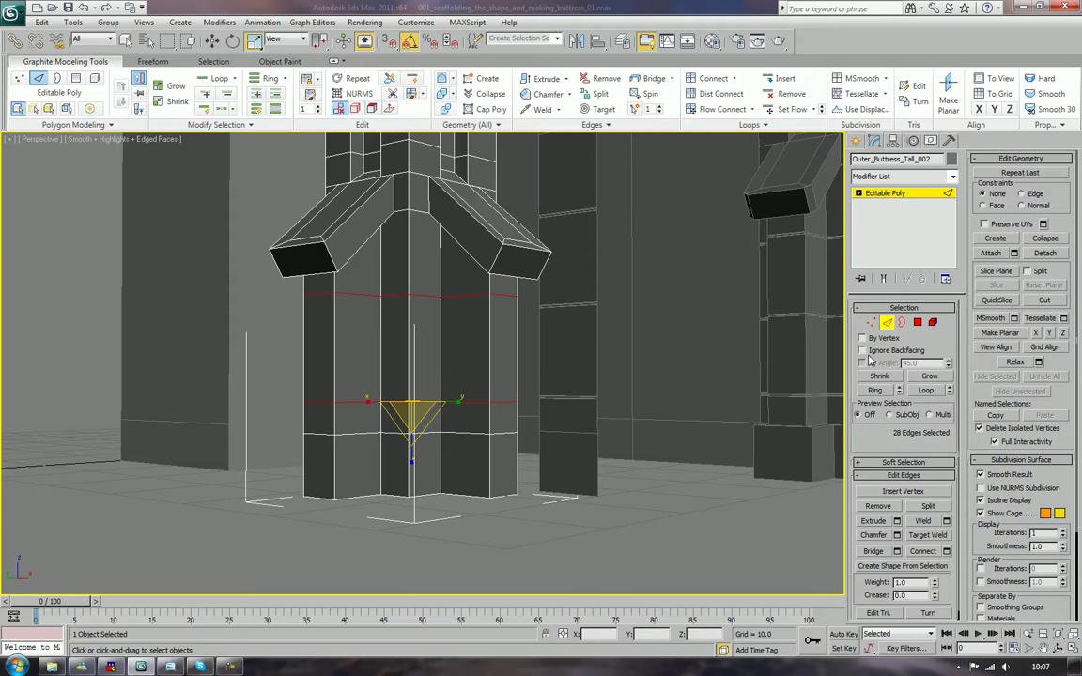
Select the upper of the two lower-shaft loops and lower it slightly along Z to line up with the bricklevel guide strip.
click(510, 297)
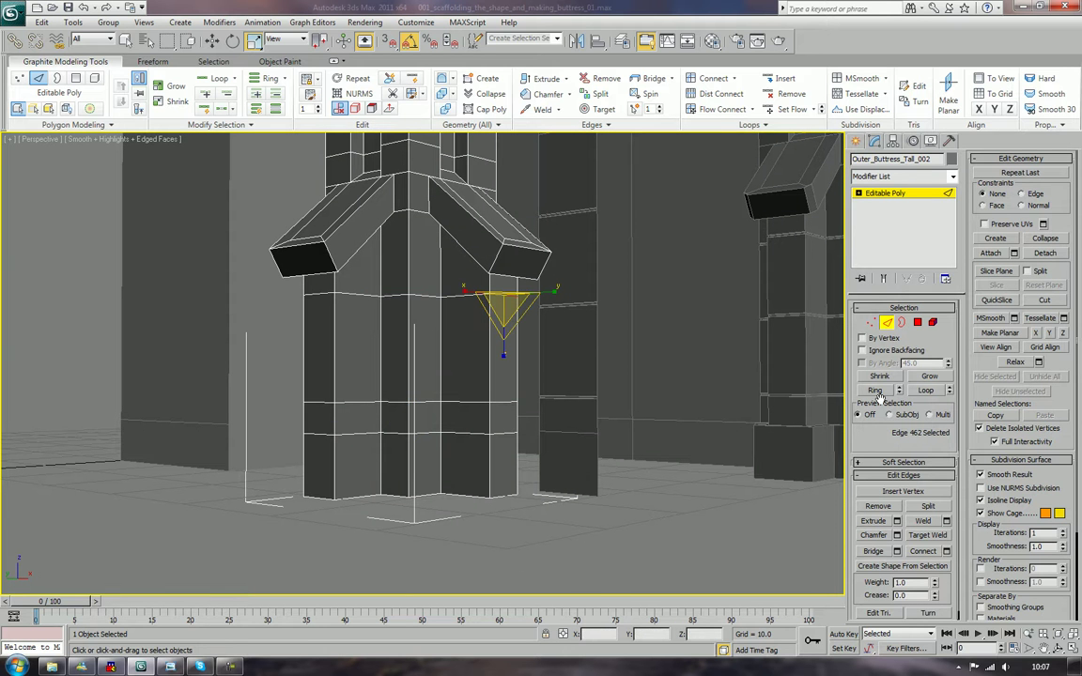
click(923, 392)
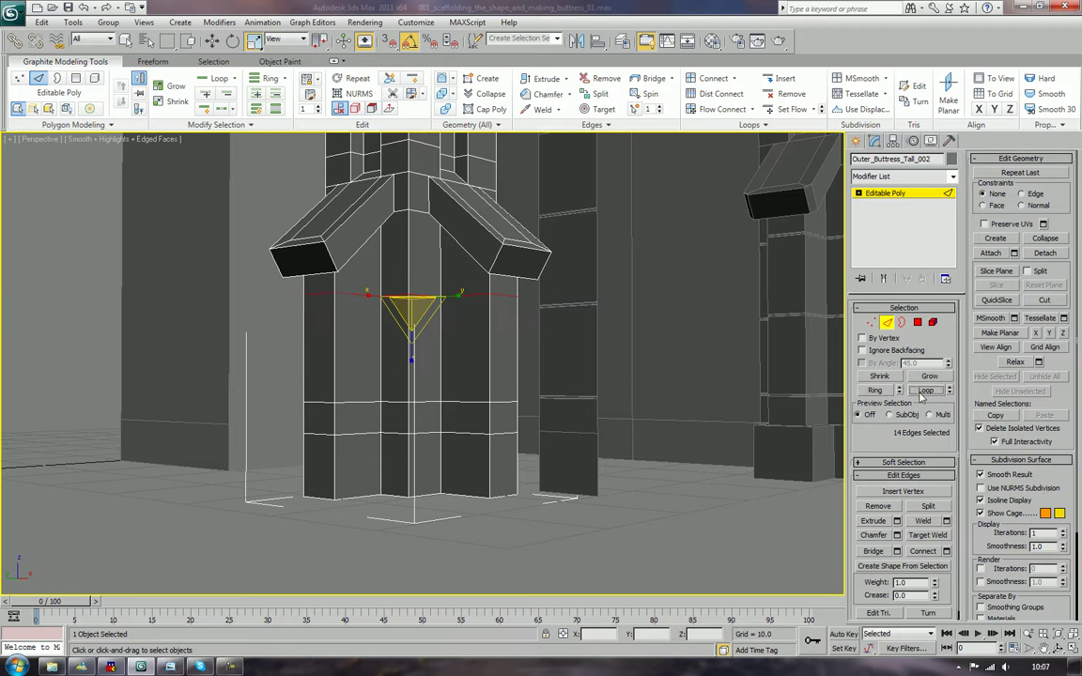
key(w)
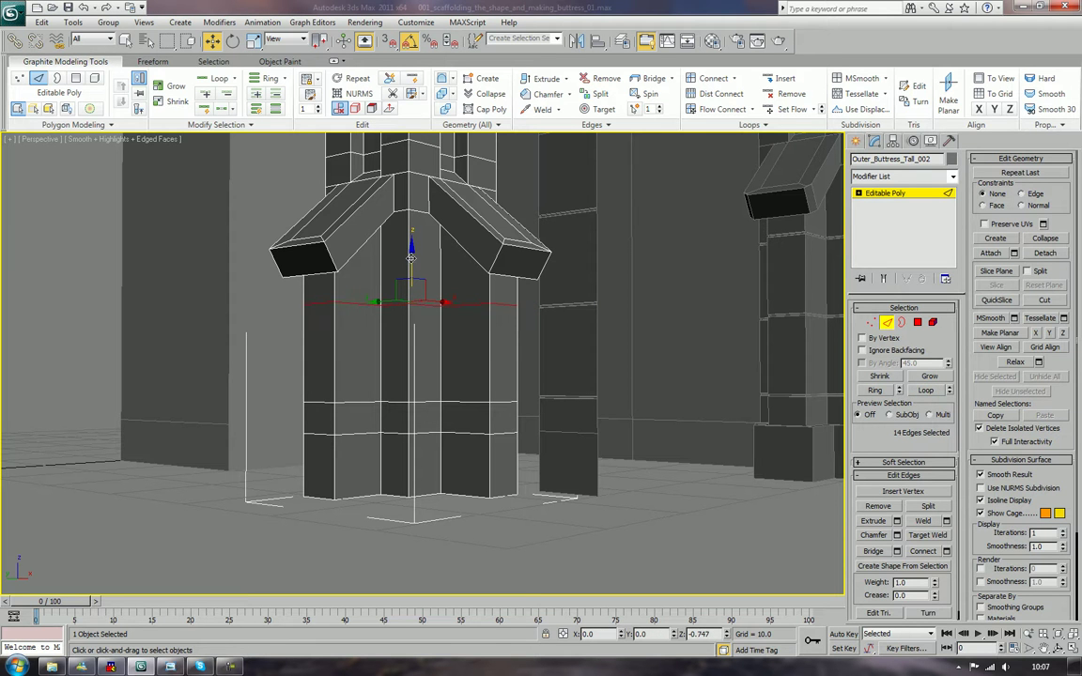
drag(410, 258, 410, 267)
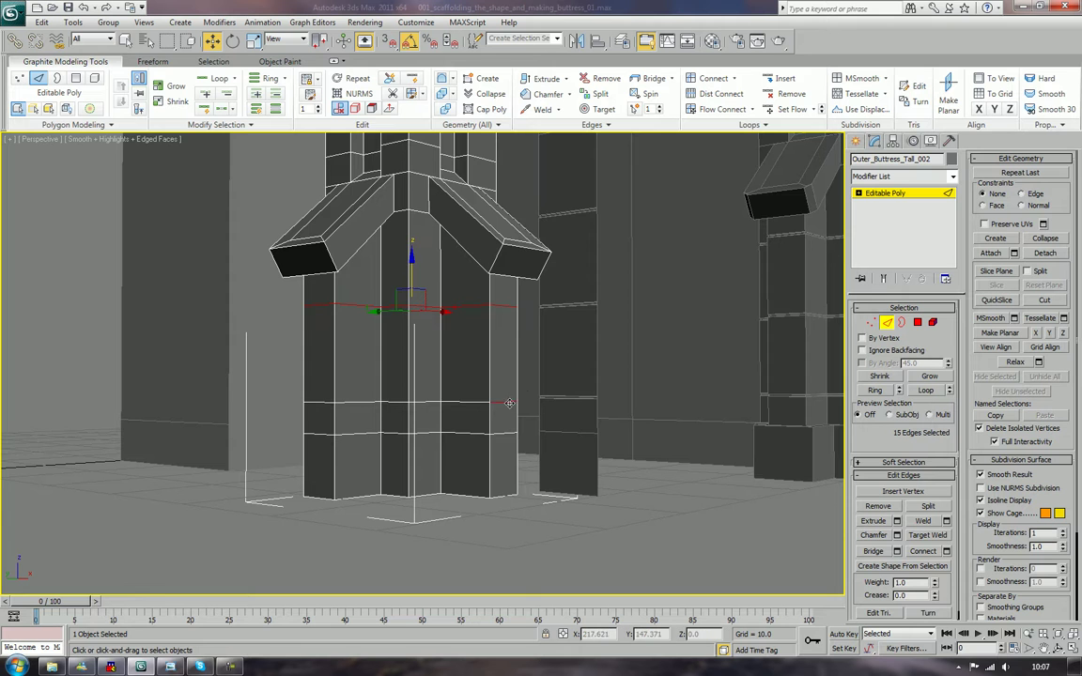
Select all five horizontal brick-line loops on the buttress, two on the lower shaft and three on the upper shaft.
middle_drag(459, 264, 562, 594)
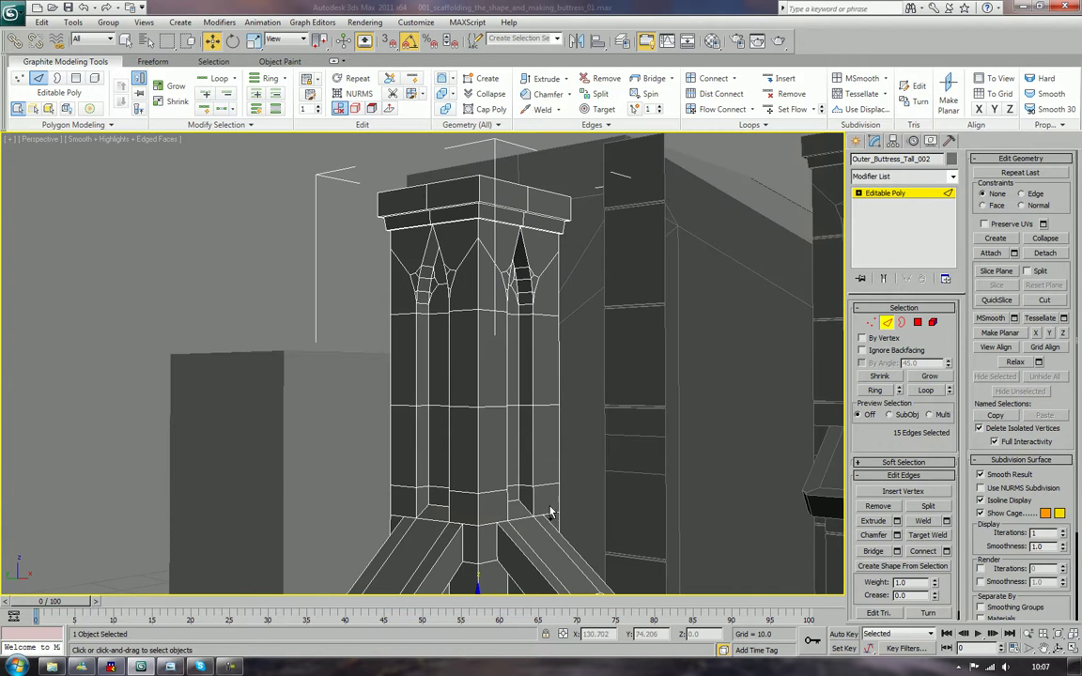
ctrl+click(543, 485)
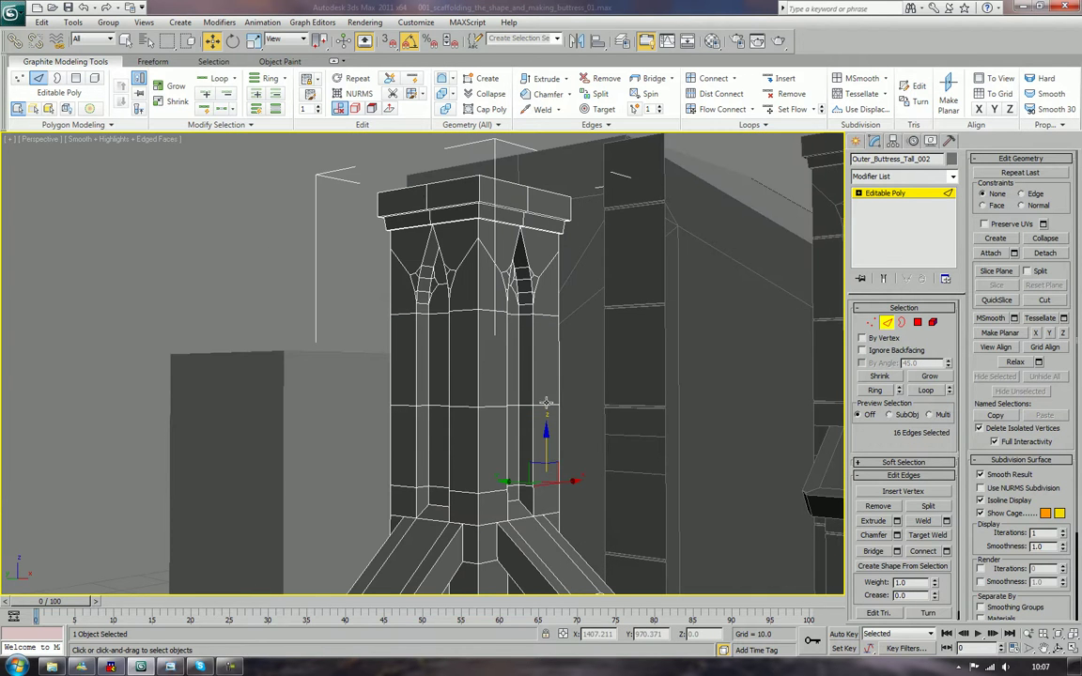
ctrl+click(546, 405)
ctrl+click(552, 316)
scroll(557, 348, down, 6)
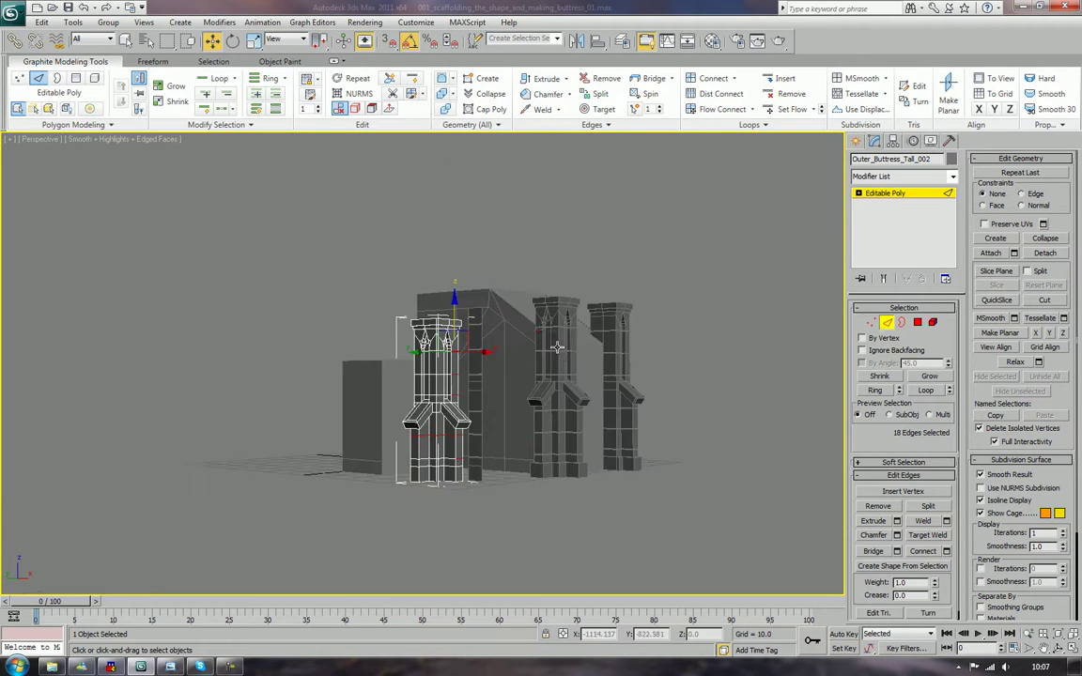
scroll(557, 347, down, 2)
scroll(559, 354, up, 2)
scroll(558, 354, down, 6)
scroll(560, 354, up, 4)
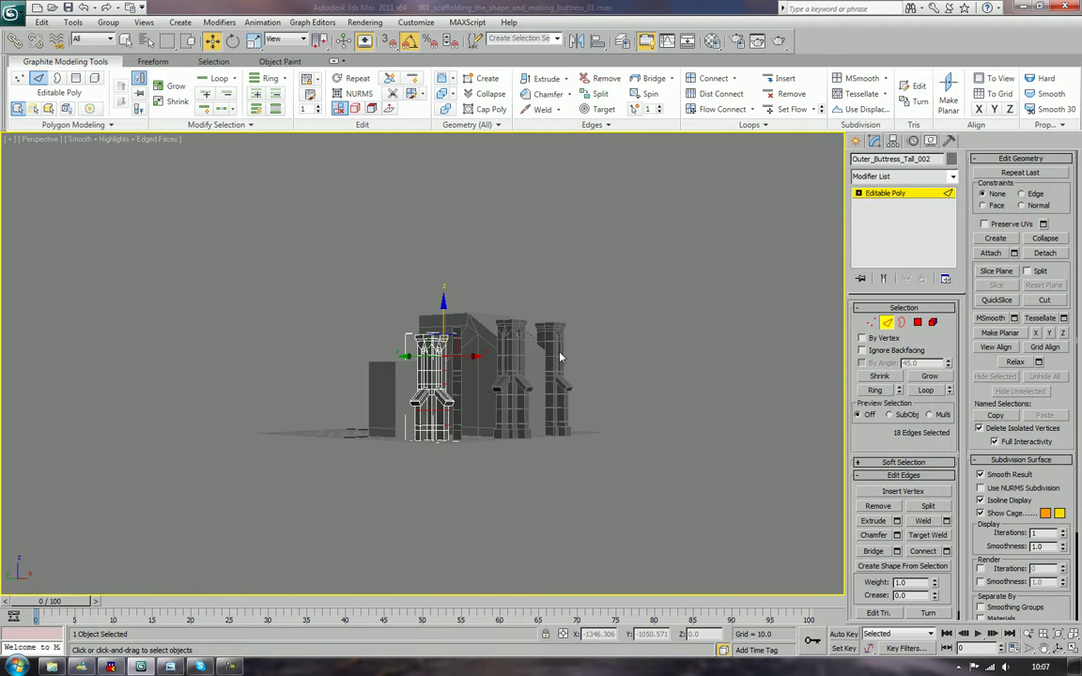
mouse_move(560, 357)
alt+middle_down()
mouse_move(550, 358)
mouse_move(644, 376)
mouse_move(552, 368)
mouse_move(567, 375)
alt+middle_up()
scroll(568, 422, up, 5)
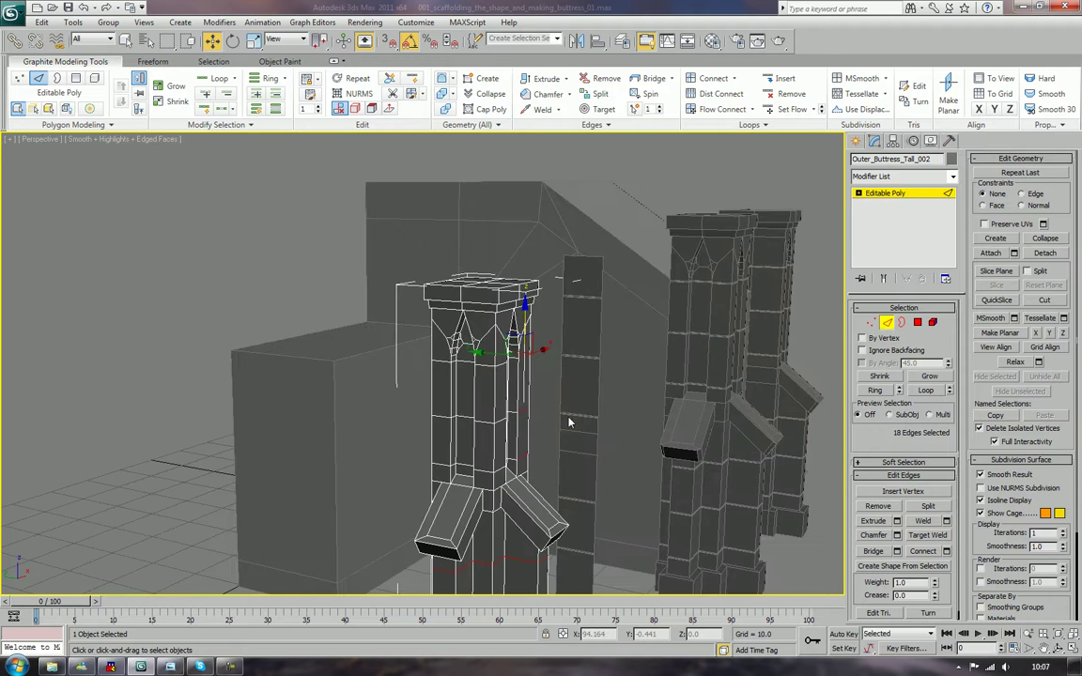
middle_drag(568, 423, 554, 326)
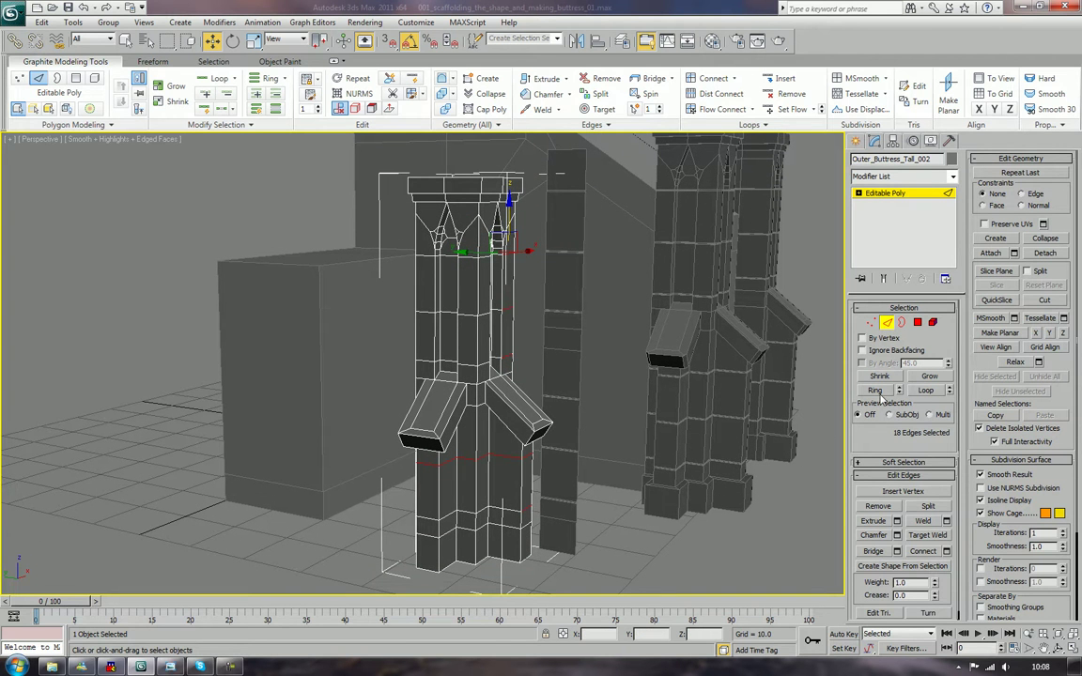
click(926, 391)
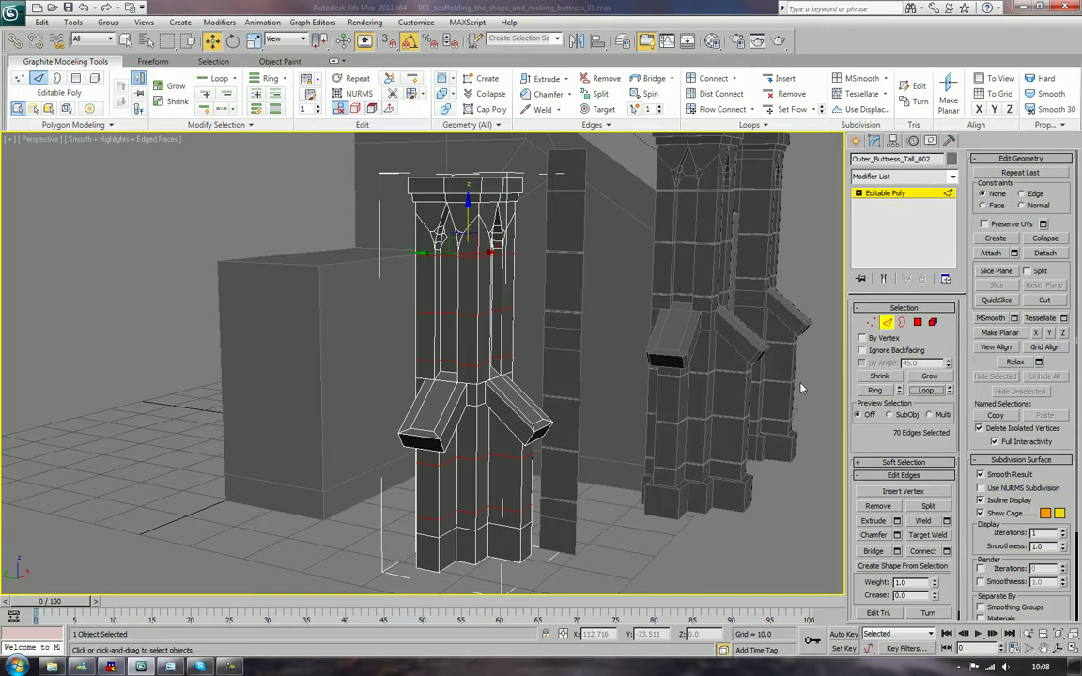
Extrude the selected loops inward into thin grooves, with a height of about -0.134 and a width of about 0.213.
scroll(763, 466, up, 4)
scroll(765, 505, up, 3)
middle_drag(764, 507, 773, 400)
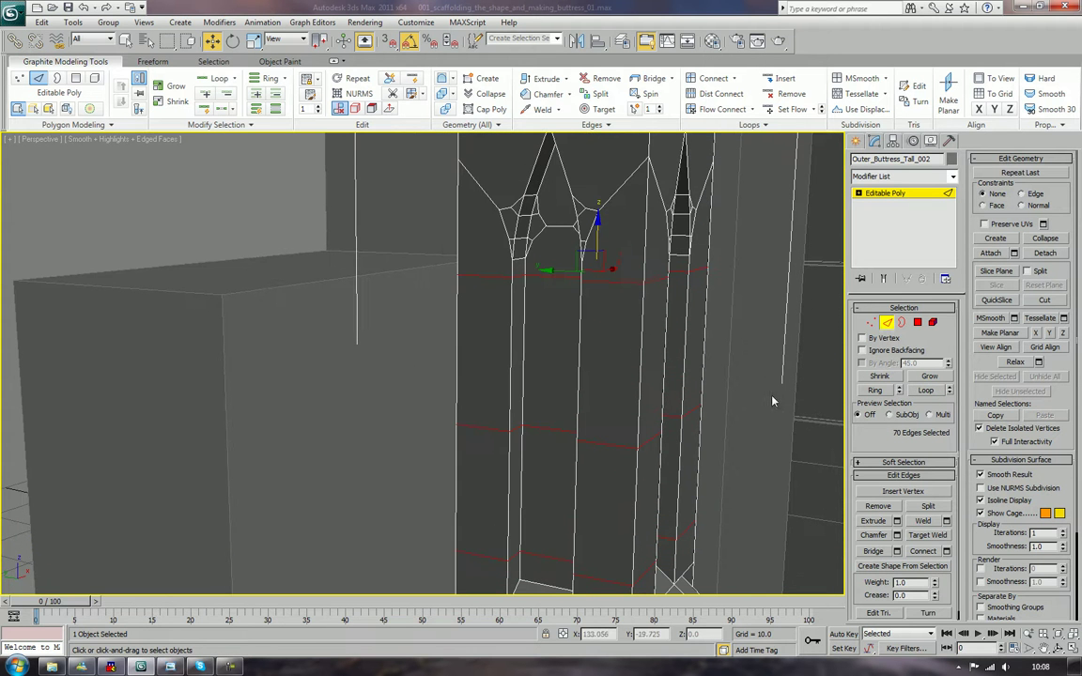
click(897, 521)
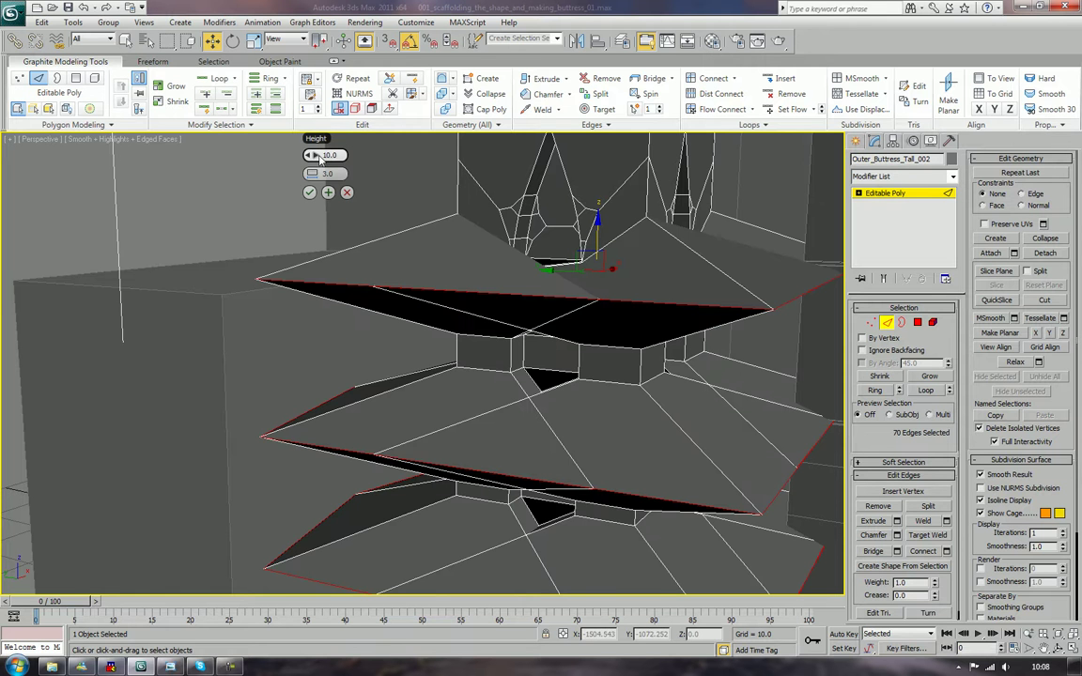
drag(309, 159, 289, 172)
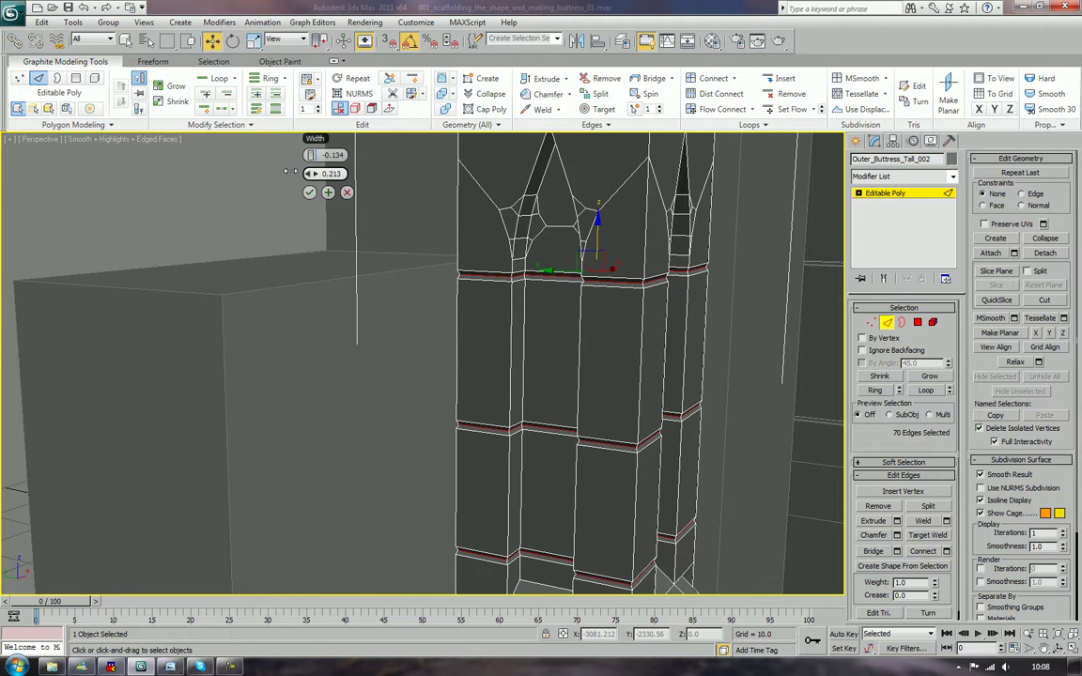
Set the groove extrusion's width to 0.11 and apply the extrusion.
double_click(330, 172)
text(0.1)
key(Tab)
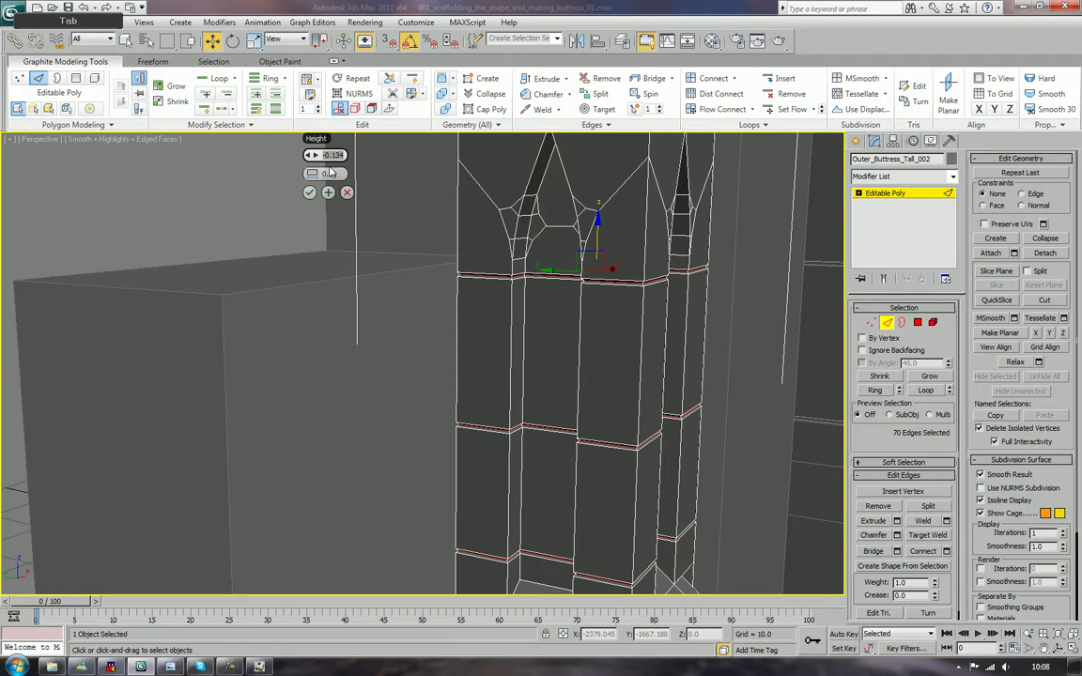
scroll(490, 330, up, 6)
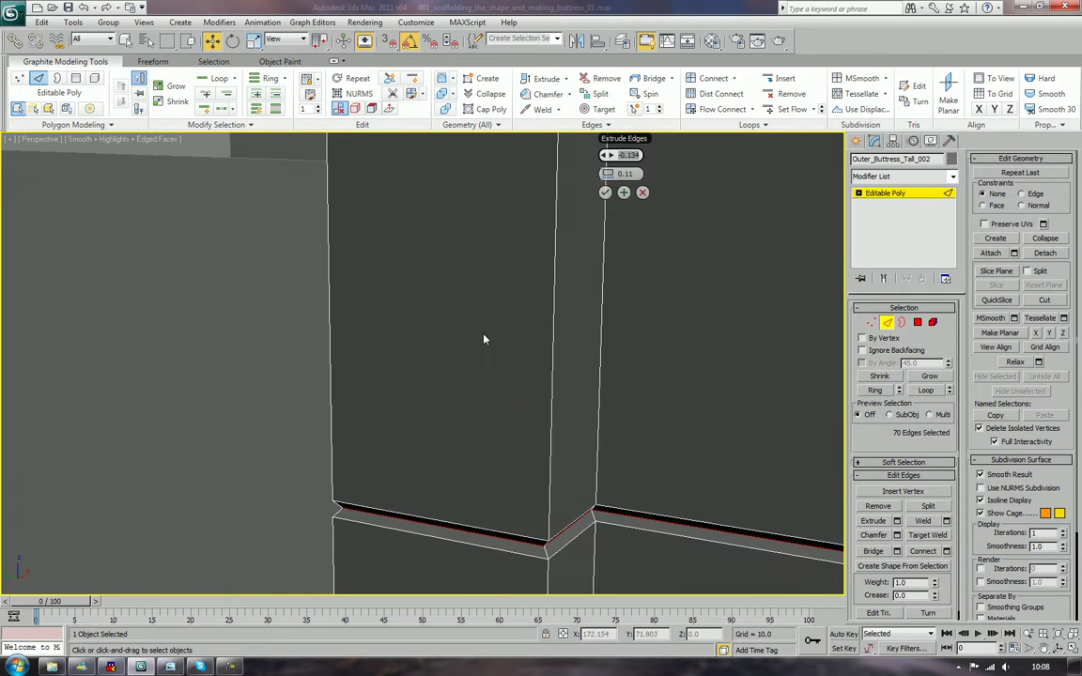
scroll(488, 336, down, 5)
middle_drag(510, 326, 528, 375)
scroll(504, 401, up, 4)
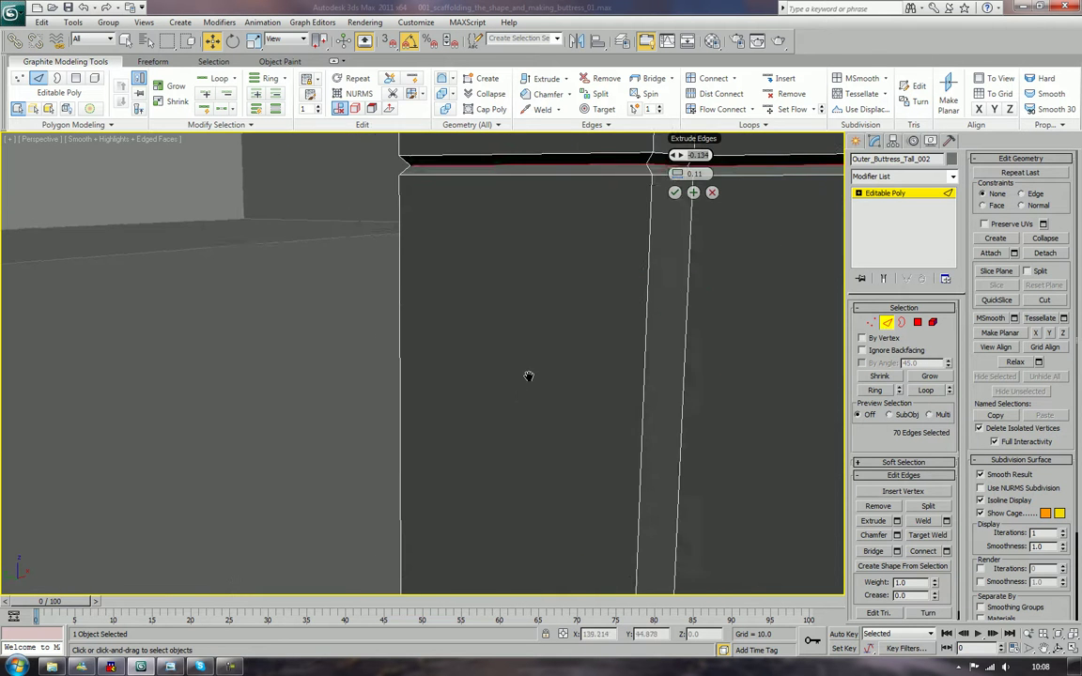
middle_drag(482, 316, 501, 367)
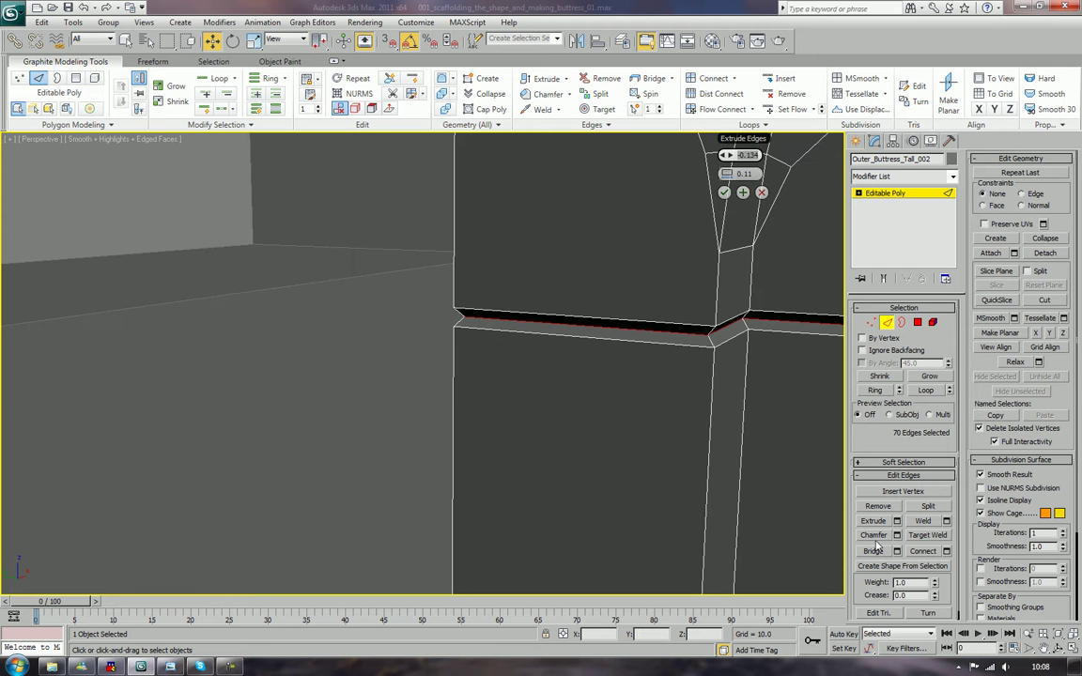
click(724, 192)
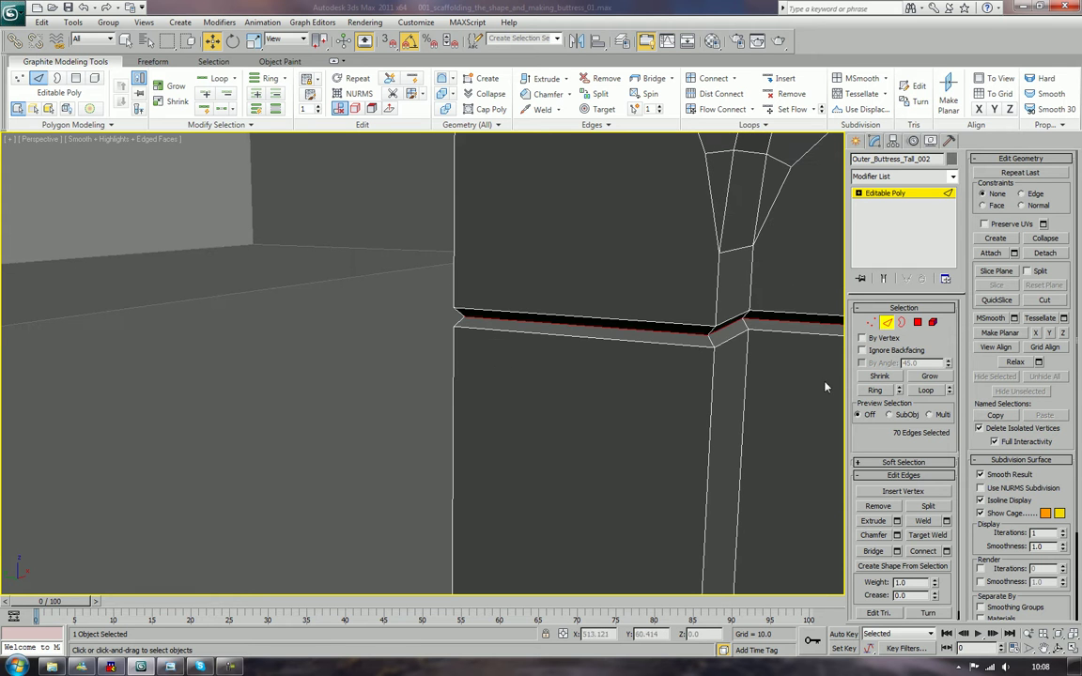
Chamfer the selected inner groove edges on the buttress by 0.117 and finish edge editing.
click(897, 534)
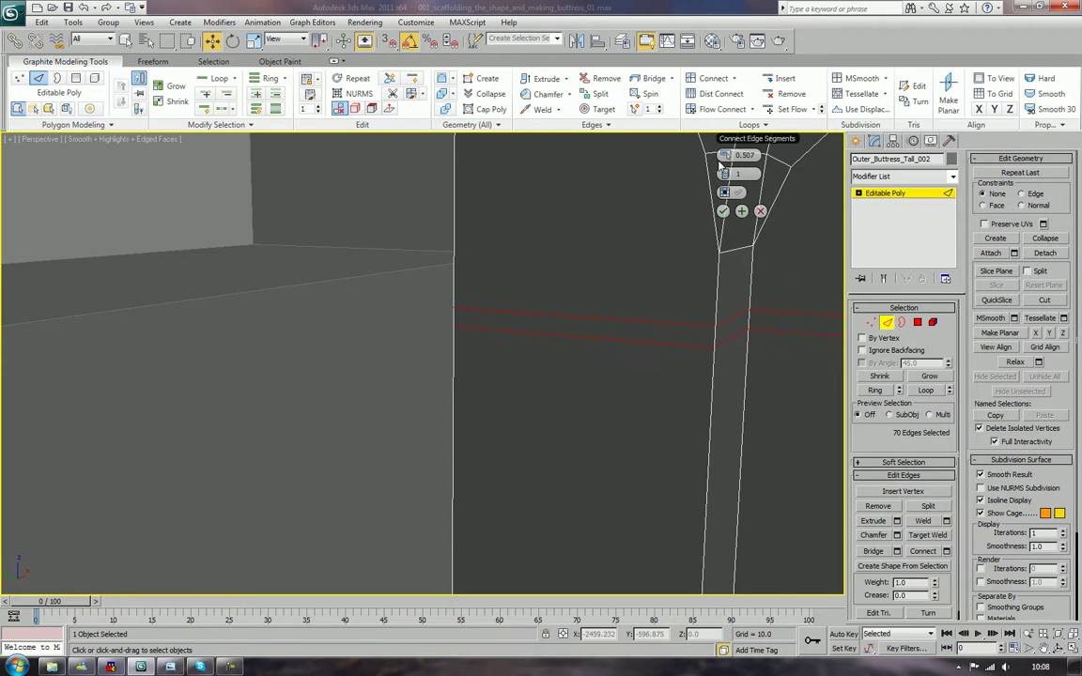
right_click(721, 155)
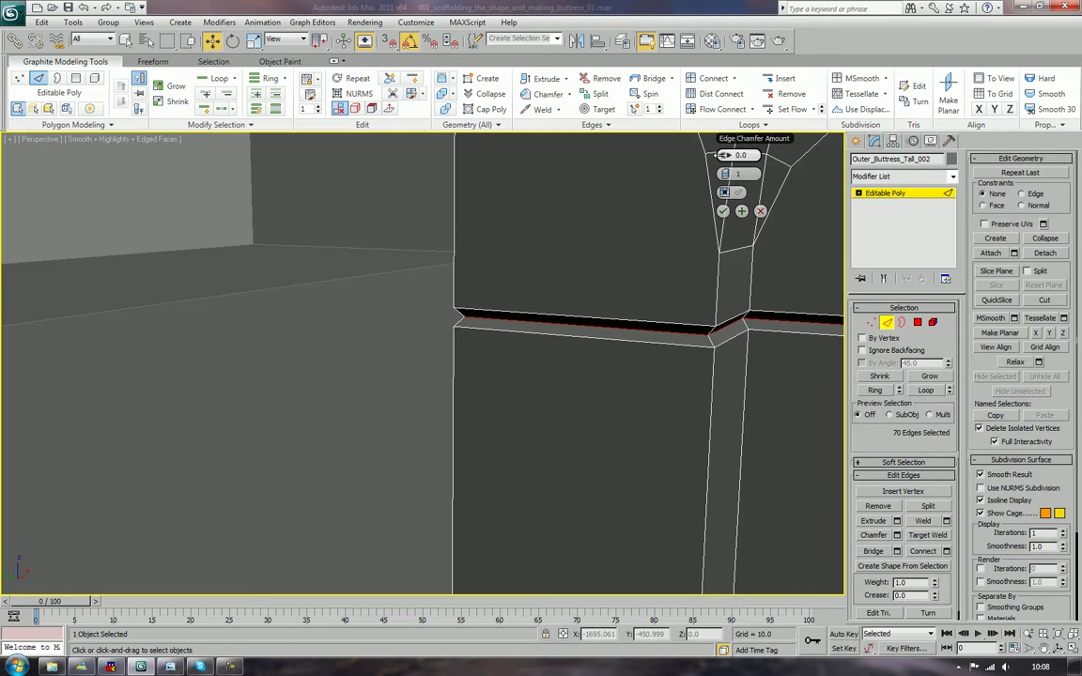
drag(721, 155, 725, 164)
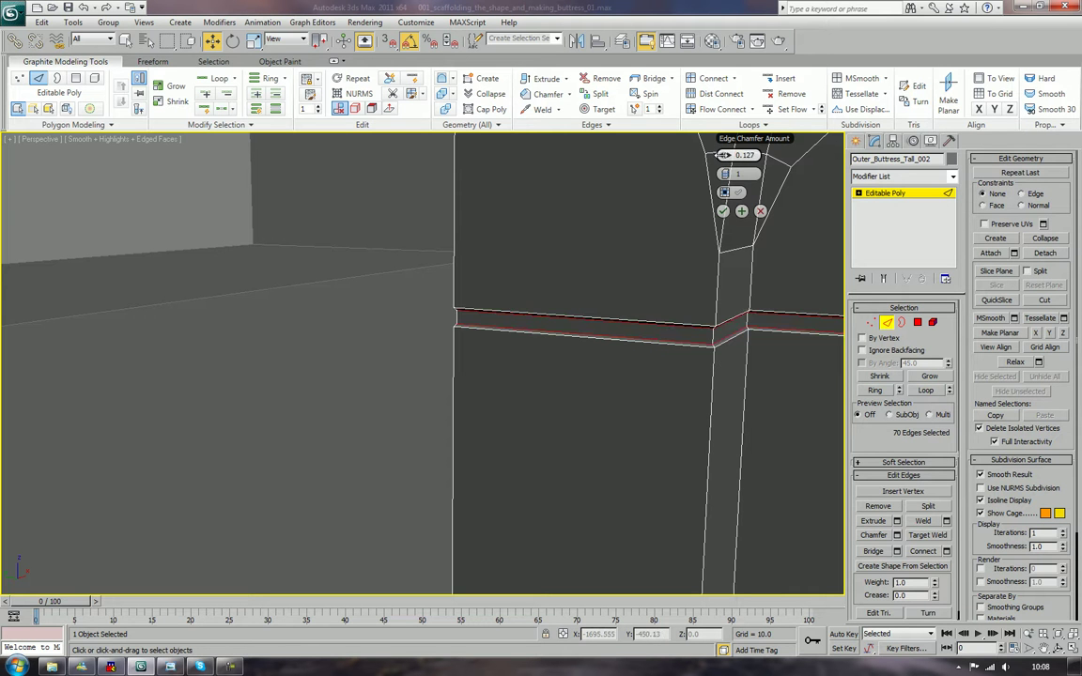
click(741, 210)
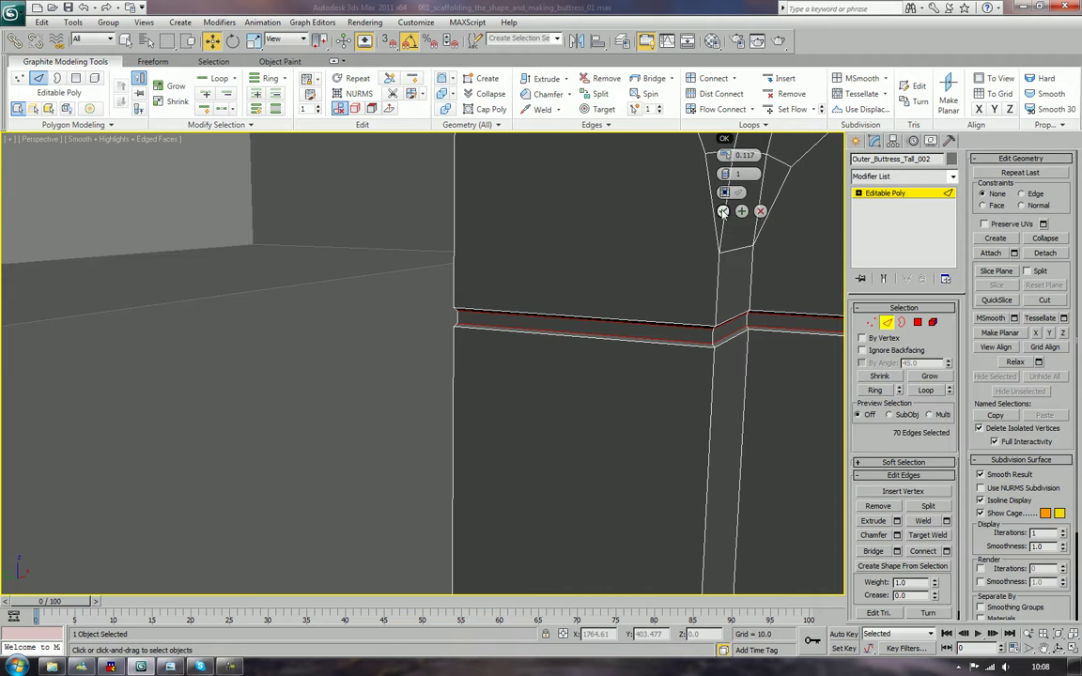
click(887, 323)
scroll(571, 369, down, 10)
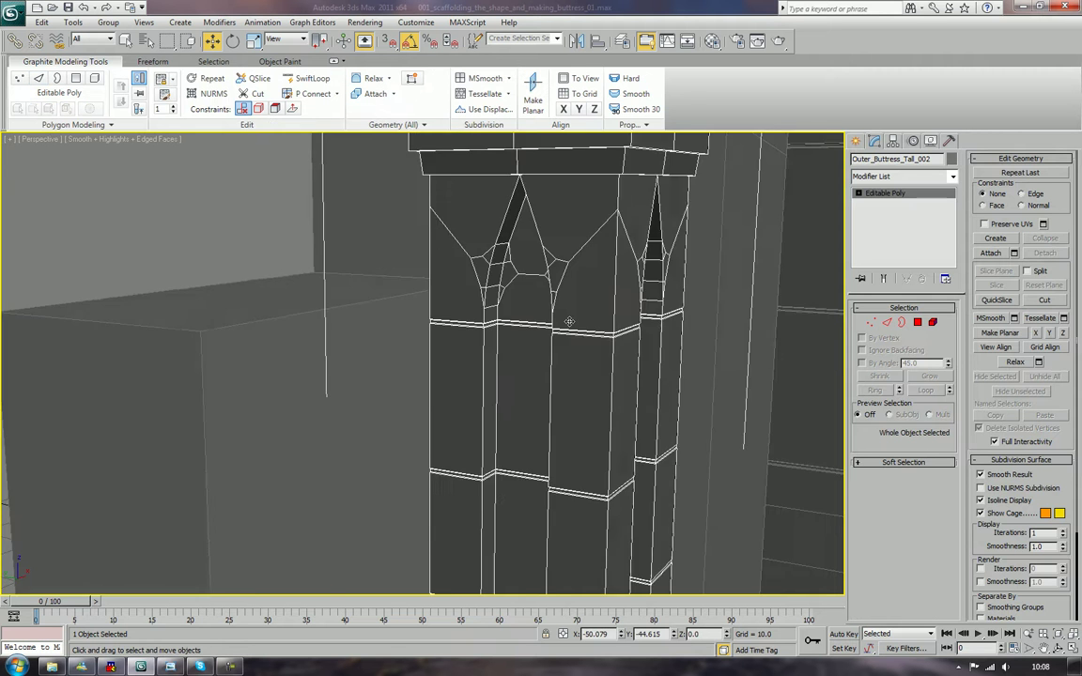
Examine the grooved buttress within the whole scene and reselect Outer_Buttress_Tall_002.
click(738, 182)
scroll(676, 177, down, 5)
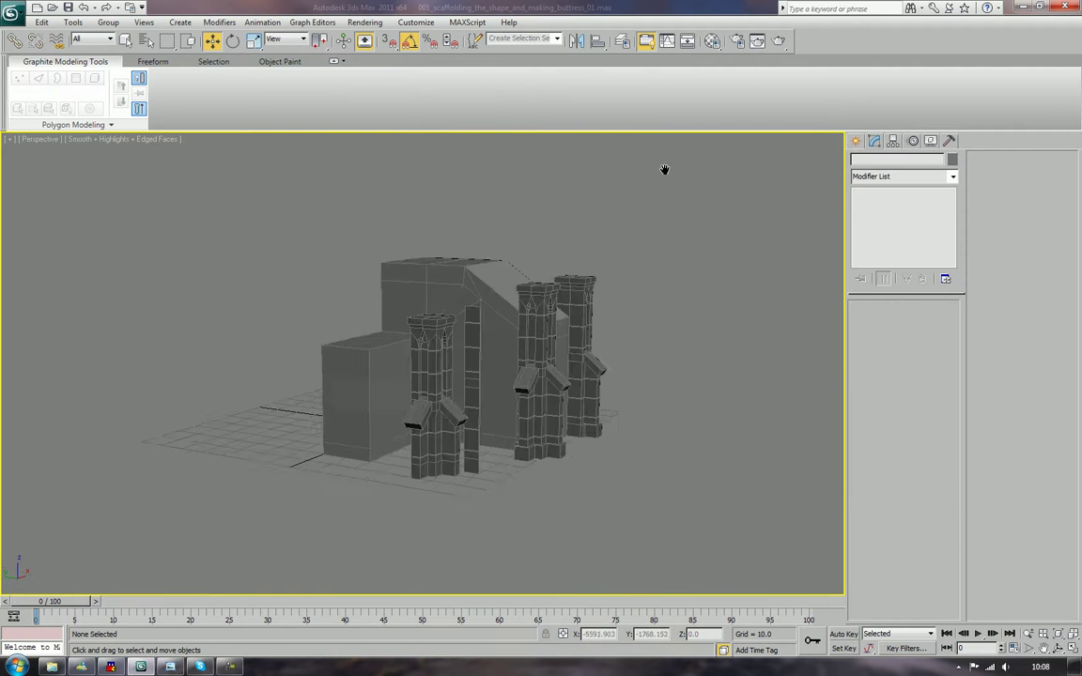
alt+middle_drag(533, 224, 475, 275)
click(416, 362)
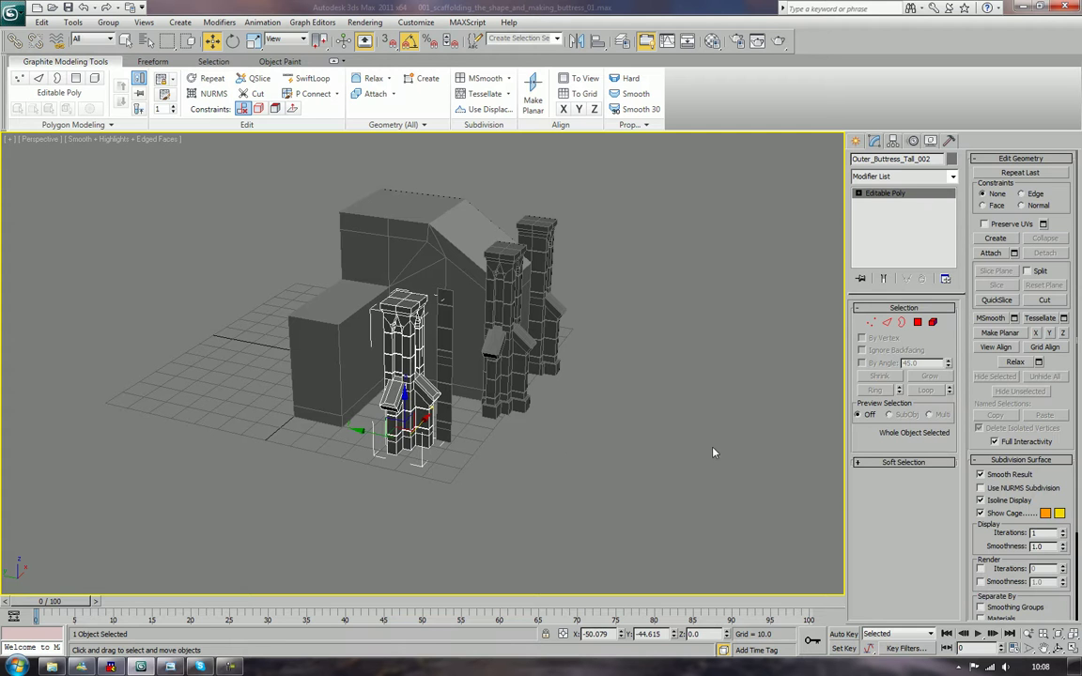
middle_drag(635, 435, 607, 442)
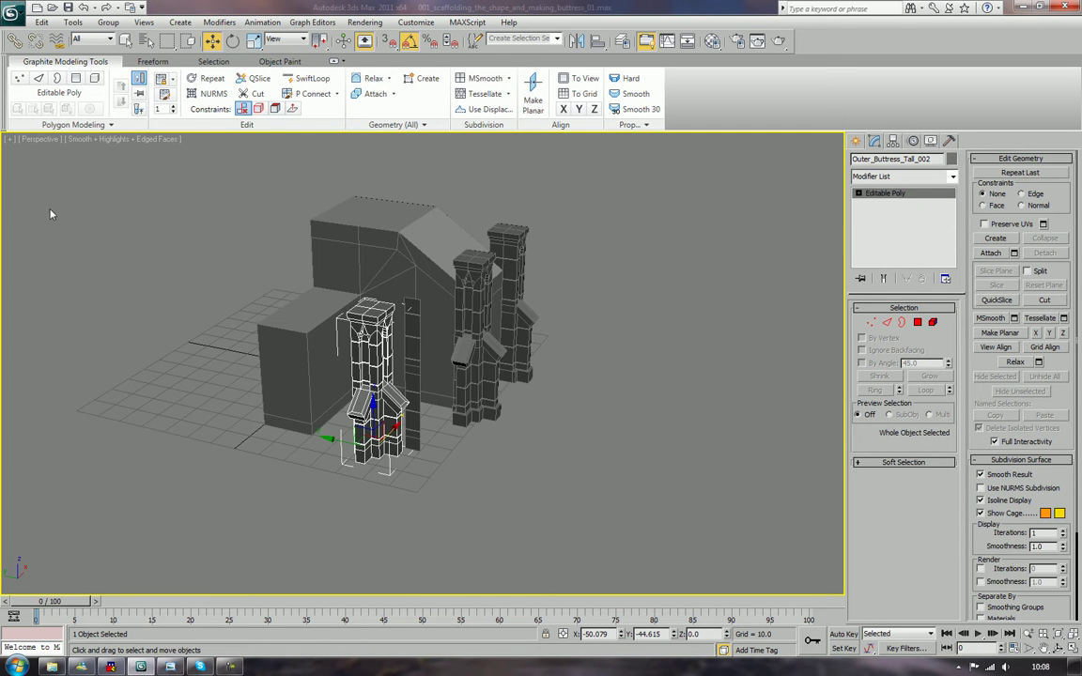
Save the scene under the new file name workbench in the MT7 The Bunker folder.
click(18, 17)
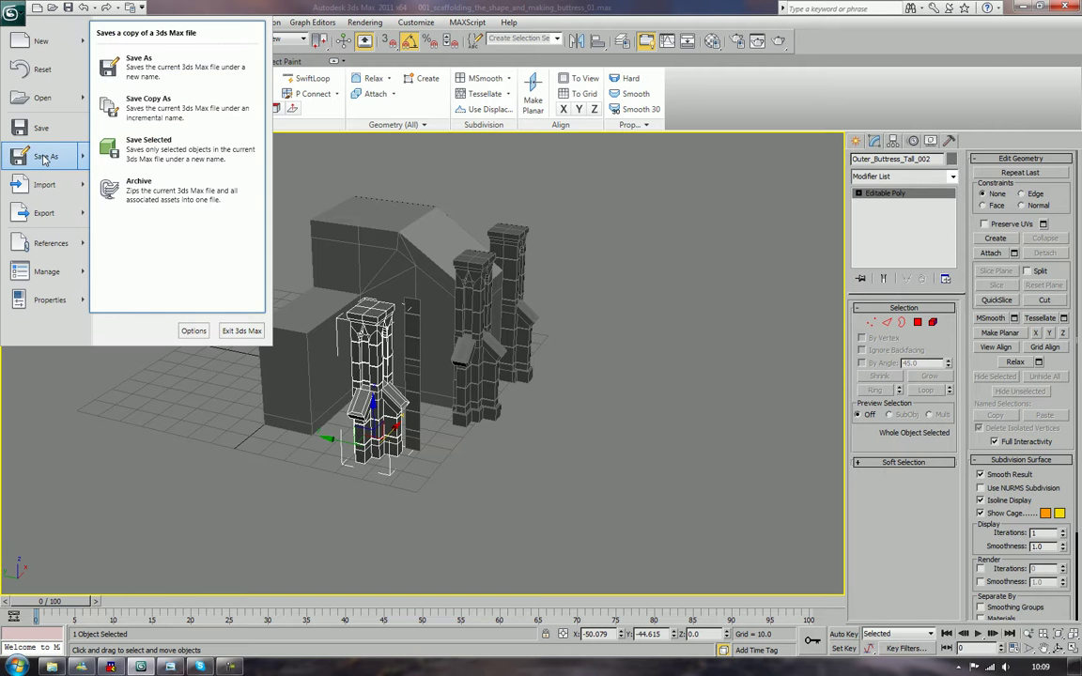
click(43, 157)
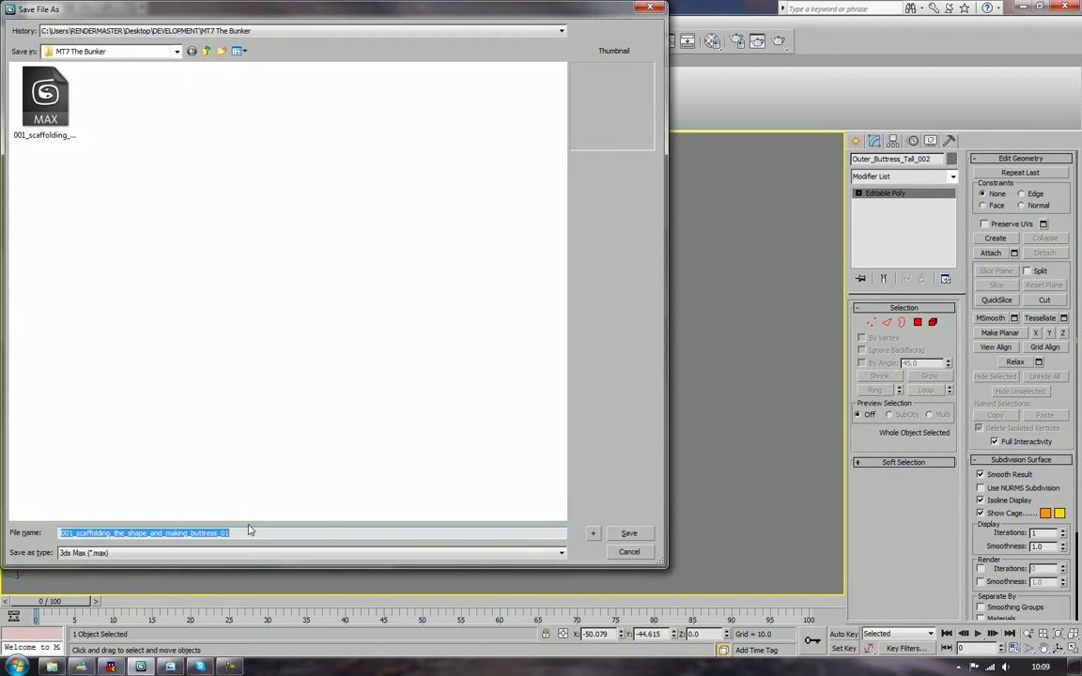
text(workbench)
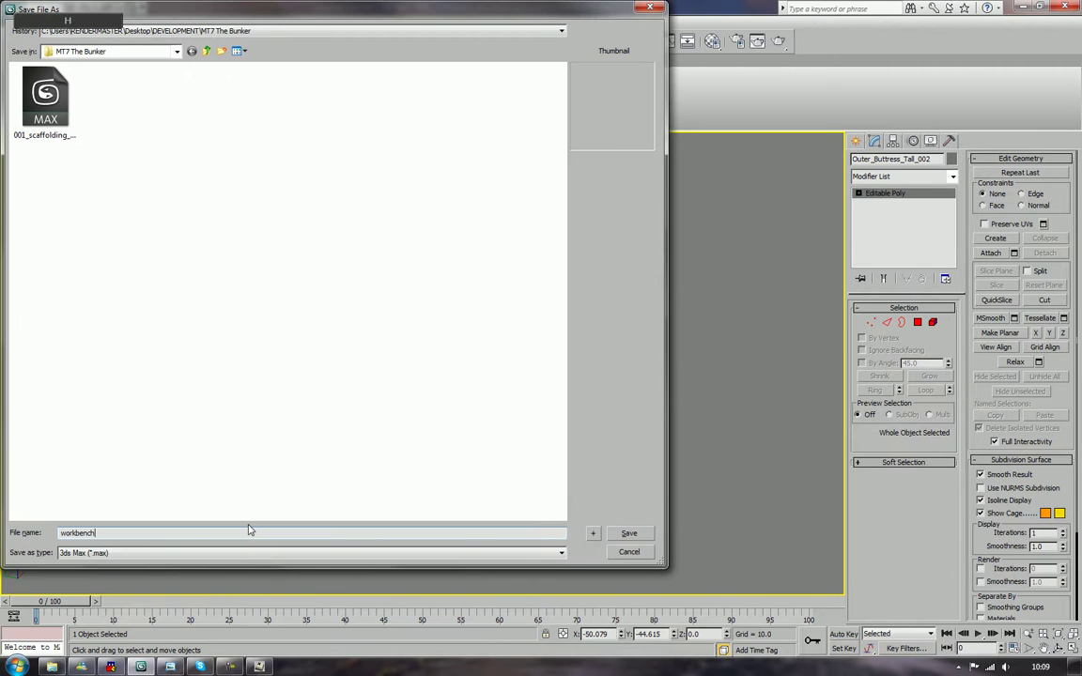
key(Return)
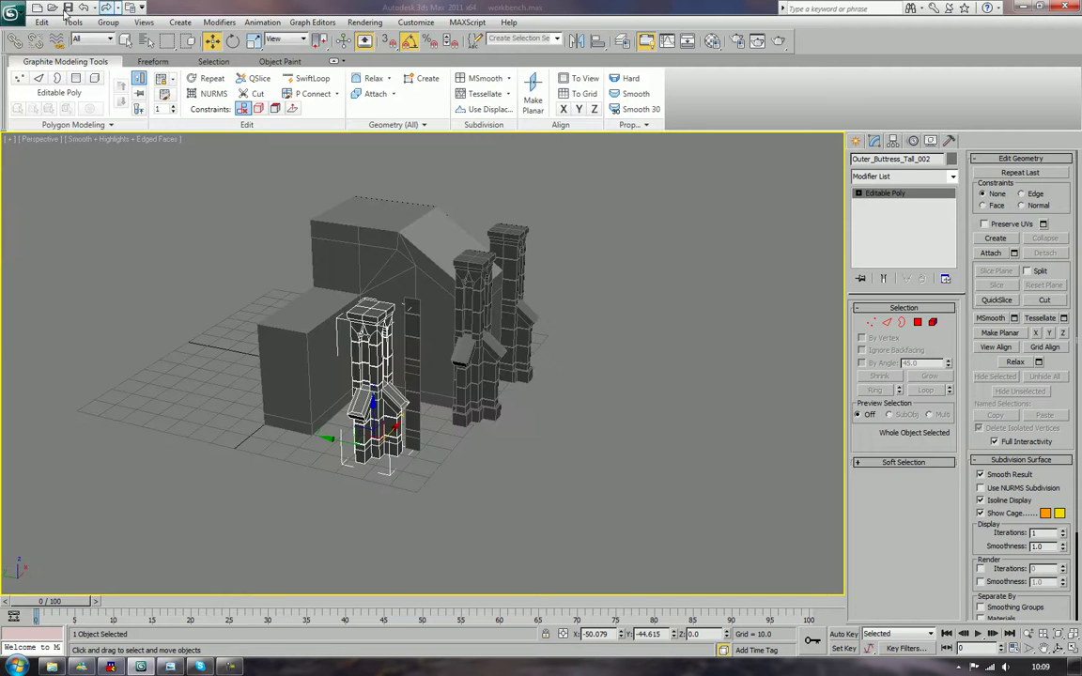
Start merging from the scene file 001_scaffolding_the_shape_and_making_buttress_01 in the MT7 The Bunker folder.
click(11, 12)
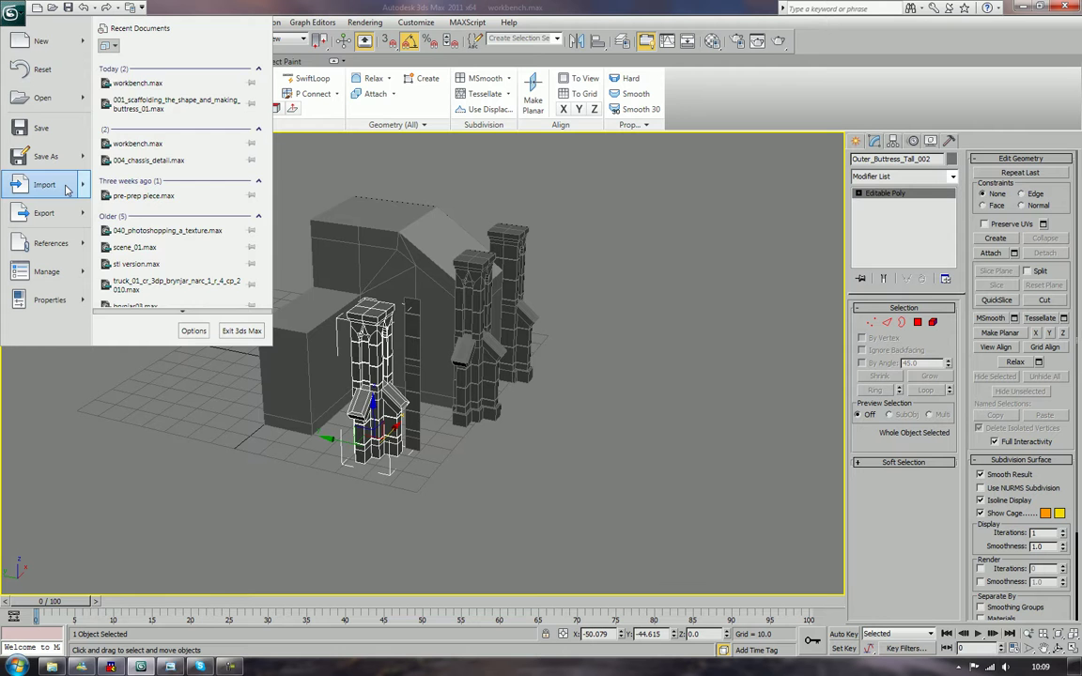
mouse_move(66, 189)
click(146, 105)
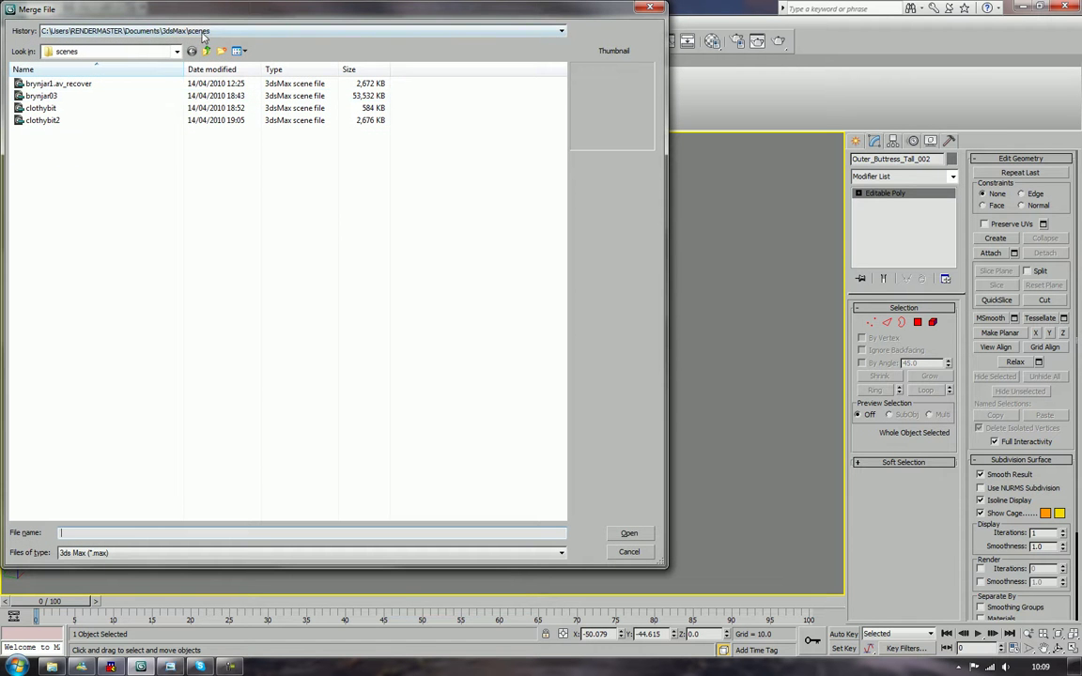
click(203, 32)
click(205, 44)
click(181, 32)
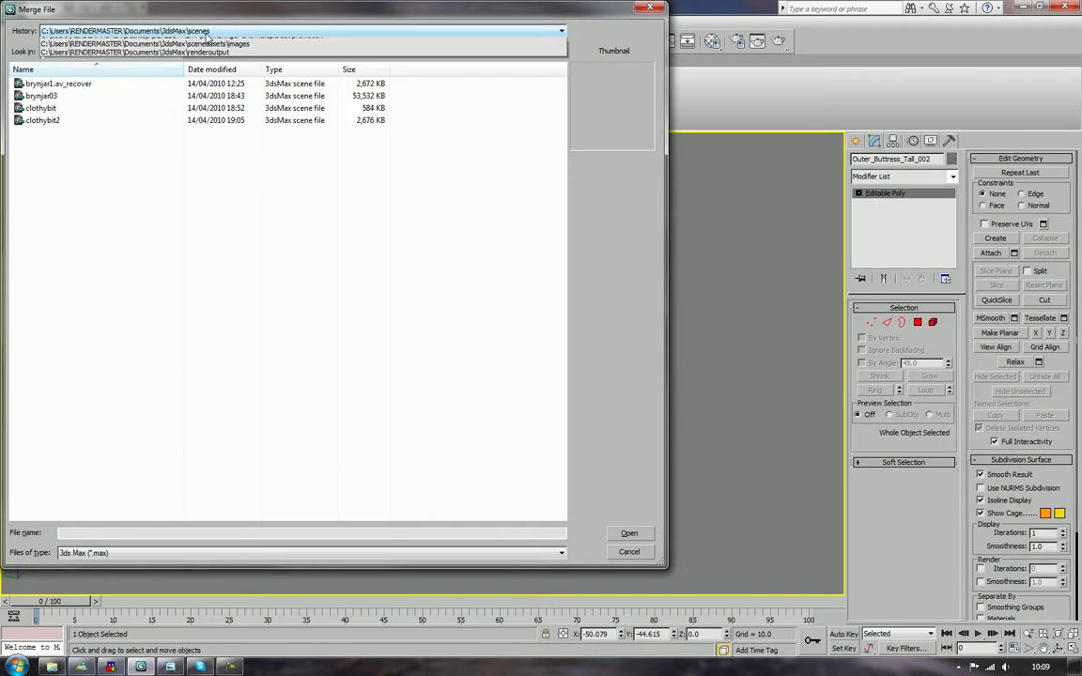
click(208, 52)
click(45, 98)
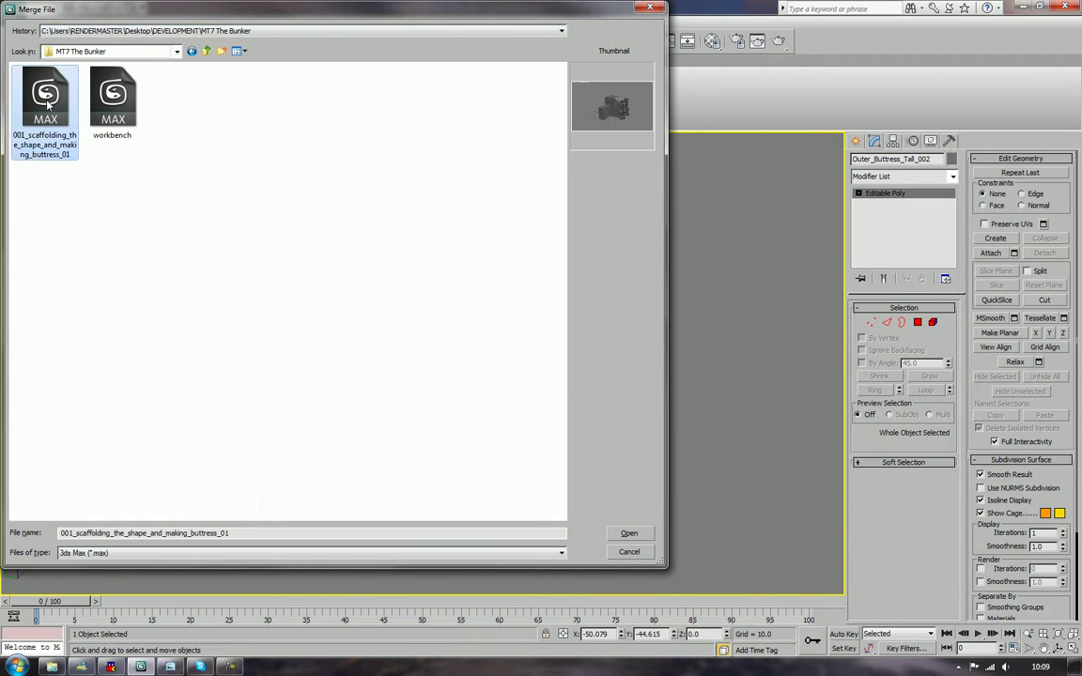
click(630, 532)
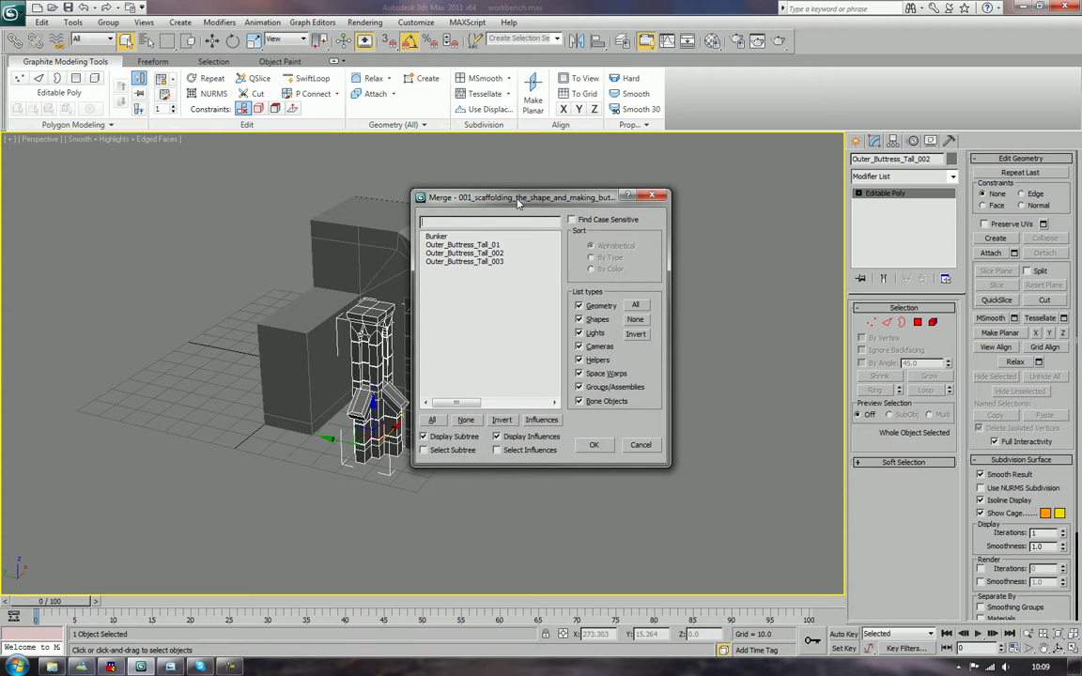
Merge only Outer_Buttress_Tall_002 from that file, giving the duplicate the name TEMPLATE_BUTTRESS.
drag(518, 203, 747, 212)
click(728, 263)
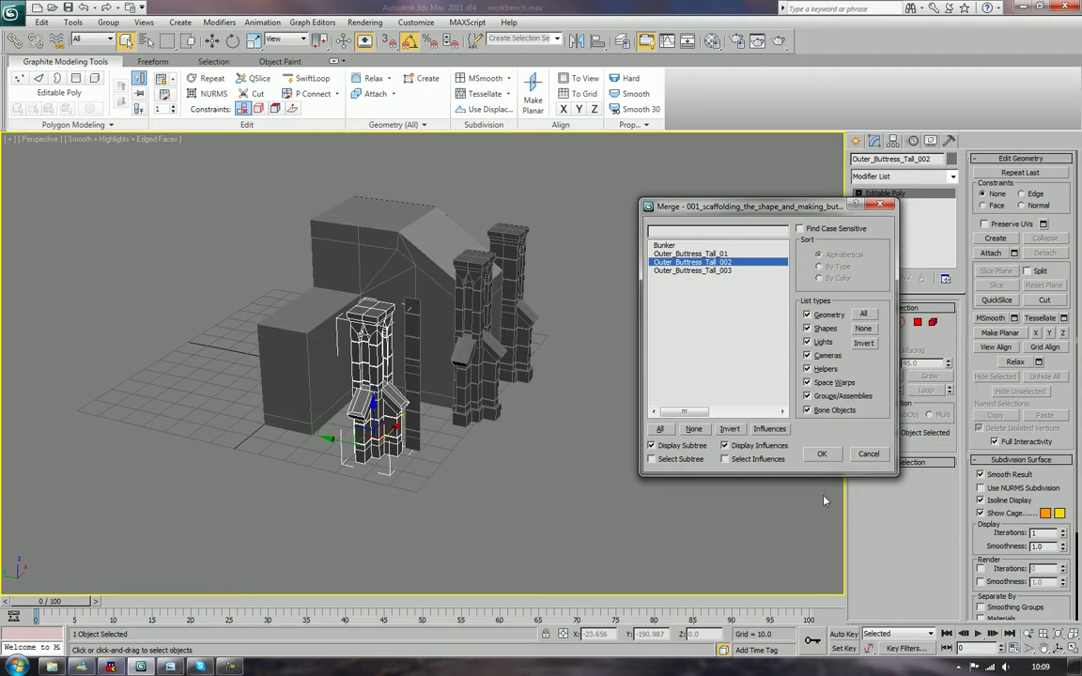
click(821, 454)
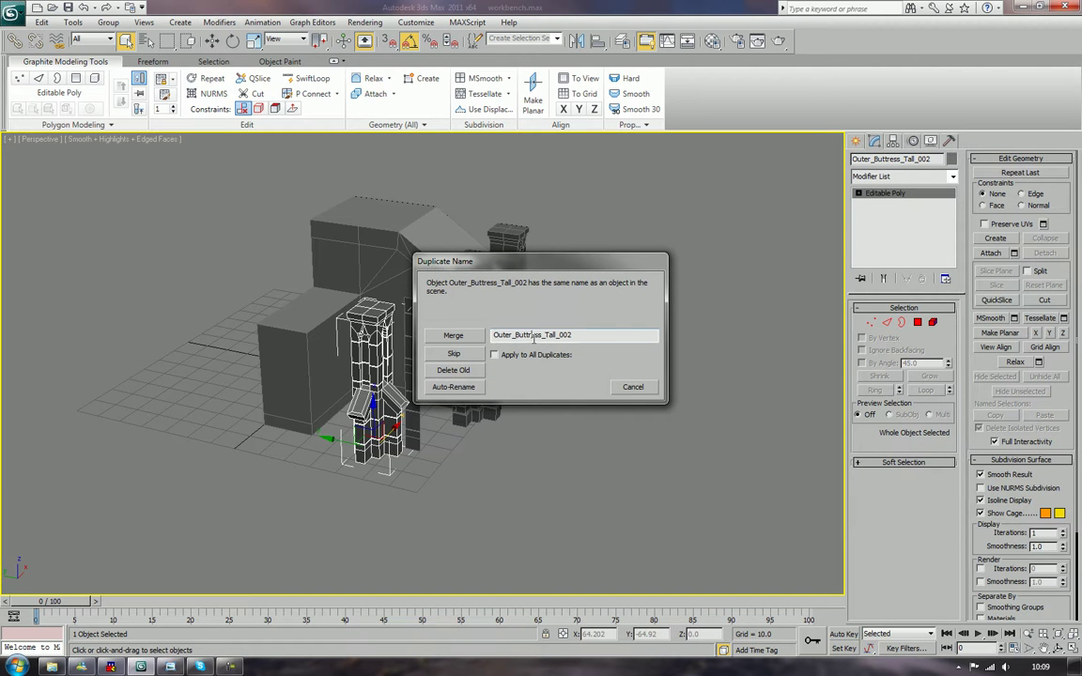
double_click(534, 337)
text(TEMPLATE)
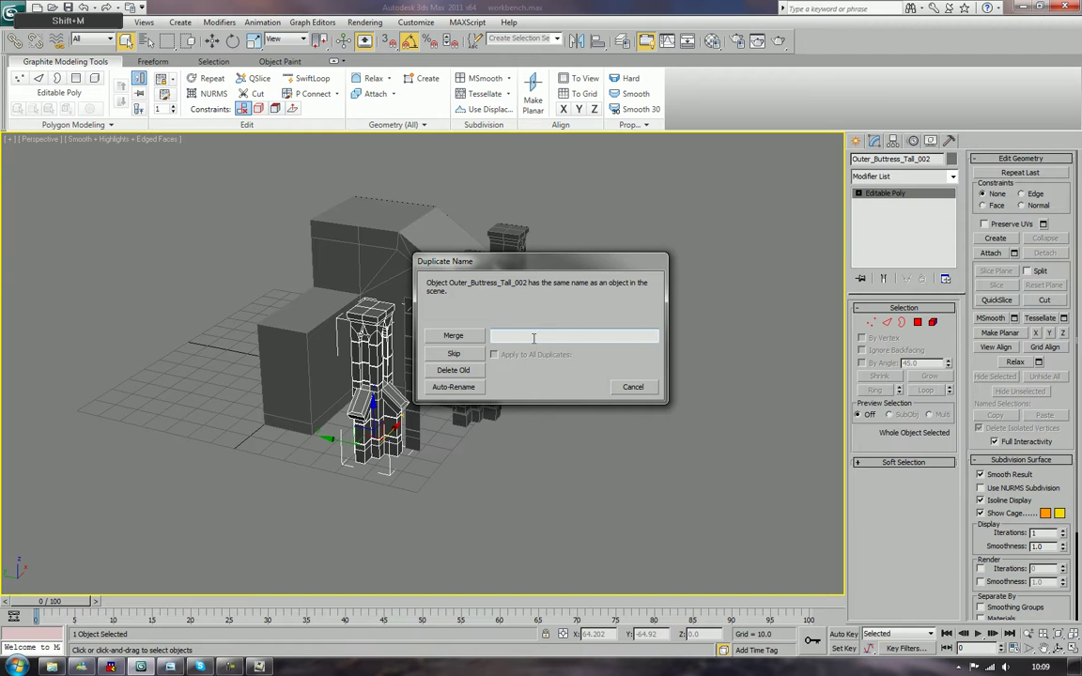
text(_BUTTRESS)
key(Return)
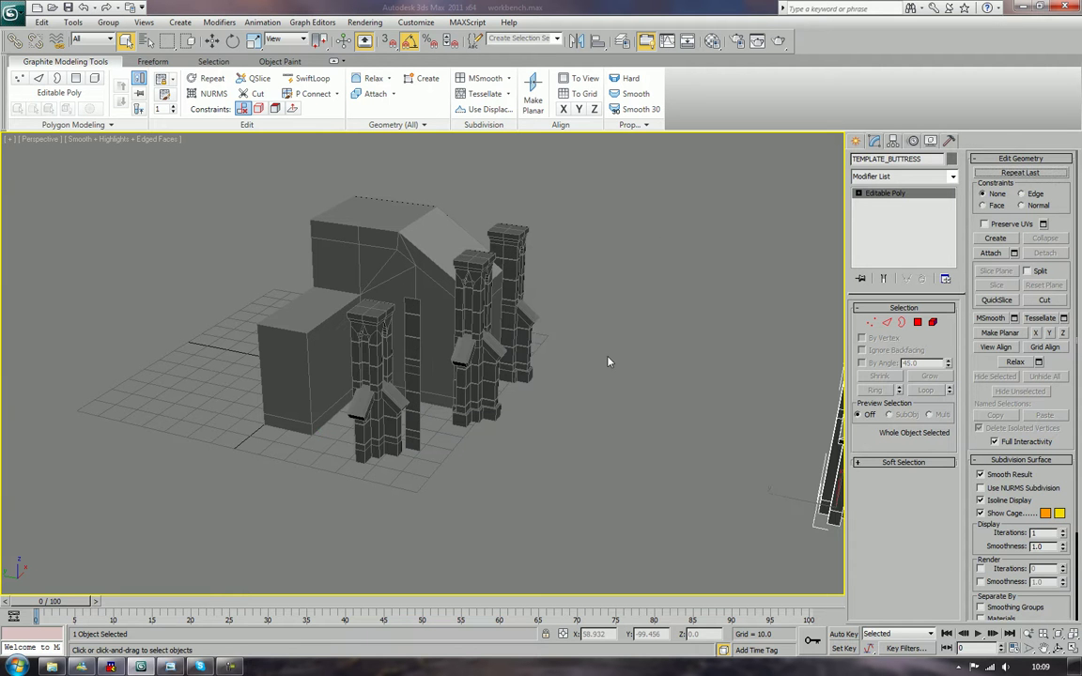
Locate the merged TEMPLATE_BUTTRESS away from the bunker and clear the selection.
middle_drag(546, 319, 510, 356)
click(680, 399)
click(770, 434)
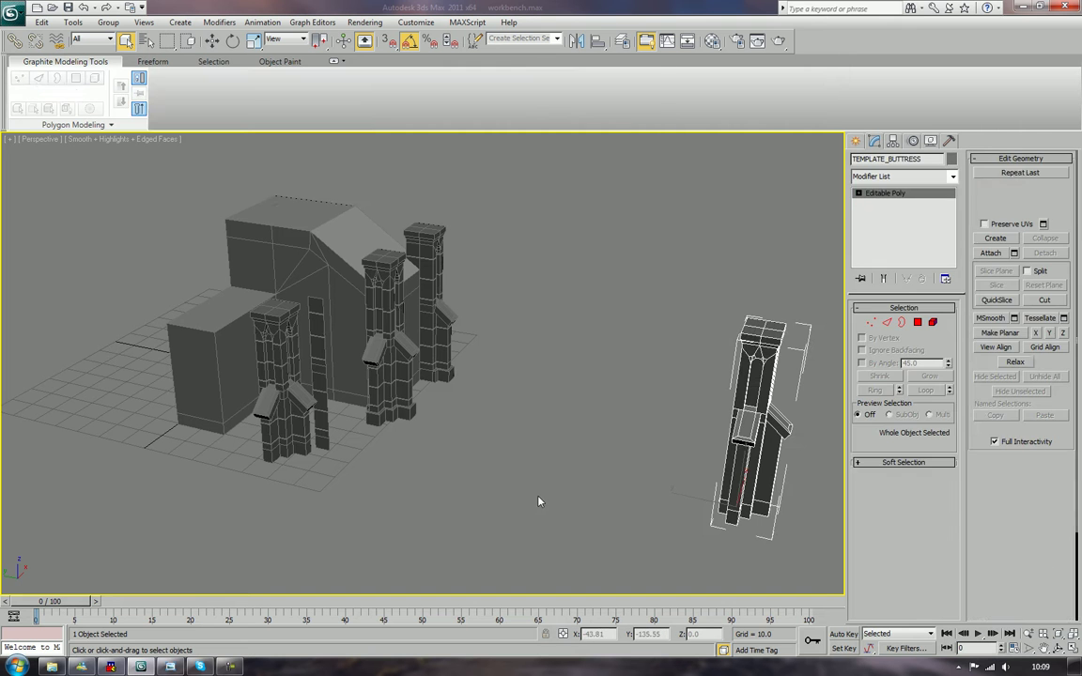
click(532, 570)
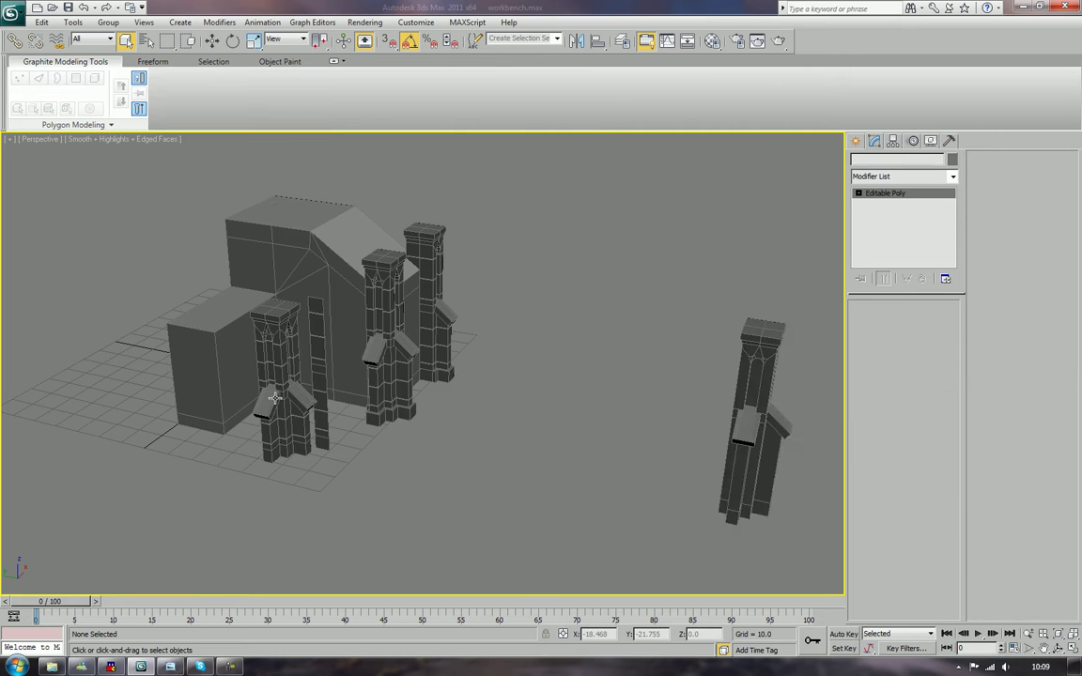
On Outer_Buttress_Tall_002, select the first three adjoining polygons of the lowest base row, up to the first projecting pier's front.
click(303, 423)
alt+middle_drag(303, 424, 287, 362)
scroll(294, 398, up, 6)
middle_drag(326, 470, 568, 344)
alt+middle_drag(559, 411, 551, 386)
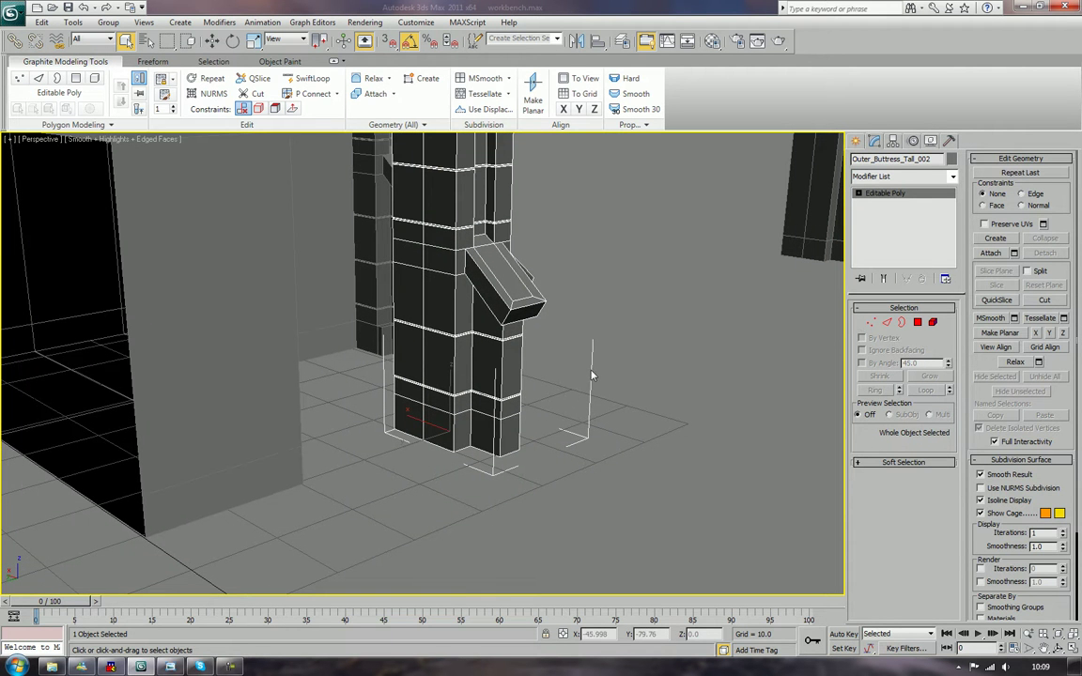
alt+middle_drag(591, 376, 593, 383)
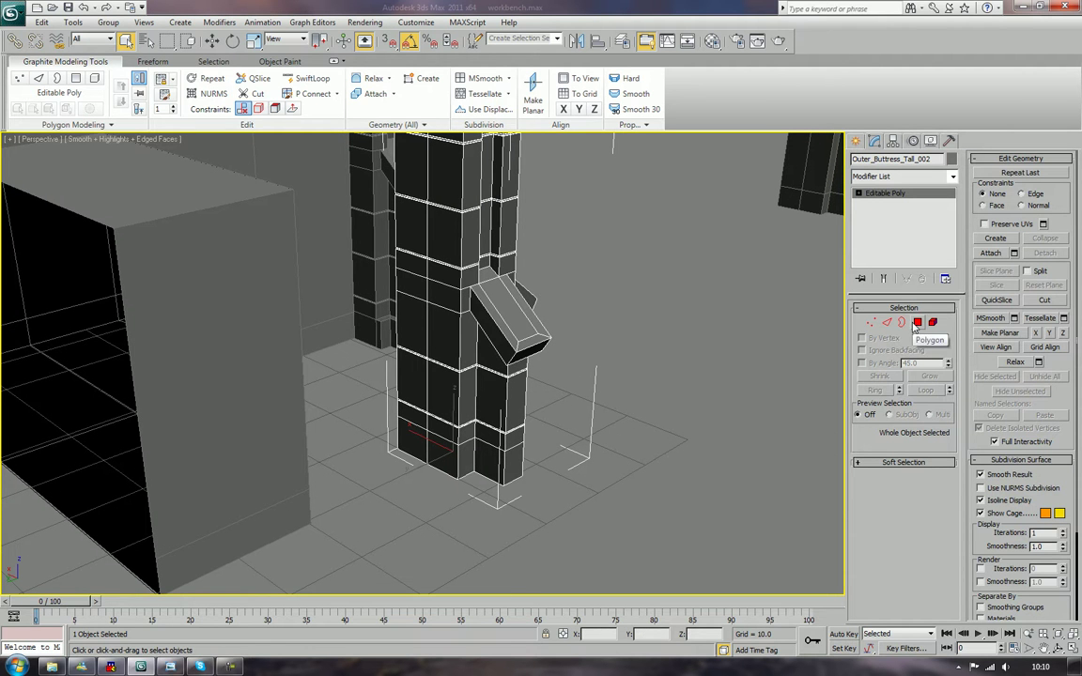
key(4)
click(465, 458)
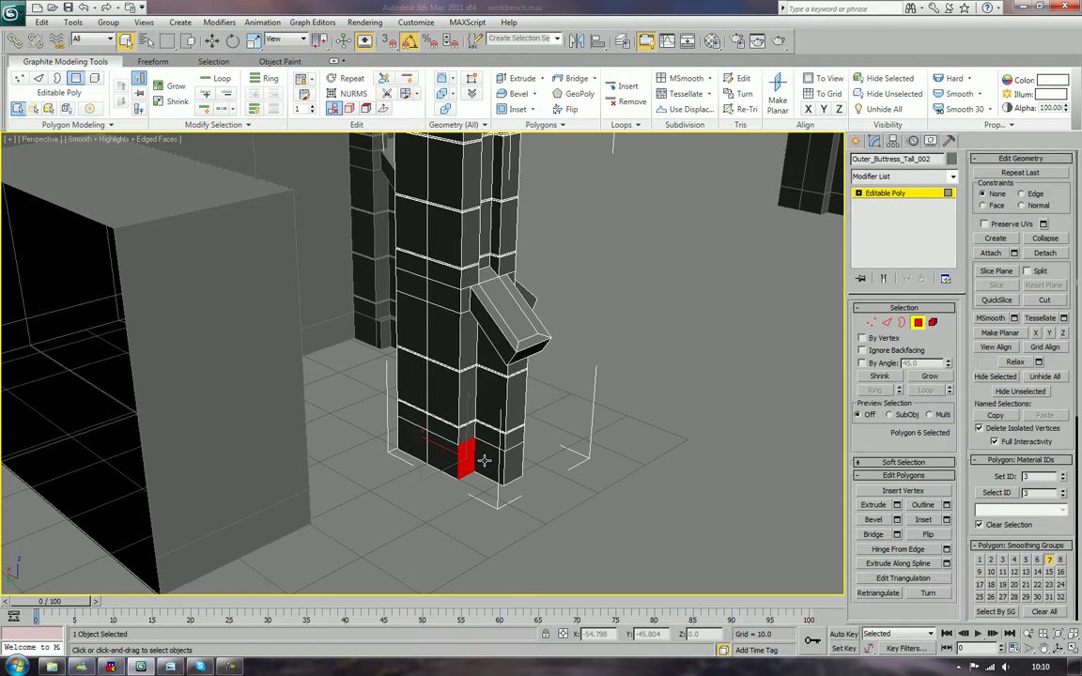
ctrl+click(490, 460)
ctrl+click(512, 465)
Add the remaining seven polygons of the base row around the buttress's front and far side to the selection.
alt+middle_drag(549, 464, 459, 462)
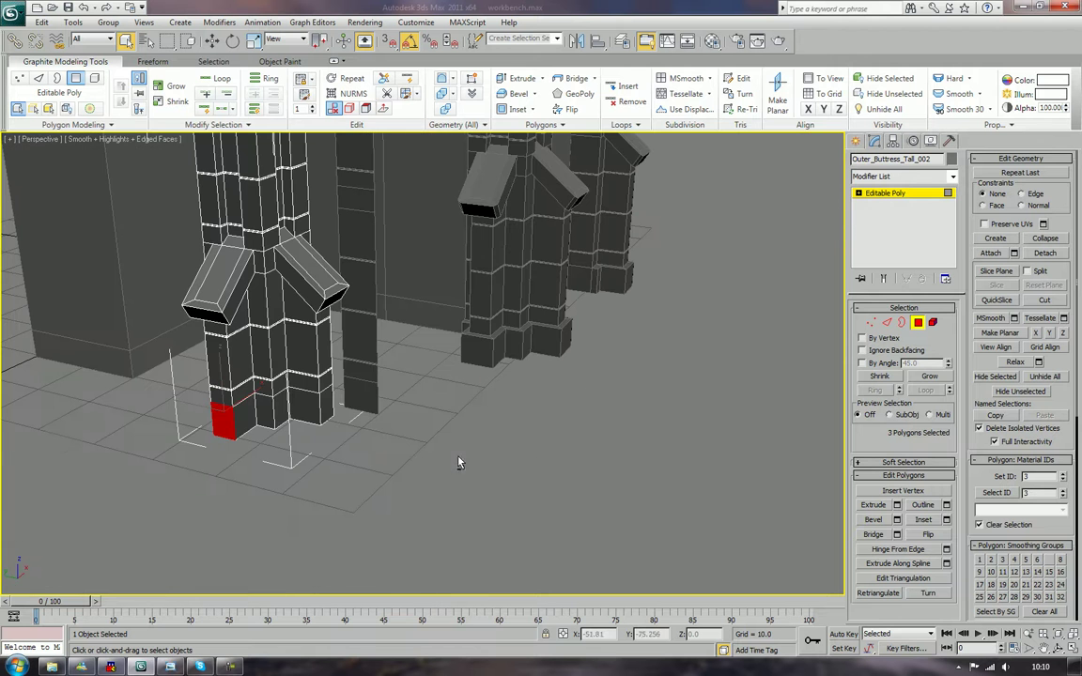
ctrl+click(246, 418)
ctrl+click(265, 416)
ctrl+click(285, 417)
ctrl+click(309, 409)
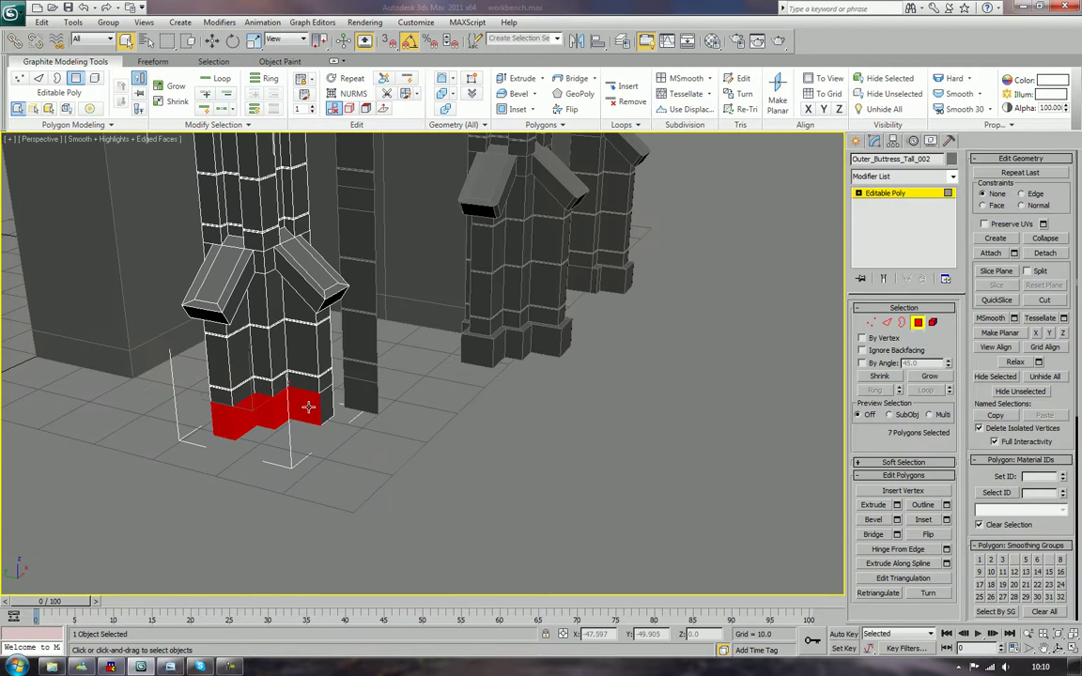
alt+middle_drag(371, 426, 293, 413)
ctrl+click(255, 338)
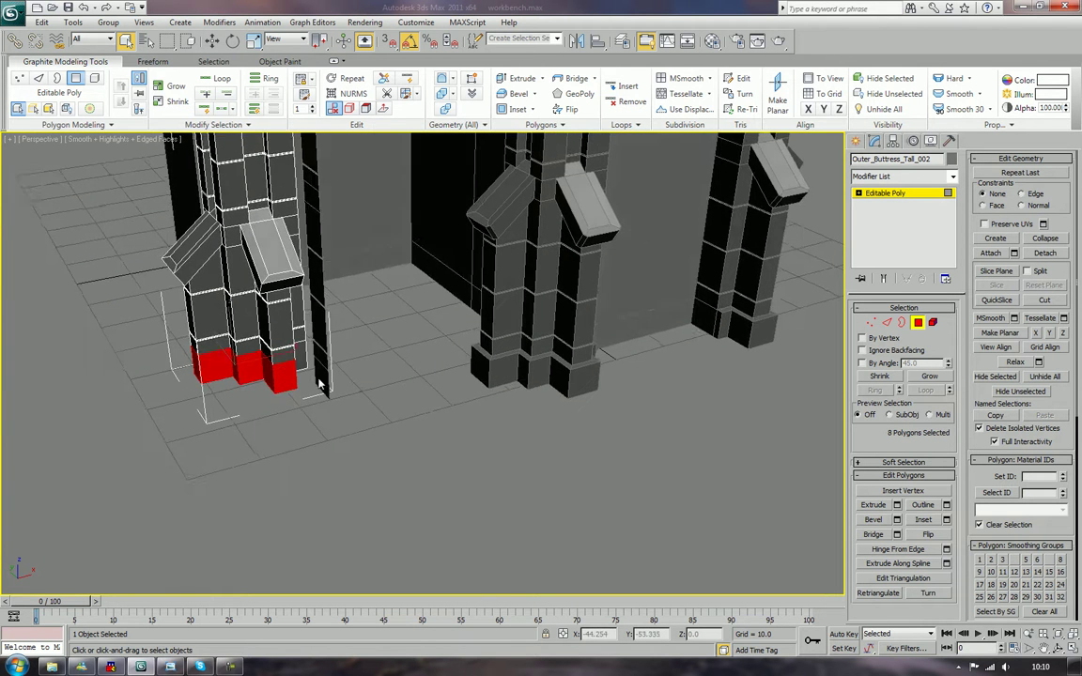
alt+middle_drag(255, 338, 319, 319)
ctrl+click(308, 326)
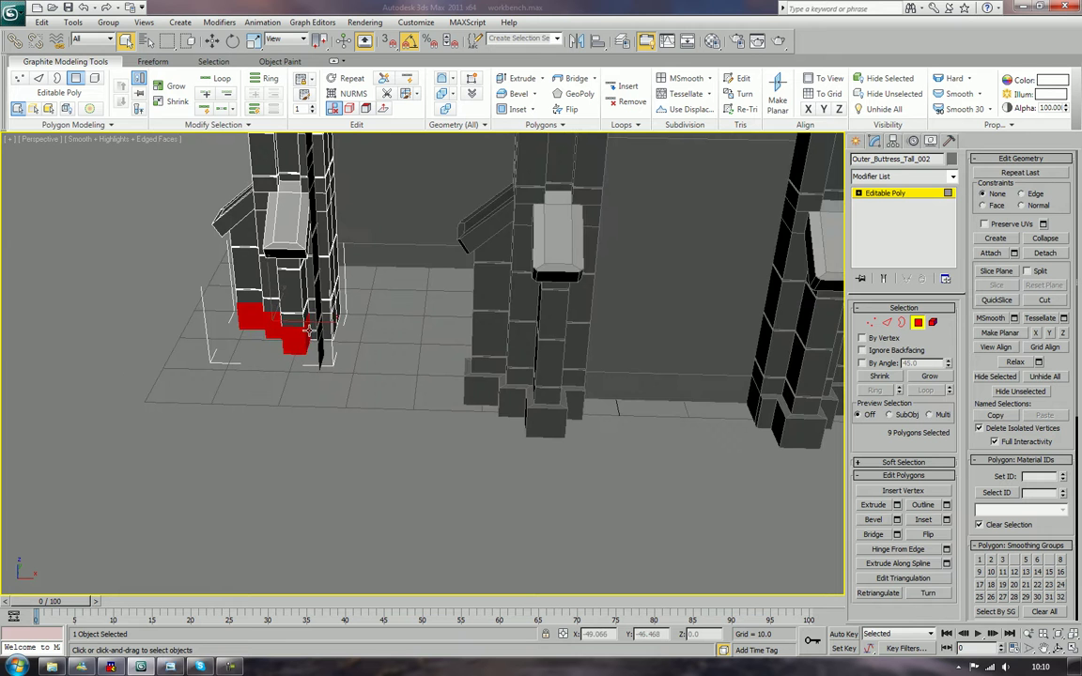
ctrl+click(319, 329)
Extrude the ten selected base polygons outward to form a projecting plinth around the buttress foot.
alt+middle_drag(282, 389, 540, 394)
scroll(409, 374, up, 5)
click(861, 507)
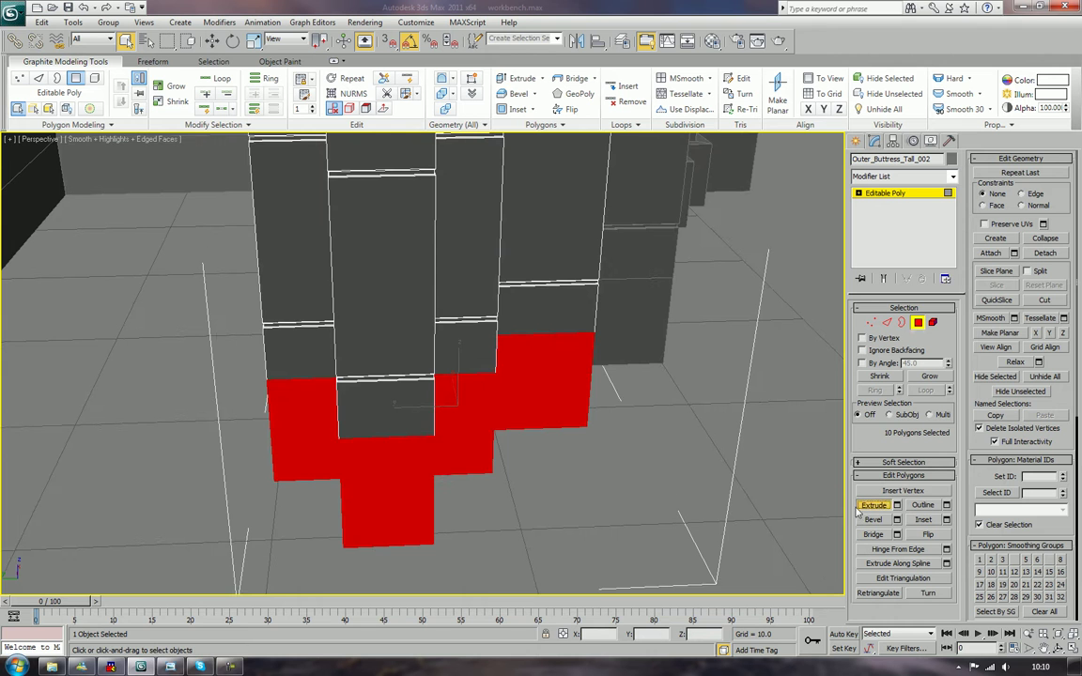
drag(411, 493, 409, 486)
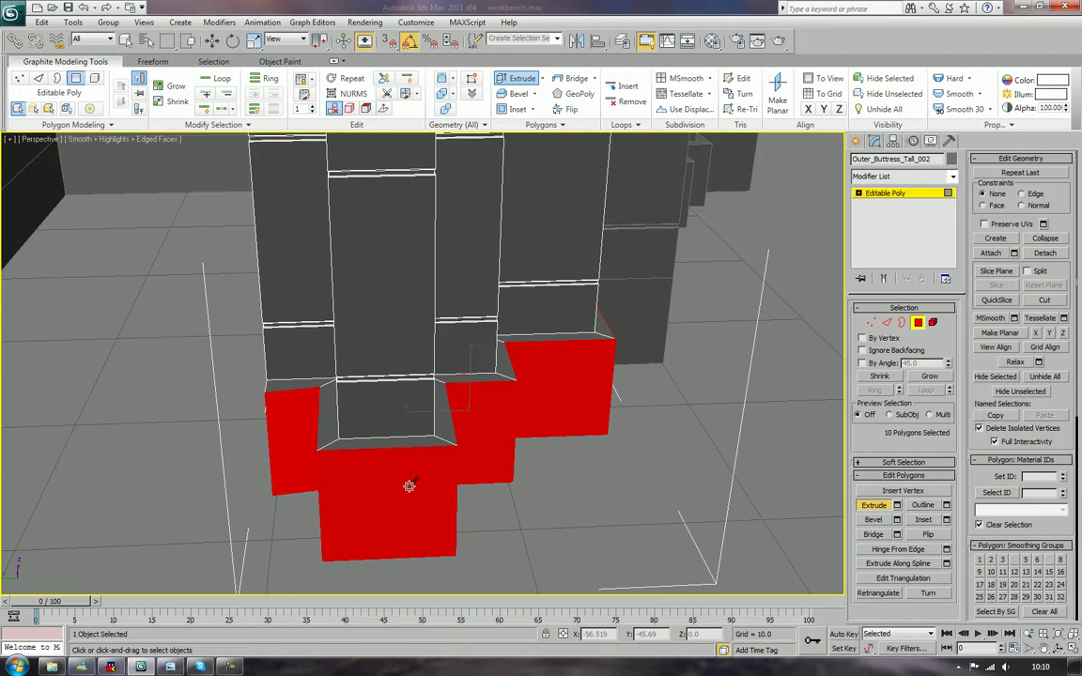
On the extruded plinth of Outer_Buttress_Tall_002, select the six polygons that face along the Y axis.
alt+middle_drag(408, 486, 360, 500)
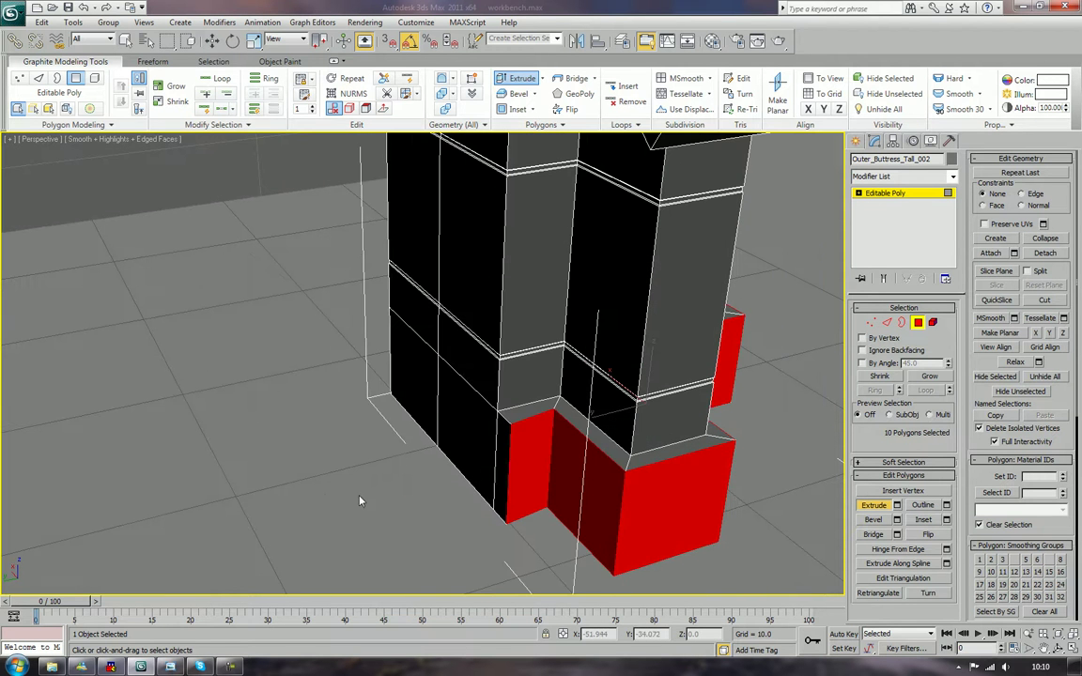
click(501, 469)
ctrl+click(566, 476)
alt+middle_drag(662, 482, 613, 487)
ctrl+click(246, 465)
ctrl+click(344, 428)
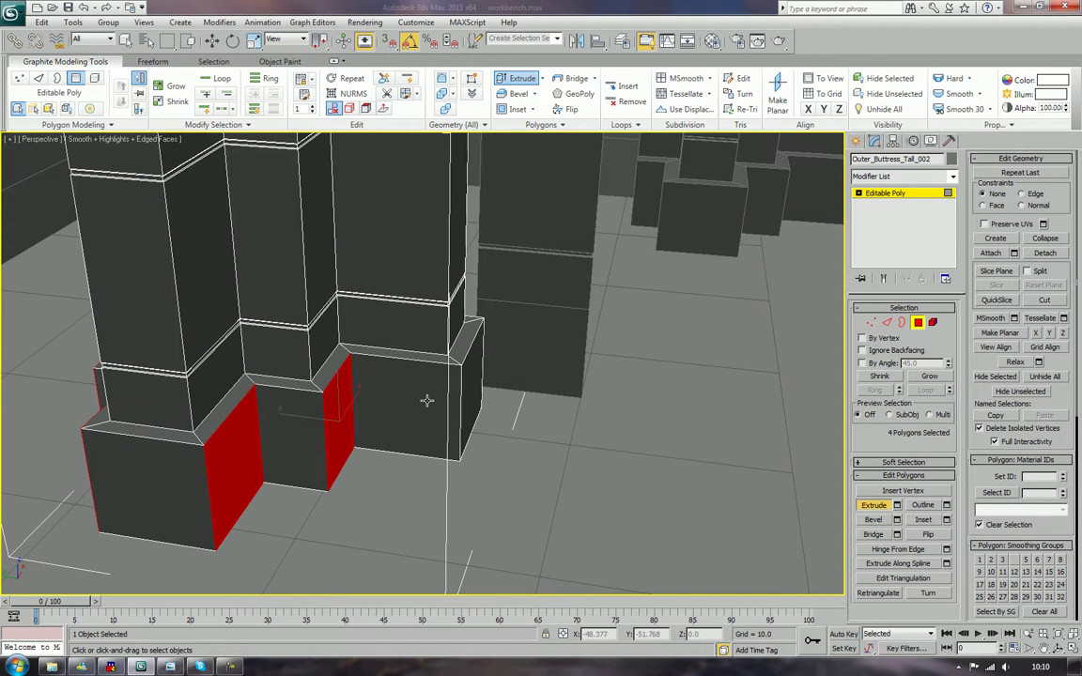
ctrl+click(474, 379)
alt+middle_drag(713, 450, 479, 447)
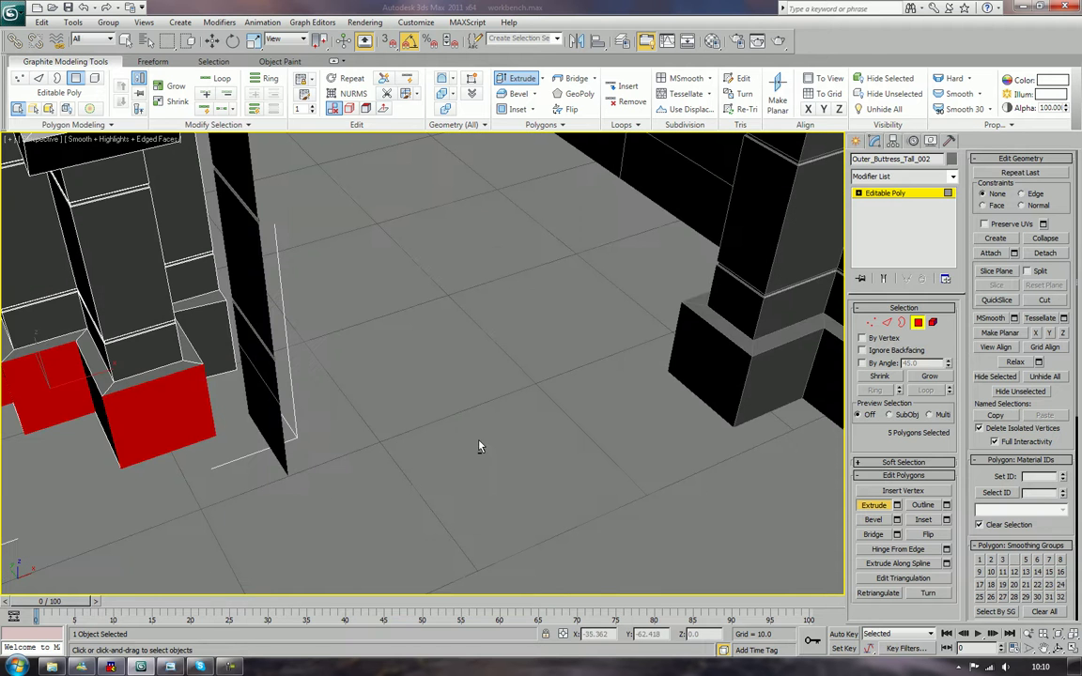
ctrl+click(190, 292)
alt+middle_drag(190, 292, 230, 351)
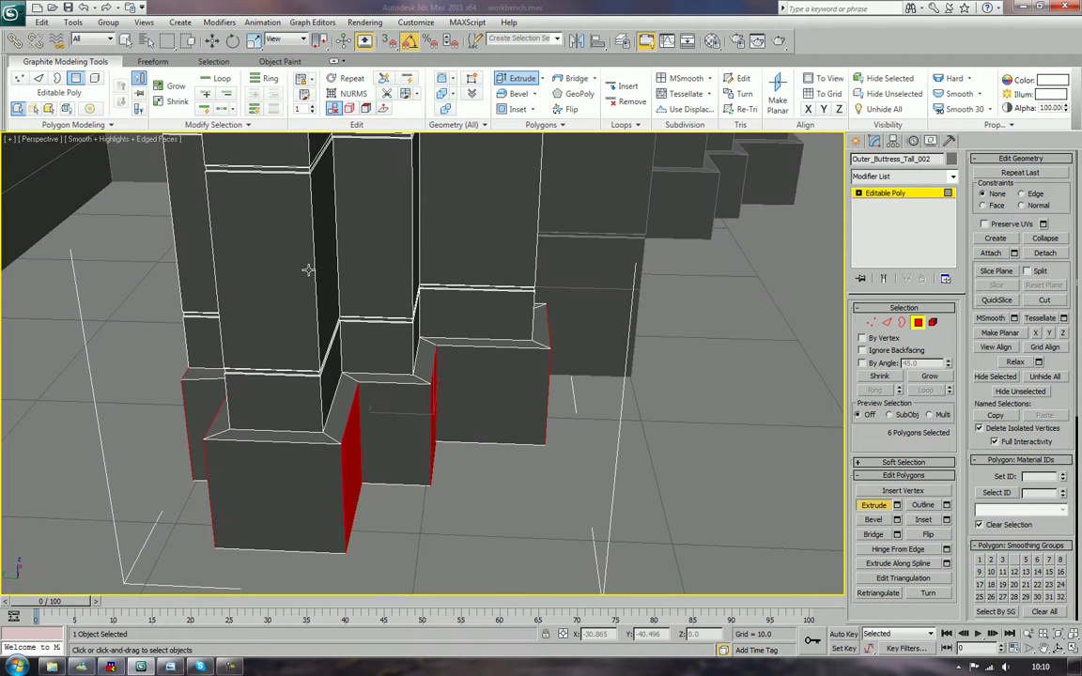
Scale the six selected plinth polygons along the Y axis to flatten them.
key(w)
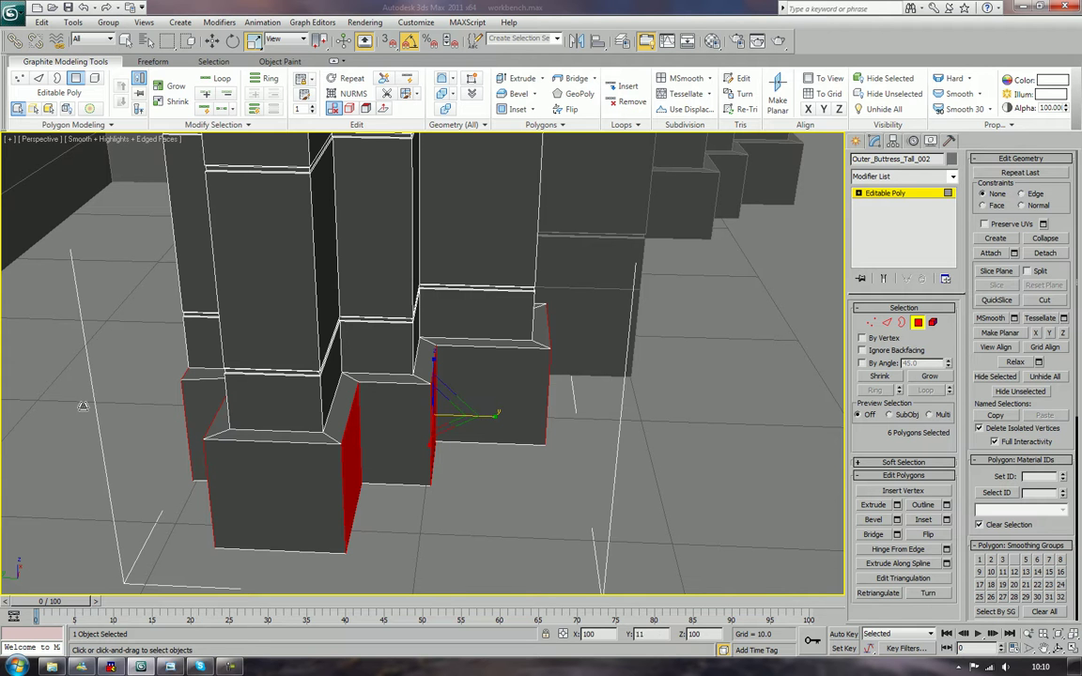
drag(82, 406, 90, 410)
drag(499, 416, 149, 408)
alt+middle_drag(149, 408, 397, 477)
Select the single narrow plinth polygon in the recess next to the buttress's rear side and scale it along the X axis.
click(737, 436)
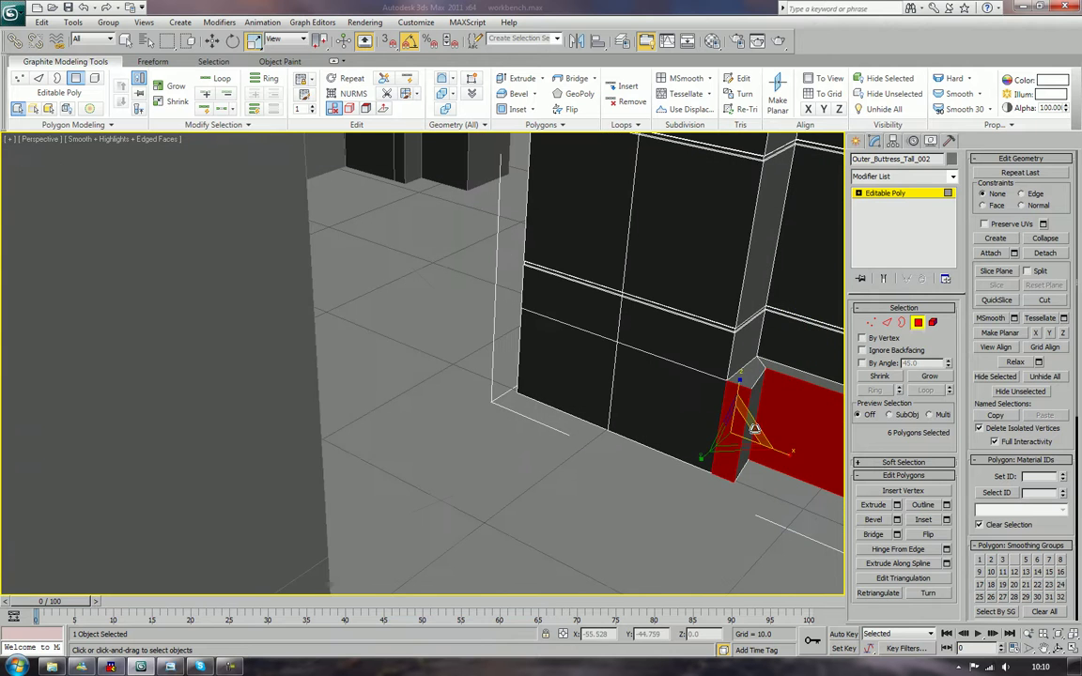
click(740, 413)
alt+middle_drag(684, 415, 661, 418)
drag(588, 429, 397, 409)
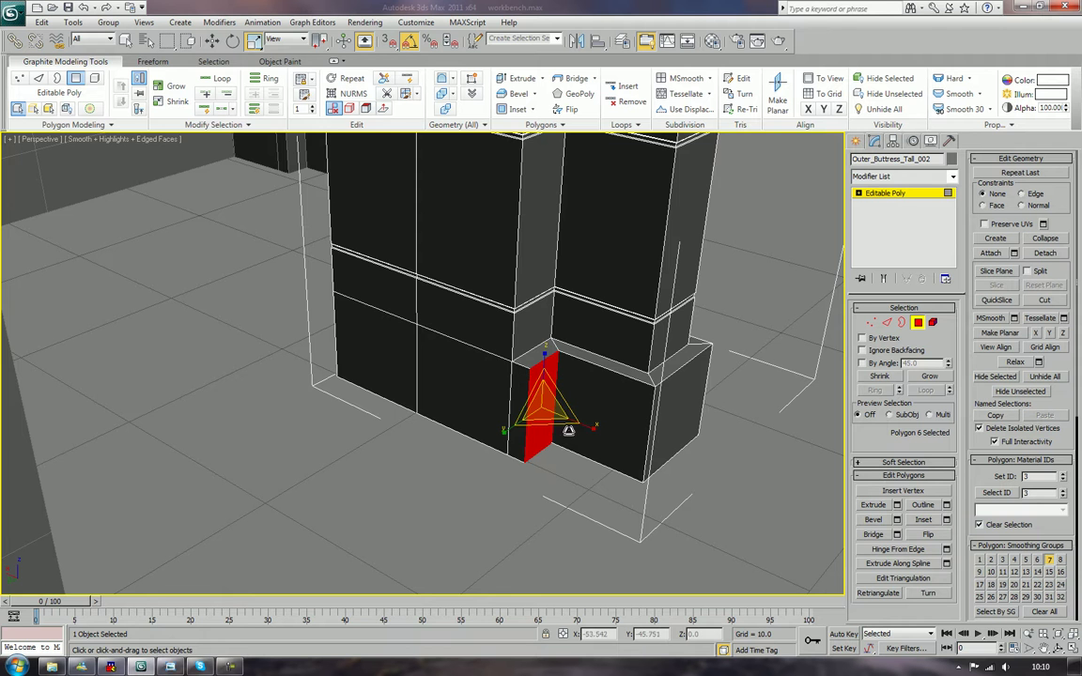
Select the four plinth polygons facing along the X axis around the projecting piers, and leave polygon editing with nothing selected.
click(669, 425)
alt+middle_drag(670, 425, 340, 334)
ctrl+click(364, 335)
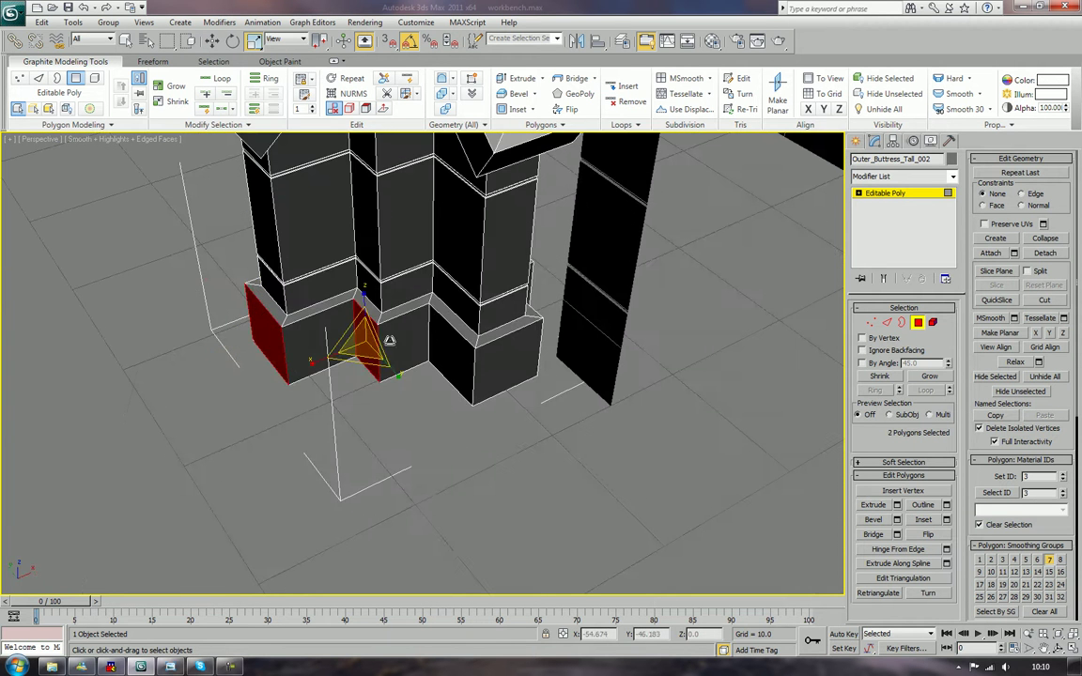
ctrl+click(448, 341)
alt+middle_drag(448, 342, 414, 341)
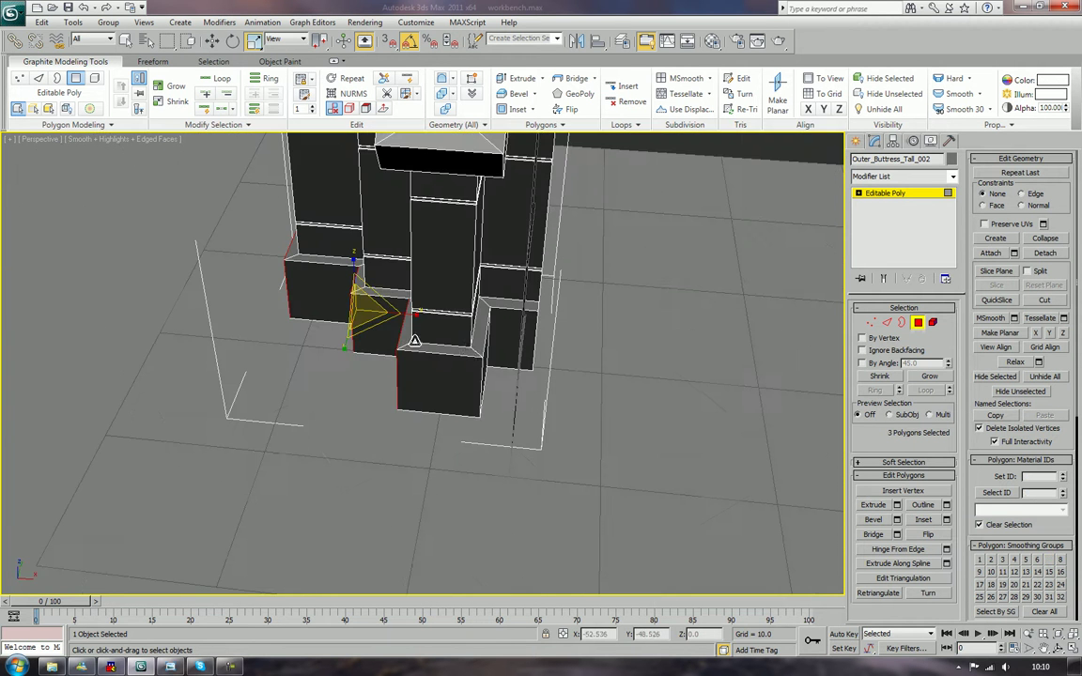
ctrl+click(483, 360)
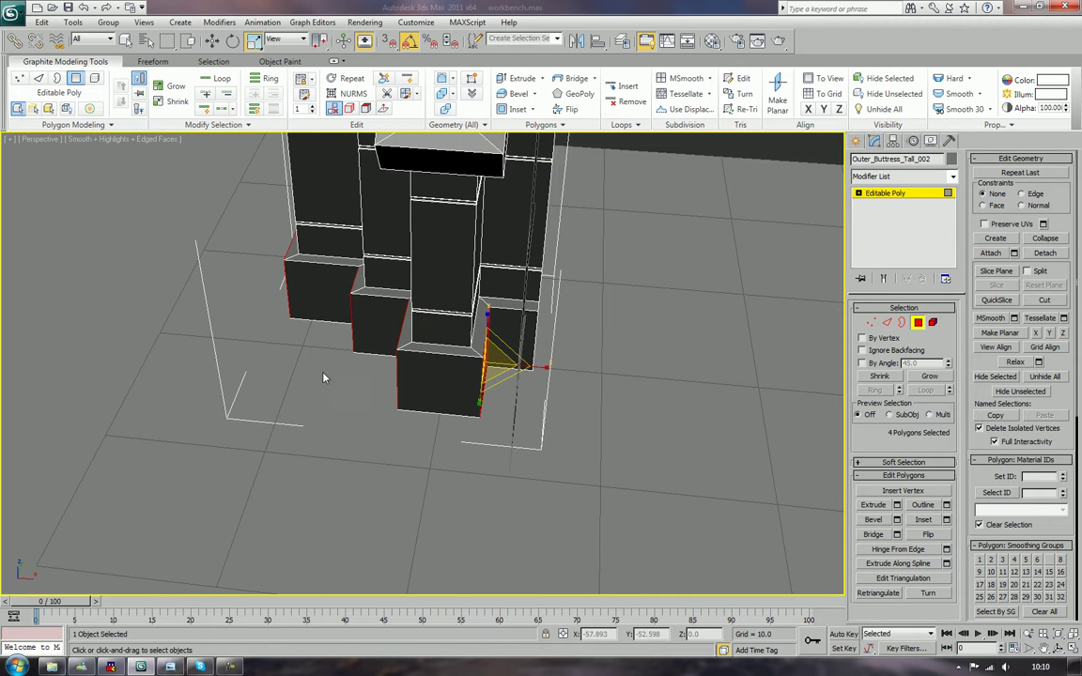
alt+middle_drag(353, 385, 381, 406)
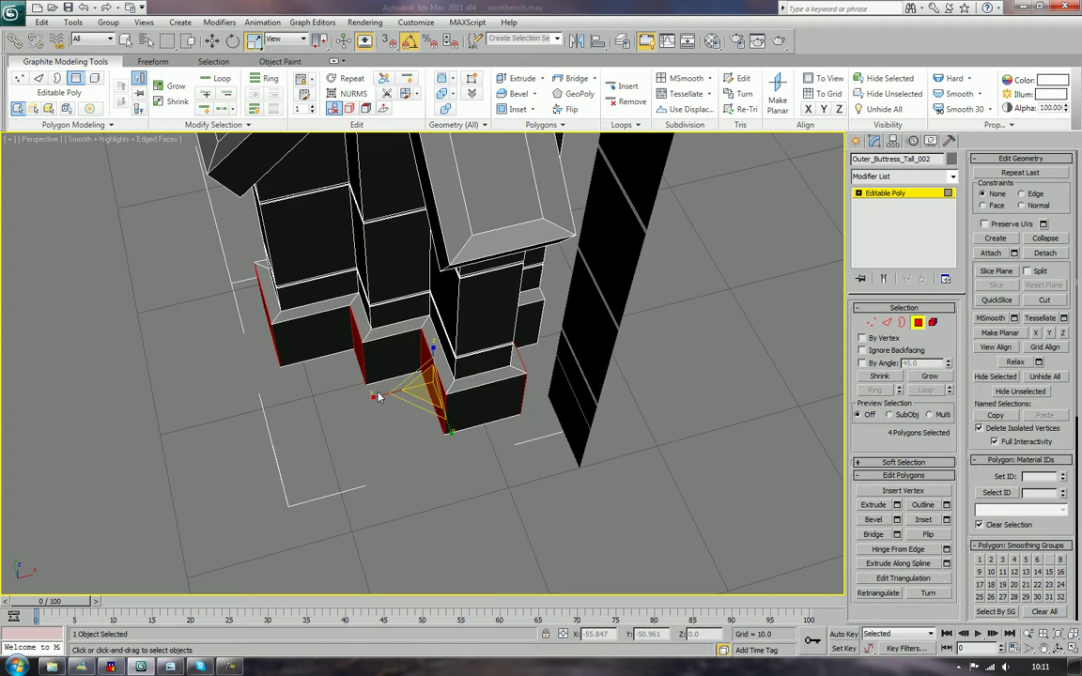
alt+middle_drag(578, 320, 435, 419)
click(573, 435)
alt+middle_drag(573, 436, 516, 408)
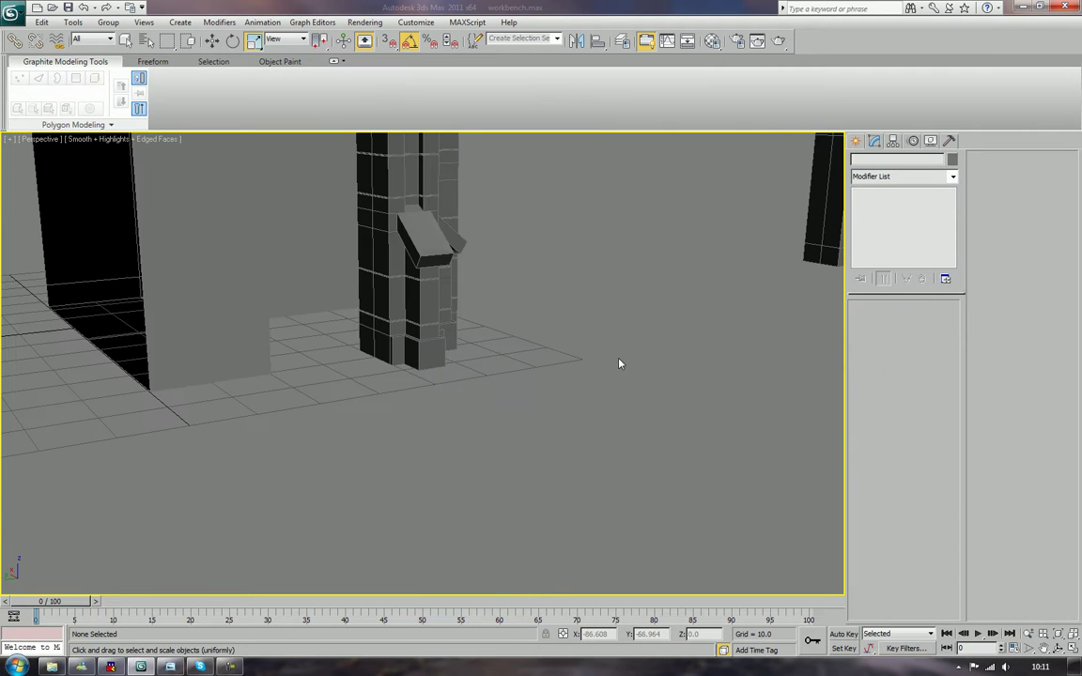
In the top view, move Outer_Buttress_Tall_002 onto the outer corner of the bunker's low block.
middle_drag(619, 362, 633, 427)
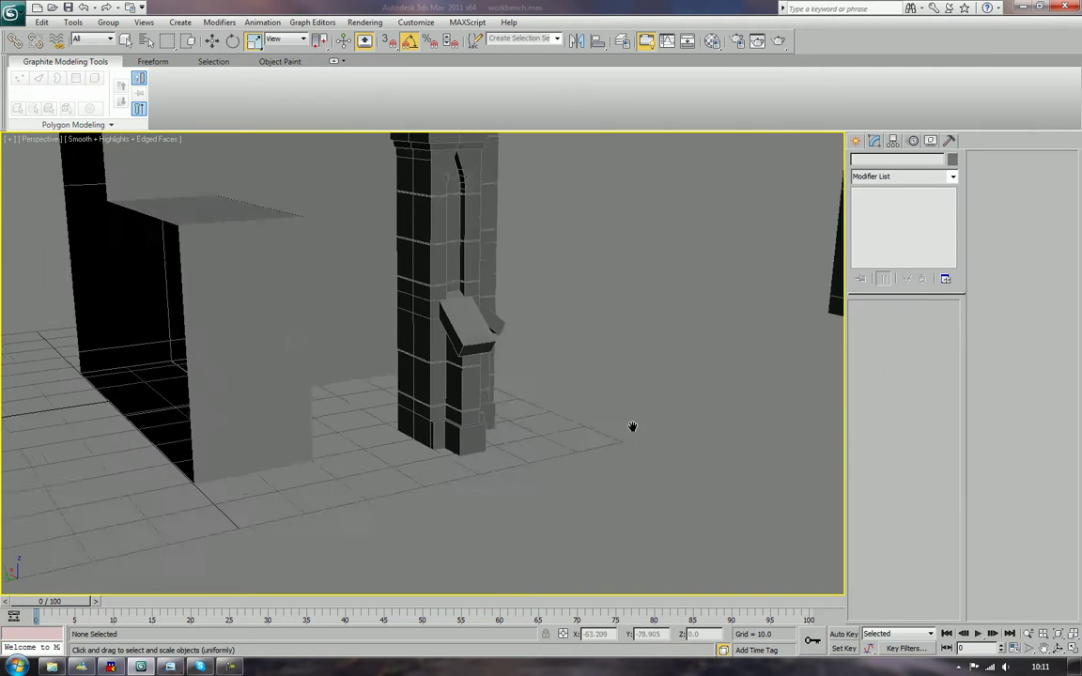
scroll(627, 368, down, 3)
mouse_move(627, 367)
alt+middle_down()
mouse_move(585, 442)
mouse_move(621, 381)
alt+middle_up()
key(t)
scroll(620, 382, up, 2)
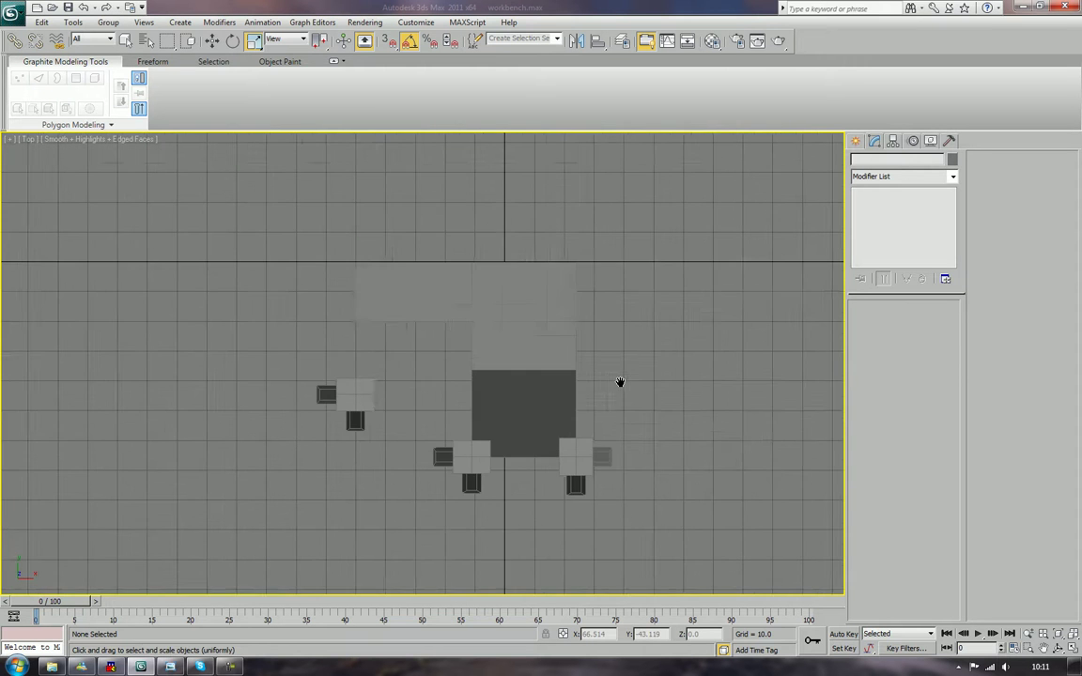
middle_drag(473, 391, 540, 422)
click(413, 430)
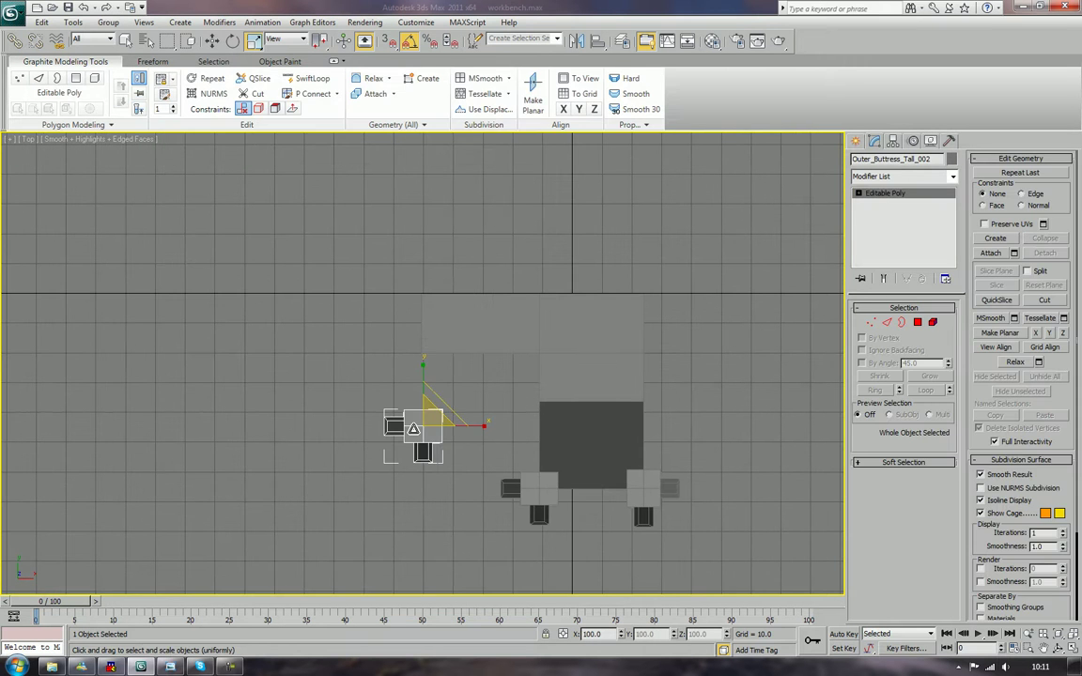
key(w)
drag(442, 402, 439, 333)
Fine-tune Outer_Buttress_Tall_002 to about X -50.75, Y -20.17 so it centres on the block's corner, and clear the selection.
scroll(454, 339, up, 10)
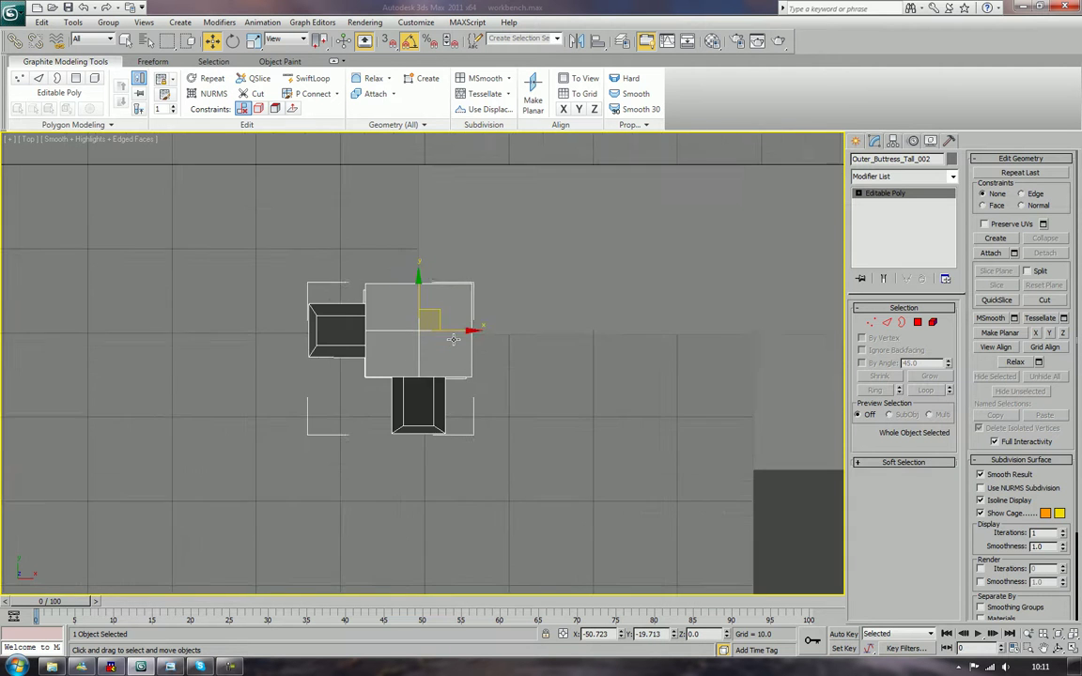
middle_drag(473, 317, 455, 518)
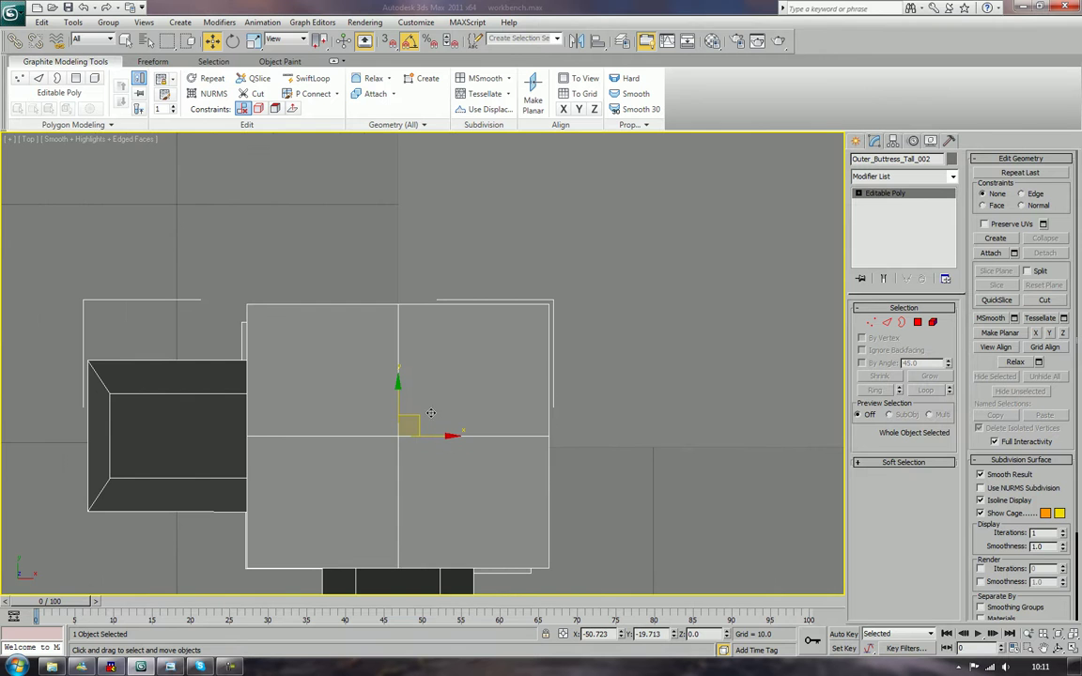
drag(417, 420, 418, 432)
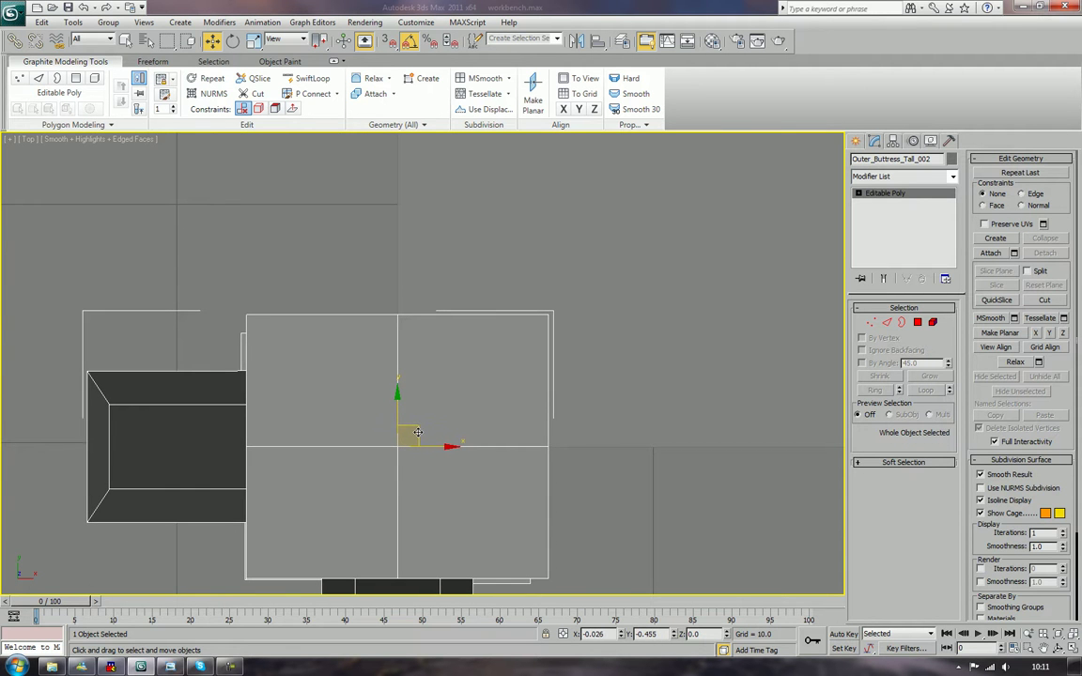
scroll(418, 432, down, 5)
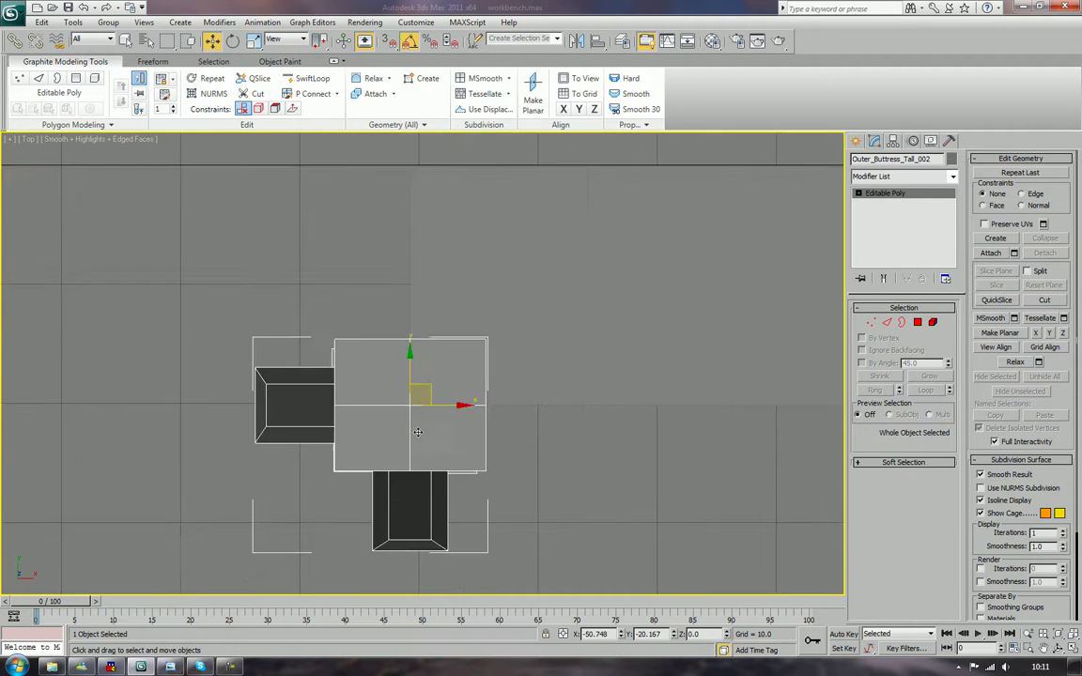
click(467, 488)
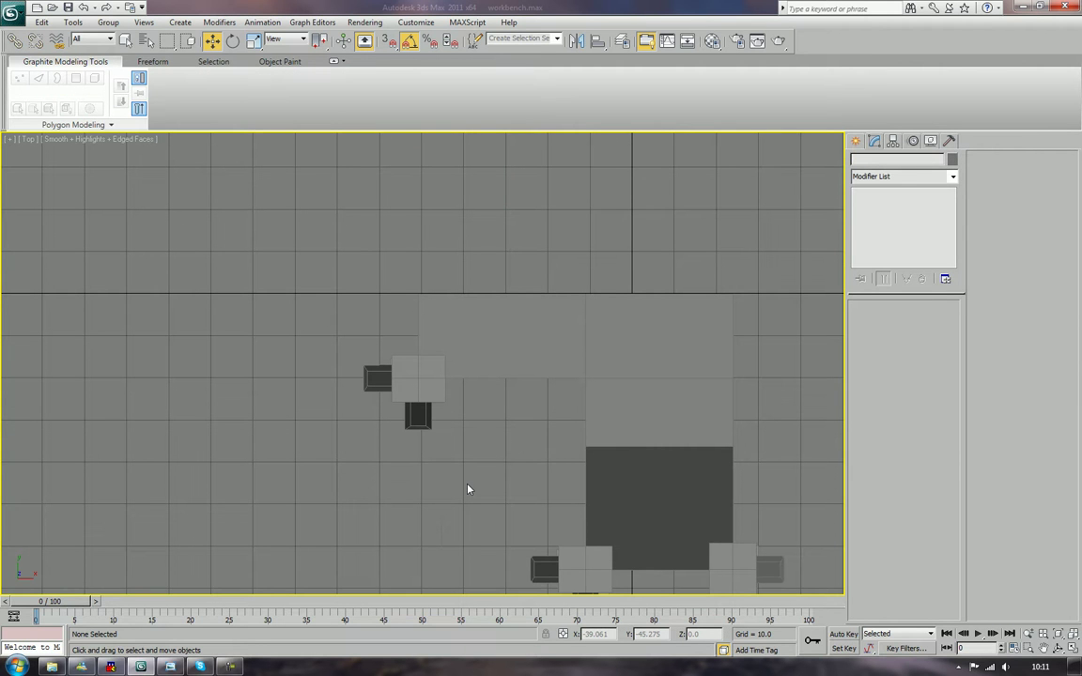
In the perspective view, move the bricklevel strip away from the bunker along Y to about -121.24.
key(p)
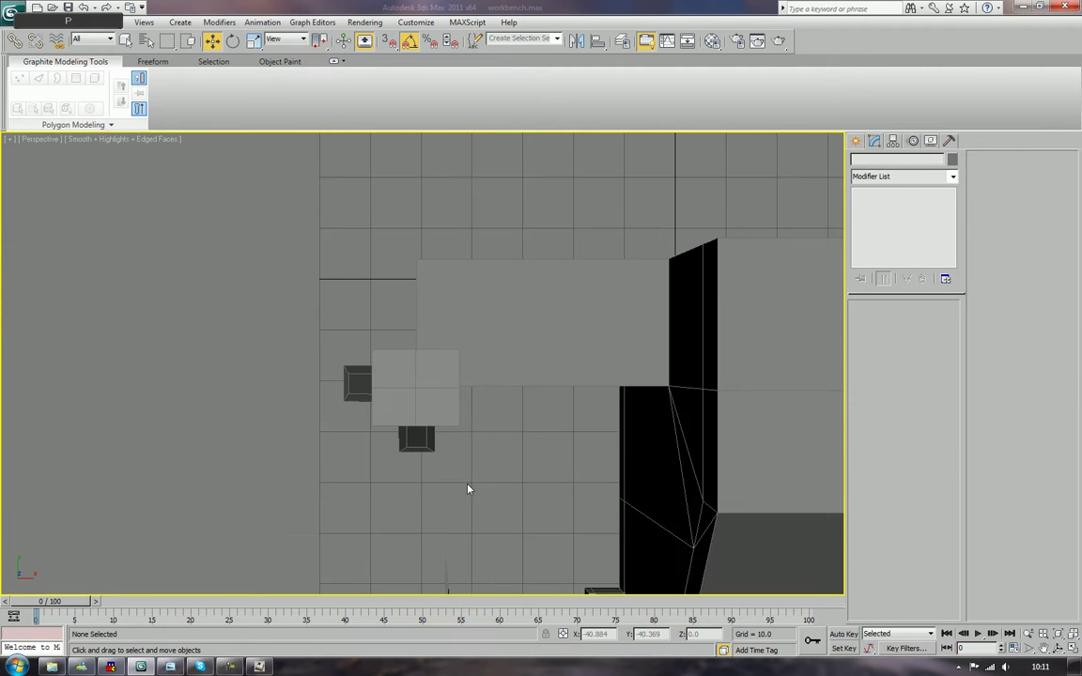
key(z)
alt+middle_drag(426, 463, 473, 375)
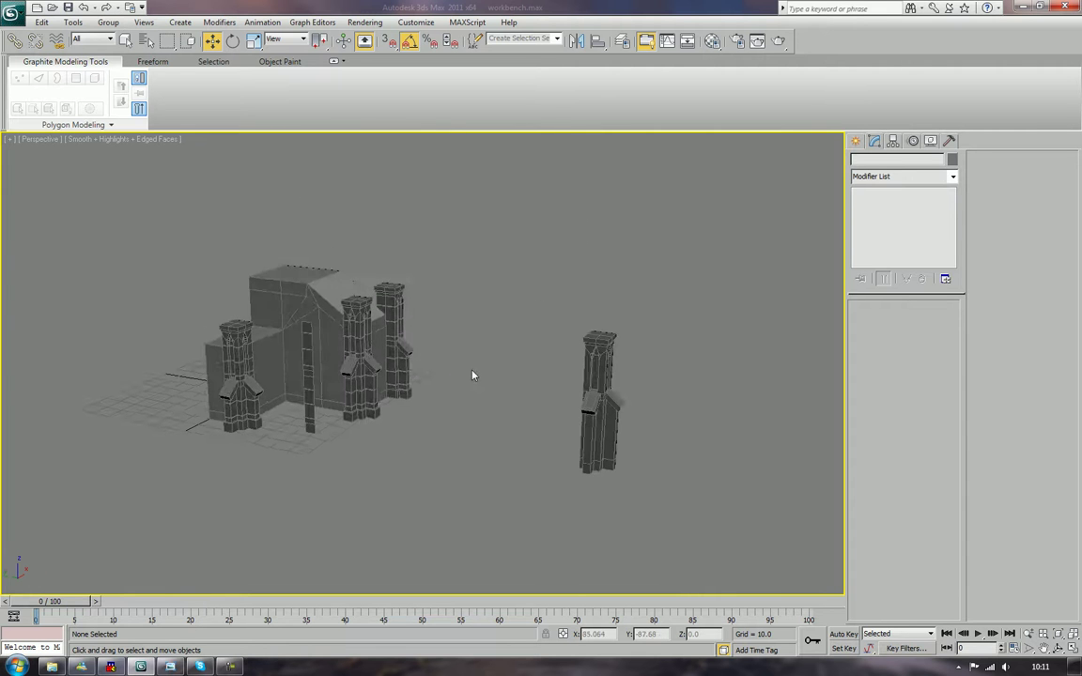
click(311, 427)
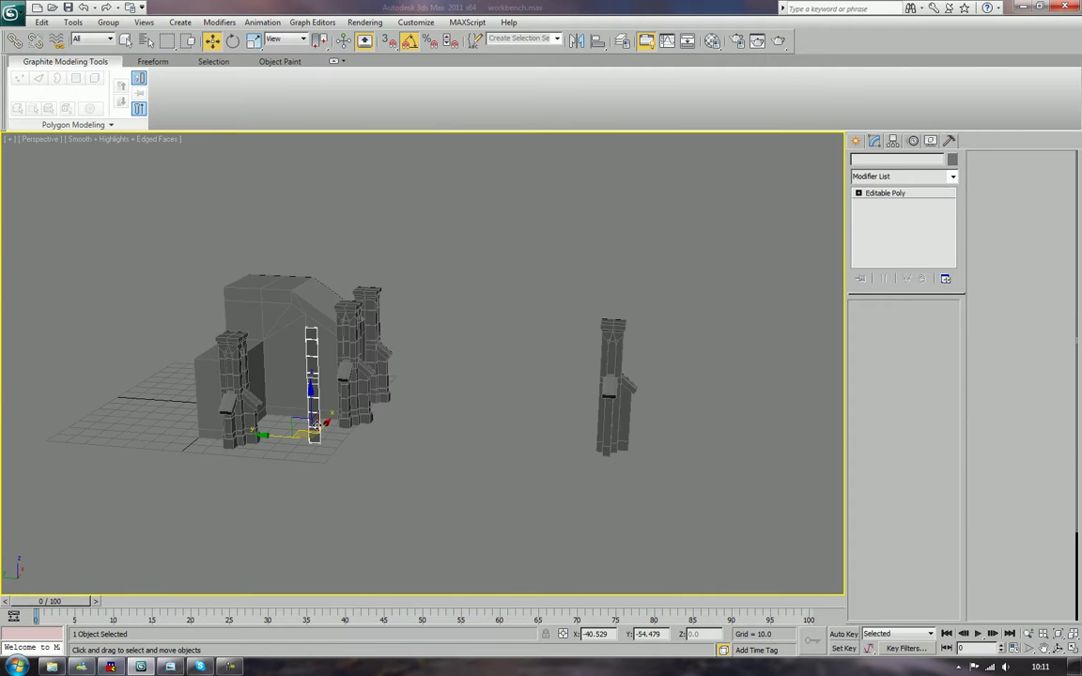
drag(277, 435, 412, 449)
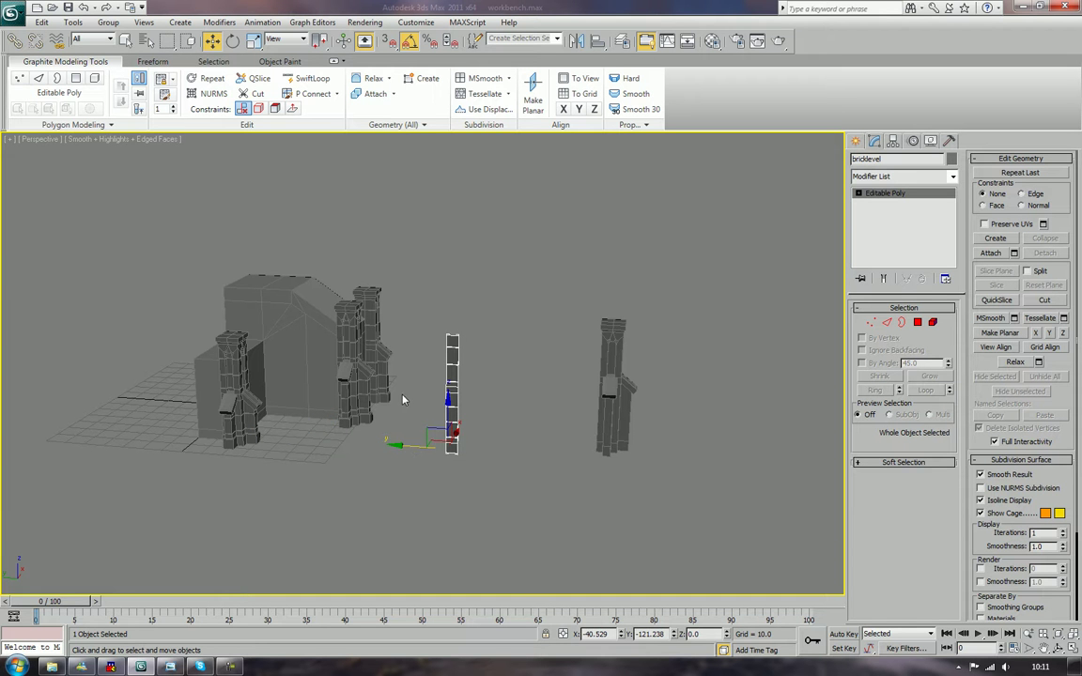
Make one copy of TEMPLATE_BUTTRESS along the Y axis, placed at about Y -161.83 between the template and the bricklevel strip.
scroll(465, 394, up, 5)
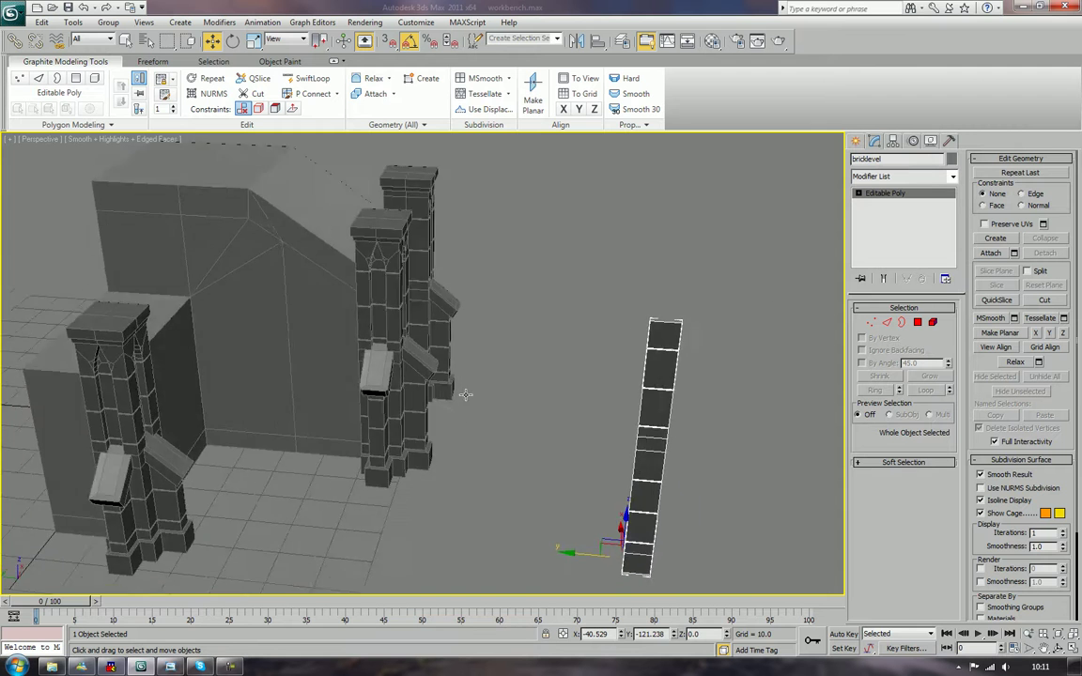
alt+middle_drag(466, 394, 427, 365)
scroll(507, 385, down, 3)
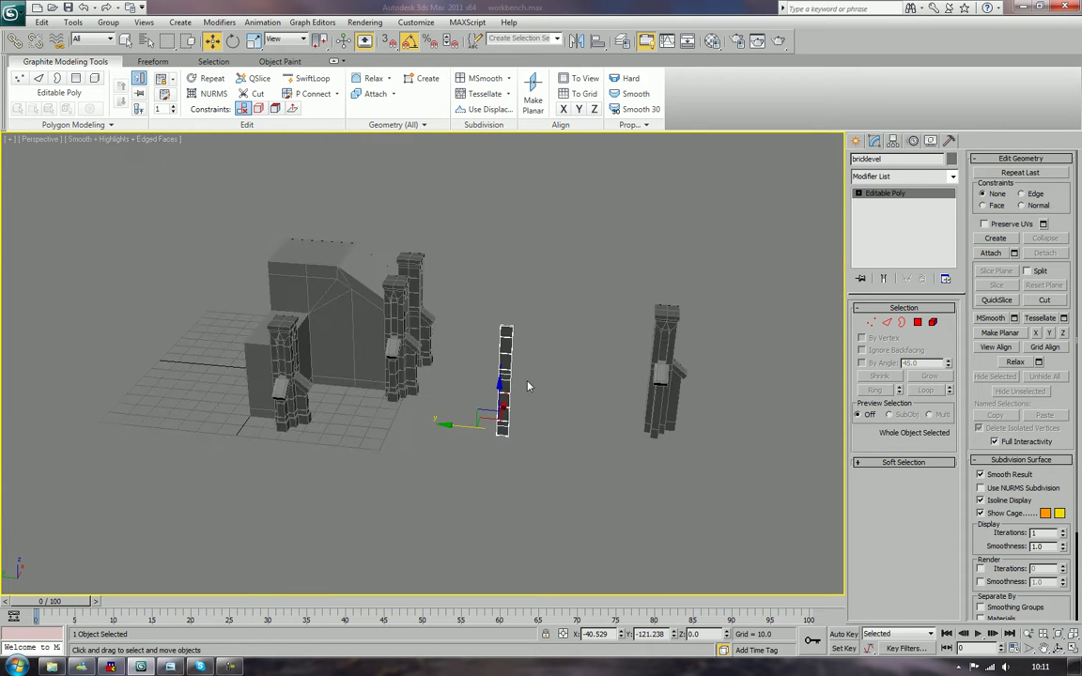
alt+middle_drag(561, 393, 411, 404)
click(414, 423)
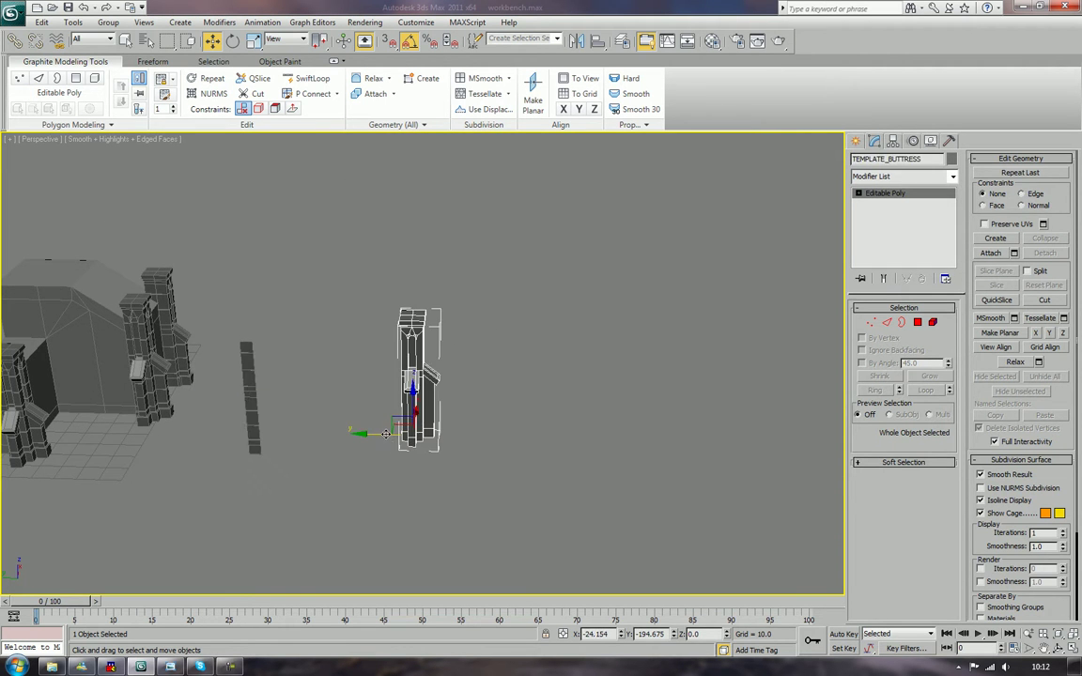
shift+drag(385, 433, 291, 432)
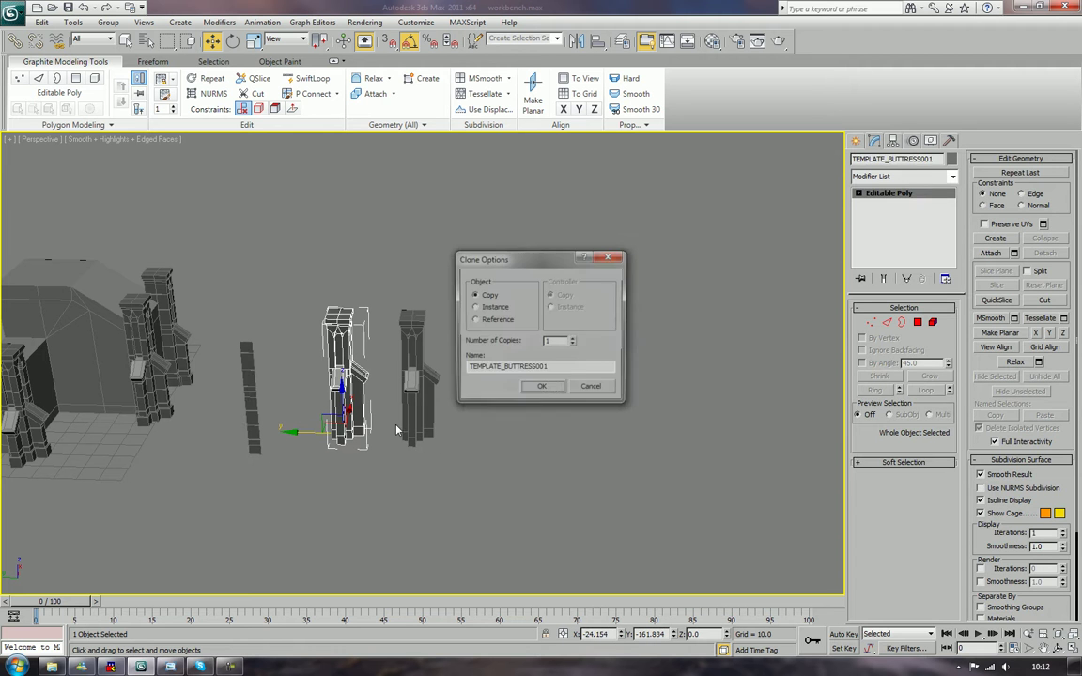
key(Return)
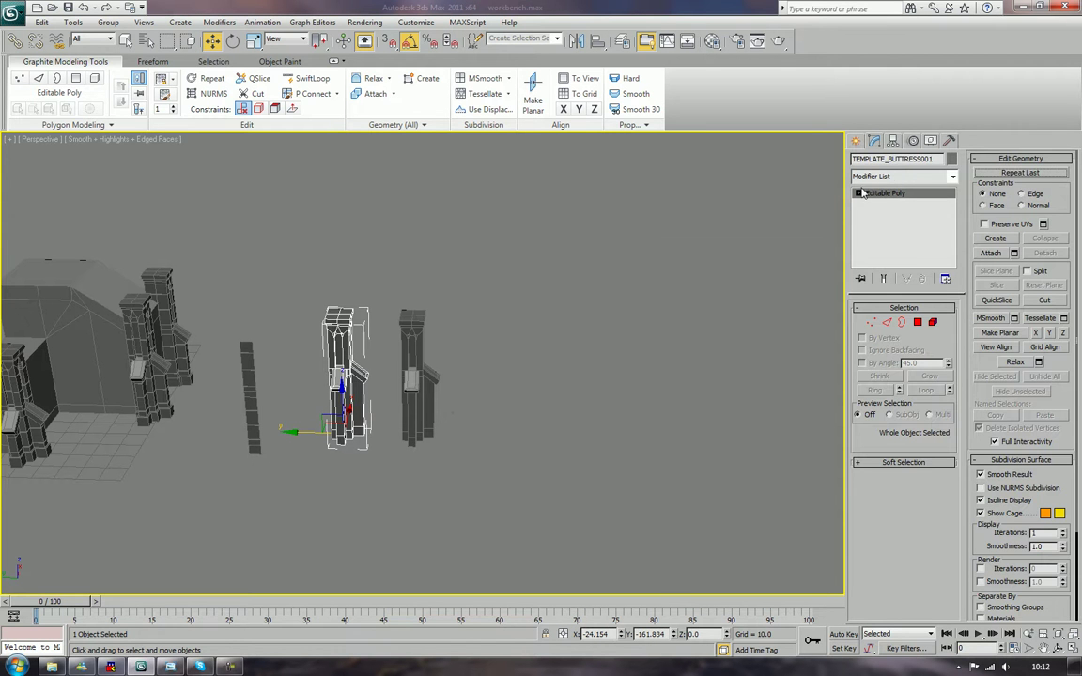
Rename the copied template buttress as Taler_Buttress_01.
click(897, 161)
text(T)
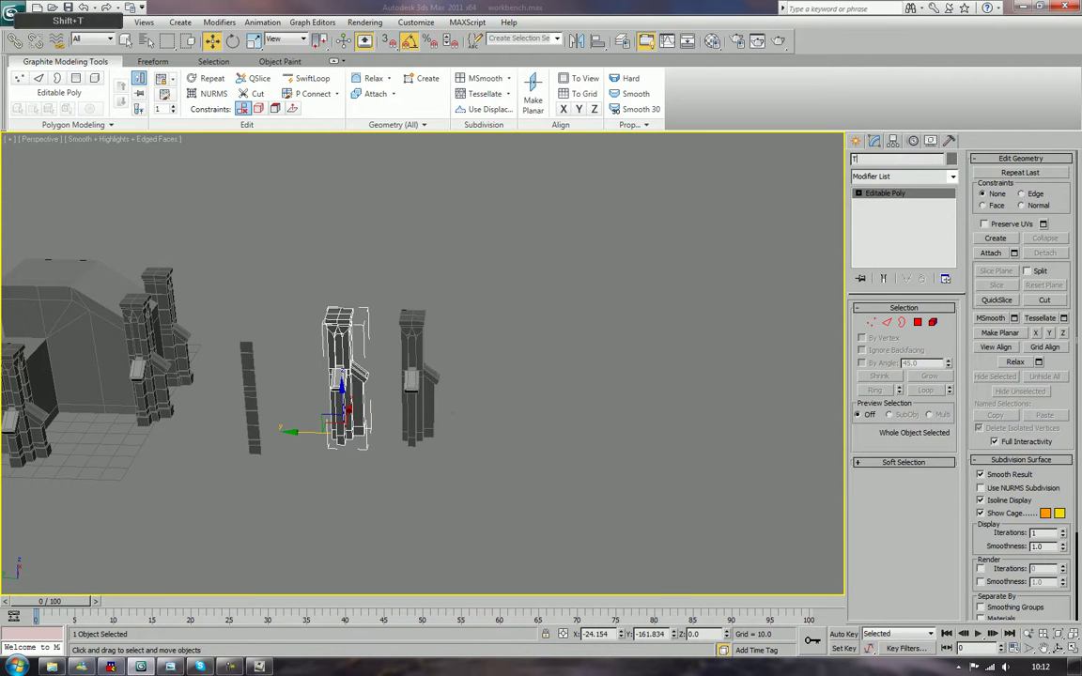
text(alller_Buttress_01)
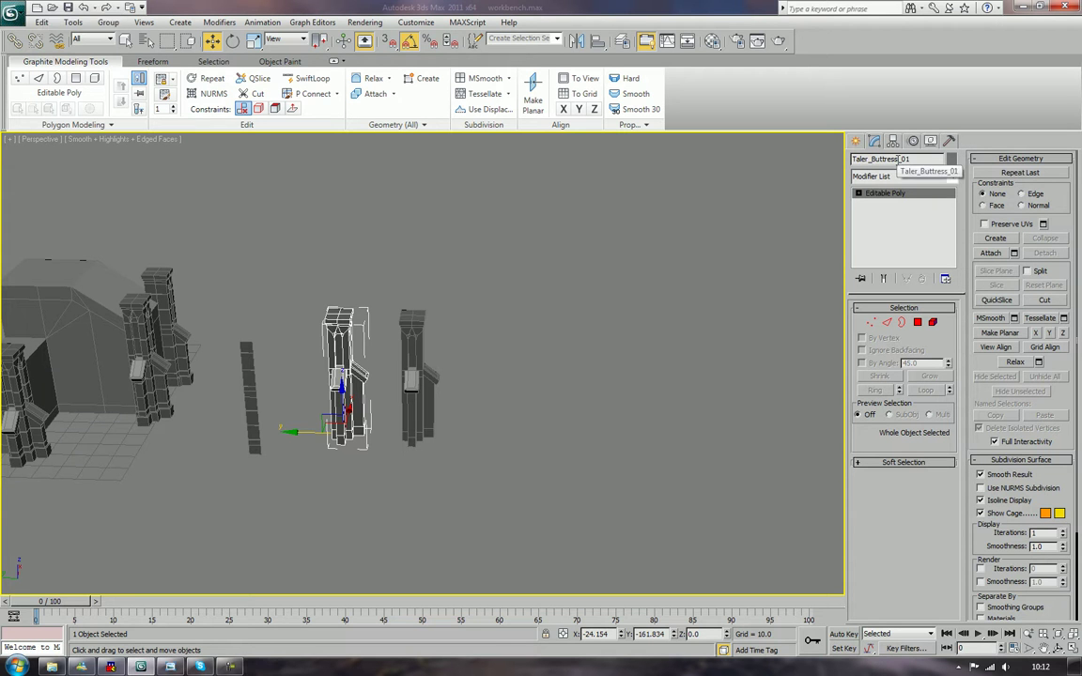
Delete the top and sloping rim polygons of one angled cap on Taler_Buttress_01.
alt+middle_drag(663, 365, 606, 360)
scroll(607, 360, up, 3)
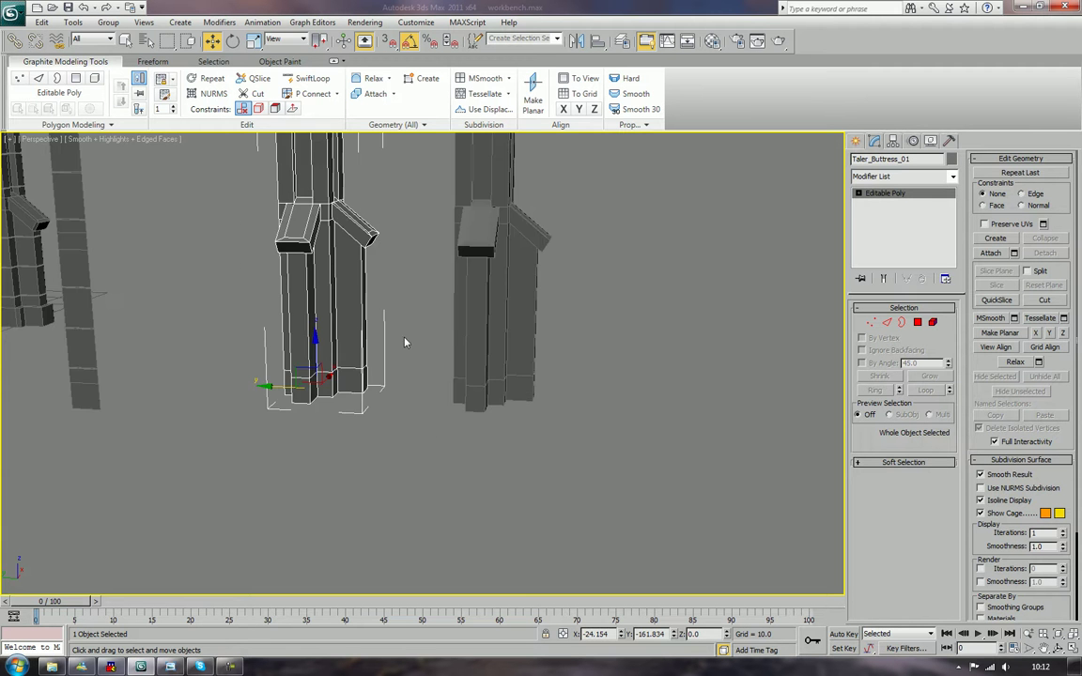
middle_drag(405, 342, 544, 322)
scroll(592, 429, down, 3)
scroll(570, 418, up, 5)
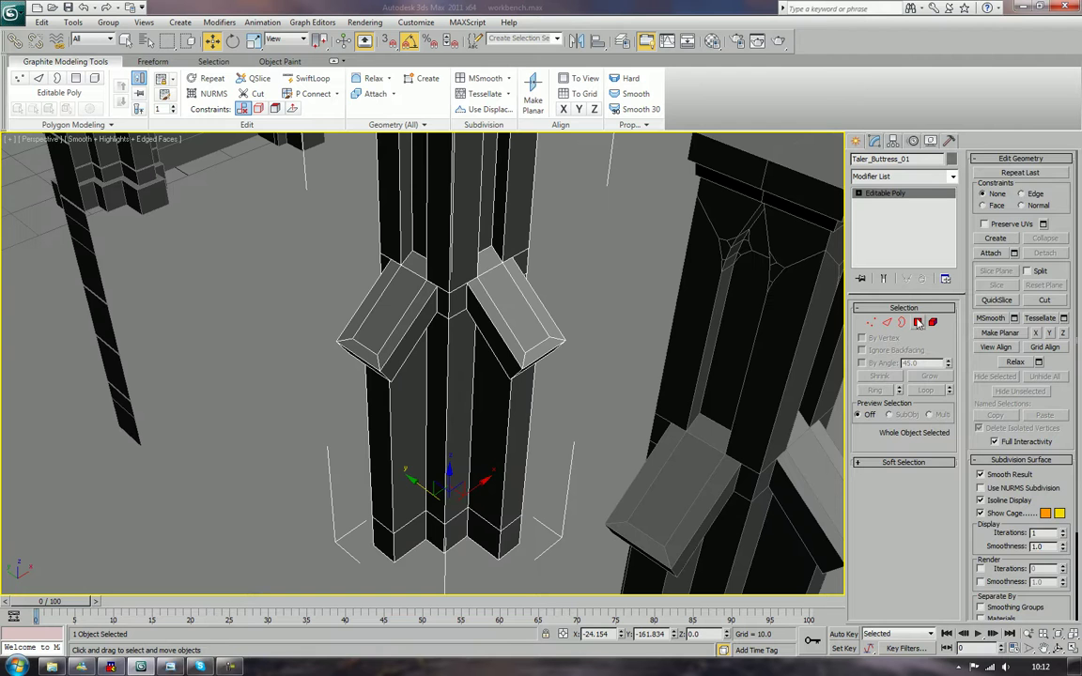
click(918, 322)
click(493, 314)
click(539, 286)
alt+click(510, 306)
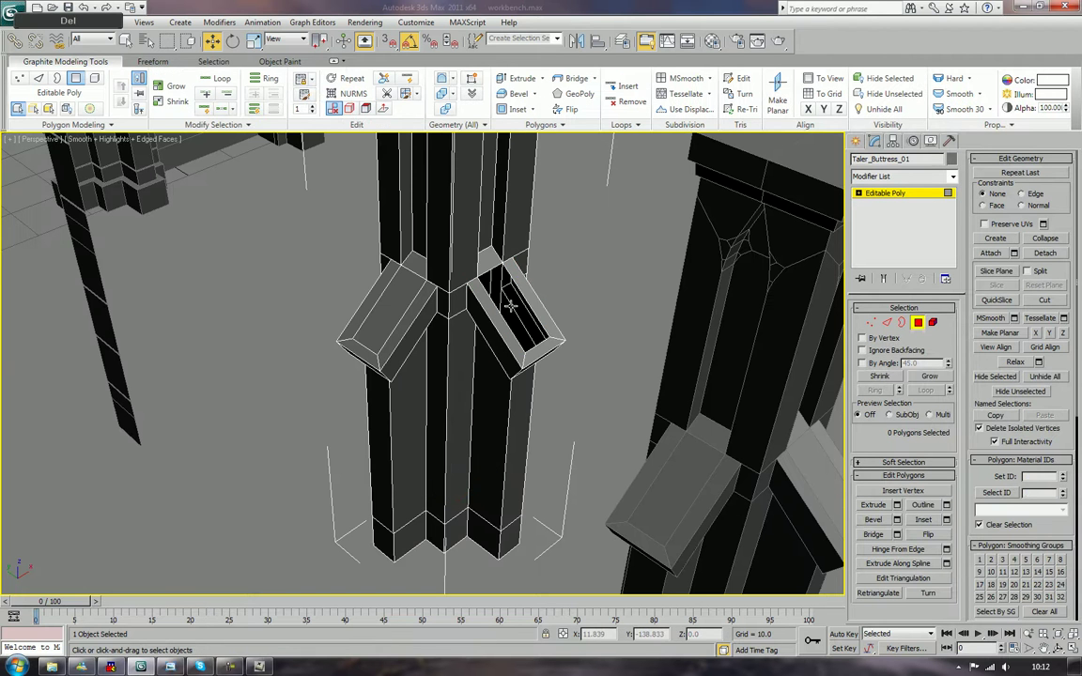
click(510, 305)
key(Delete)
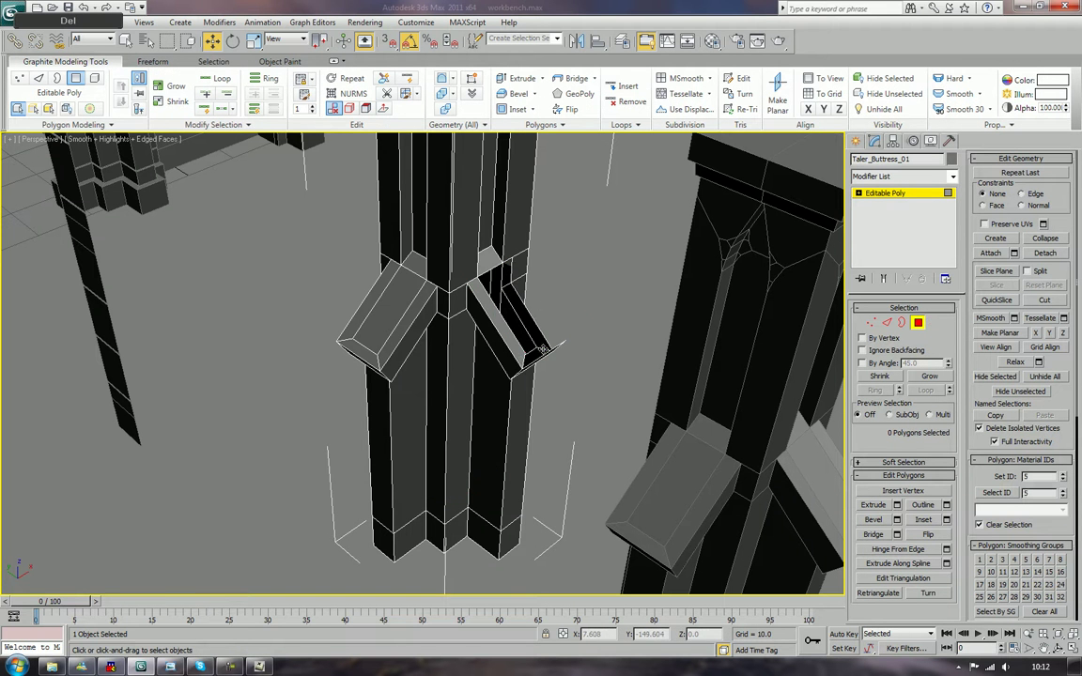
click(512, 349)
key(Delete)
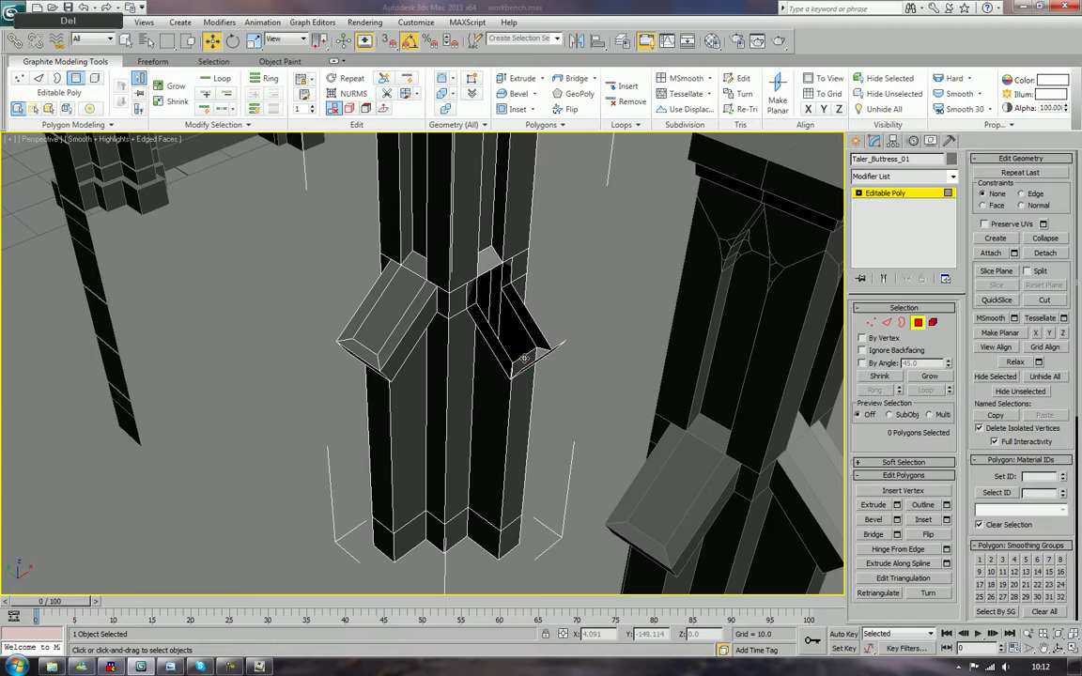
Delete the front, side and plinth polygons of the projecting pier below that cap, along with the cap's leftover faces.
click(513, 368)
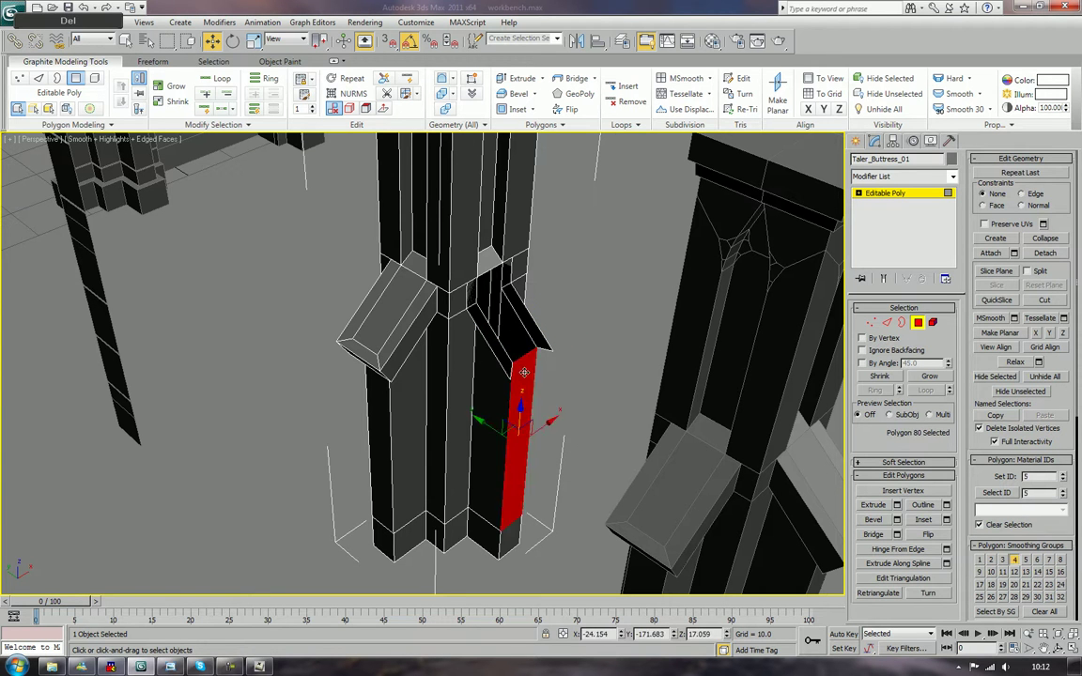
key(Delete)
click(497, 361)
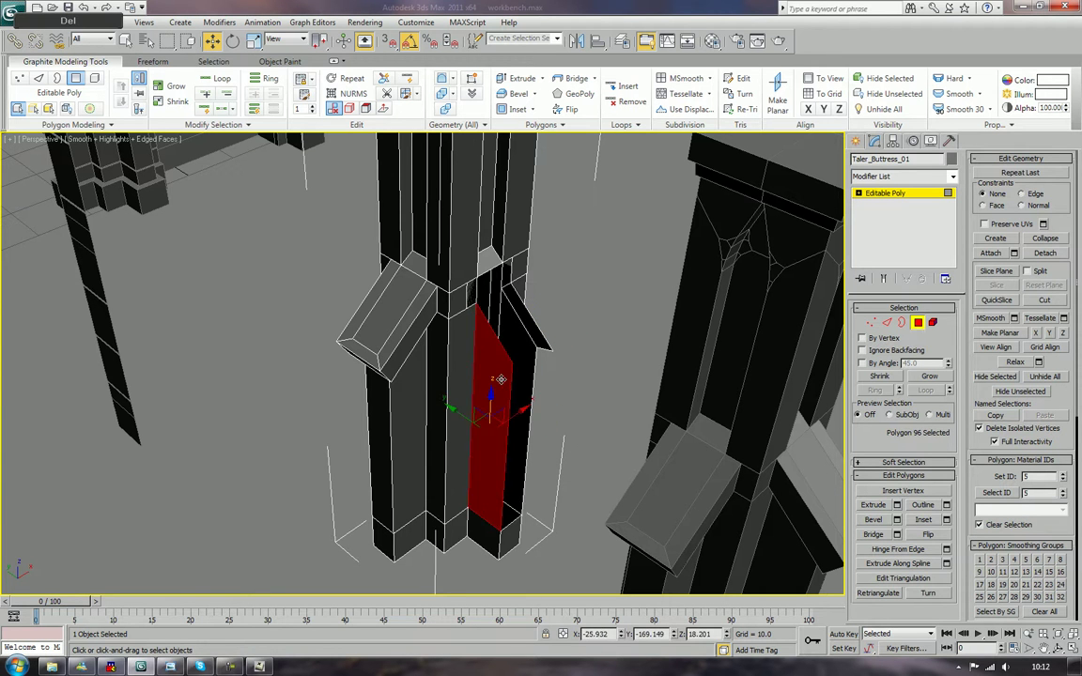
key(Delete)
click(513, 381)
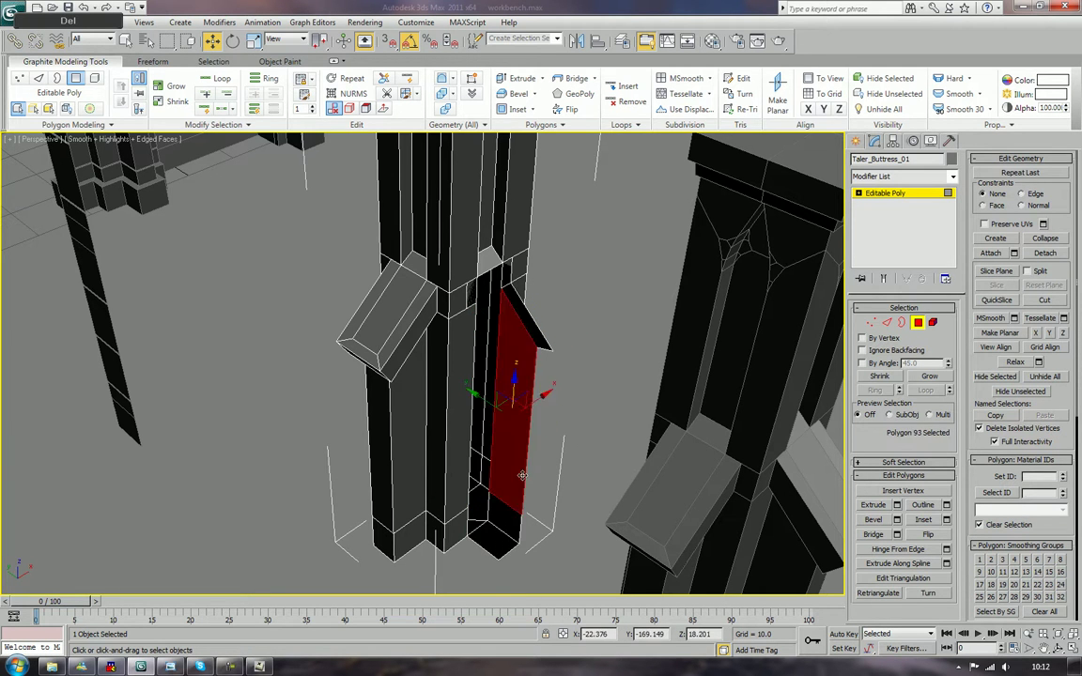
key(Delete)
click(503, 530)
key(Delete)
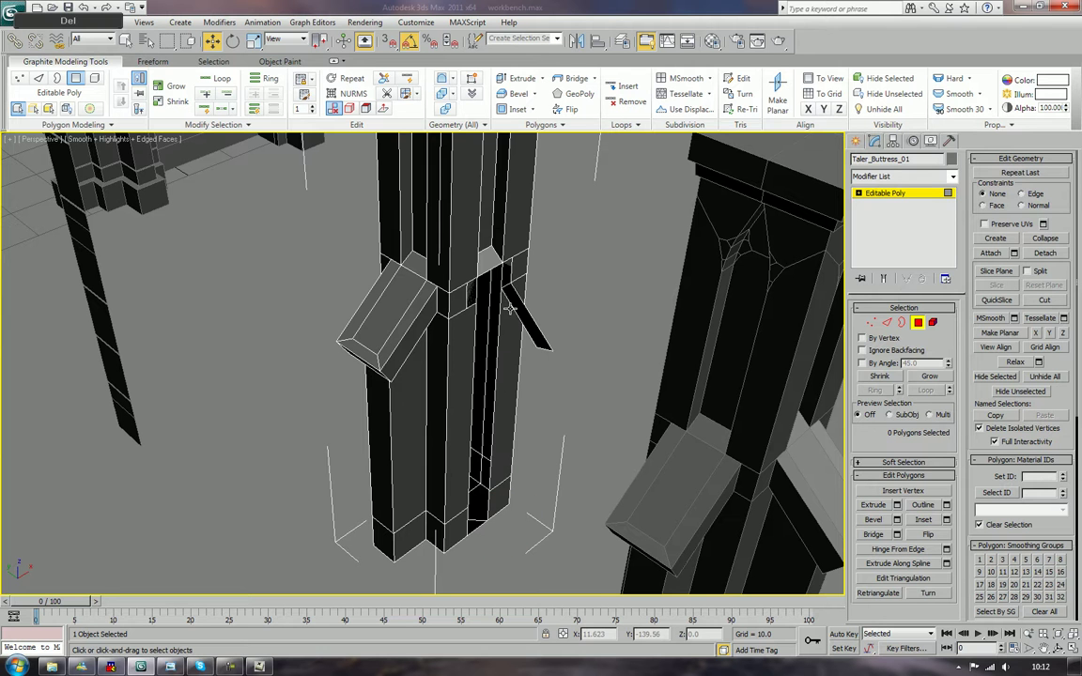
click(492, 258)
key(Delete)
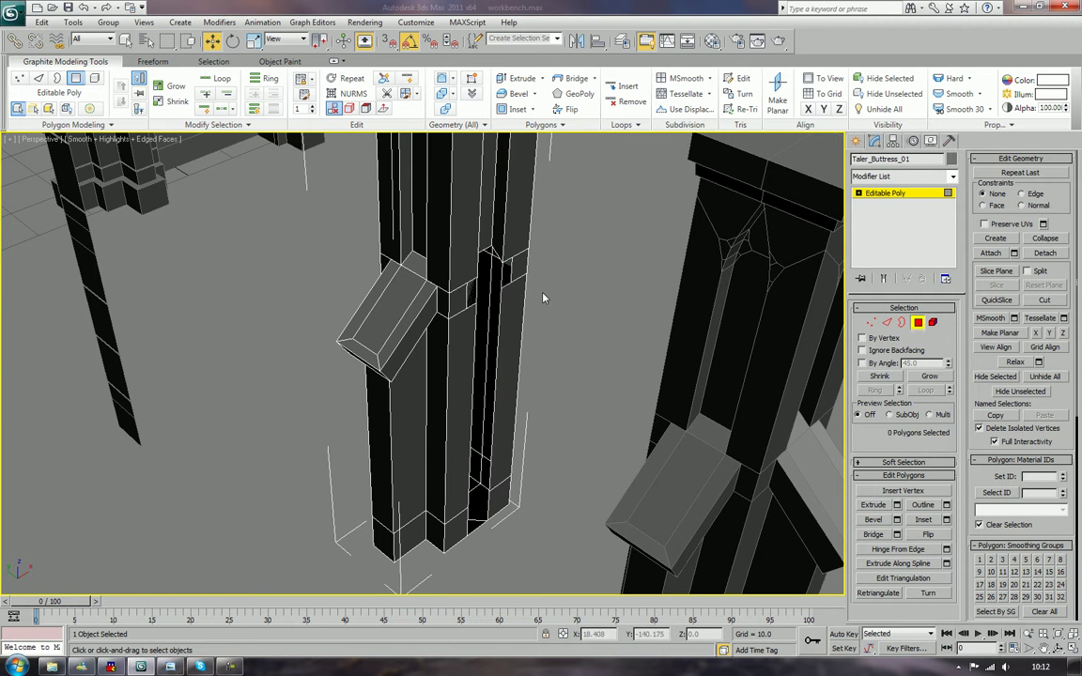
Leave polygon editing, isolate Taler_Buttress_01, and move the isolation dialog clear of the model.
mouse_move(544, 299)
alt+middle_down()
mouse_move(520, 261)
mouse_move(537, 296)
alt+middle_up()
key(z)
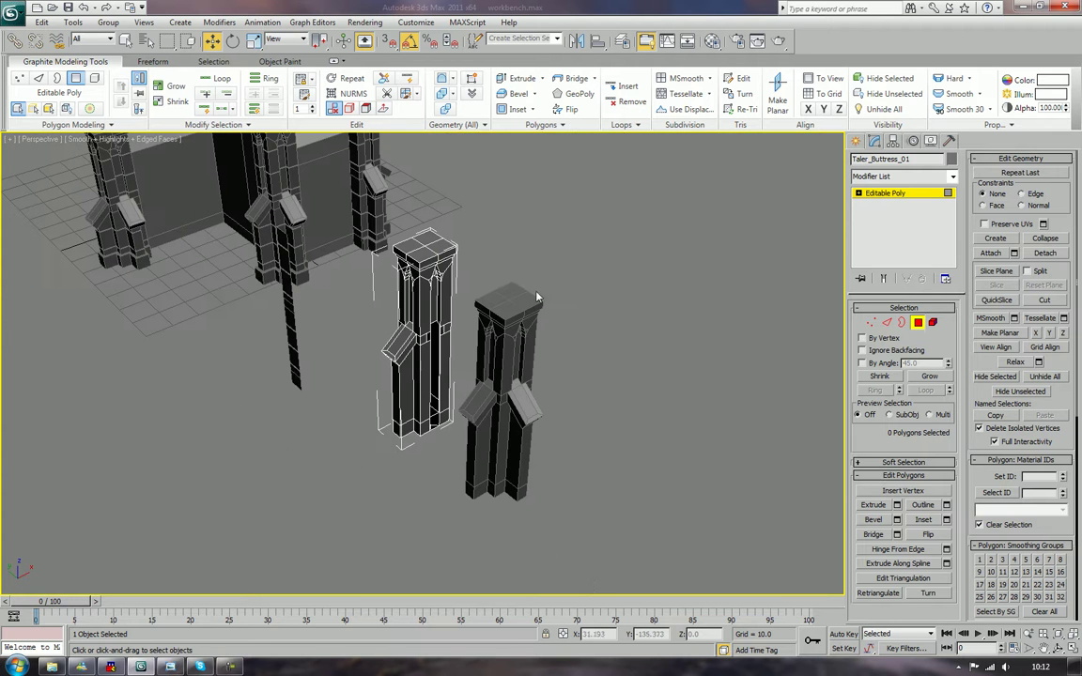
click(918, 322)
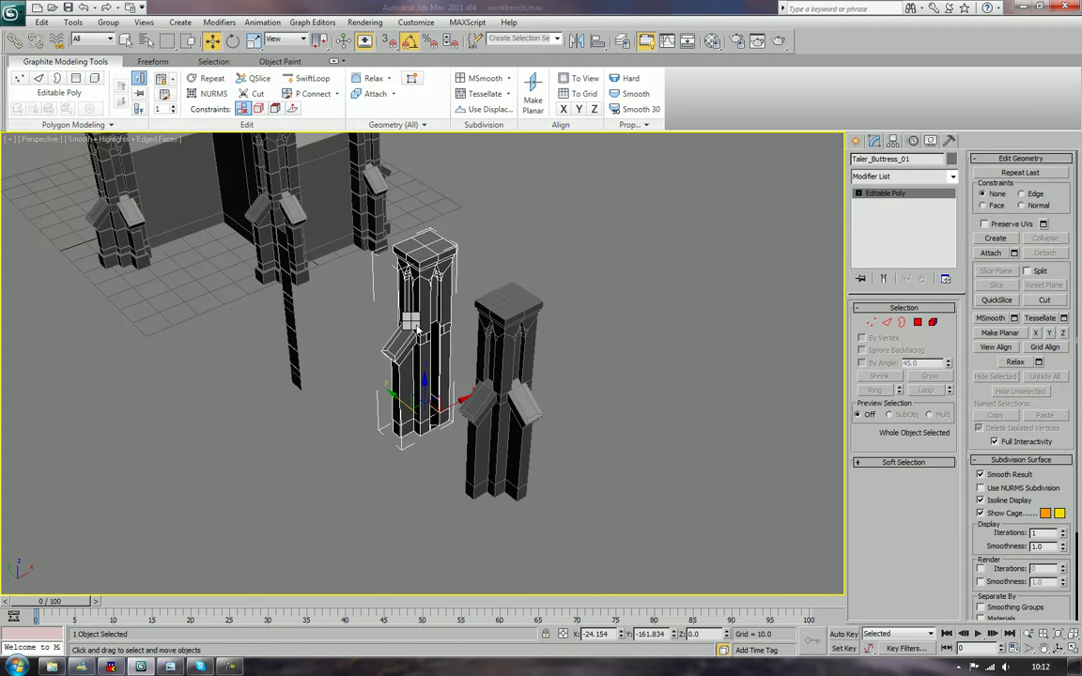
right_click(410, 310)
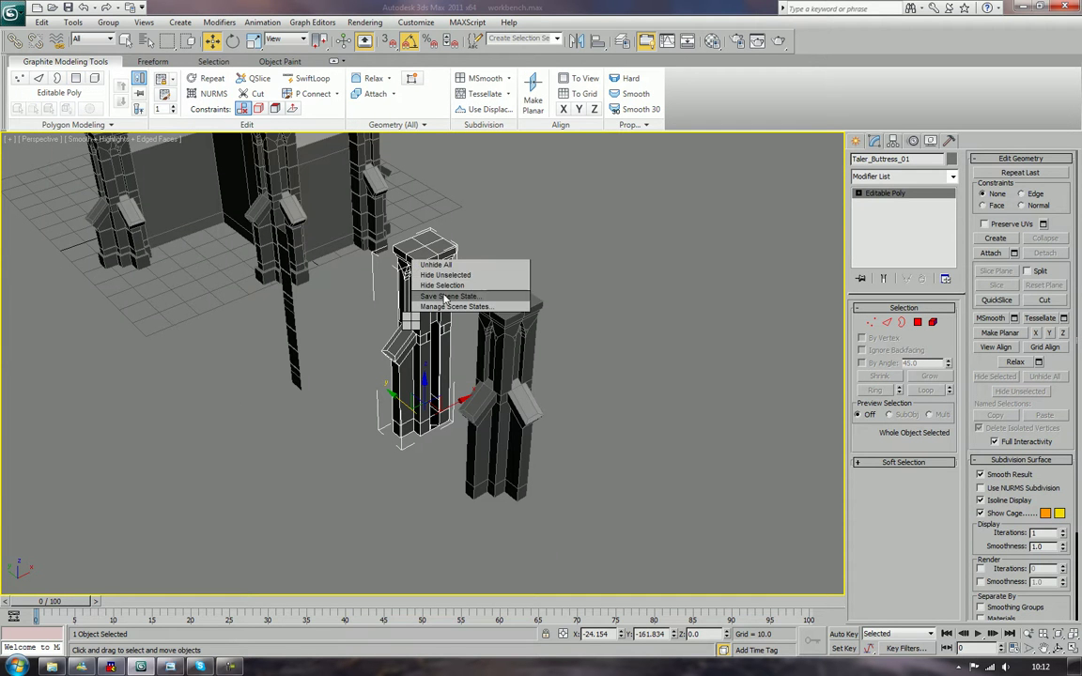
click(449, 223)
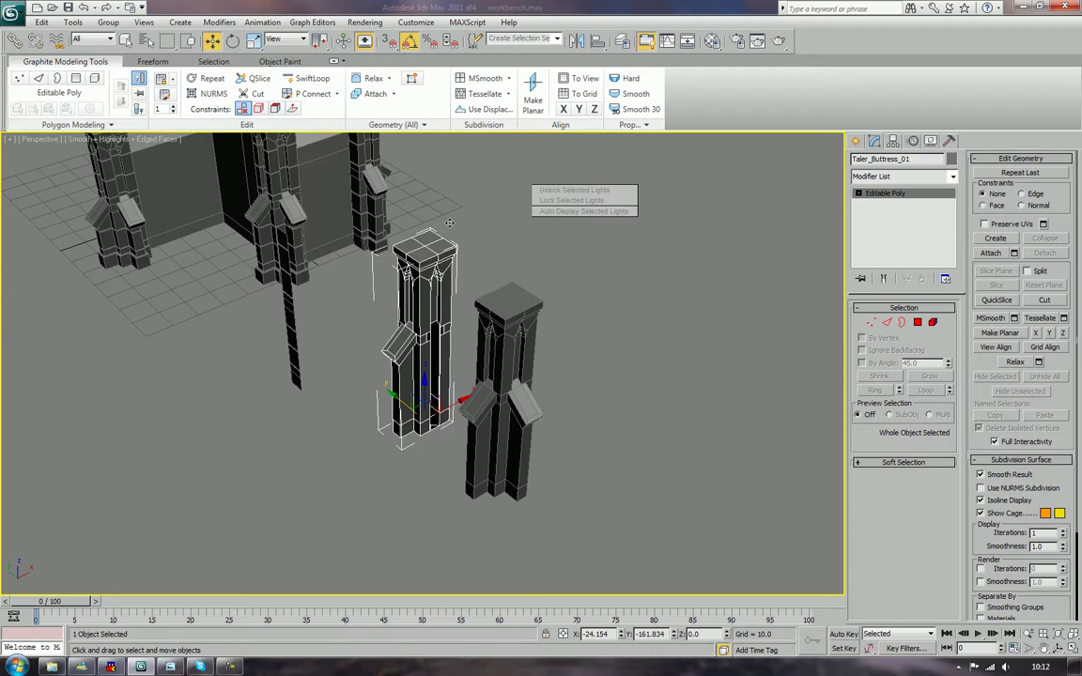
drag(528, 308, 696, 267)
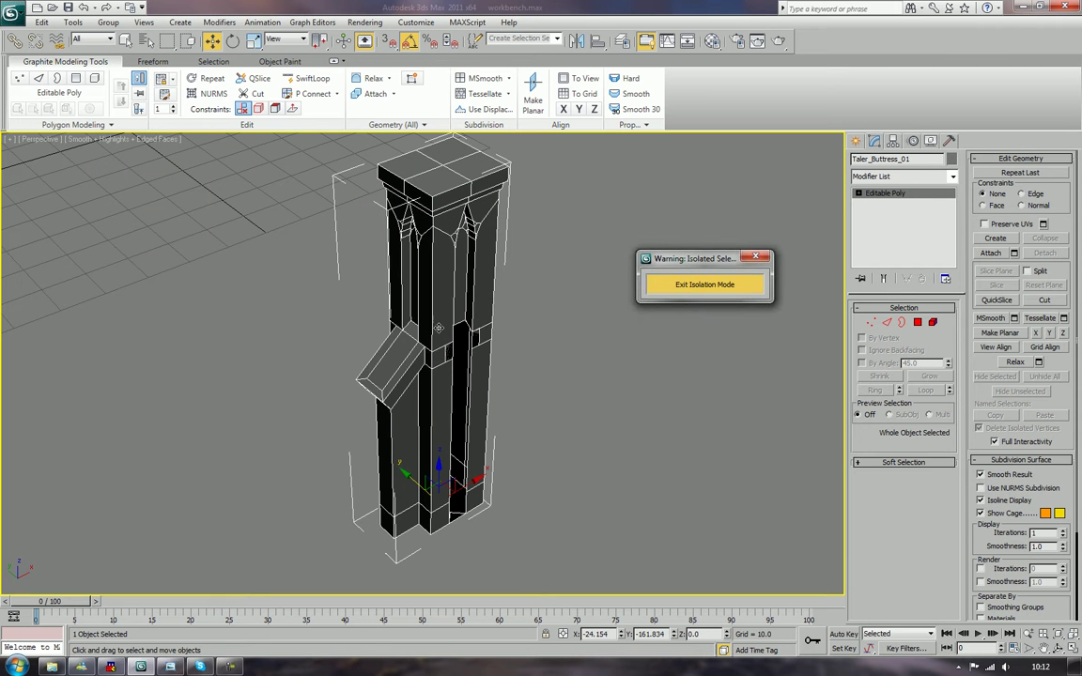
Delete the short band polygons on both sides of the open gap at cap height.
alt+middle_drag(431, 327, 450, 310)
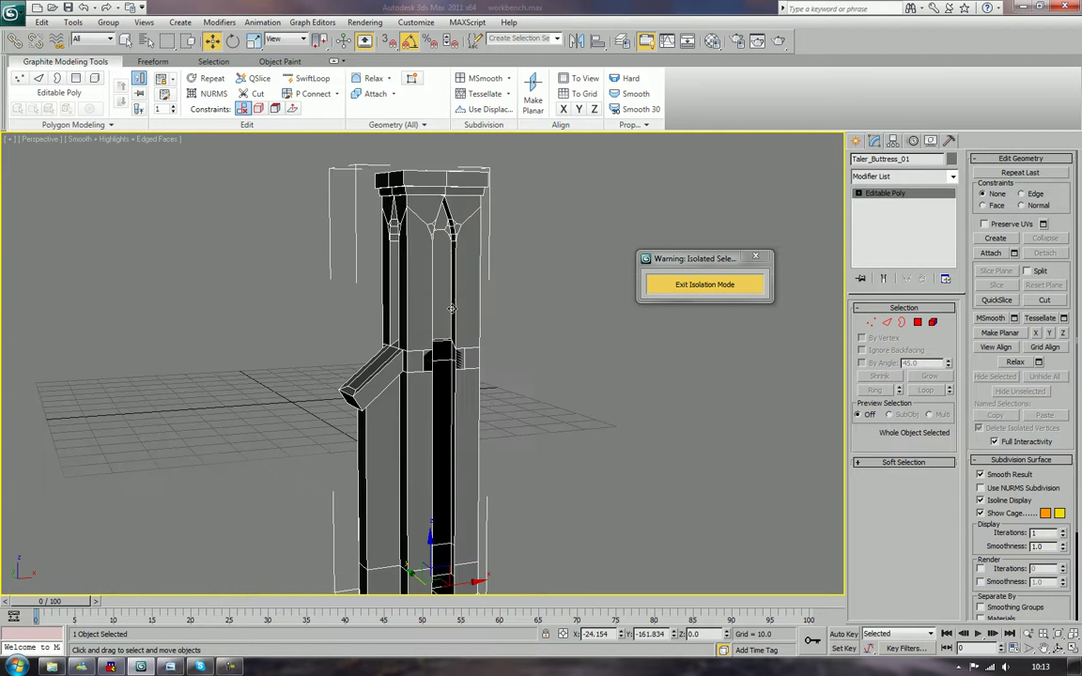
scroll(423, 351, up, 5)
alt+middle_drag(423, 350, 405, 239)
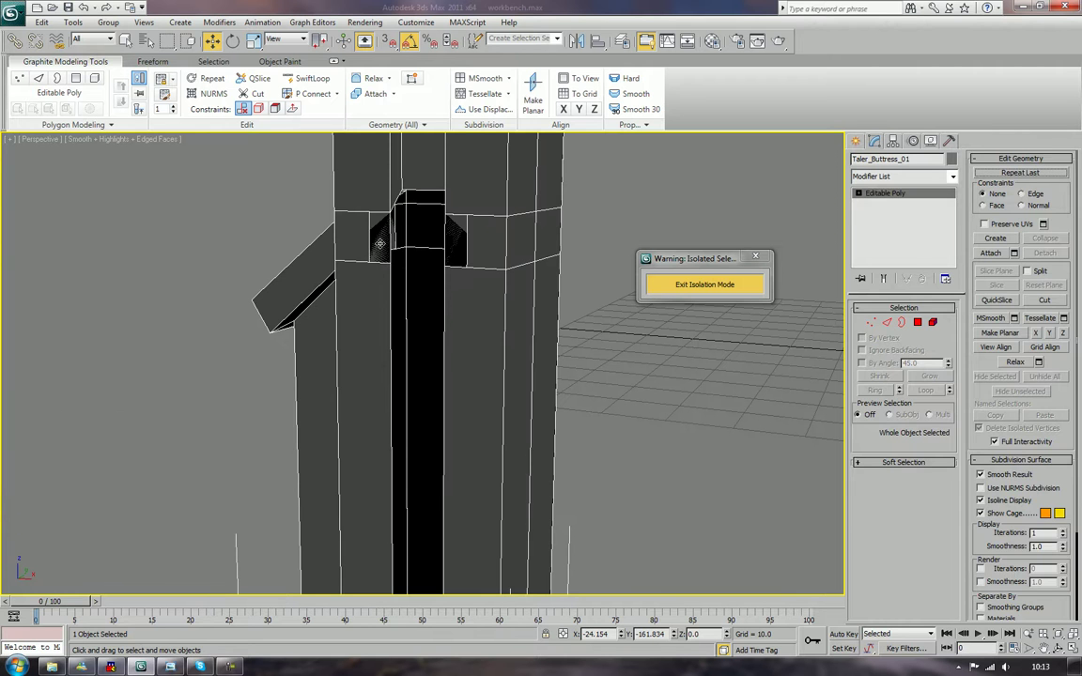
click(917, 323)
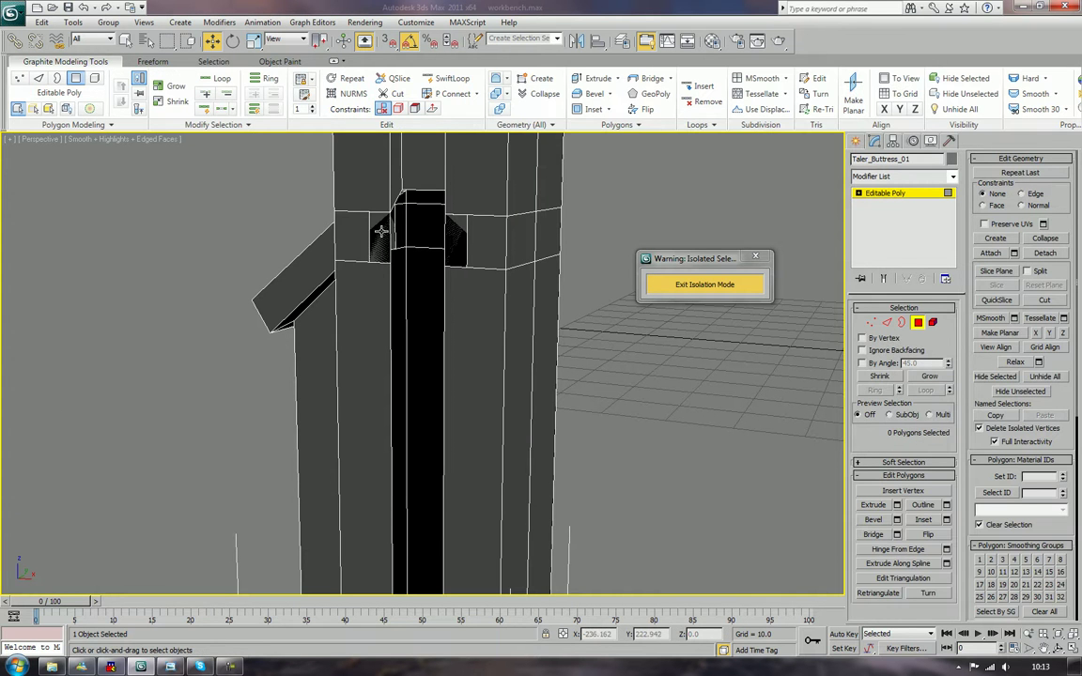
click(381, 231)
key(Delete)
click(474, 242)
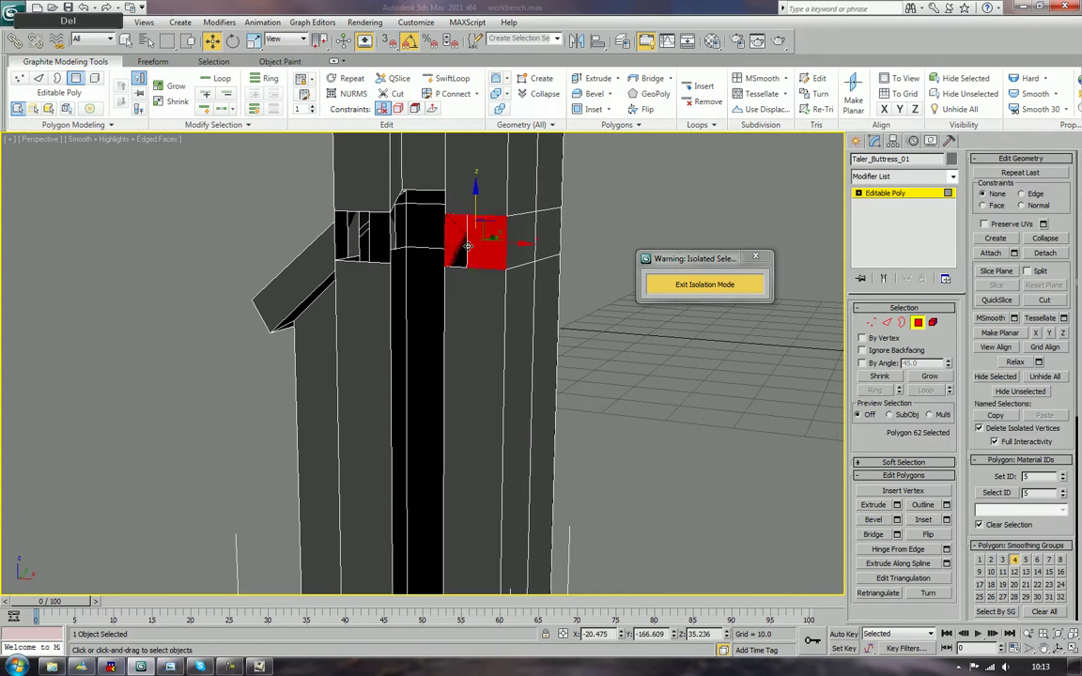
key(Delete)
click(463, 326)
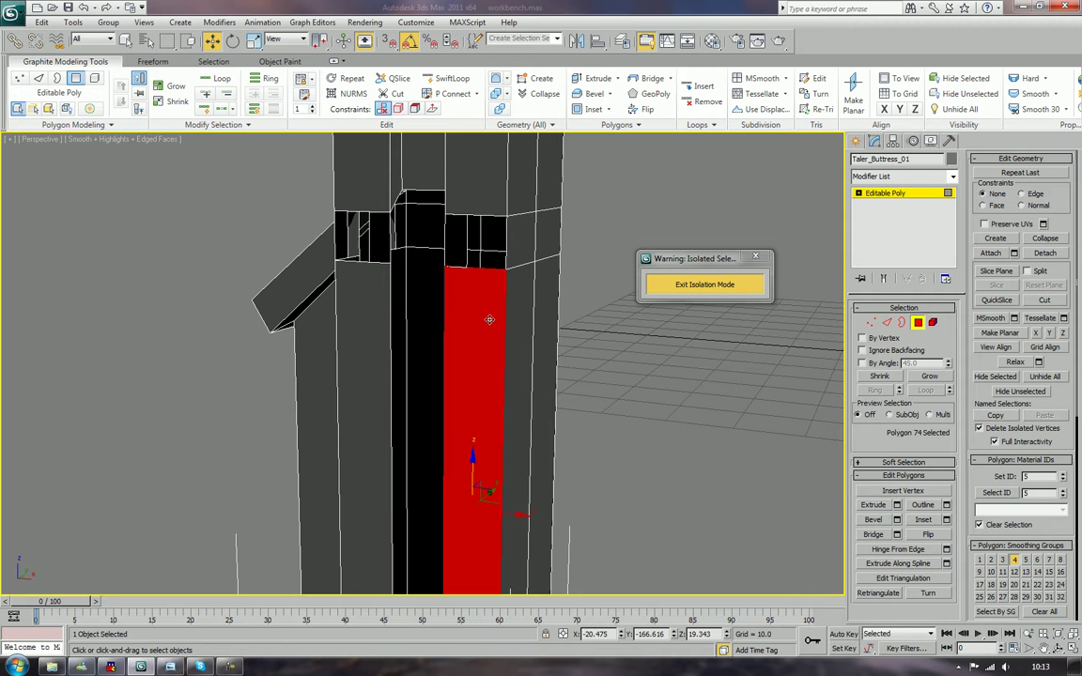
key(Delete)
Delete the leftover inner cap polygons exposed behind the two band openings.
scroll(708, 401, down, 4)
alt+middle_drag(707, 403, 439, 250)
scroll(561, 299, up, 4)
click(371, 243)
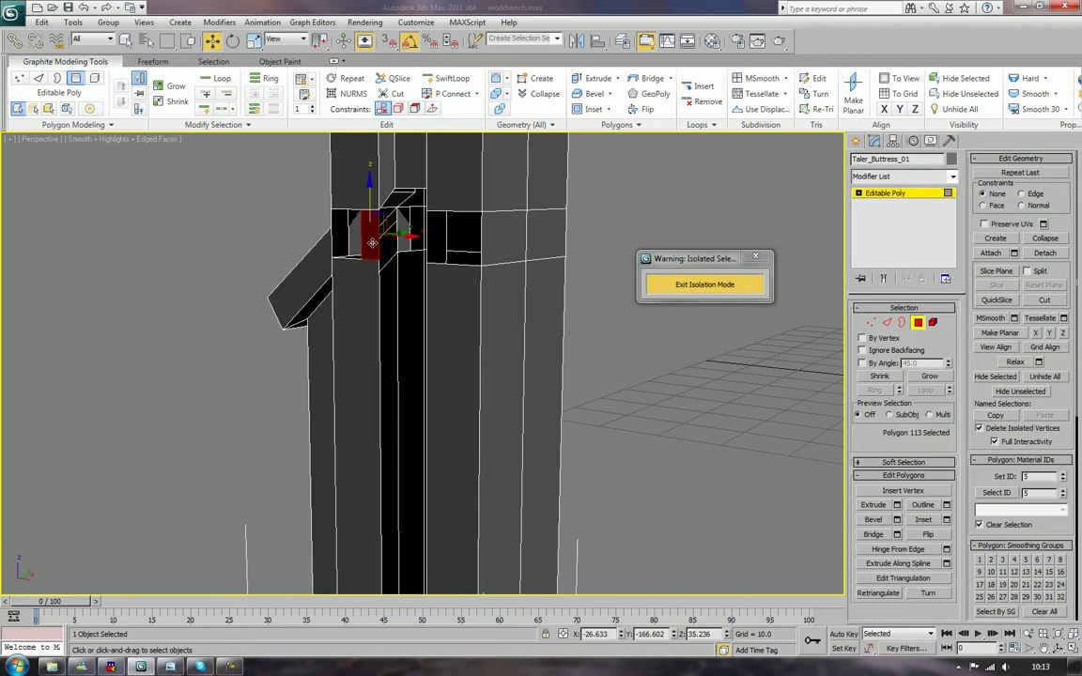
key(Delete)
click(437, 243)
key(Delete)
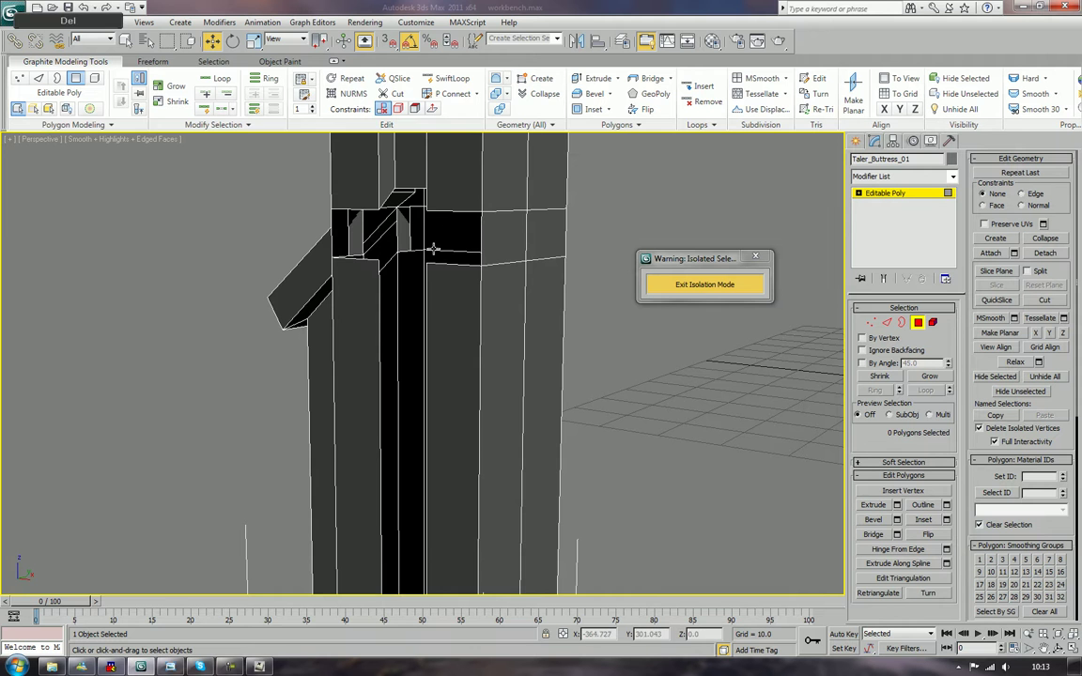
Bridge the upper and lower edges of the band openings on both sides of the central gap.
alt+middle_drag(414, 250, 499, 272)
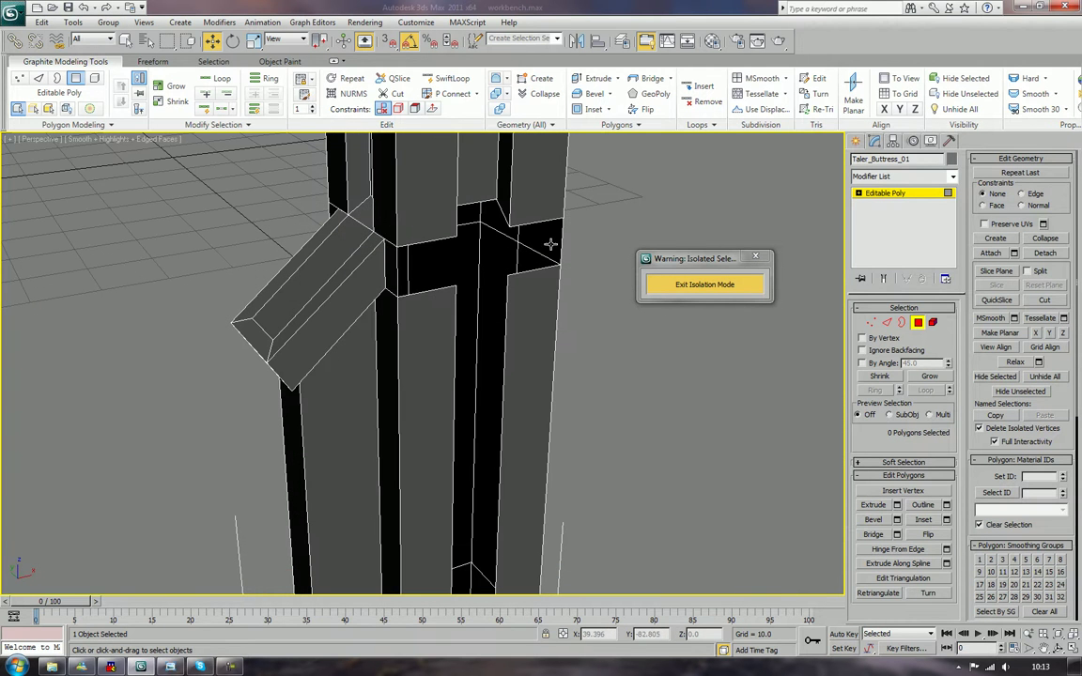
click(887, 323)
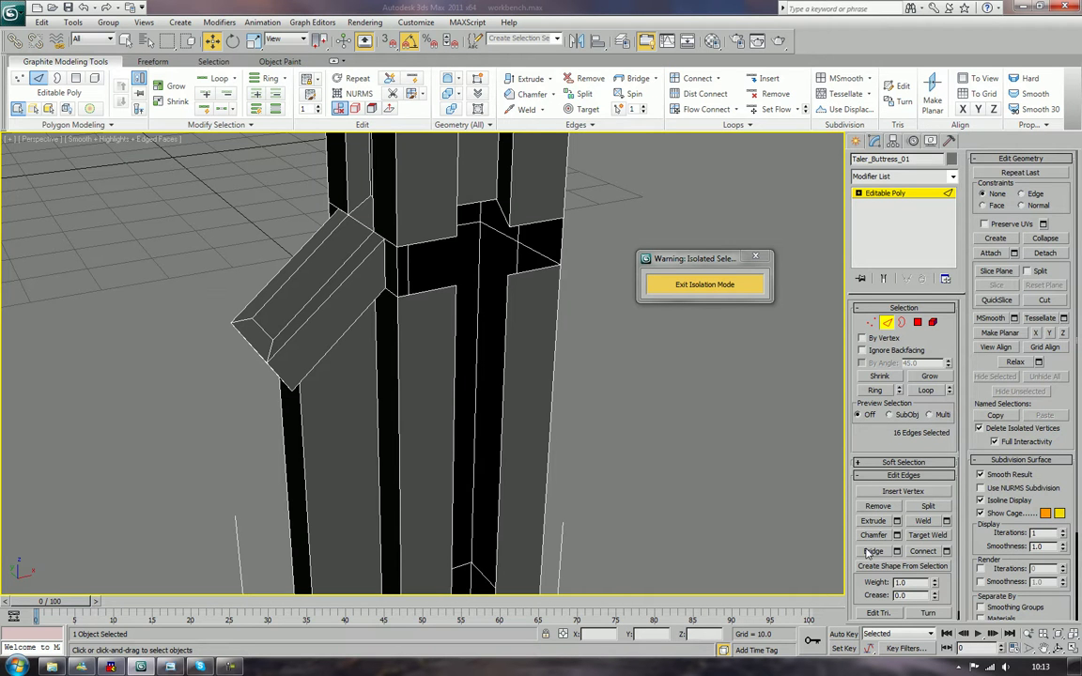
right_click(762, 436)
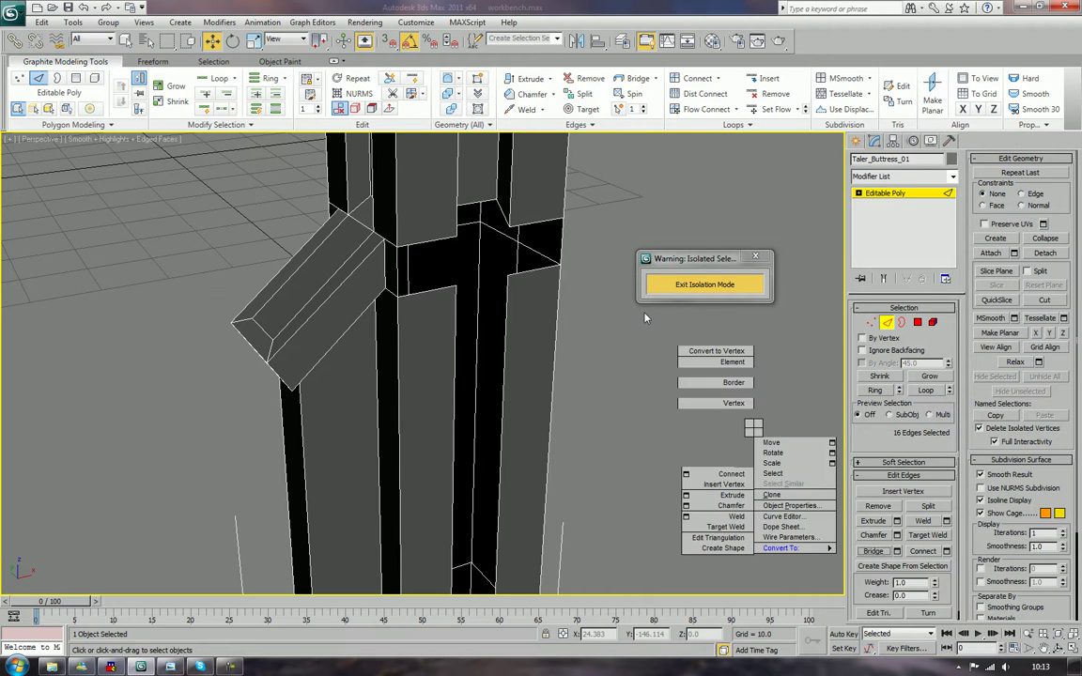
click(716, 419)
key(2)
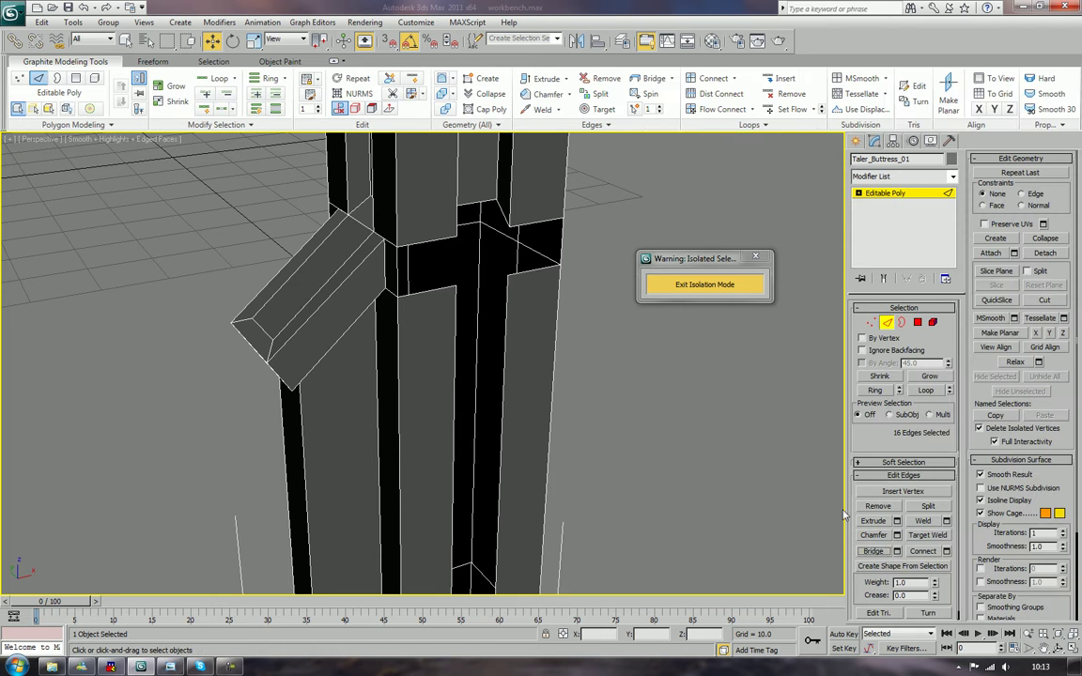
click(532, 222)
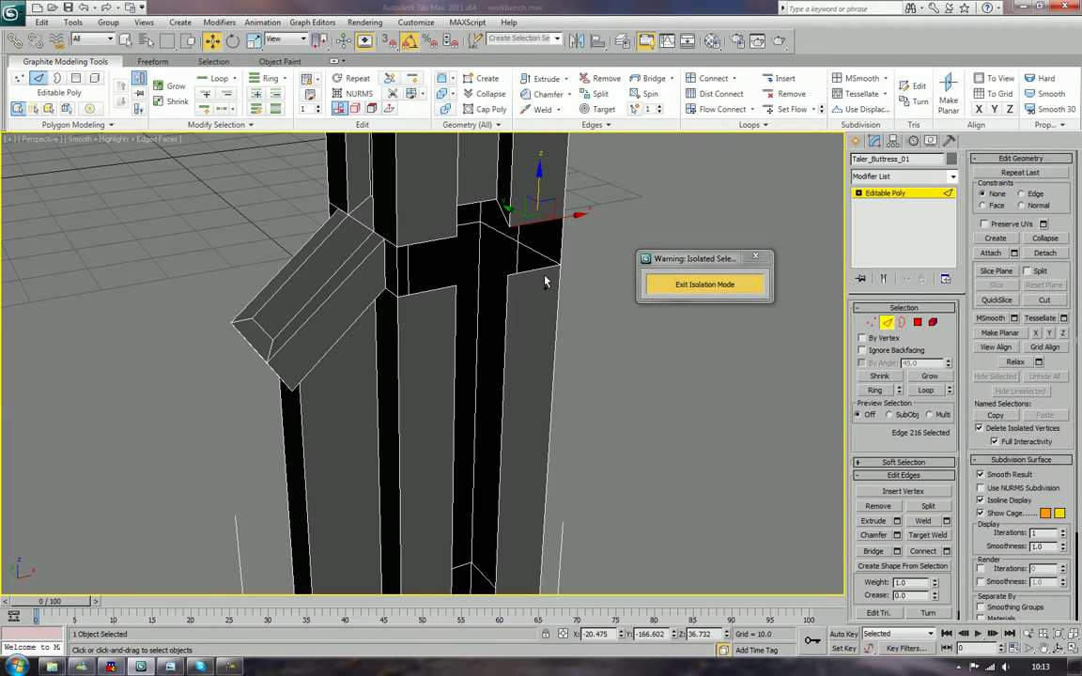
ctrl+click(544, 275)
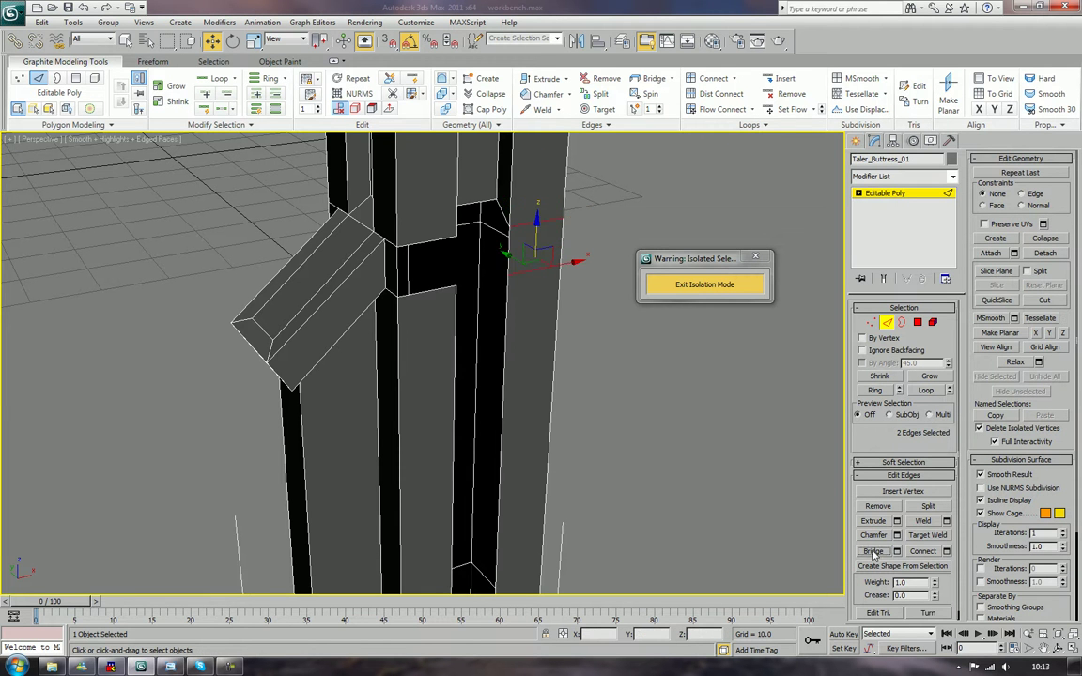
alt+middle_drag(656, 441, 450, 331)
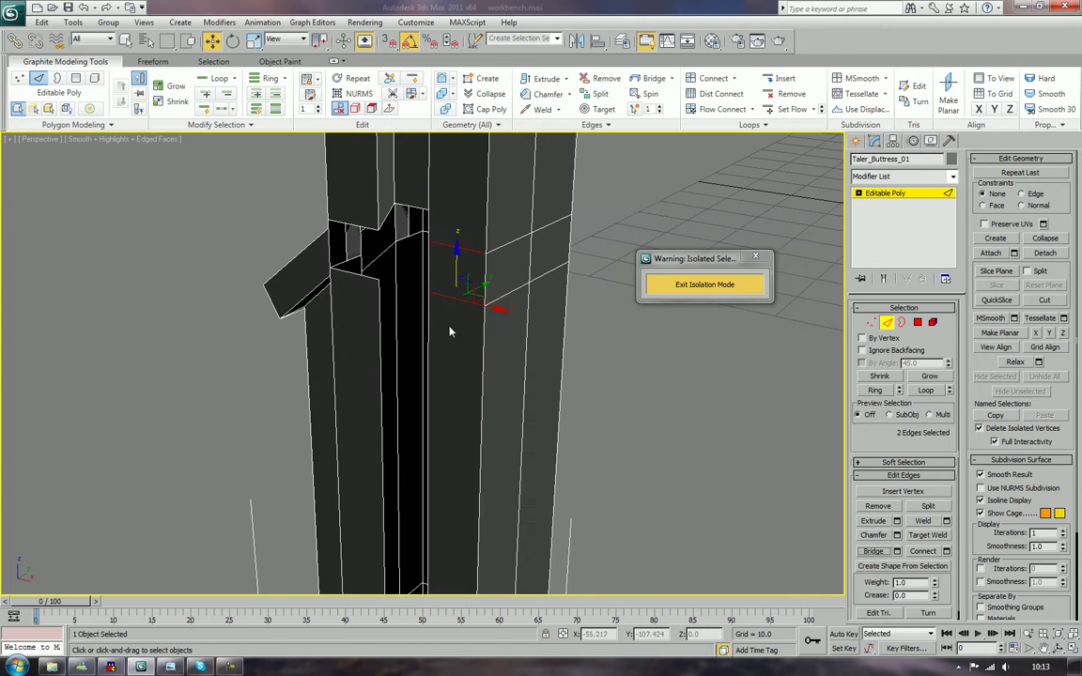
click(362, 229)
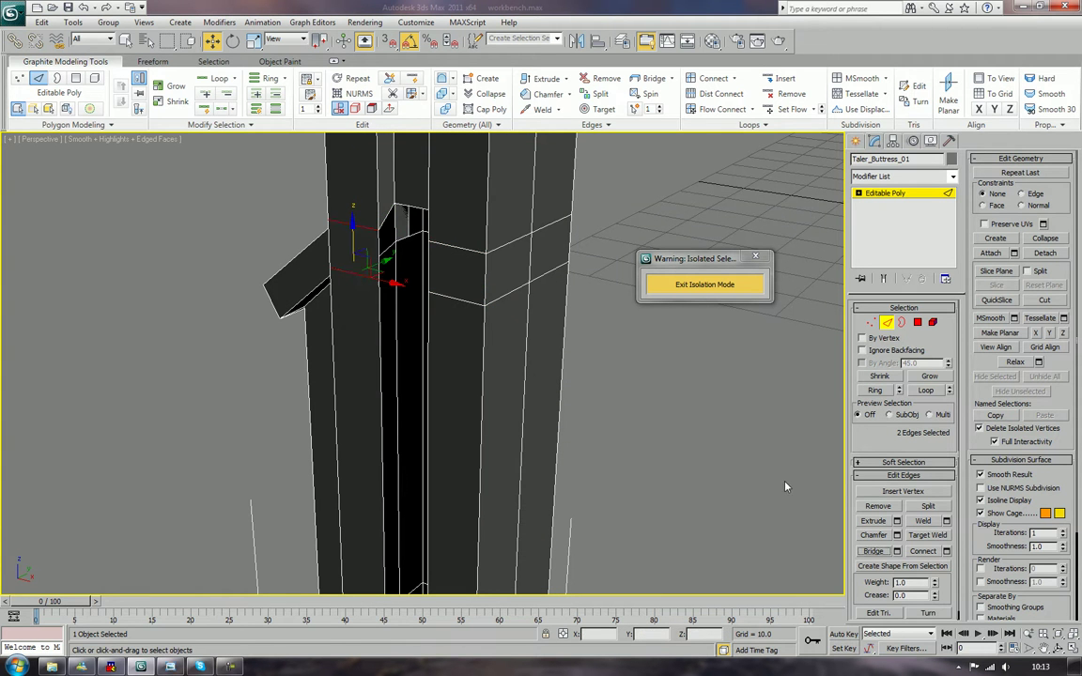
Bridge the two vertical edges of the plinth opening at the base of the gap.
scroll(589, 375, down, 4)
middle_drag(594, 437, 623, 255)
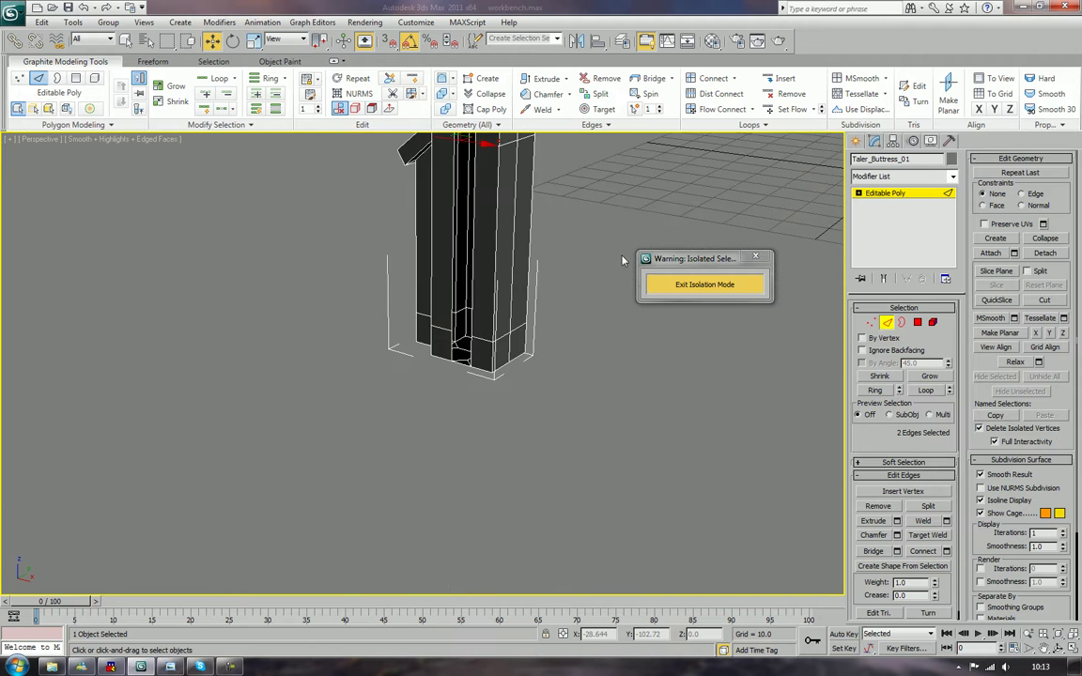
scroll(629, 267, up, 6)
middle_drag(574, 314, 419, 408)
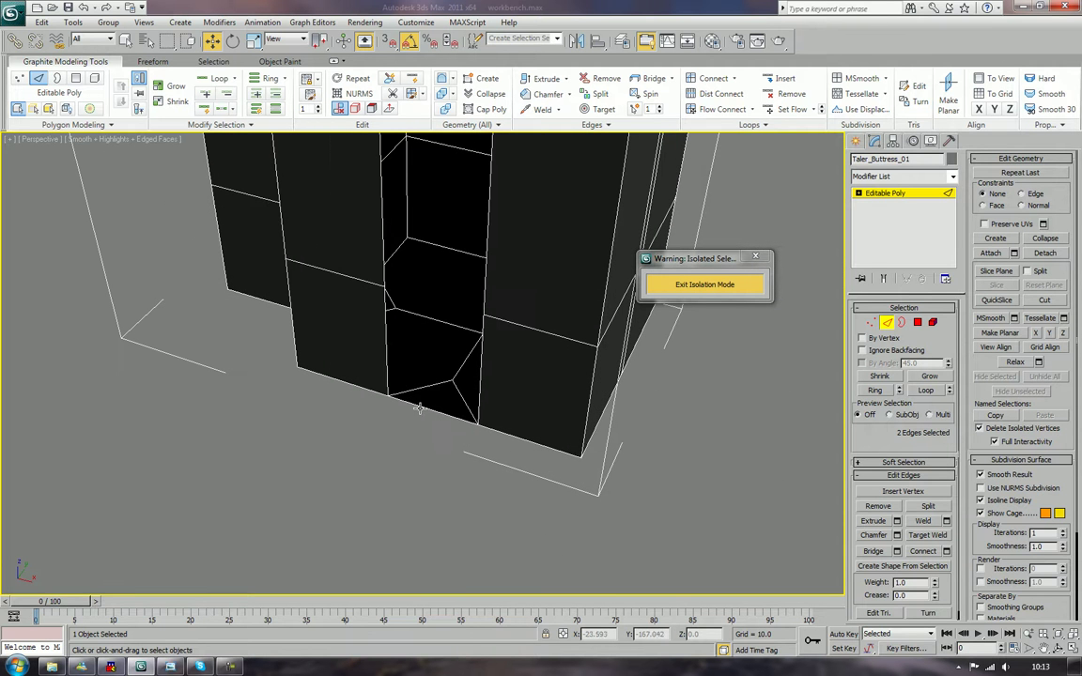
click(387, 355)
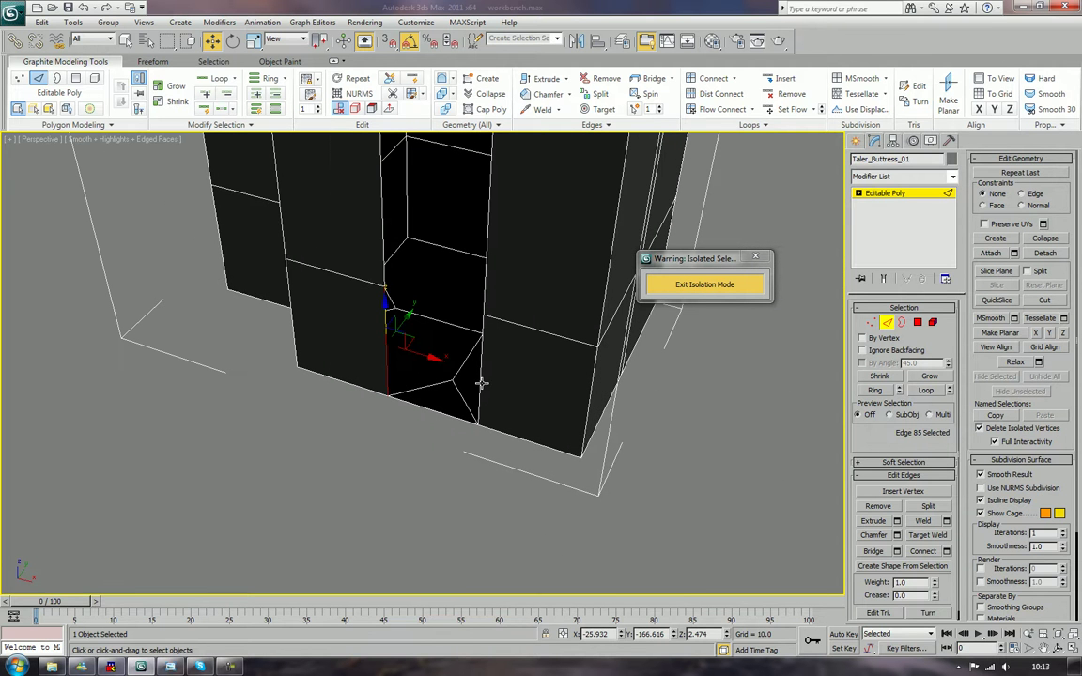
key(ctrl+z)
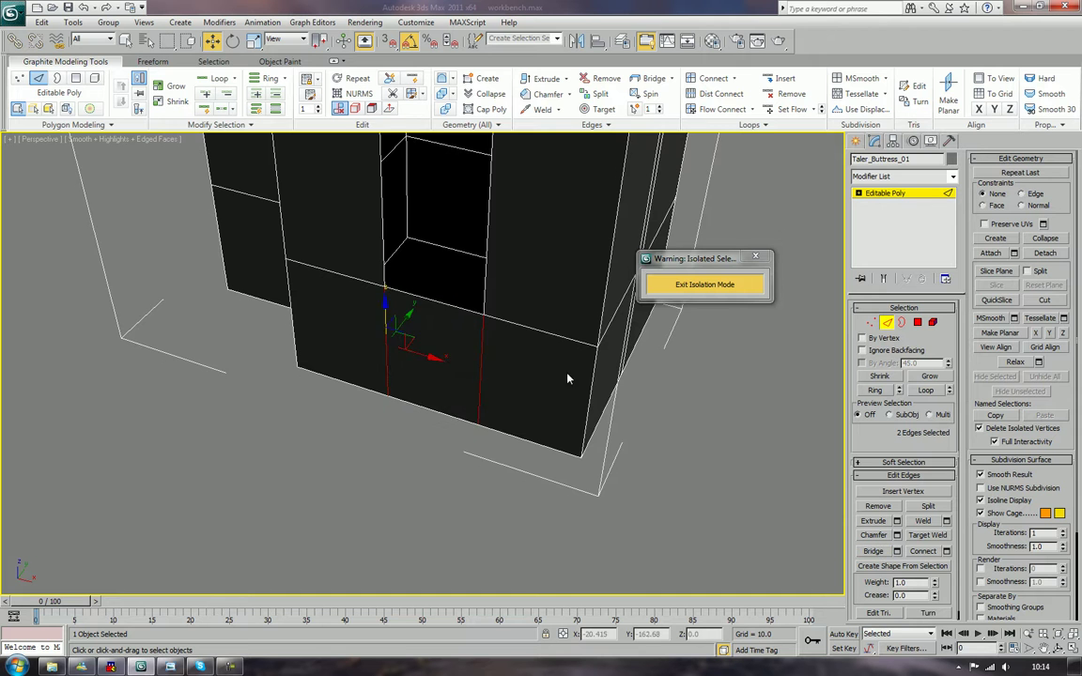
Extend the top edge of the new plinth face about 1.9 units inward along Y to form a ledge.
middle_drag(567, 379, 543, 430)
click(435, 366)
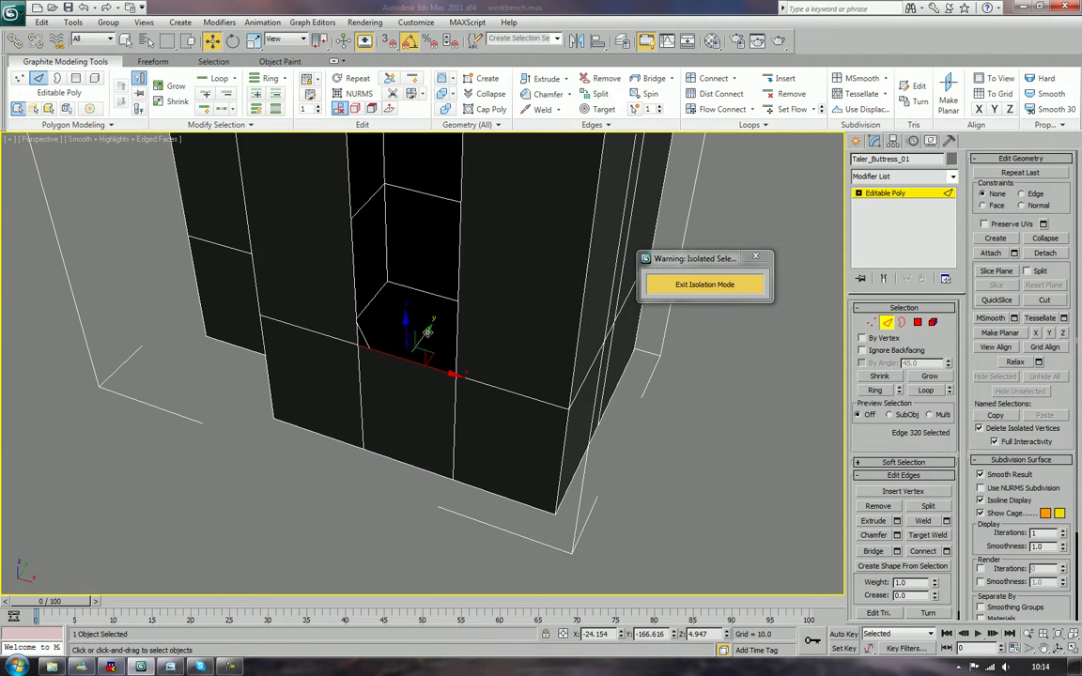
shift+drag(428, 332, 459, 302)
Bridge the ledge's inner edge to the matching edge at the top of the central gap to form the recessed back face.
scroll(413, 300, down, 5)
alt+middle_drag(395, 299, 428, 342)
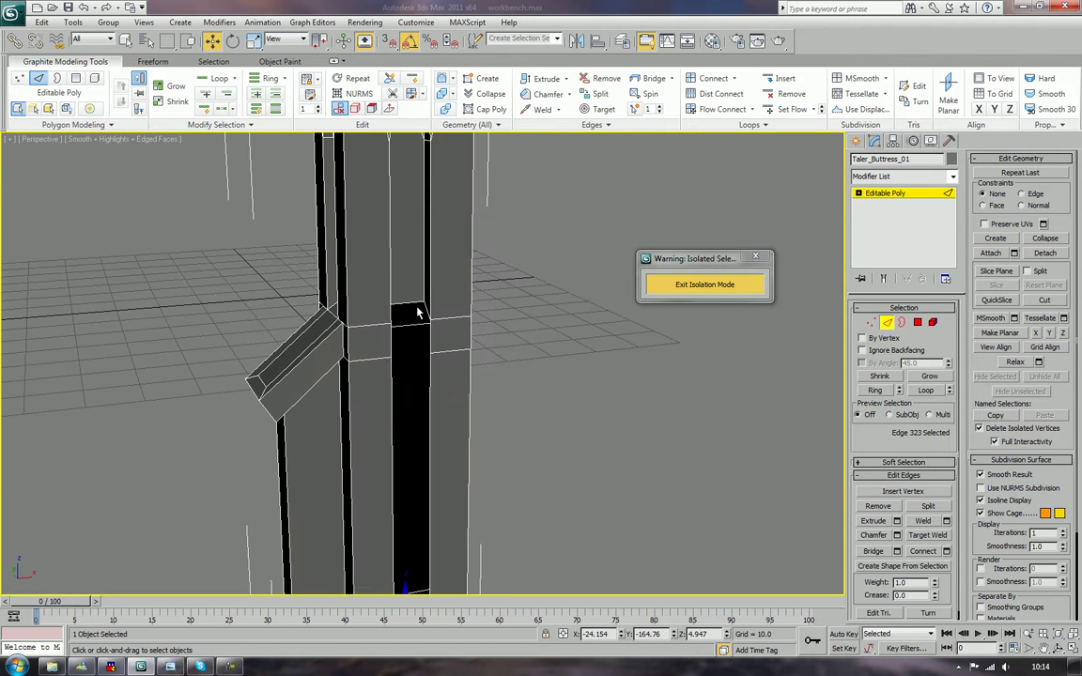
ctrl+click(413, 305)
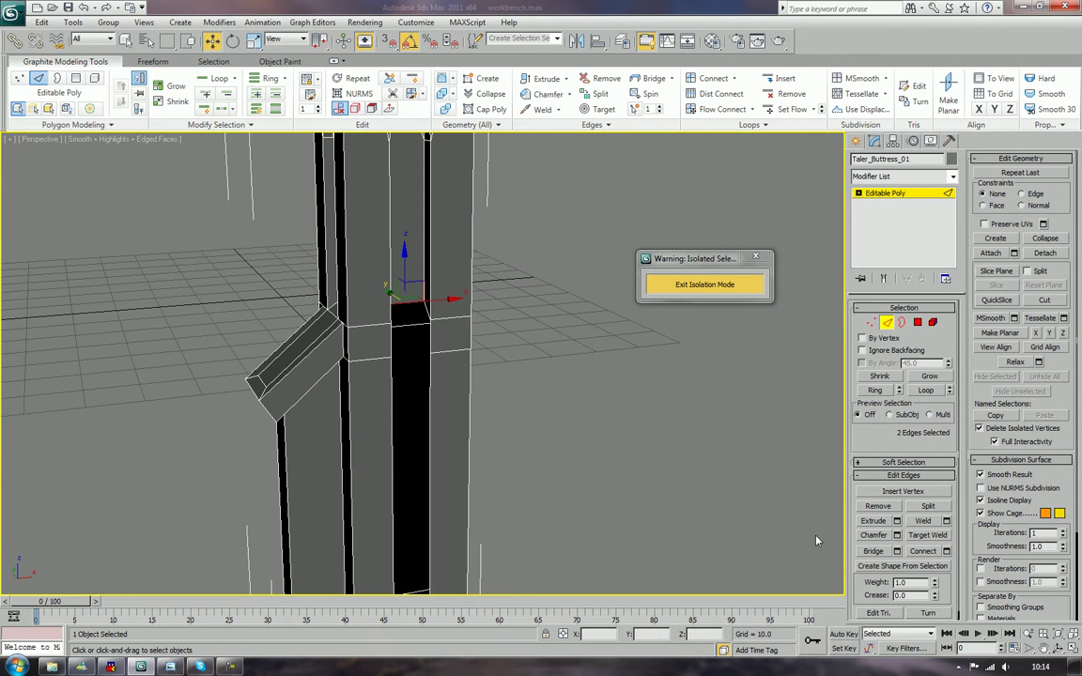
click(862, 553)
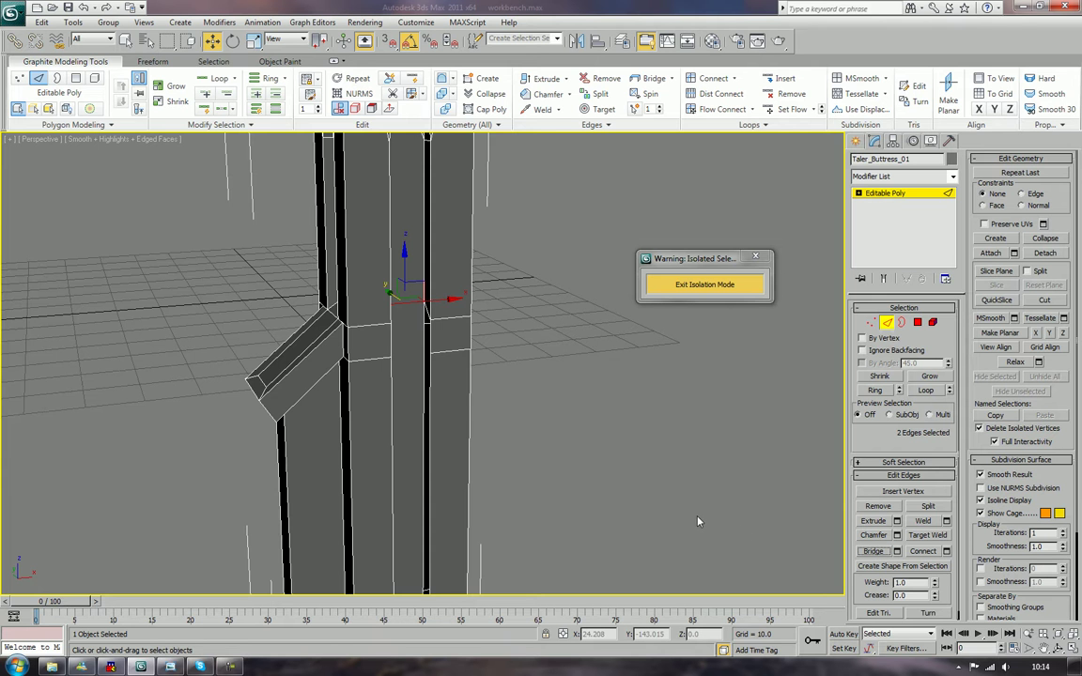
Cap the two tall, narrow border openings on both sides of the recessed back face.
alt+middle_drag(697, 521, 663, 392)
scroll(730, 561, down, 2)
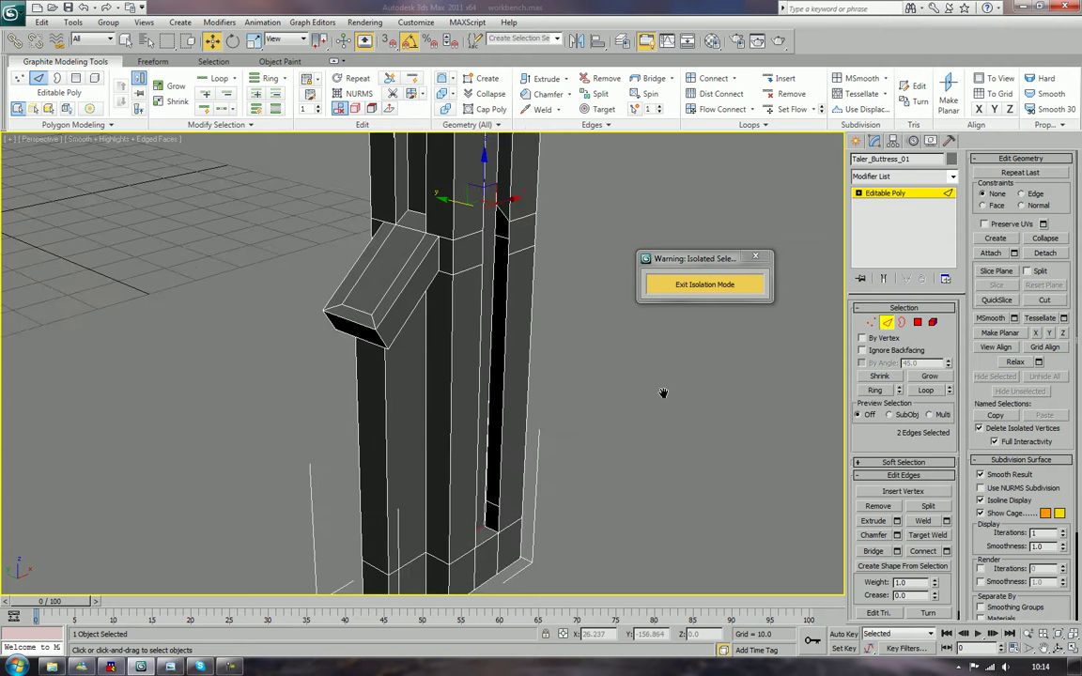
click(902, 322)
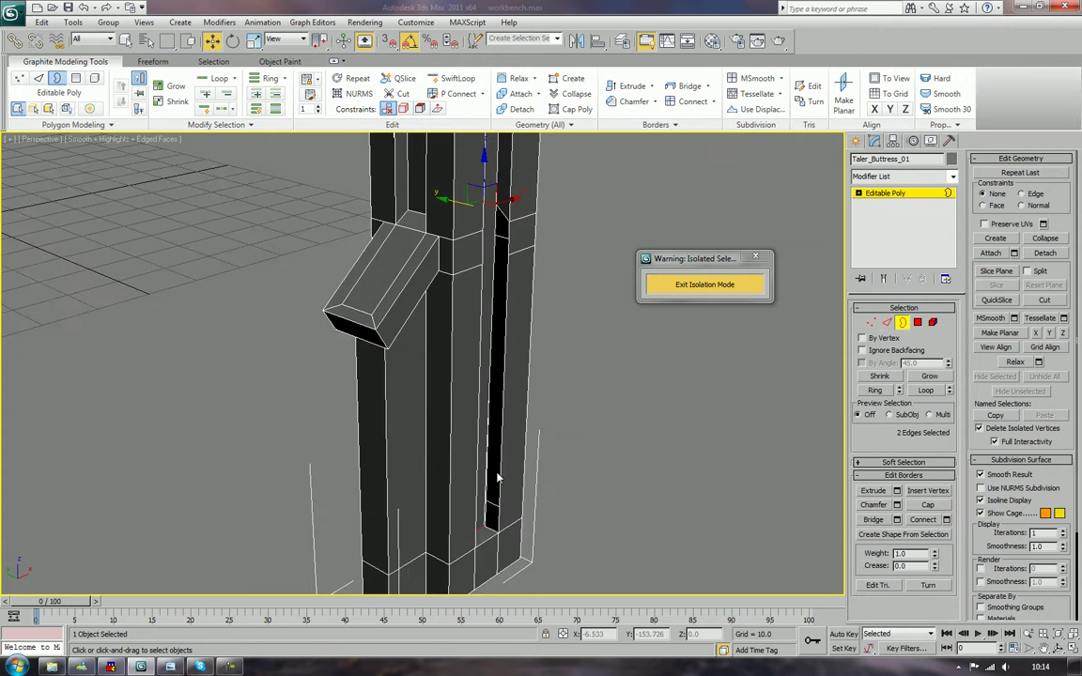
click(500, 471)
alt+middle_drag(531, 443, 490, 489)
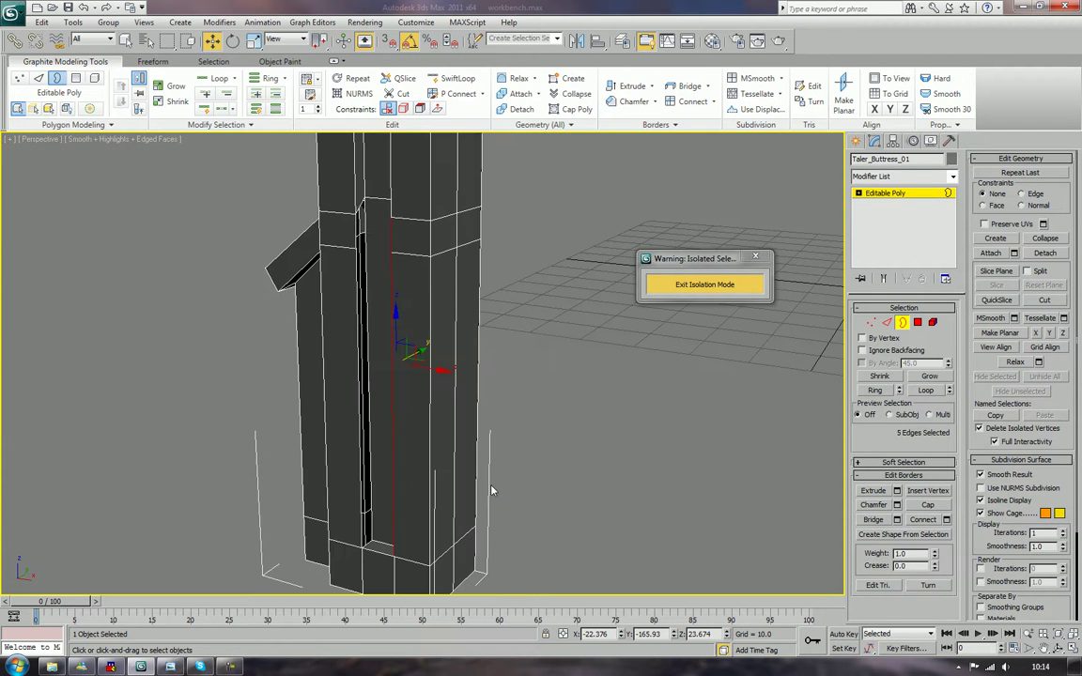
ctrl+click(368, 501)
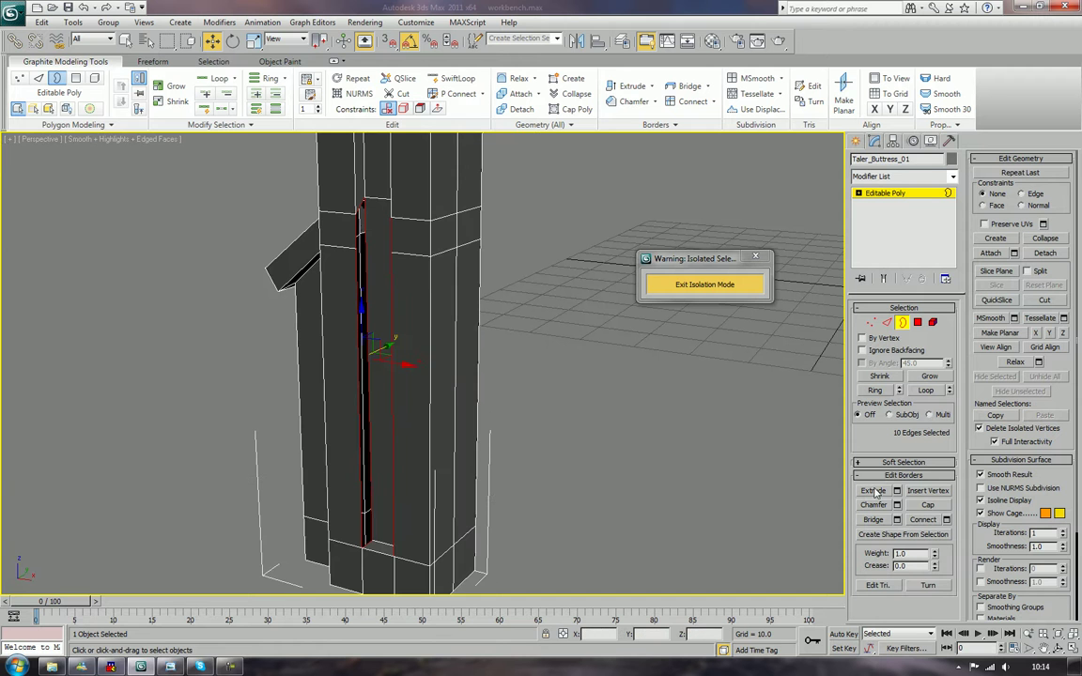
click(928, 505)
Move the inner edge of the ledge at the recess base about 0.4 units outward along Y, then clear the selection.
alt+middle_drag(742, 563, 616, 500)
scroll(594, 517, up, 4)
middle_drag(616, 499, 648, 435)
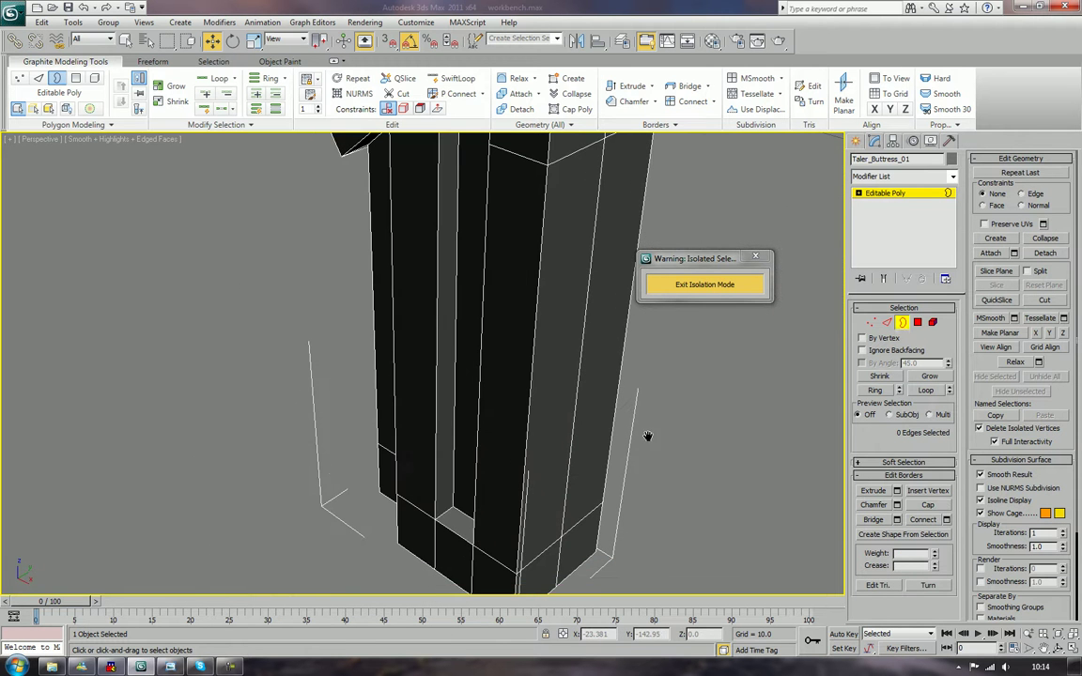
key(q)
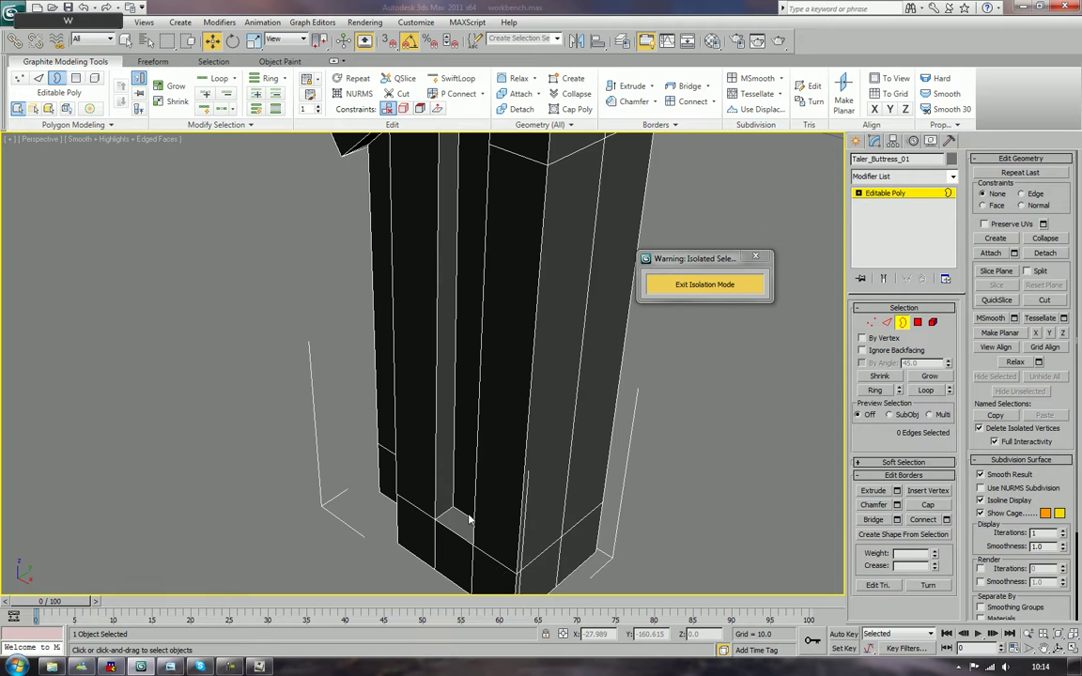
key(2)
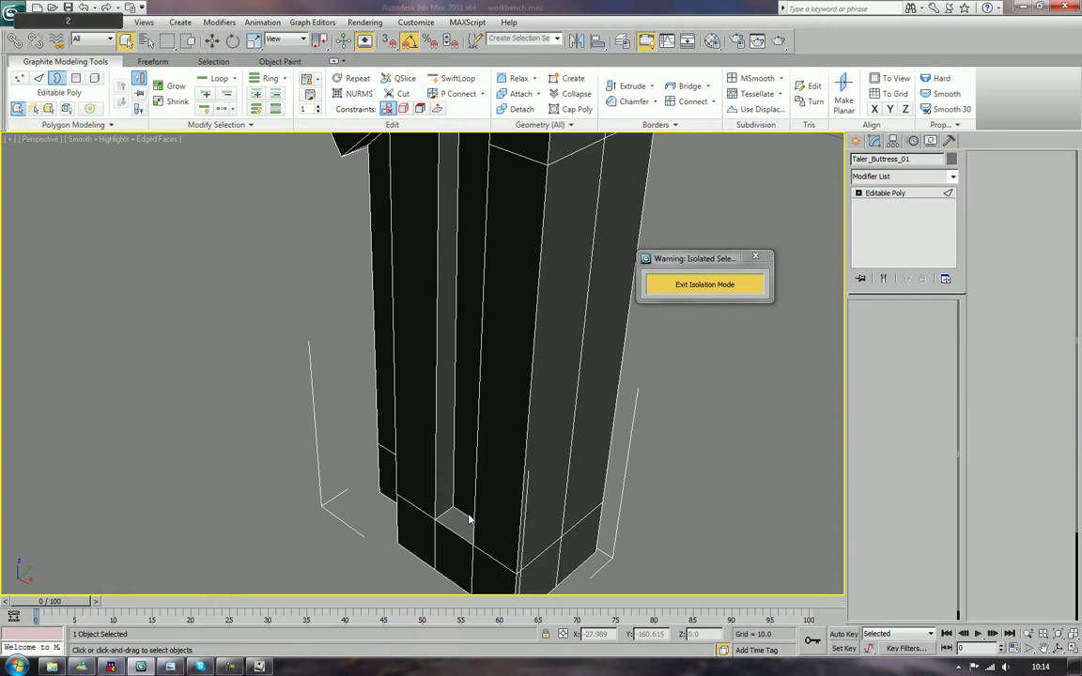
click(469, 517)
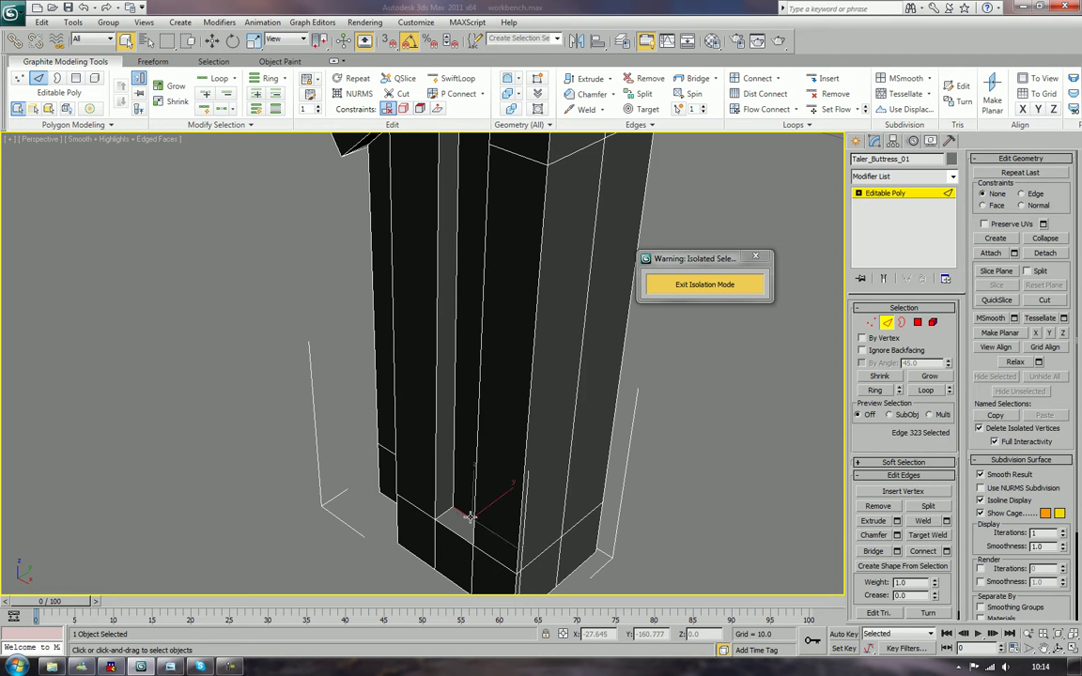
key(w)
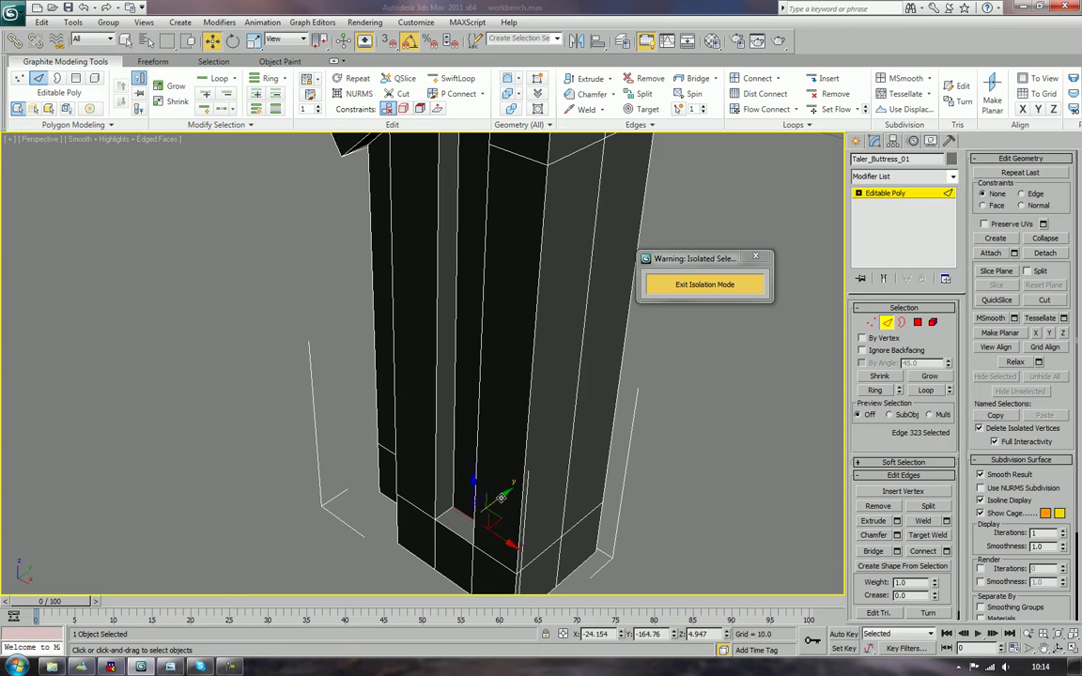
drag(499, 498, 498, 500)
scroll(501, 501, down, 6)
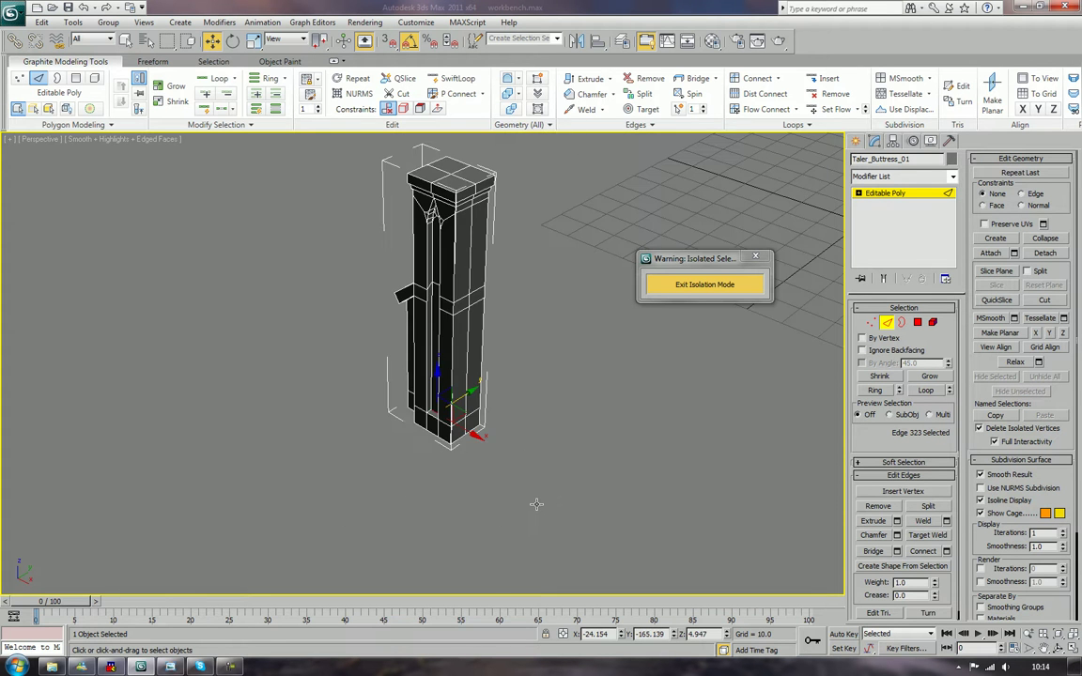
alt+middle_drag(536, 504, 659, 484)
click(658, 484)
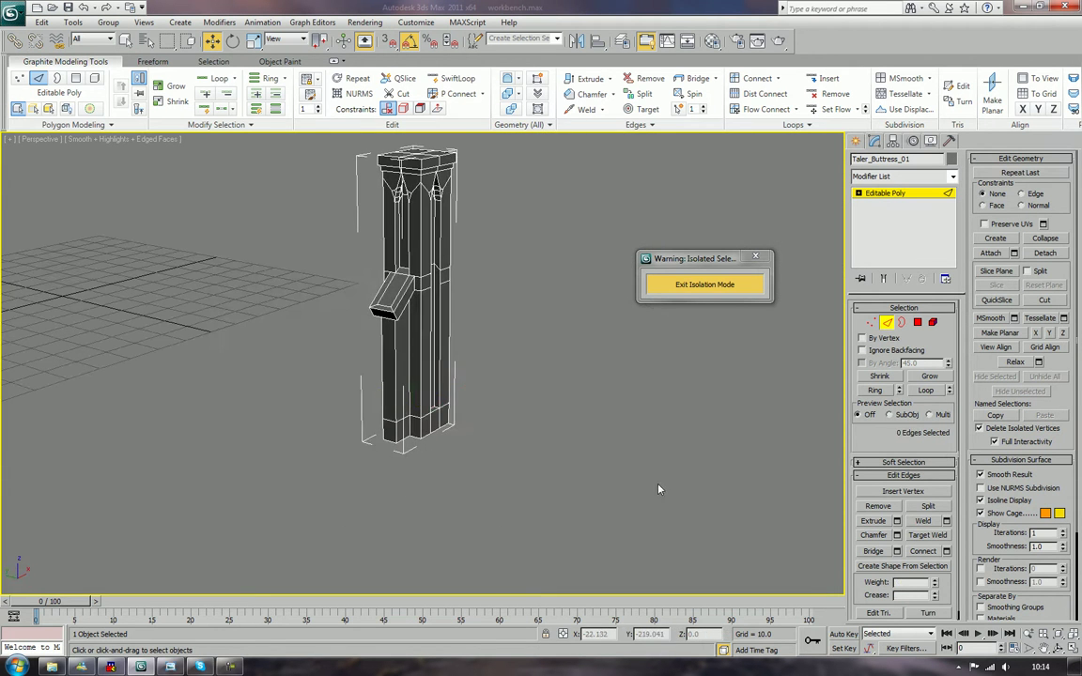
alt+middle_drag(541, 446, 376, 230)
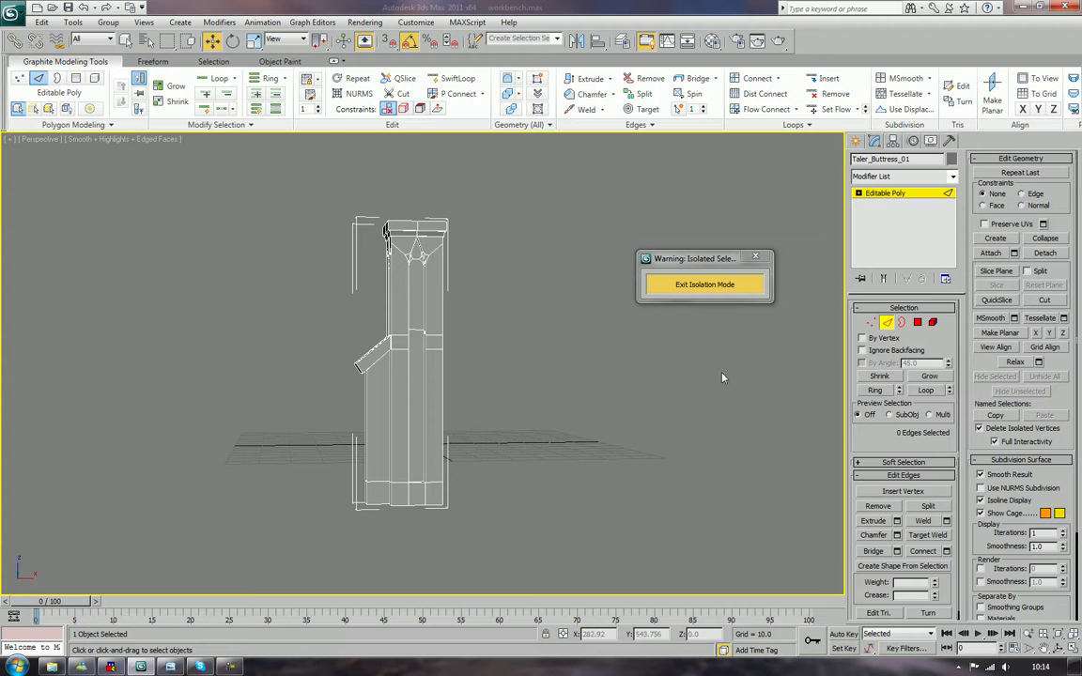
Move the outer vertices of the buttress's sloped ledge and the column face below it slightly inward along X.
click(870, 325)
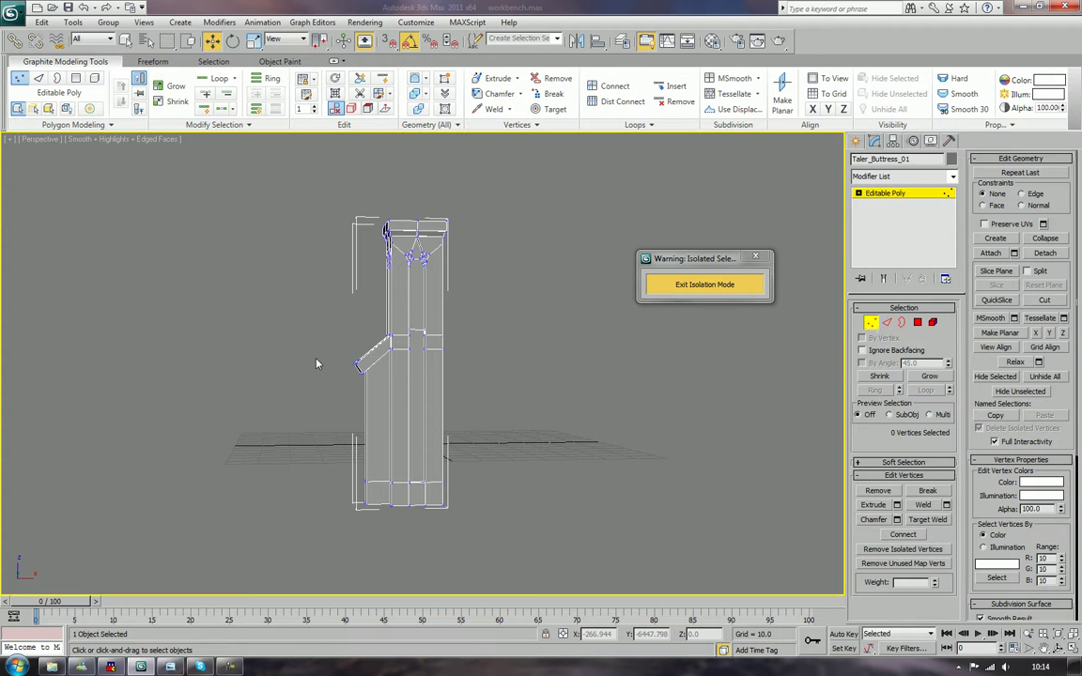
drag(335, 342, 374, 529)
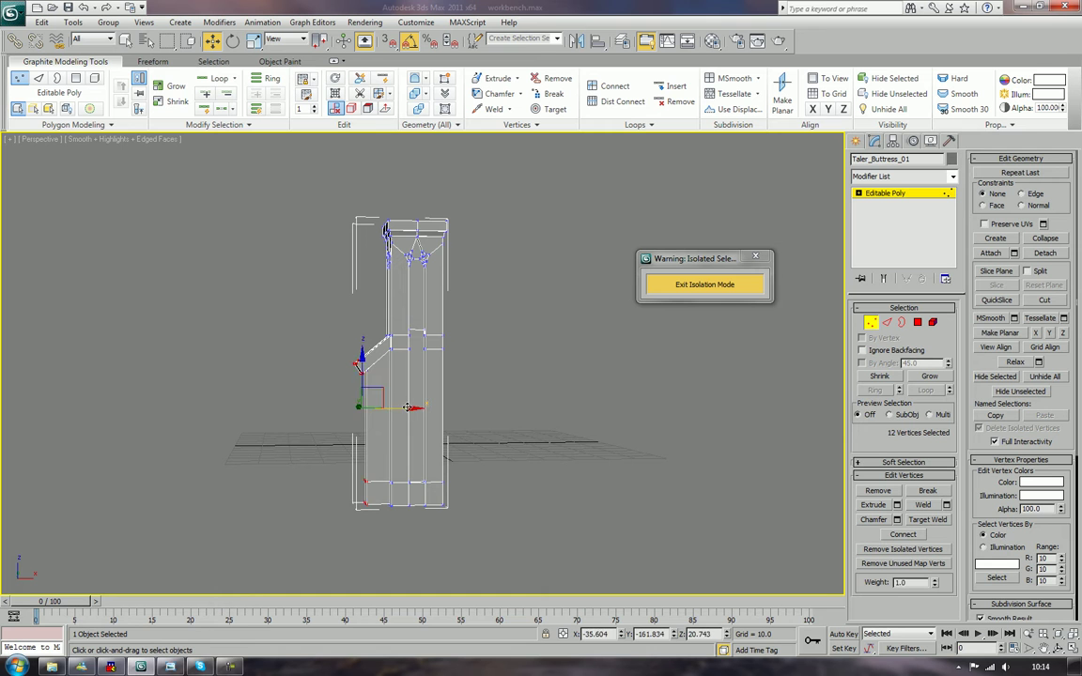
drag(407, 406, 412, 407)
click(326, 406)
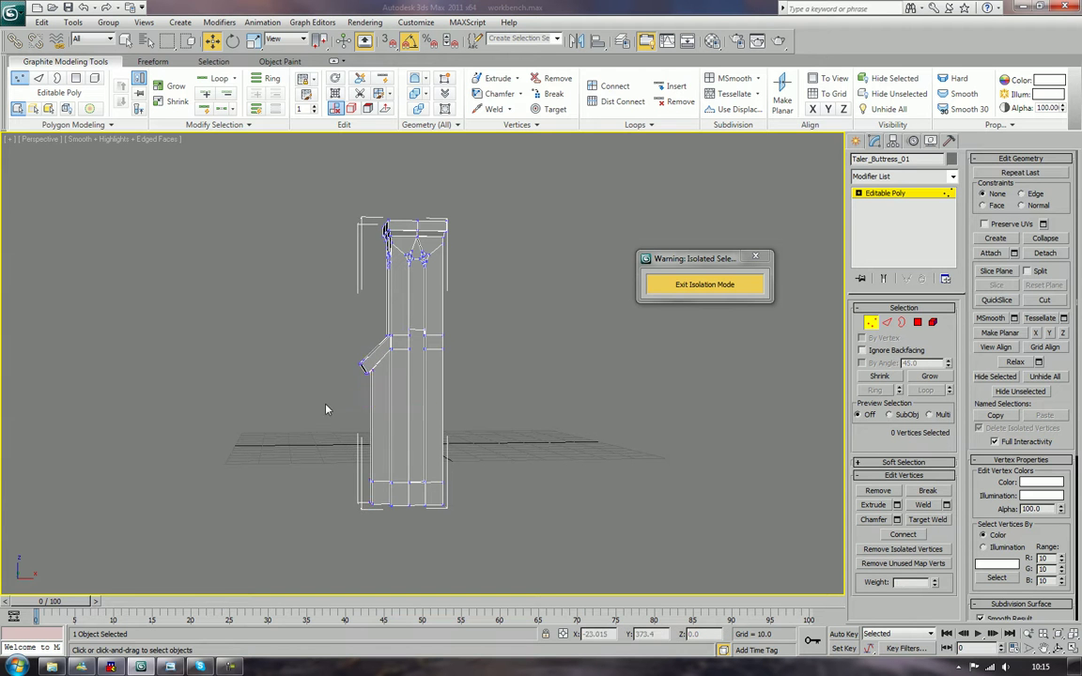
Adjust the lower and upper corner vertices at the outer tip of the sloped ledge, moving them slightly inward.
scroll(326, 409, up, 5)
middle_drag(347, 405, 440, 397)
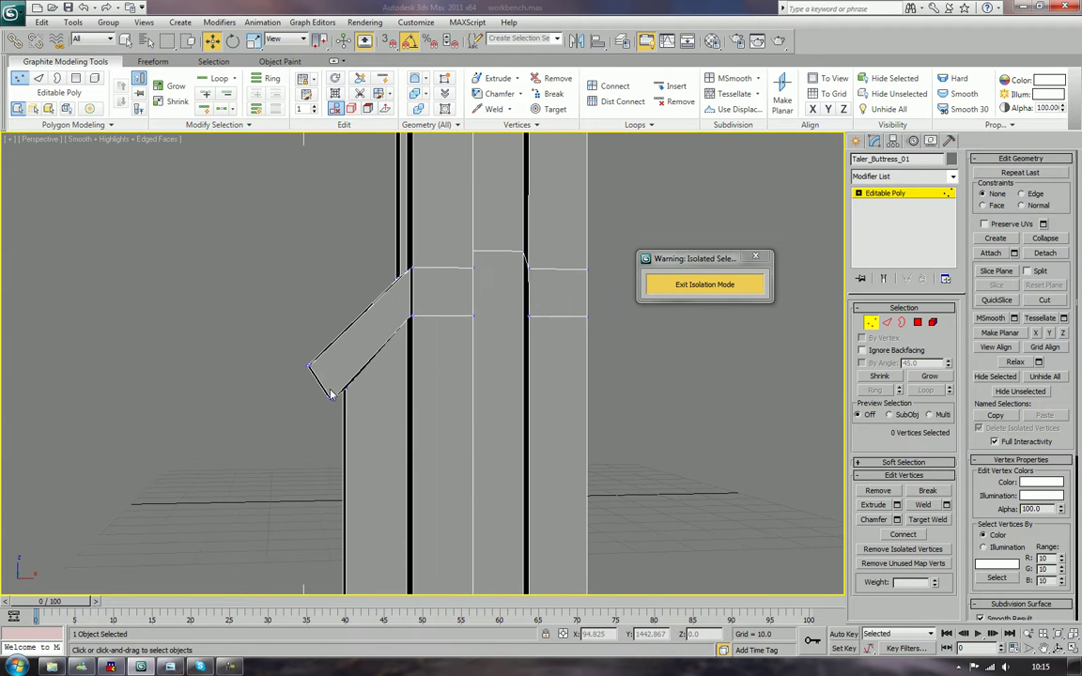
middle_drag(325, 401, 336, 361)
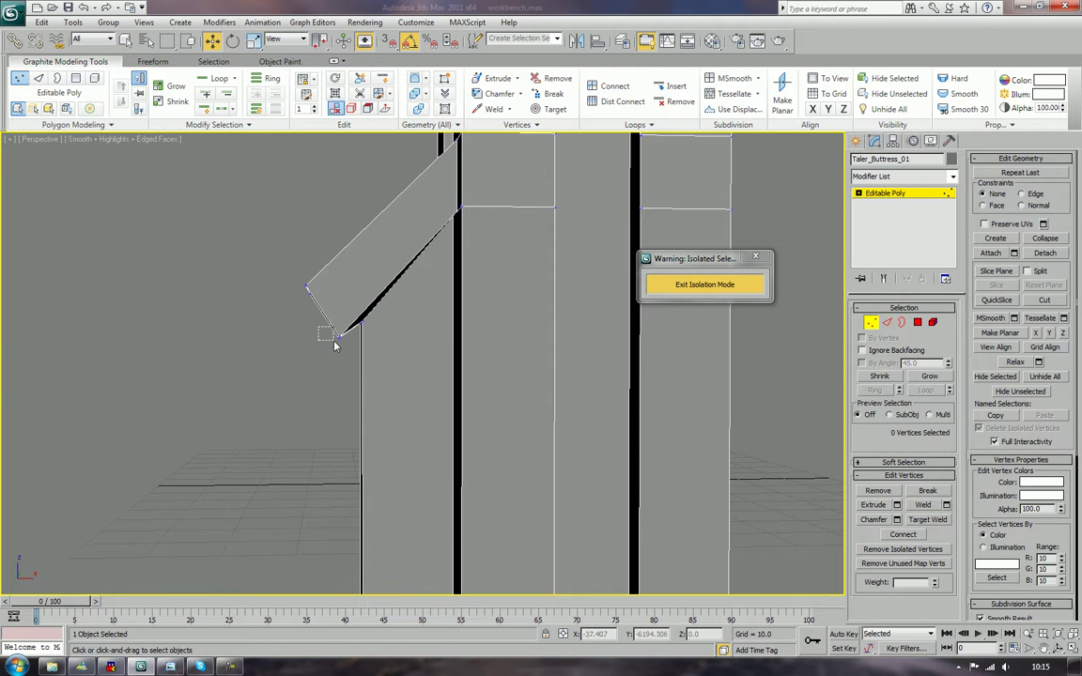
drag(349, 357, 371, 329)
drag(285, 273, 331, 291)
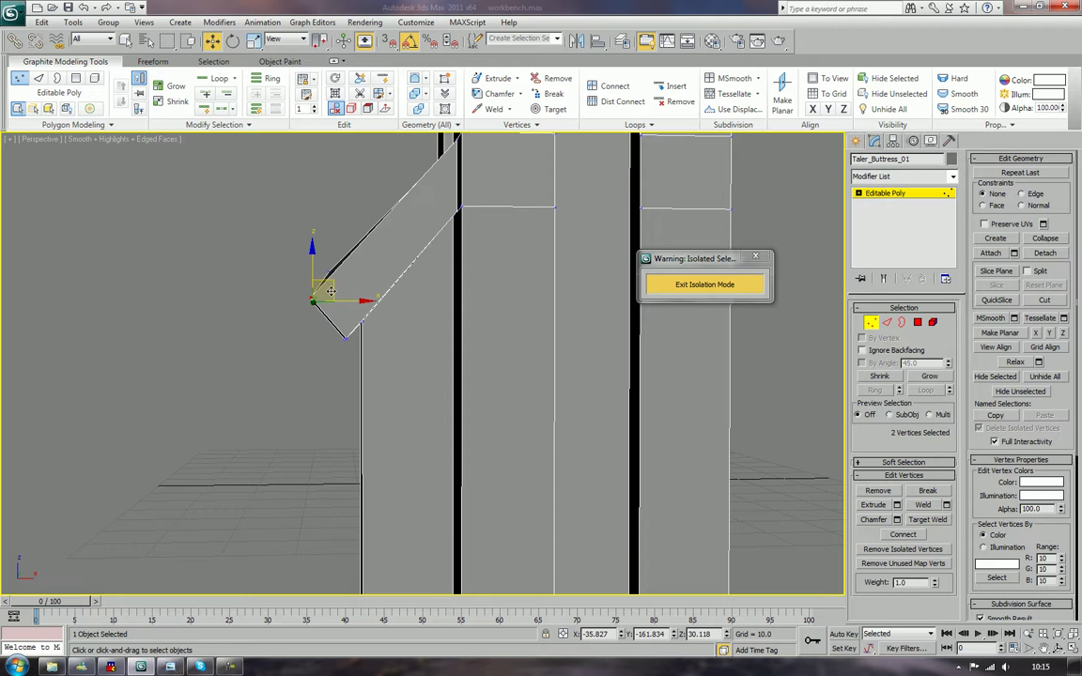
alt+middle_drag(331, 291, 331, 316)
click(356, 323)
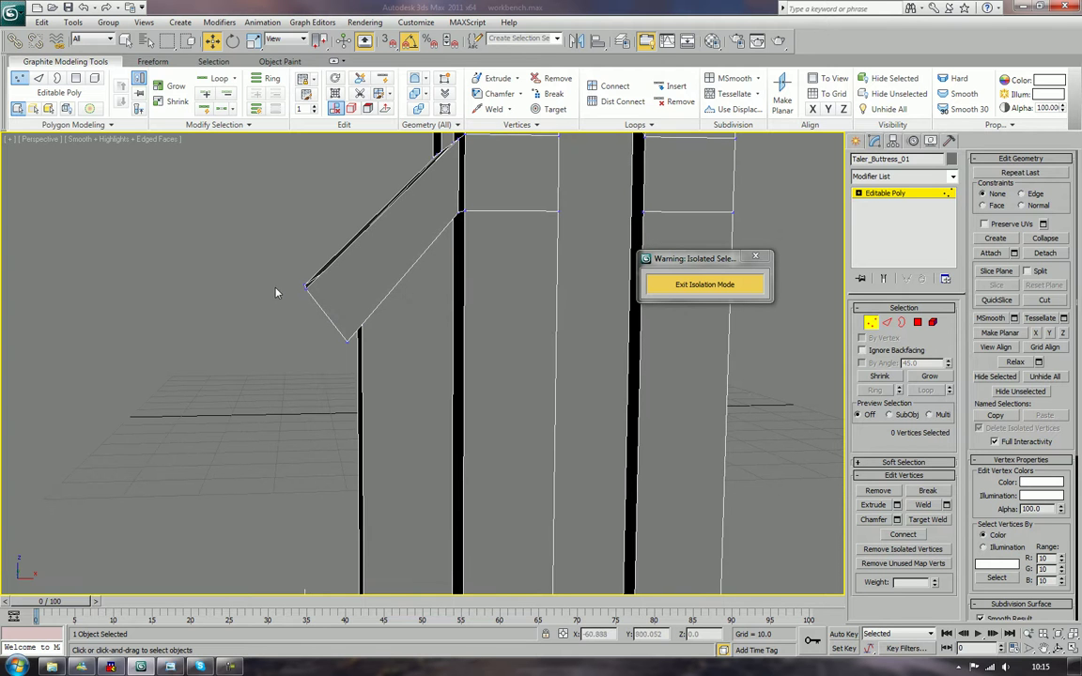
In the front view, move the two upper corner vertices of the ledge's outer tip slightly inward and down.
drag(298, 282, 313, 304)
key(f)
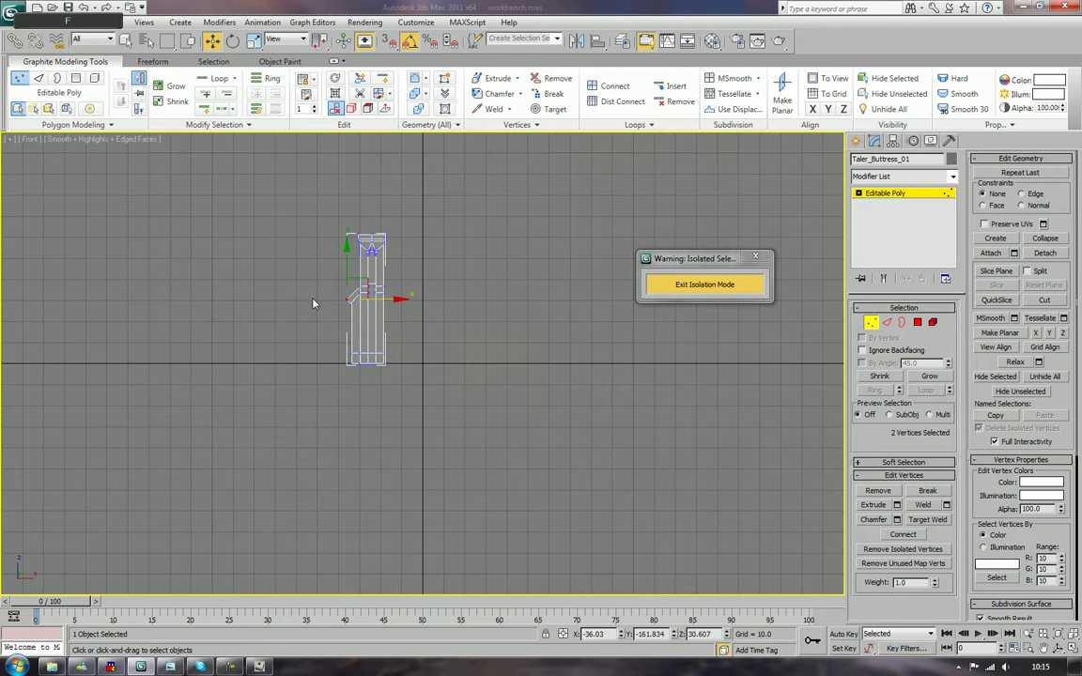
key(z)
scroll(485, 447, up, 10)
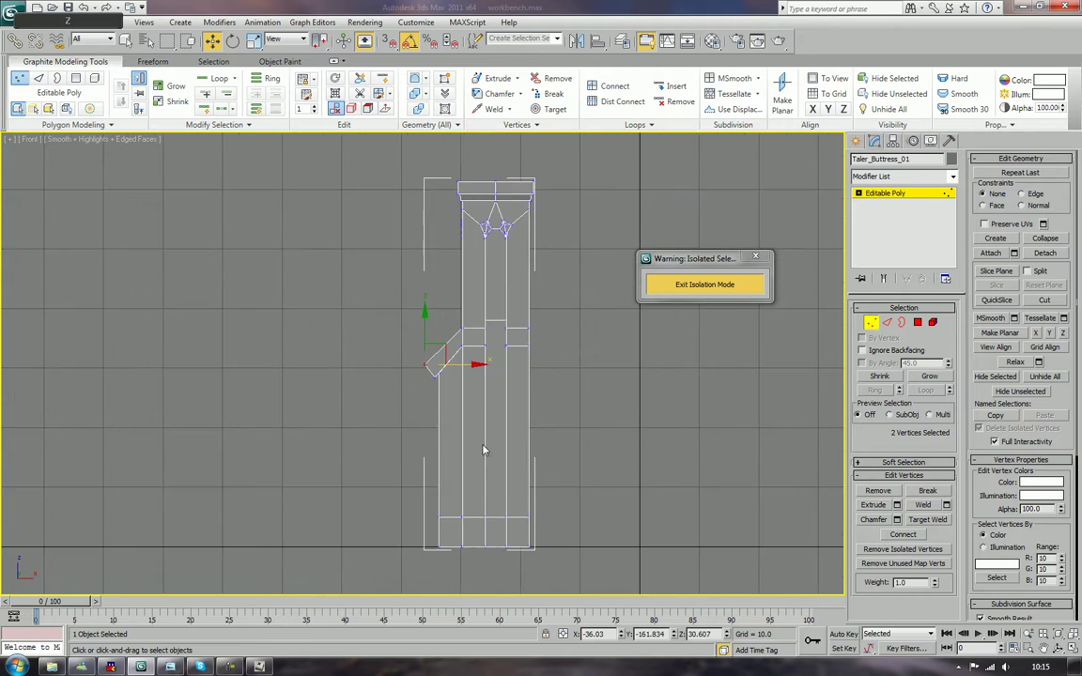
scroll(447, 514, up, 4)
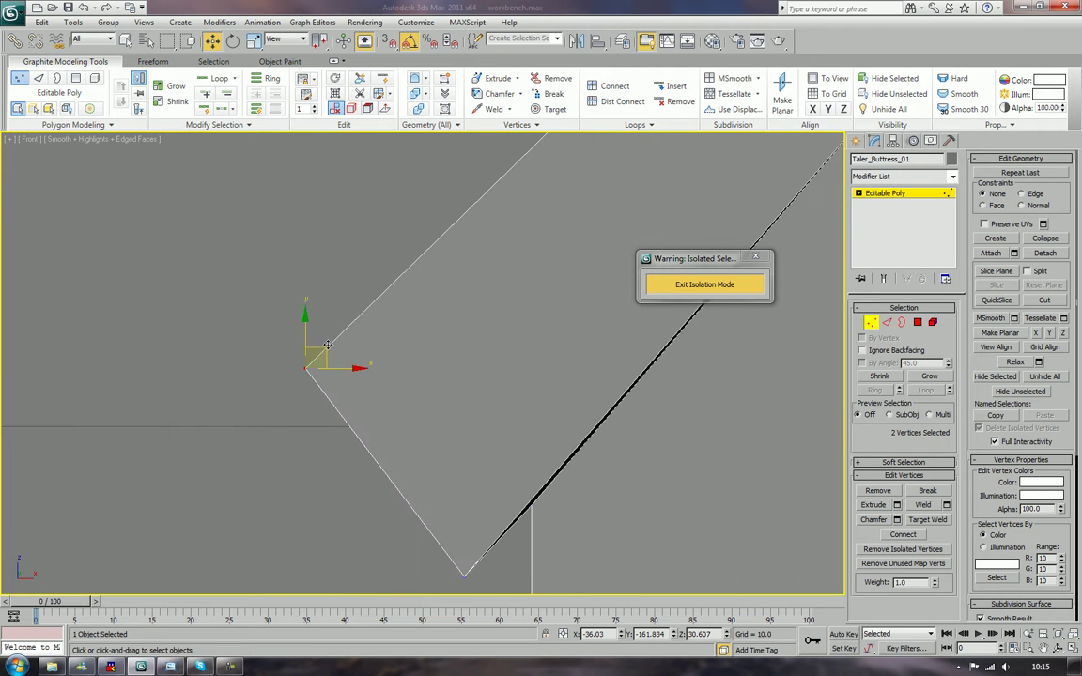
drag(327, 345, 342, 381)
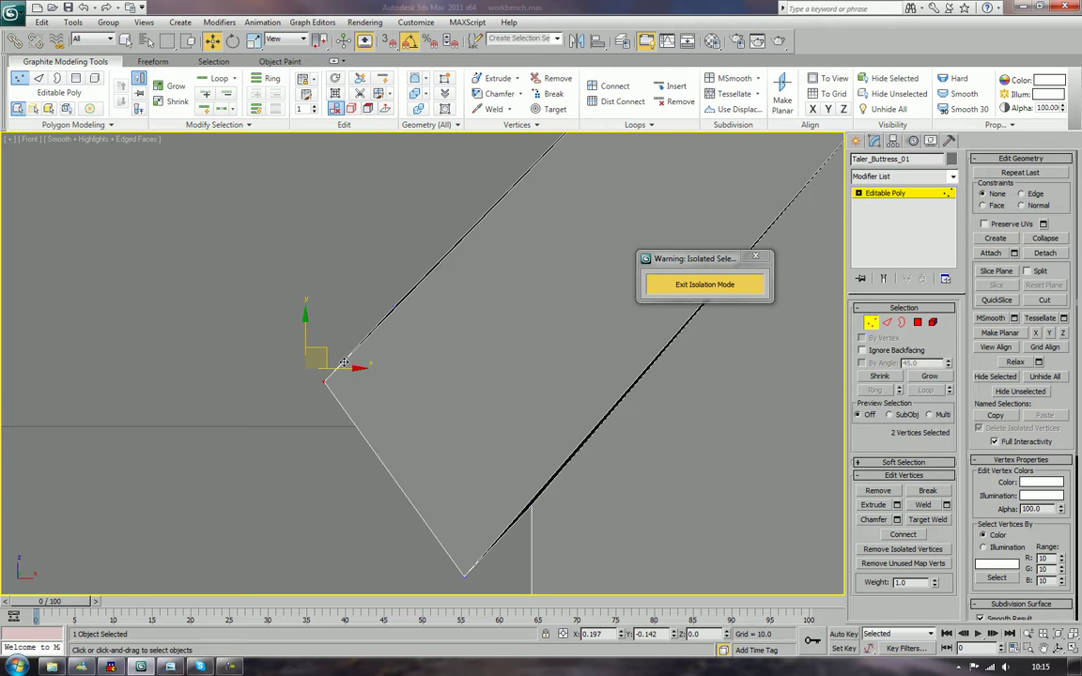
Move the lower corner vertices of the ledge's outer tip slightly up and inward to square off the end.
middle_drag(424, 442, 431, 330)
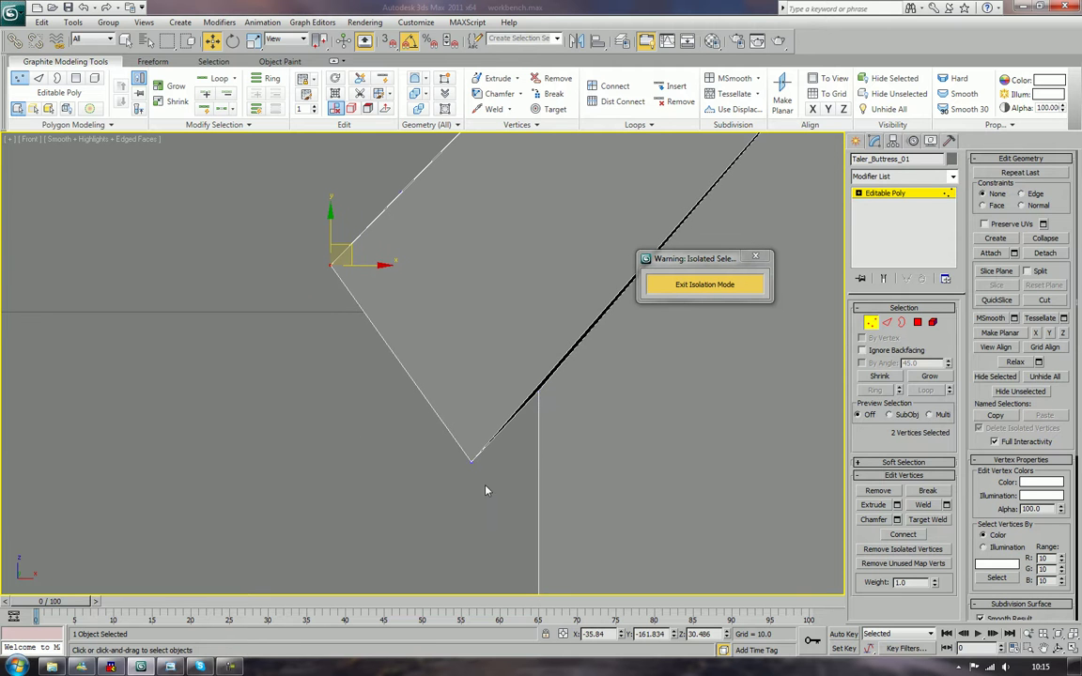
drag(493, 483, 419, 431)
drag(490, 445, 514, 425)
click(425, 468)
scroll(504, 420, down, 5)
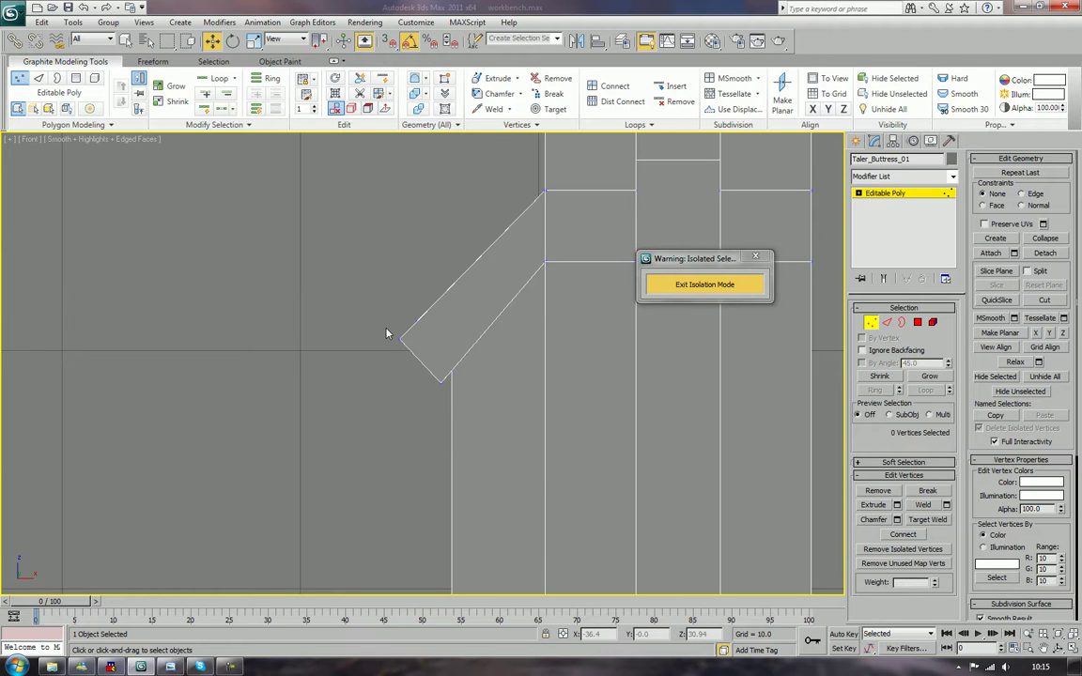
Leave isolation mode and vertex editing, and select the TEMPLATE_BUTTRESS object.
click(727, 289)
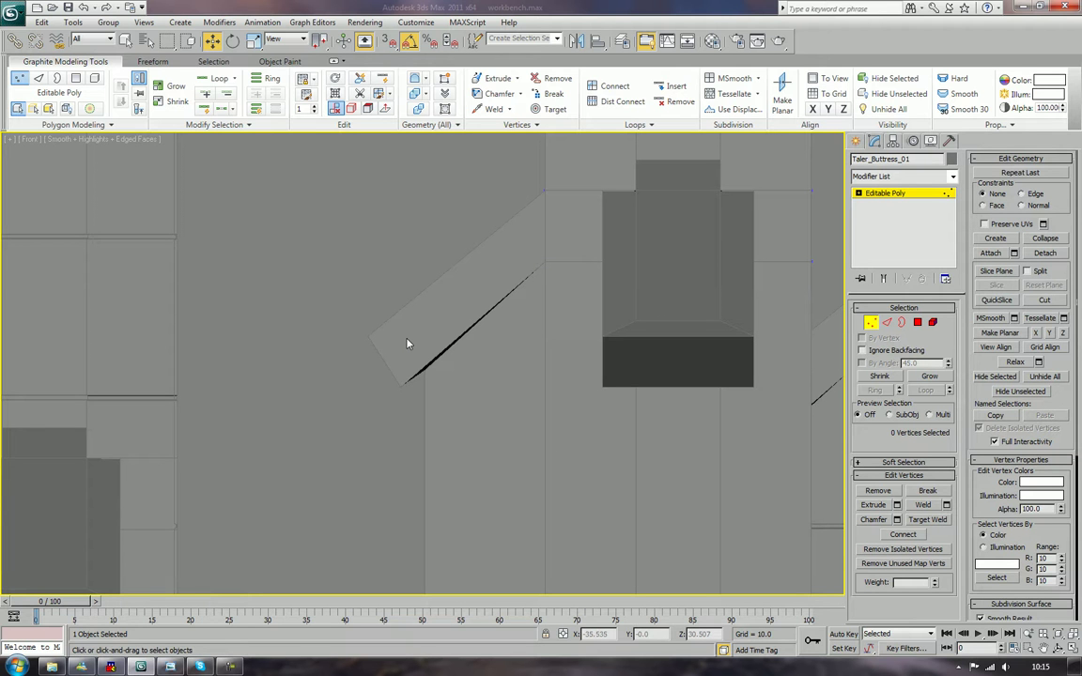
click(870, 325)
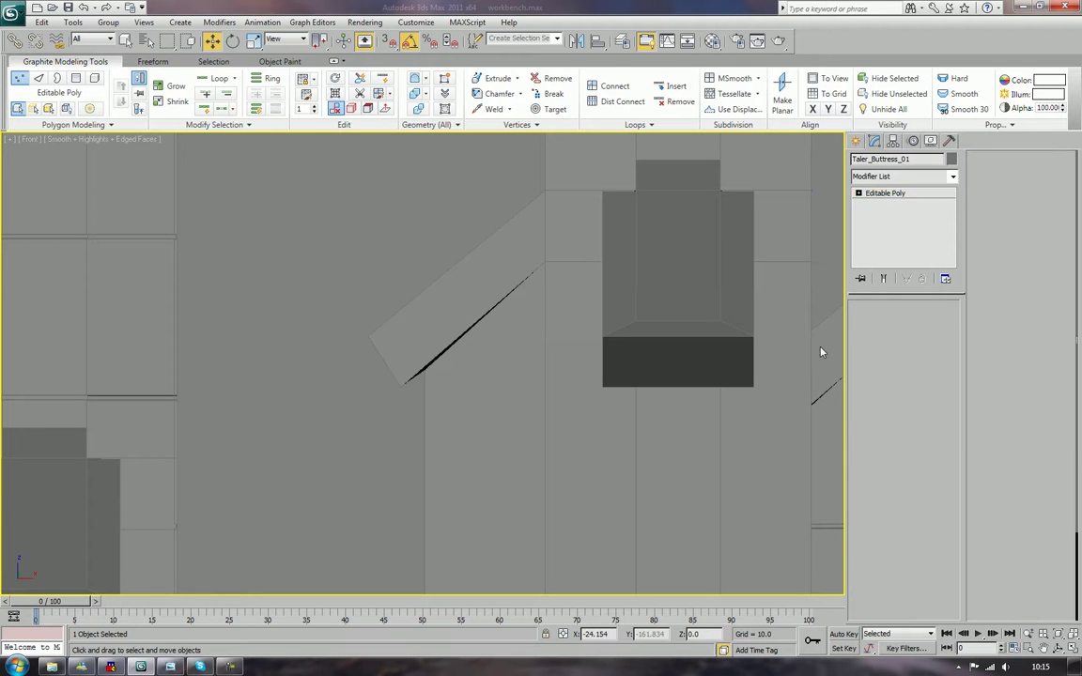
click(606, 368)
click(568, 379)
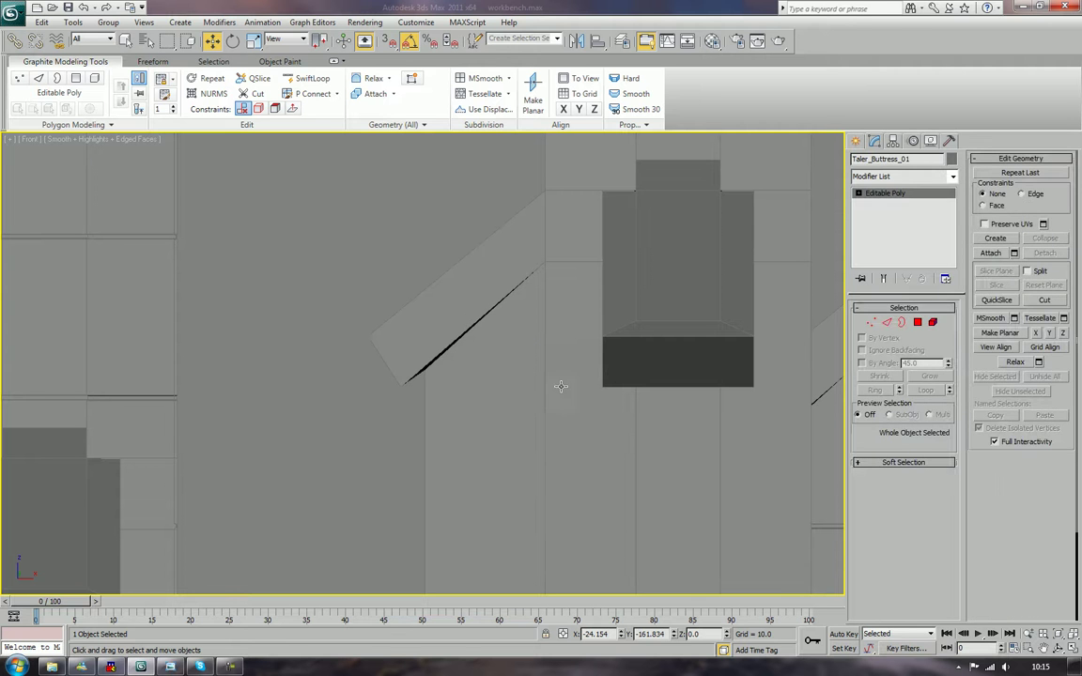
click(486, 280)
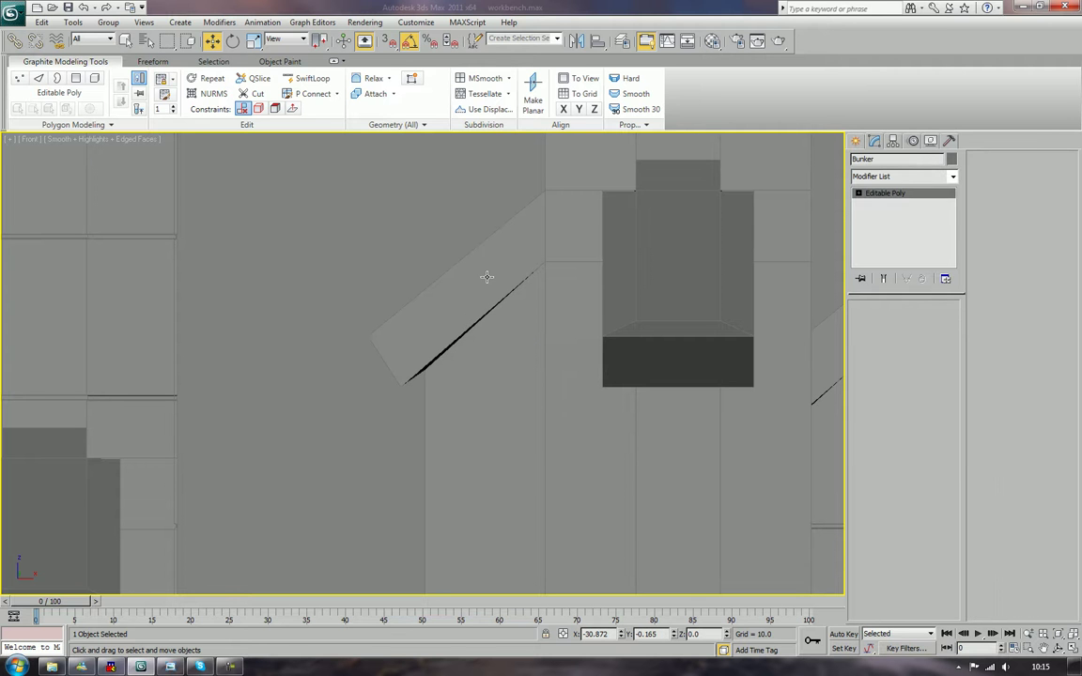
right_click(482, 273)
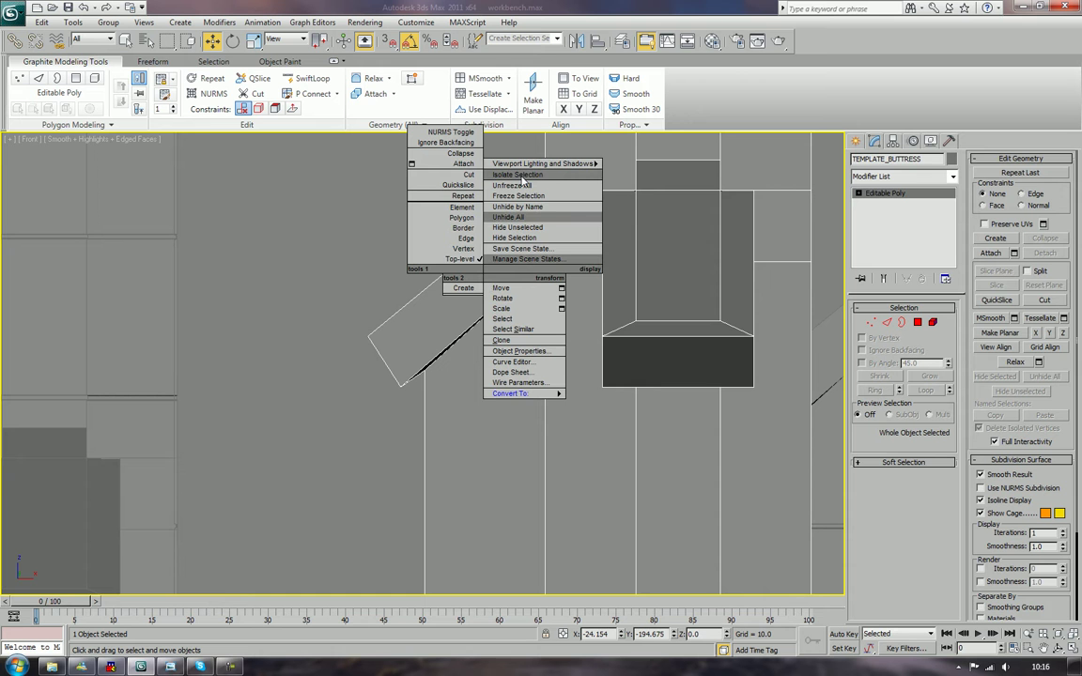
scroll(339, 475, down, 5)
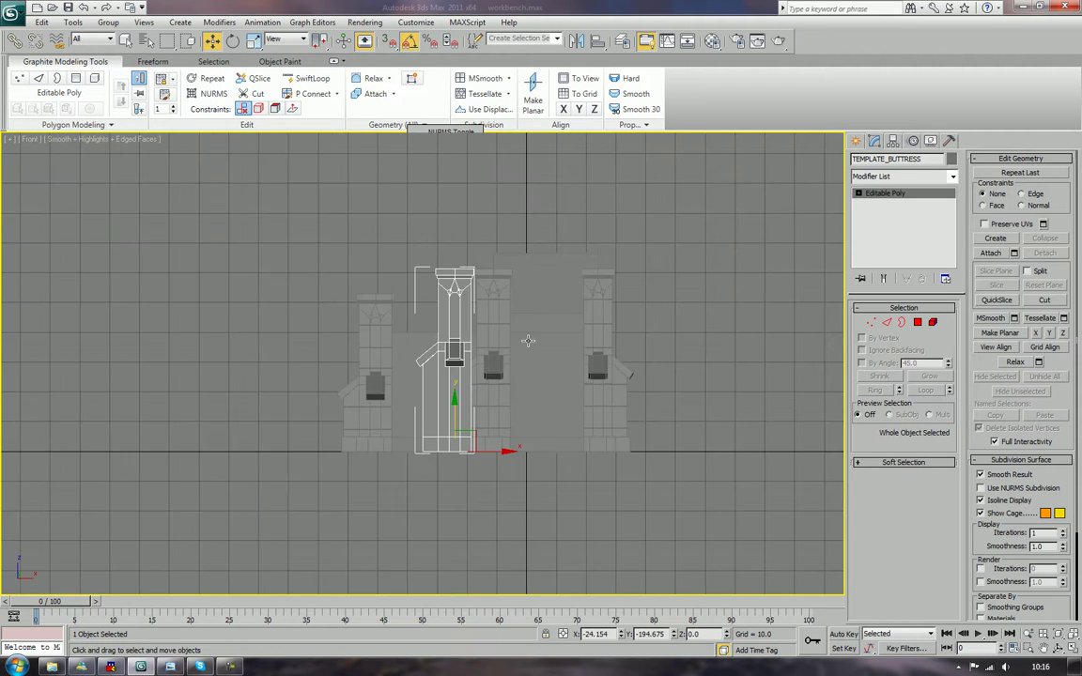
In the perspective view, select Taler_Buttress_01 and isolate it.
key(p)
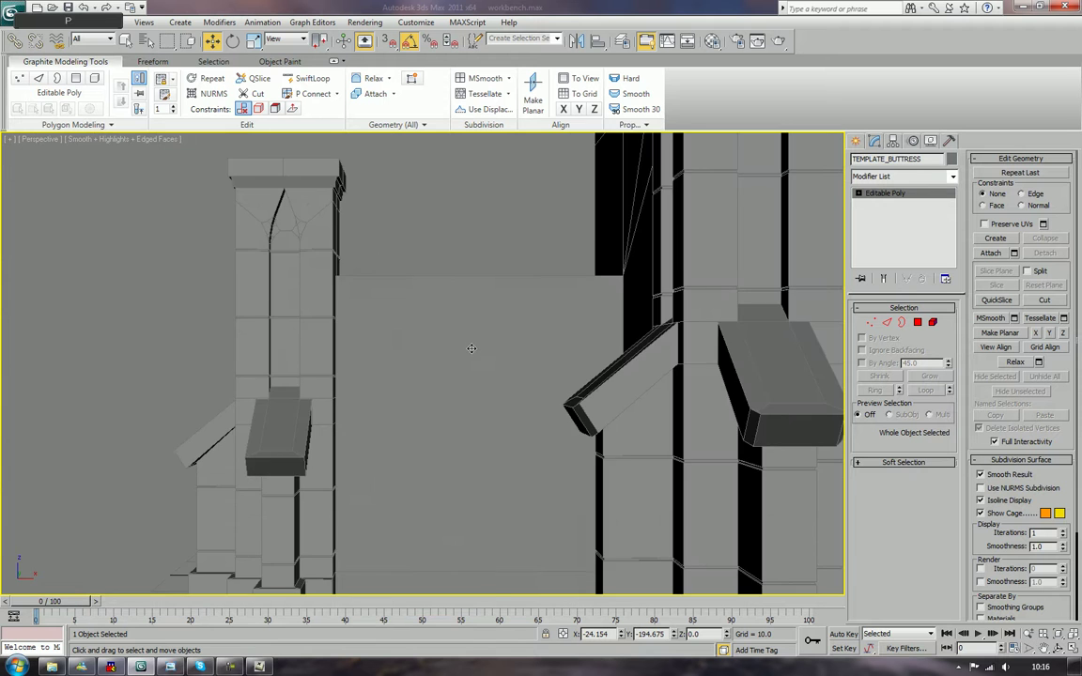
key(z)
alt+middle_drag(369, 320, 699, 458)
scroll(699, 458, down, 5)
alt+middle_drag(665, 419, 655, 457)
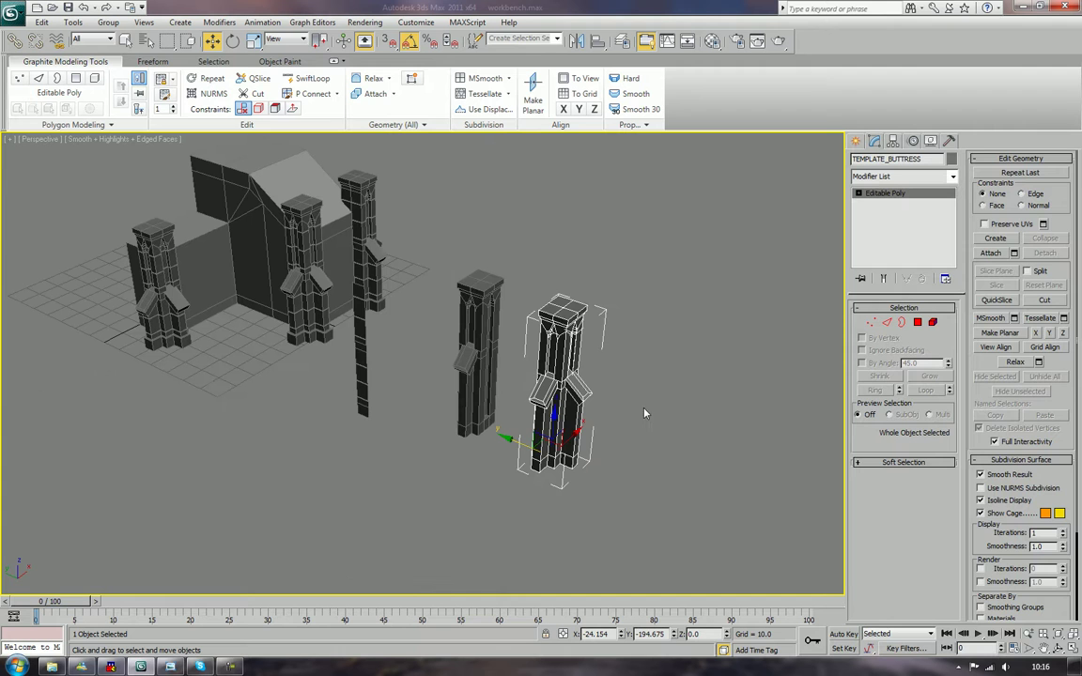
click(485, 327)
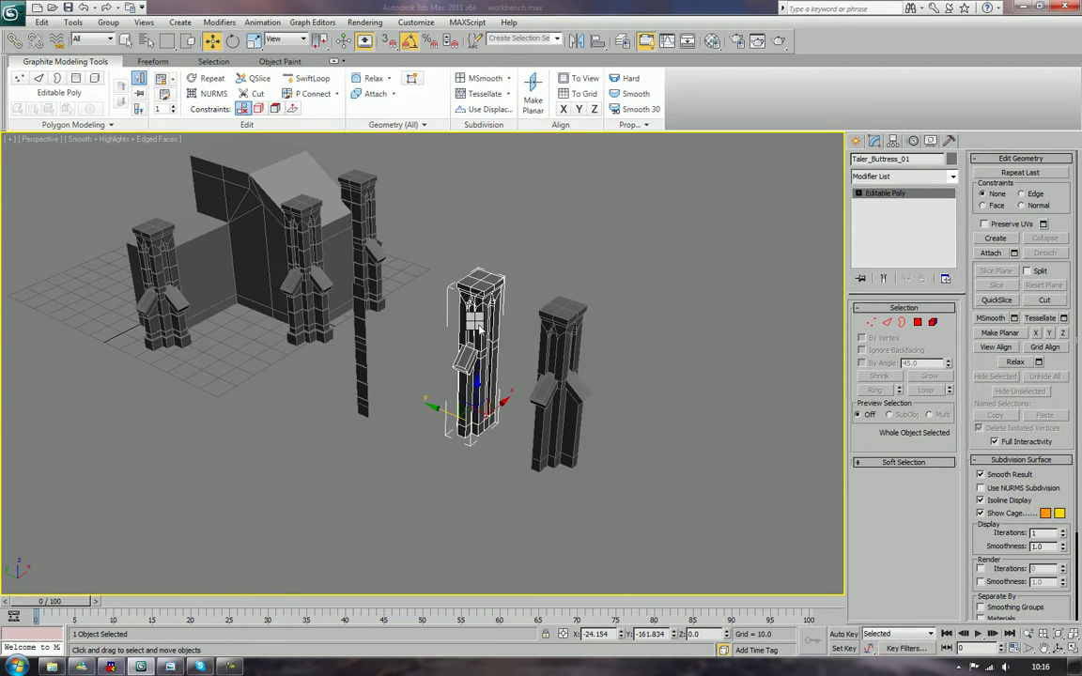
right_click(479, 322)
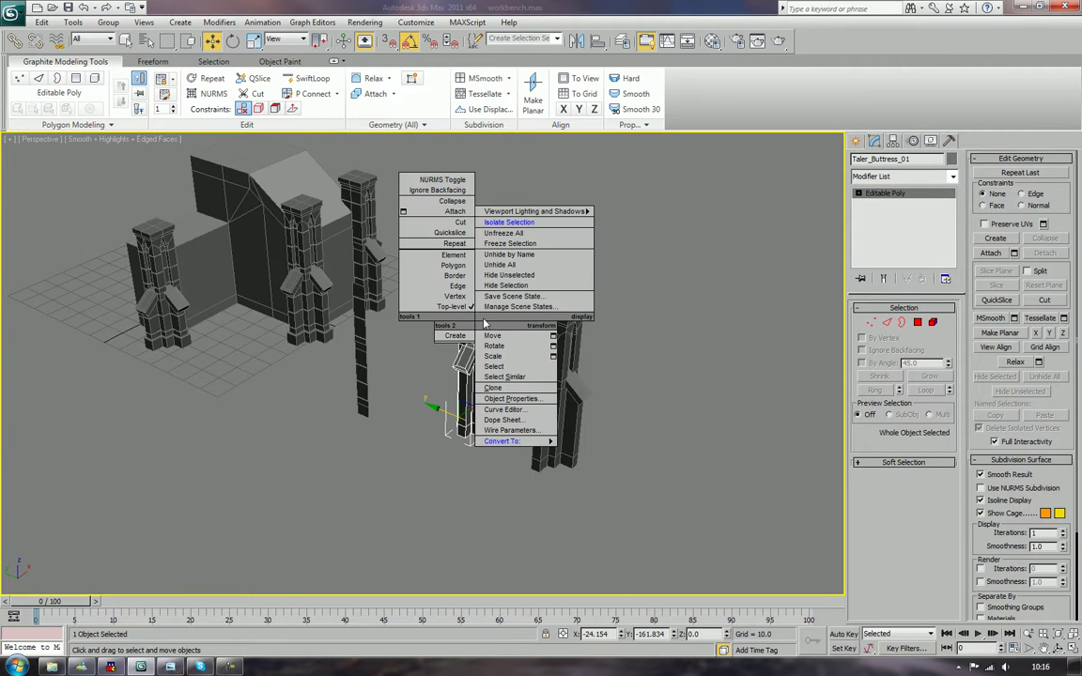
click(507, 222)
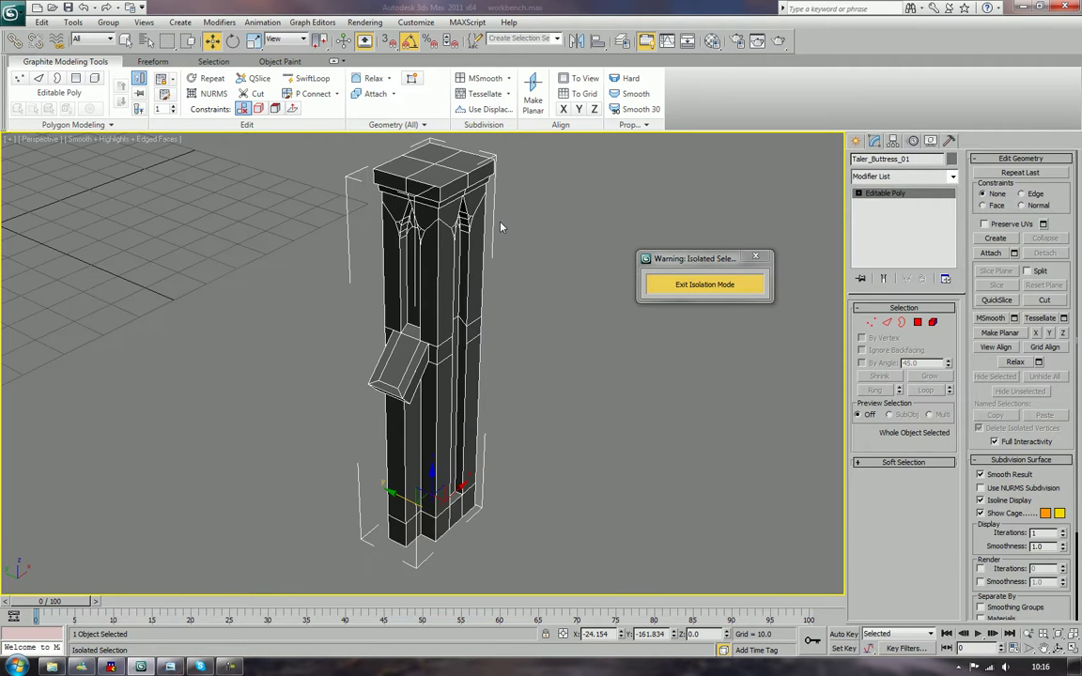
Examine the isolated buttress and its sloped ledge profile in the front and perspective views.
key(f)
key(z)
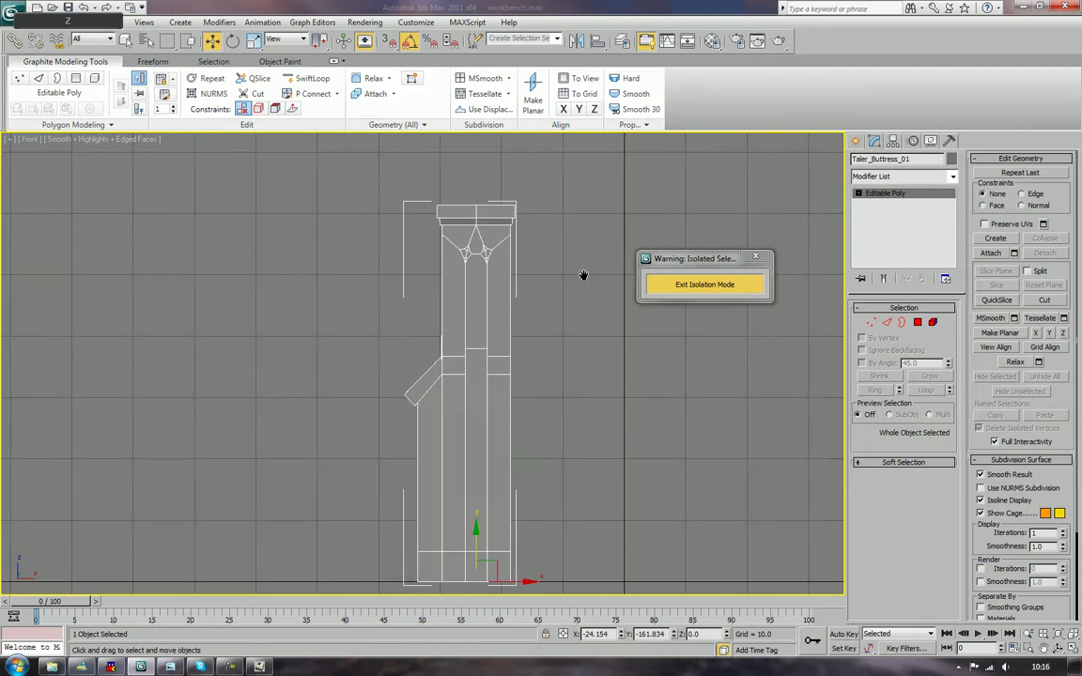
scroll(584, 275, up, 5)
scroll(484, 226, down, 3)
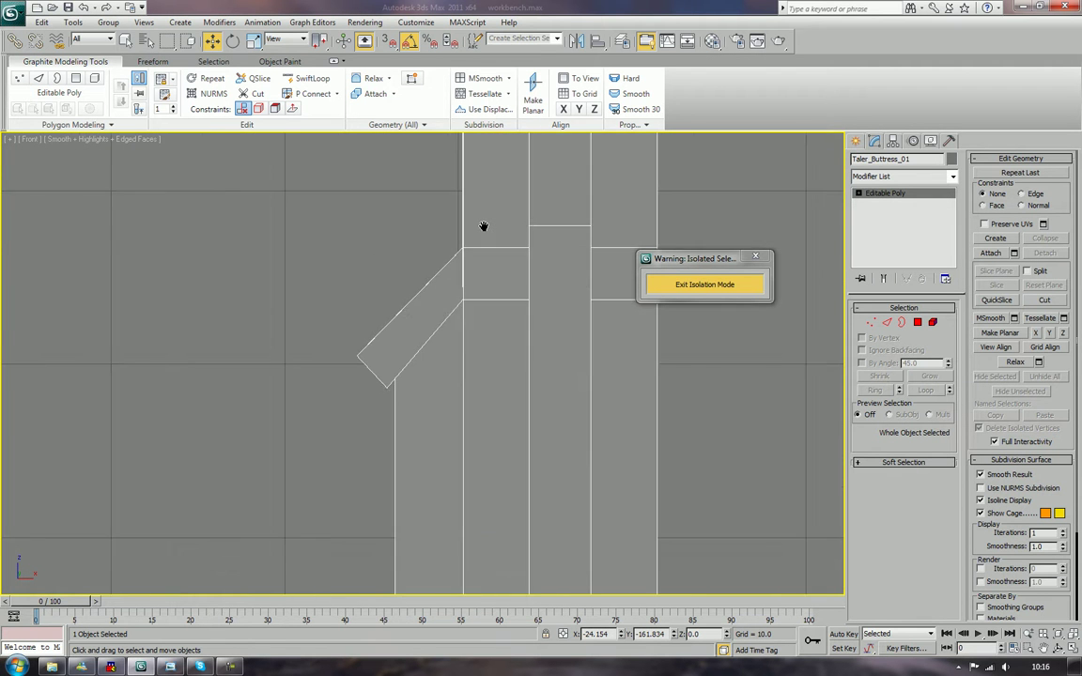
scroll(484, 226, down, 4)
scroll(483, 226, up, 2)
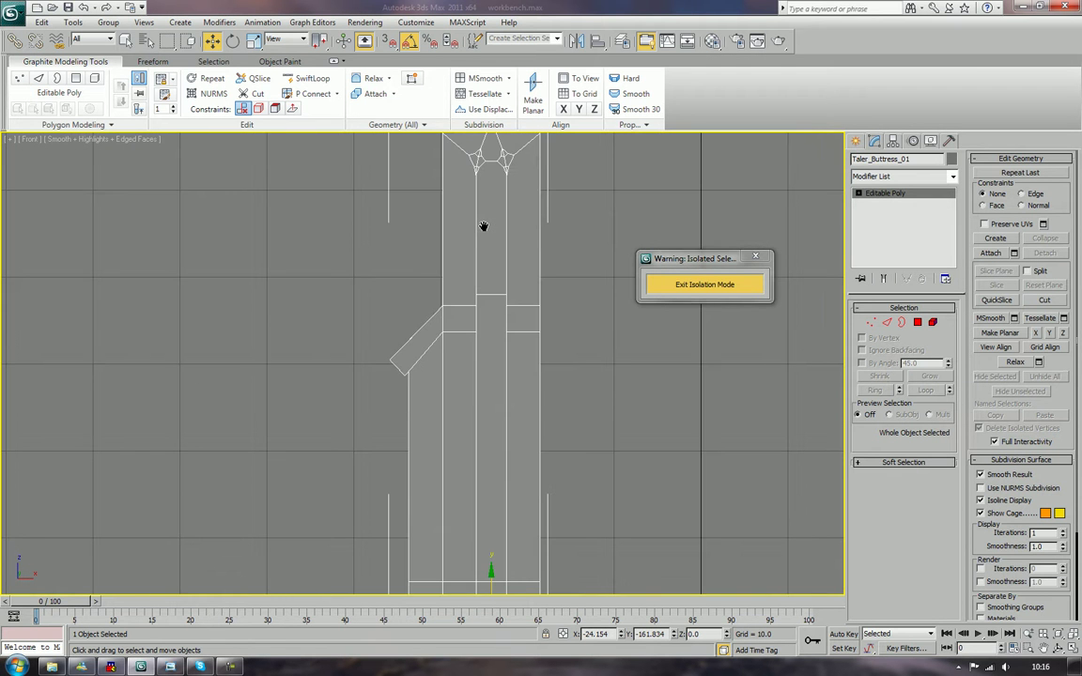
key(p)
key(z)
mouse_move(470, 304)
alt+middle_down()
mouse_move(526, 312)
mouse_move(490, 309)
alt+middle_up()
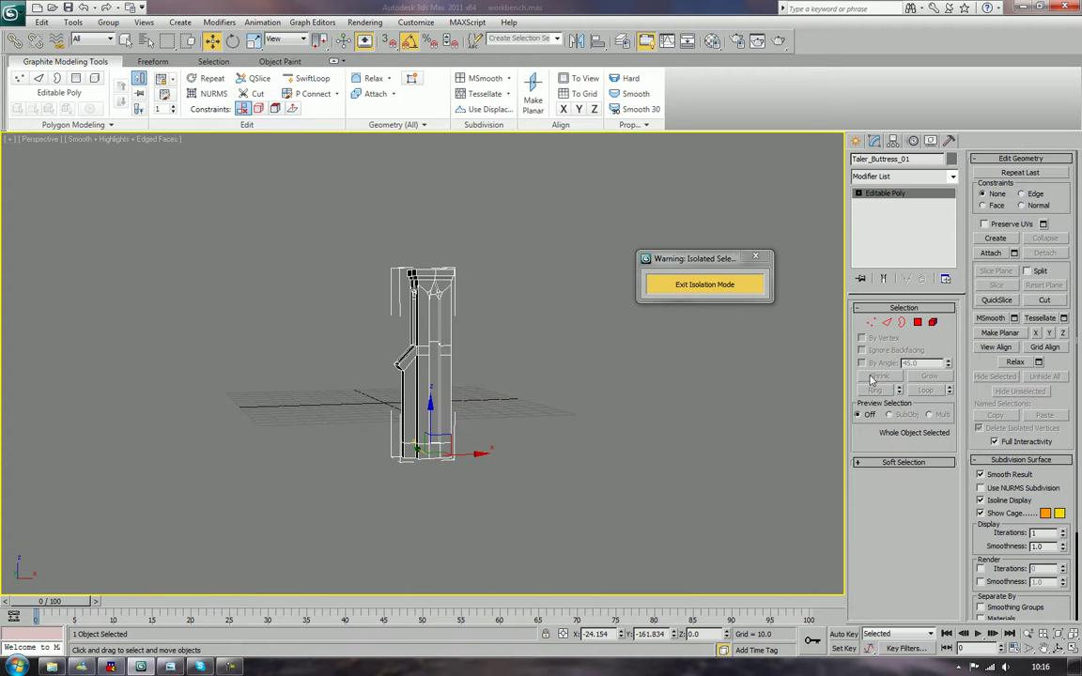
Raise the vertices of the sloped ledge and its surrounding band to just below the arch details, and exit isolation mode.
click(870, 323)
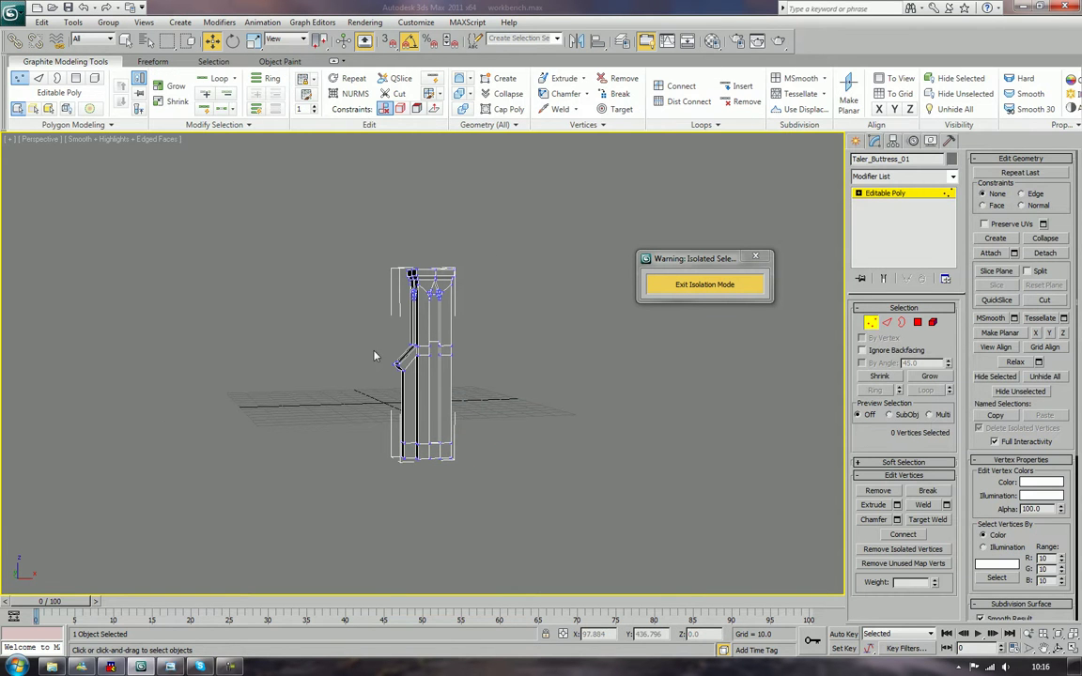
drag(376, 331, 483, 393)
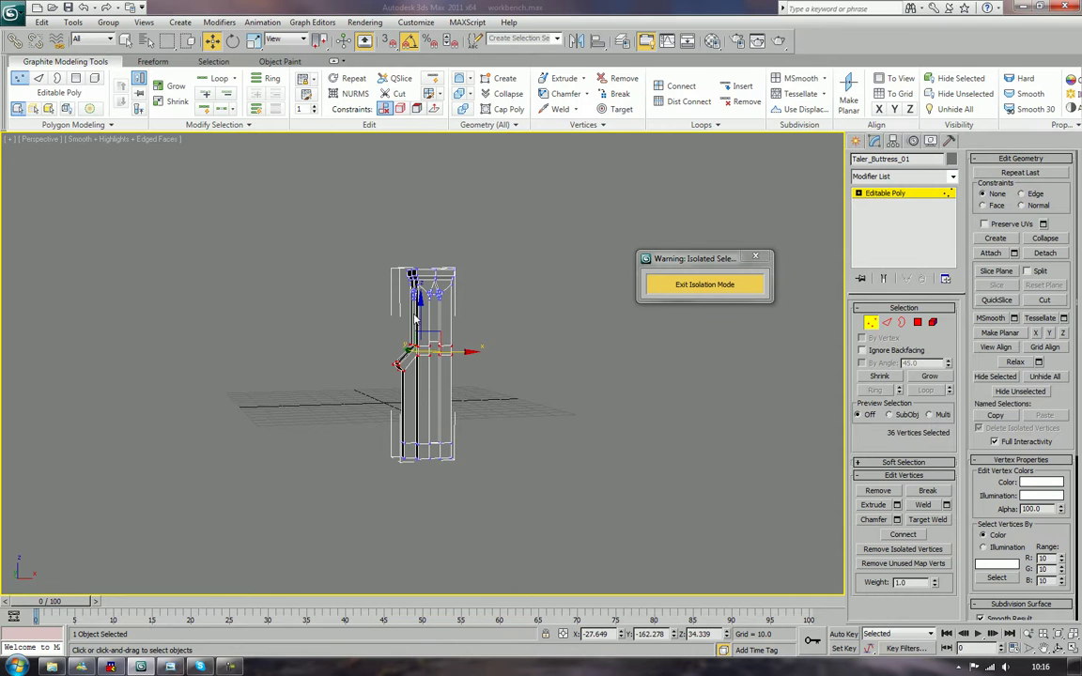
drag(417, 310, 423, 275)
click(597, 331)
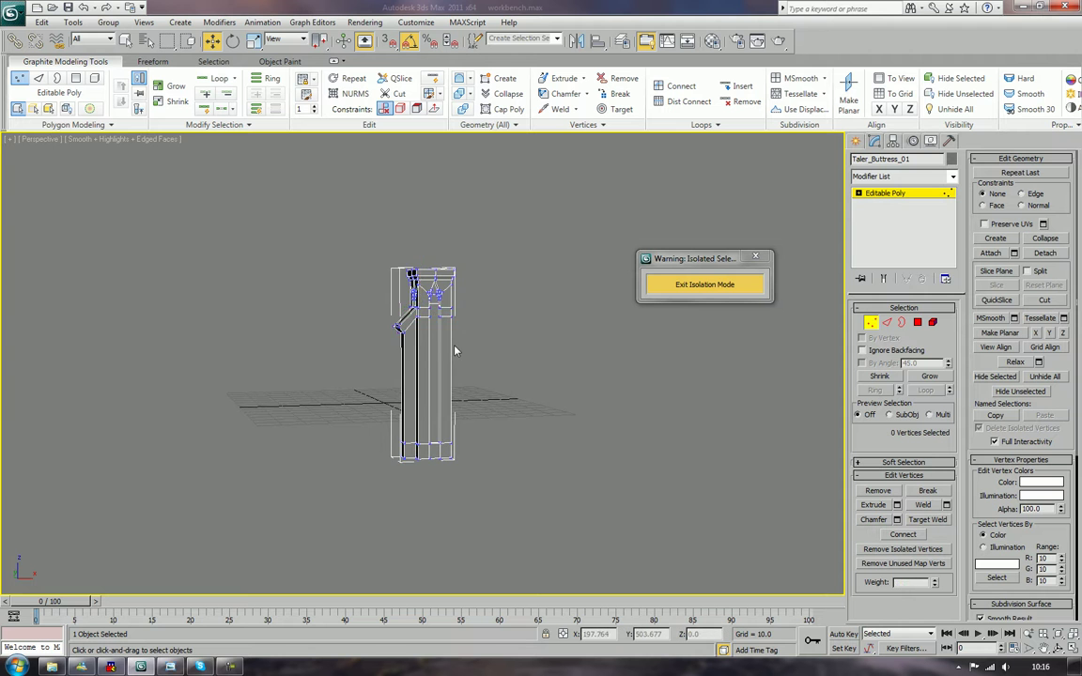
alt+middle_drag(455, 347, 589, 359)
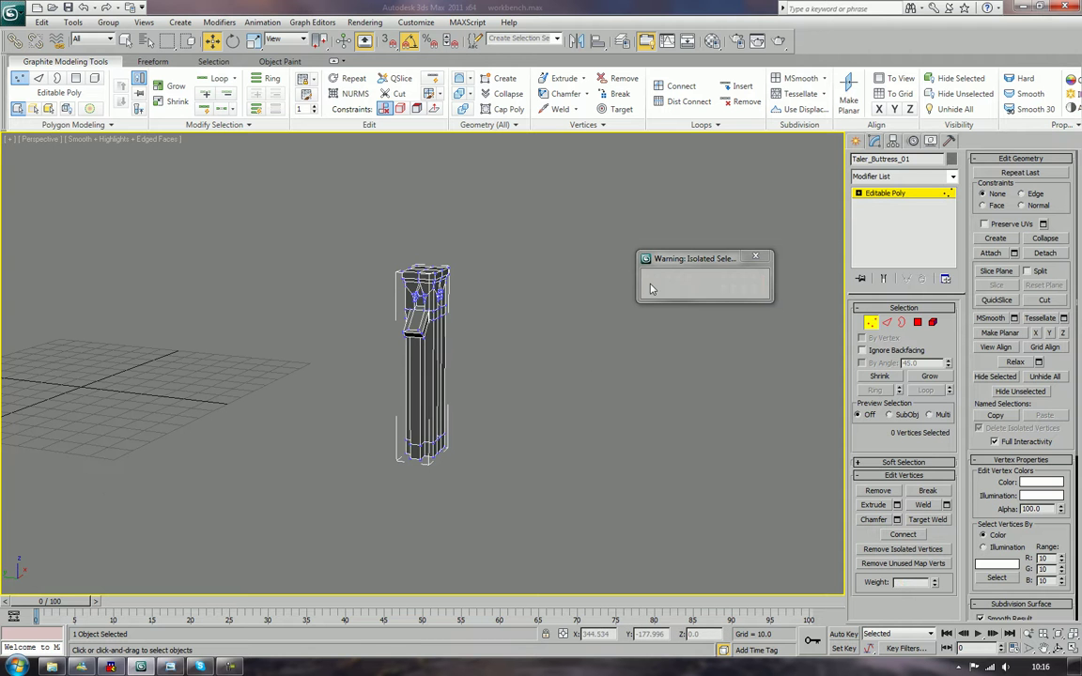
click(704, 284)
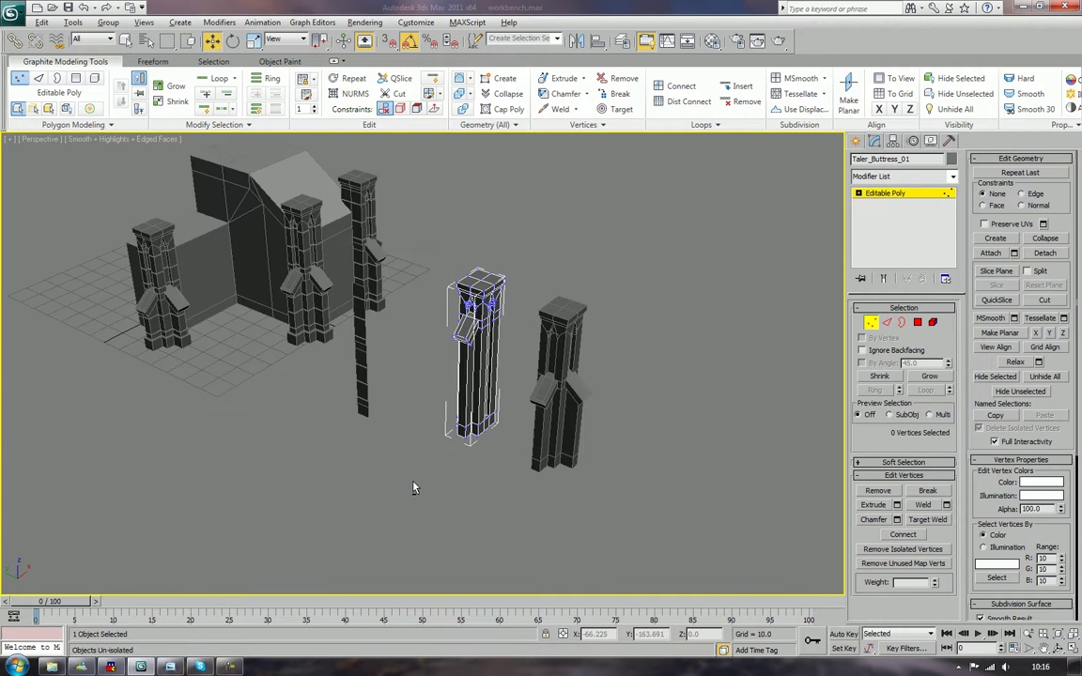
Stretch Taler_Buttress_01 taller by raising all vertices above its base about 10 units along Z.
alt+middle_drag(413, 488, 401, 425)
key(z)
scroll(404, 432, down, 5)
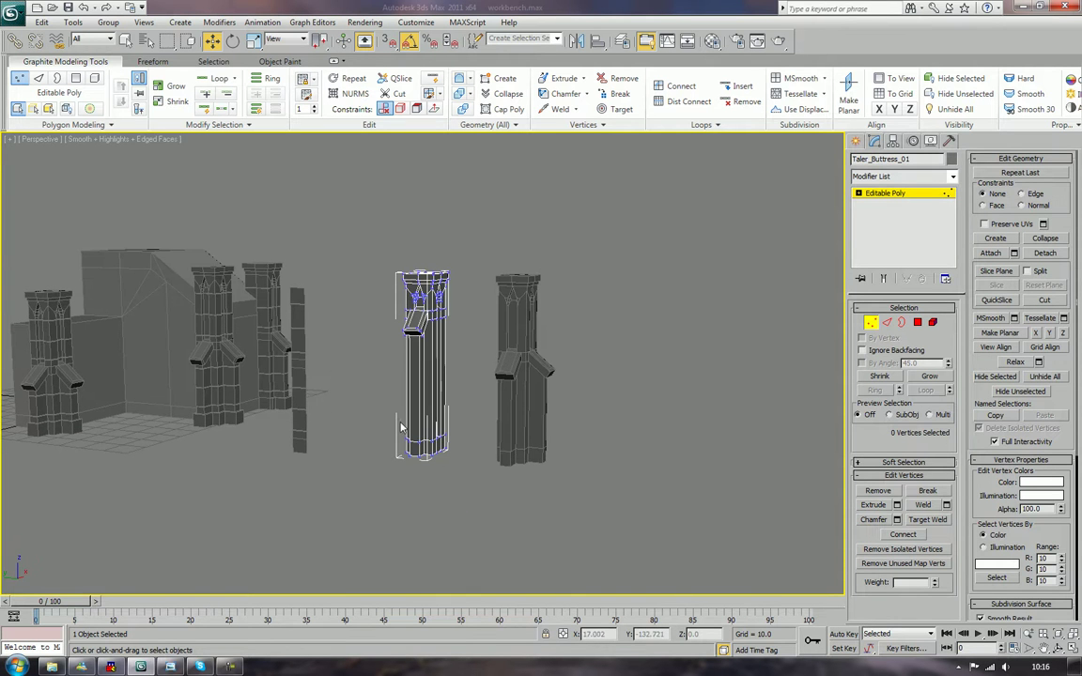
drag(379, 240, 482, 367)
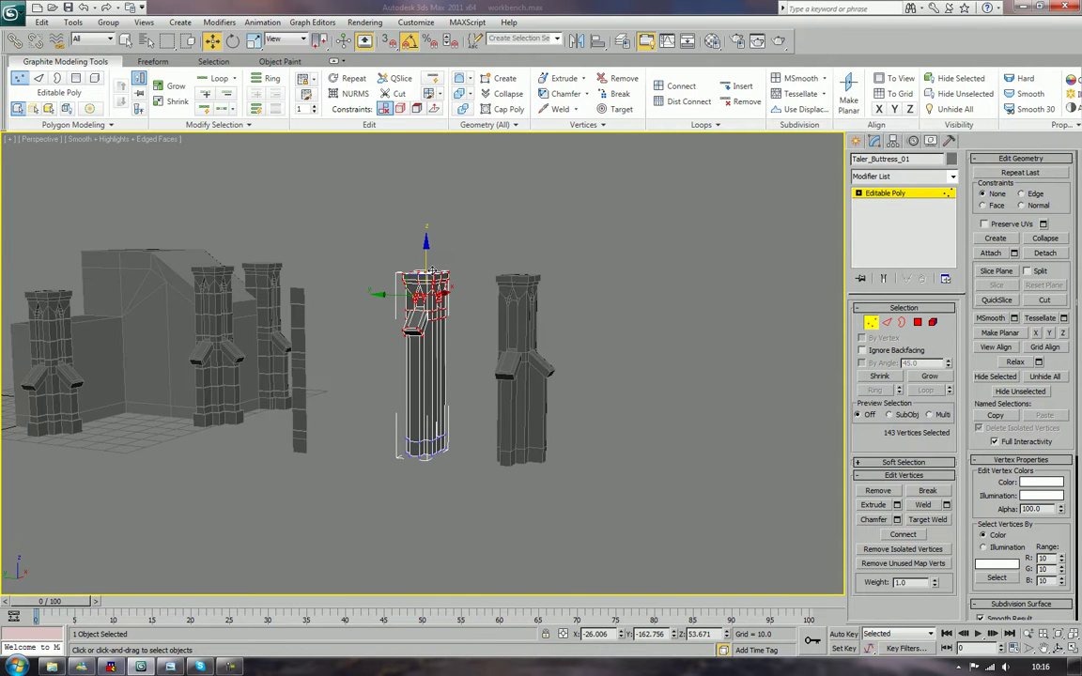
drag(426, 258, 425, 228)
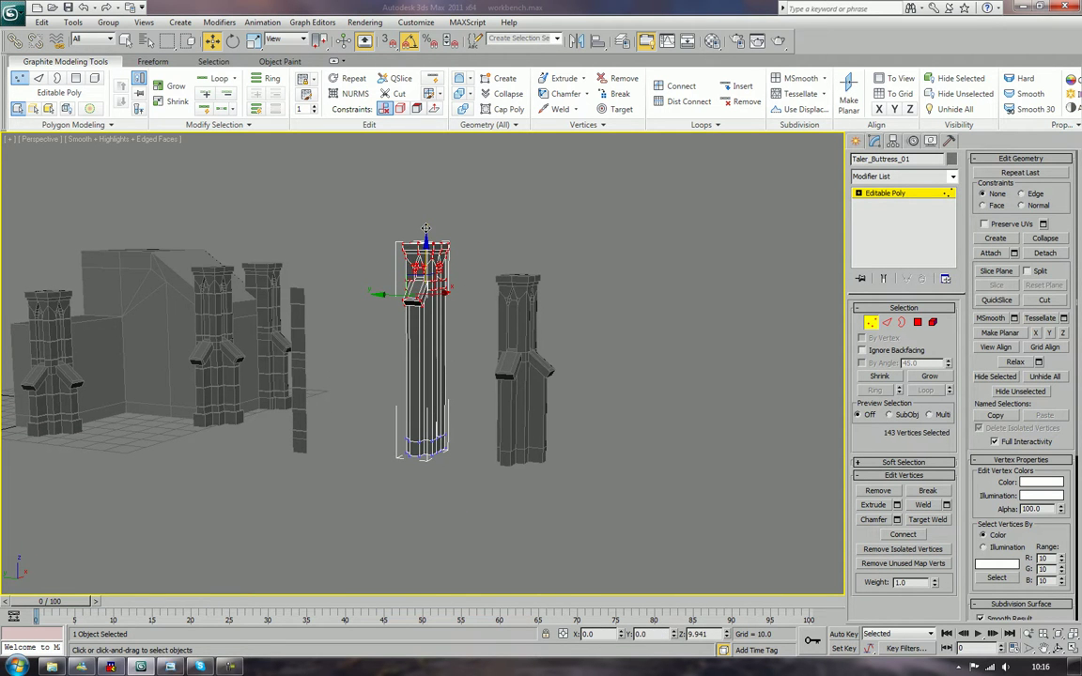
alt+middle_drag(390, 221, 460, 313)
click(469, 297)
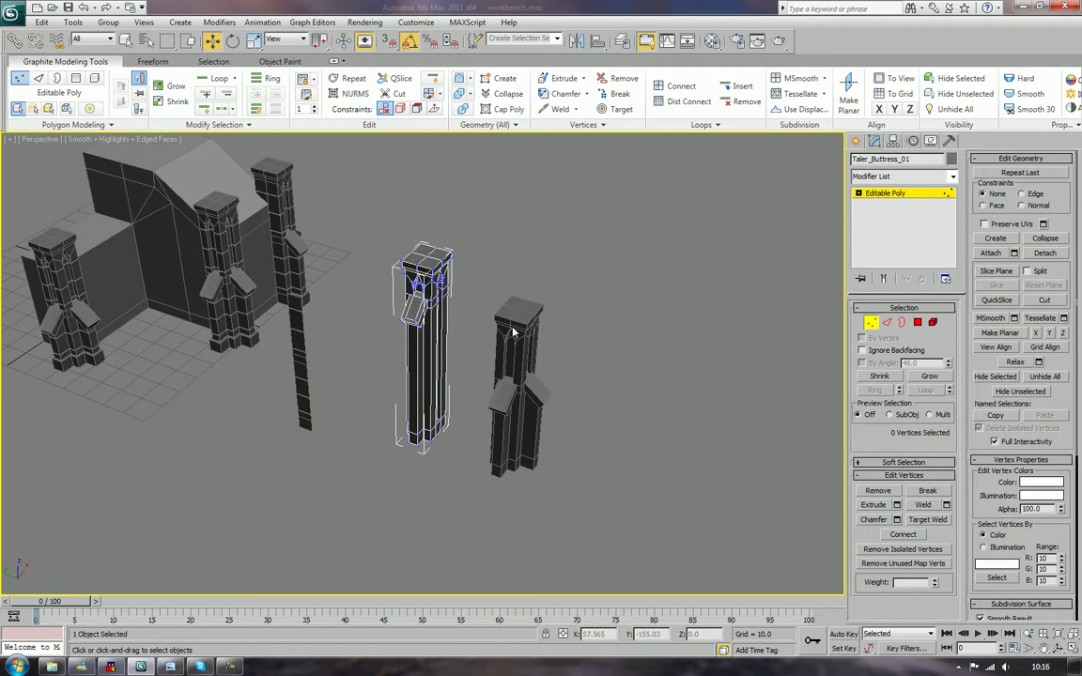
Leave vertex editing and move TEMPLATE_BUTTRESS about 85 units along X, away from the taller buttress.
click(879, 324)
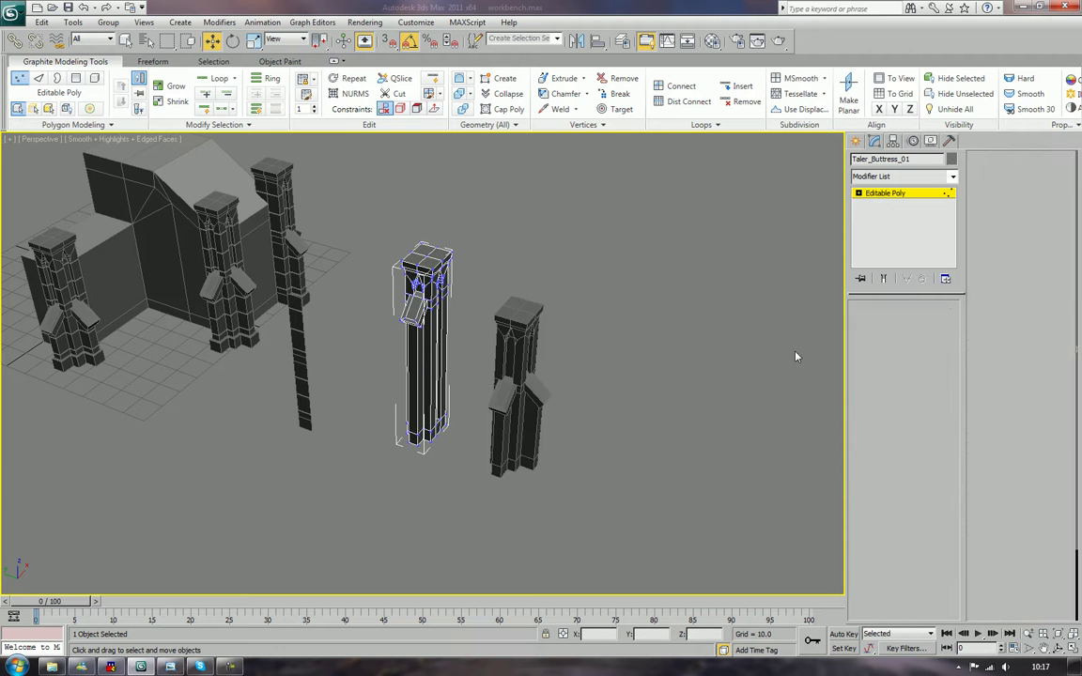
click(524, 437)
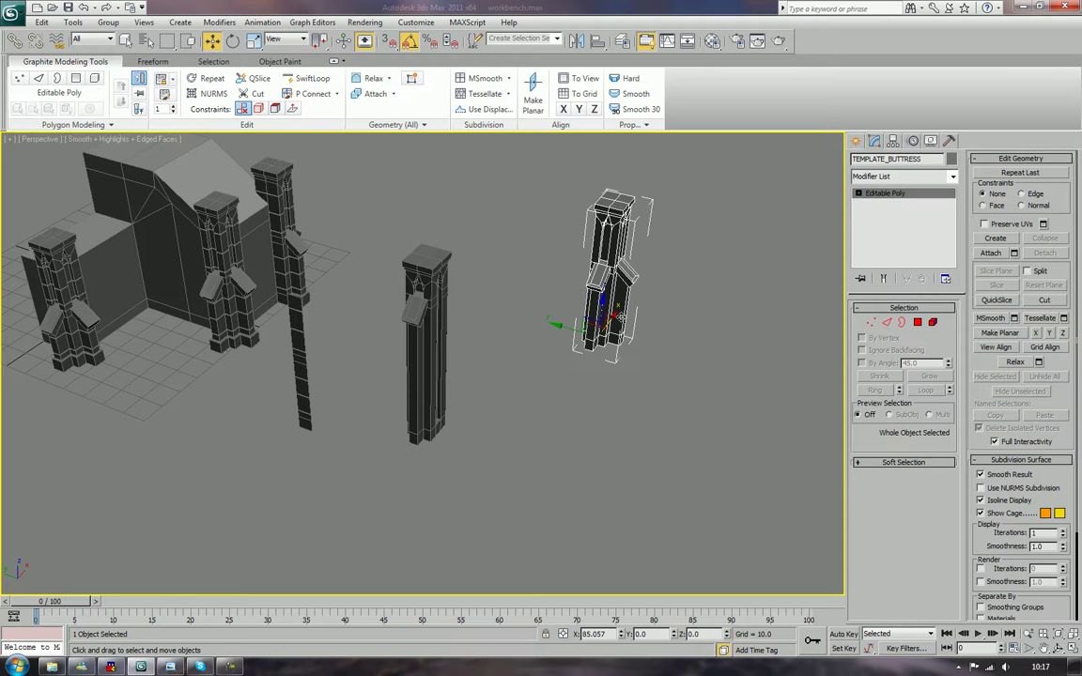
click(547, 500)
alt+middle_drag(546, 499, 530, 463)
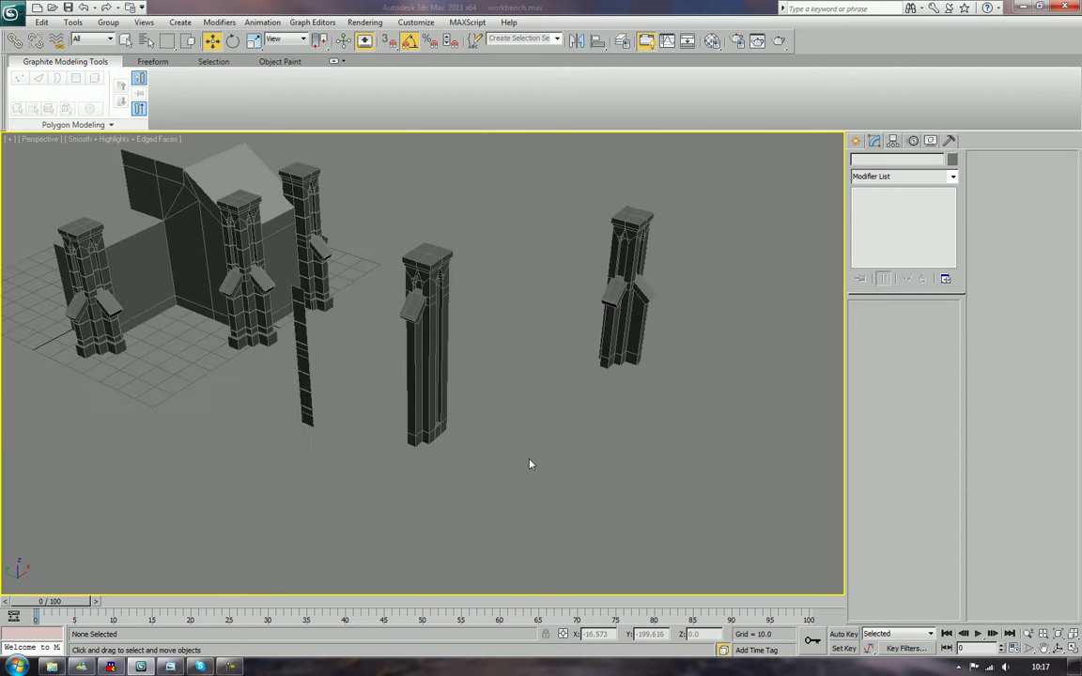
Move Taler_Buttress_01 about 115 units along Y, between the buttresses in front of the building.
scroll(529, 464, up, 2)
scroll(536, 461, down, 1)
middle_drag(461, 476, 539, 468)
scroll(553, 492, down, 4)
click(508, 380)
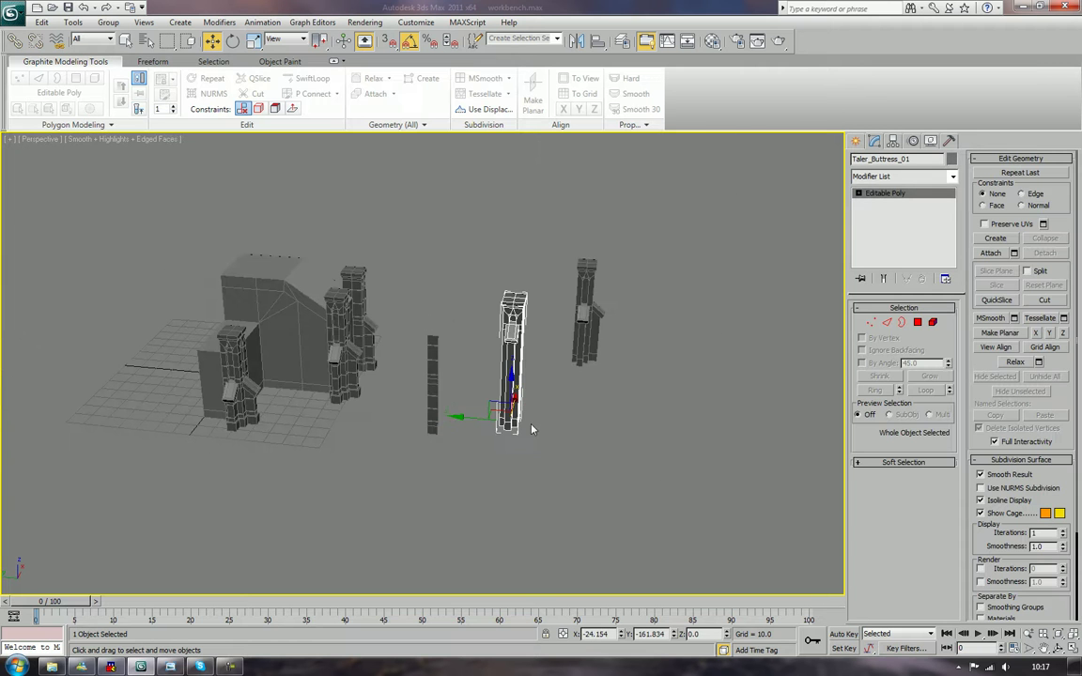
drag(455, 413, 279, 394)
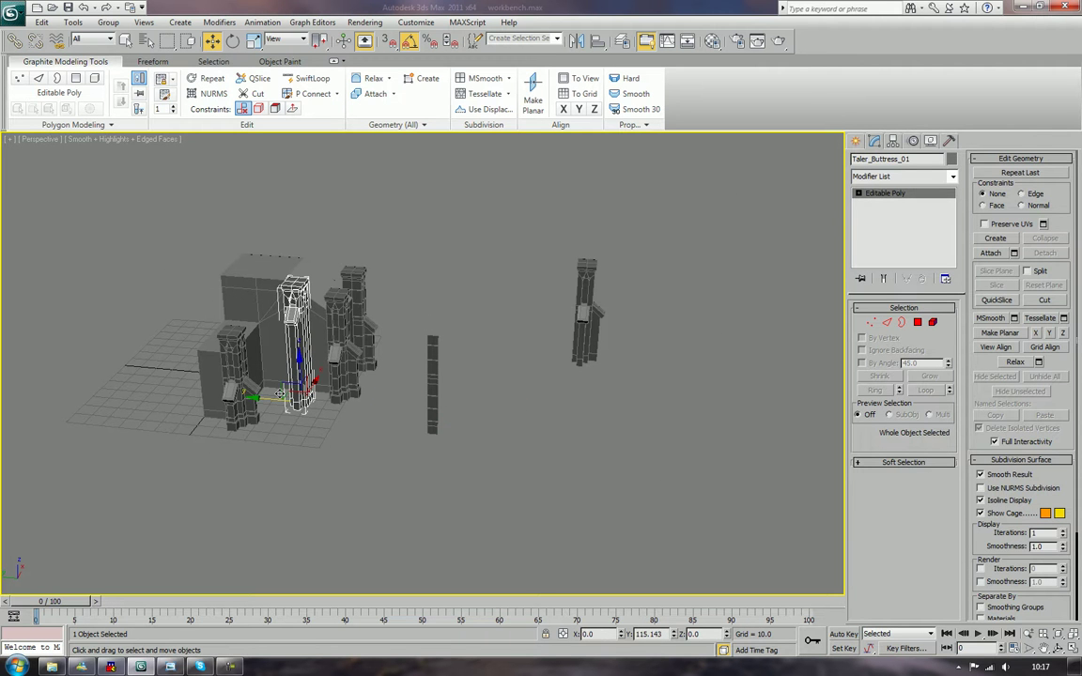
Move the bricklevel guide strip beside Taler_Buttress_01, between it and the neighbouring buttress, and deselect it.
click(431, 413)
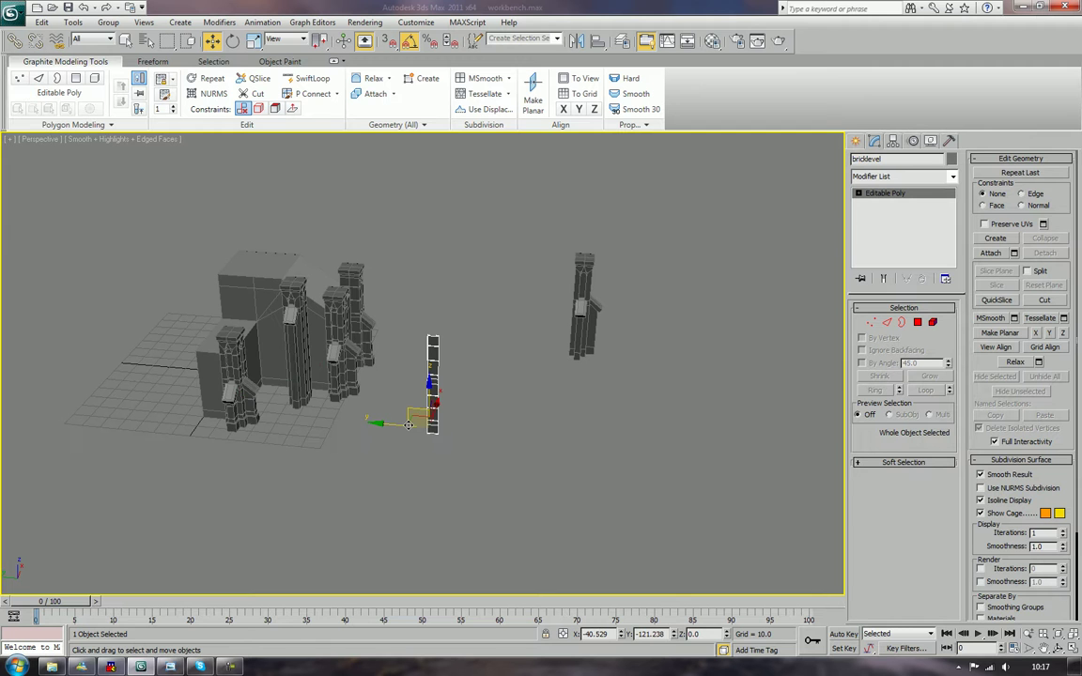
drag(402, 425, 283, 409)
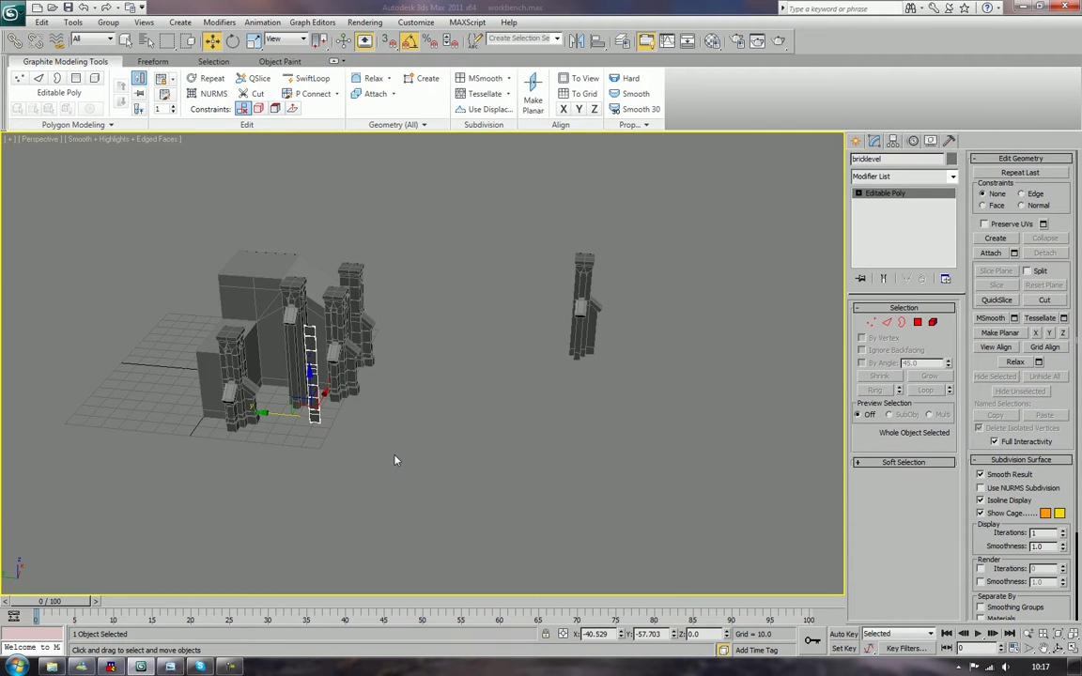
scroll(392, 430, up, 4)
scroll(384, 452, down, 1)
middle_drag(384, 451, 523, 510)
scroll(468, 389, up, 4)
scroll(522, 510, down, 6)
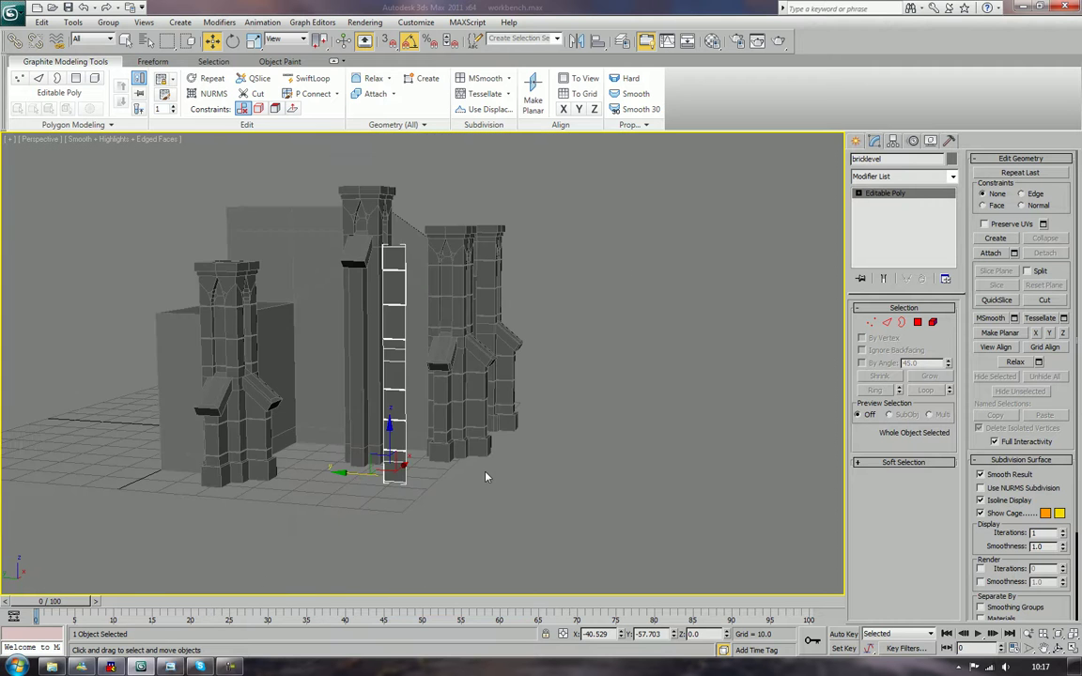
alt+middle_drag(436, 424, 413, 410)
drag(401, 462, 423, 446)
click(419, 478)
Select the vertices of the sloped ledge and its surrounding band on Taler_Buttress_01.
middle_drag(419, 479, 452, 507)
scroll(442, 517, down, 3)
scroll(452, 508, up, 3)
scroll(471, 461, up, 2)
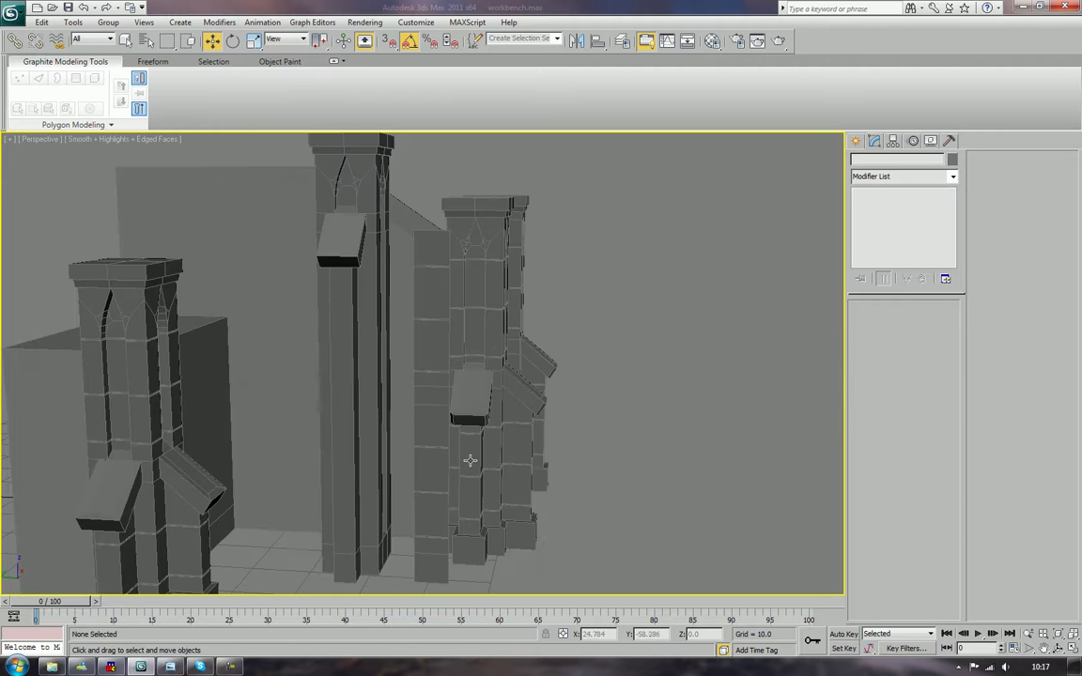
middle_drag(484, 430, 478, 527)
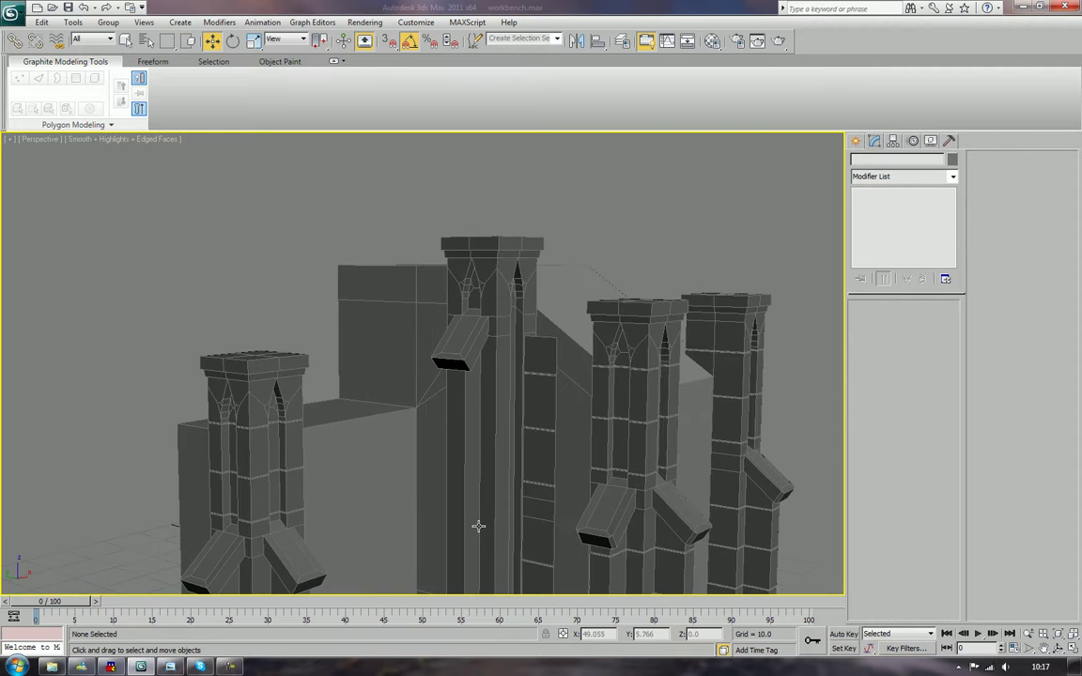
middle_drag(527, 439, 521, 473)
click(451, 380)
alt+middle_drag(452, 380, 498, 399)
click(869, 322)
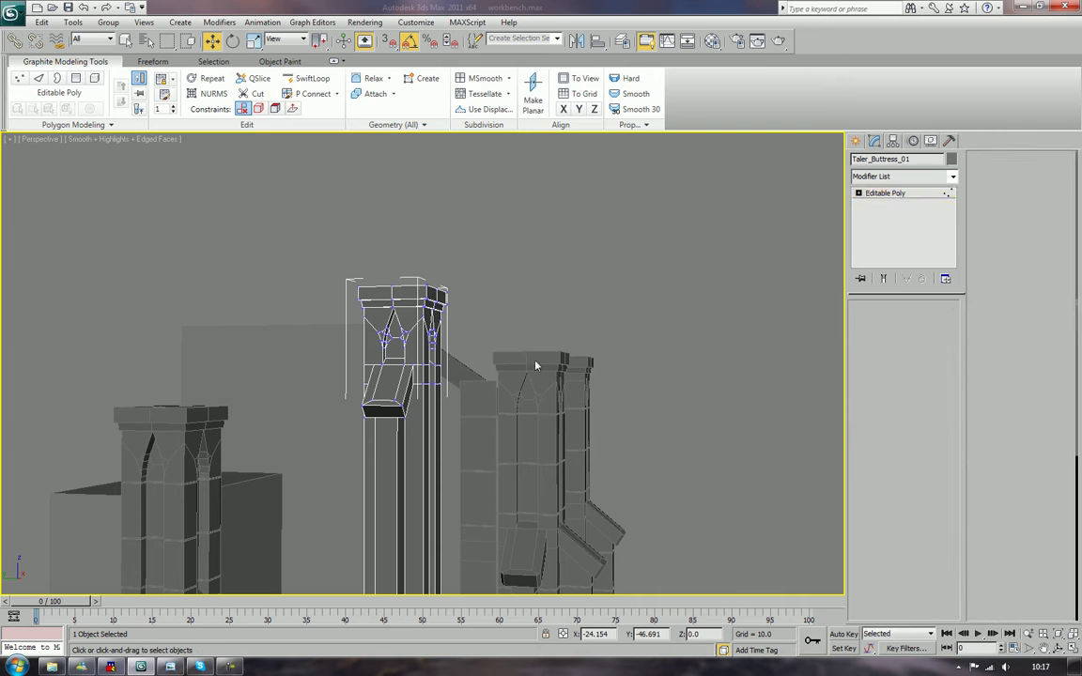
drag(336, 353, 450, 407)
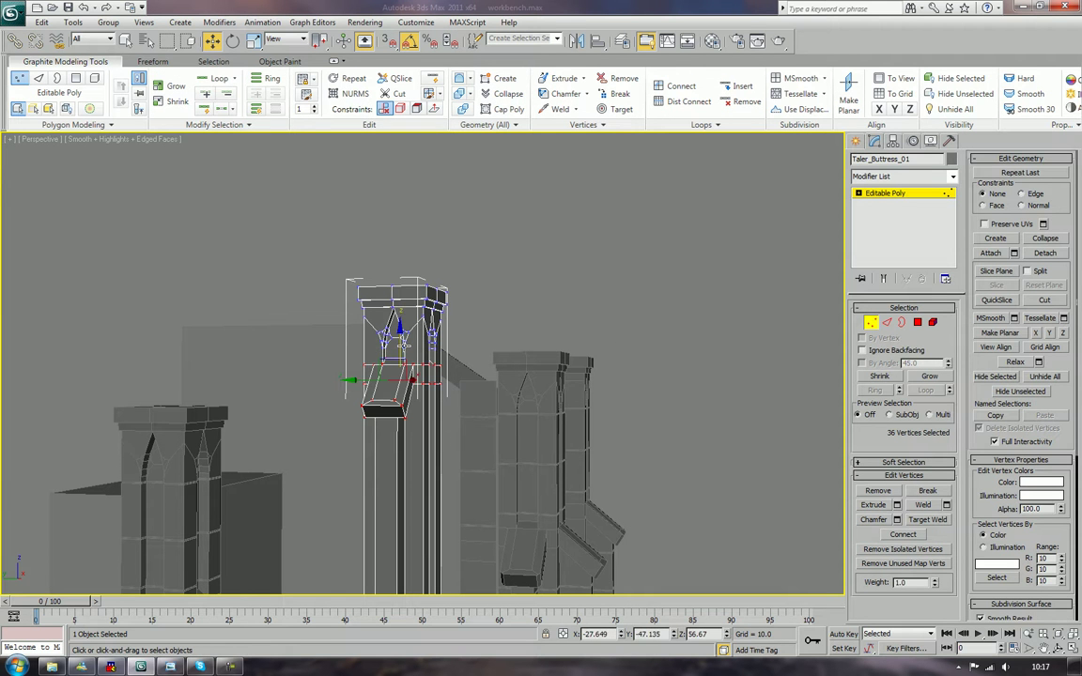
click(403, 343)
drag(403, 334, 404, 321)
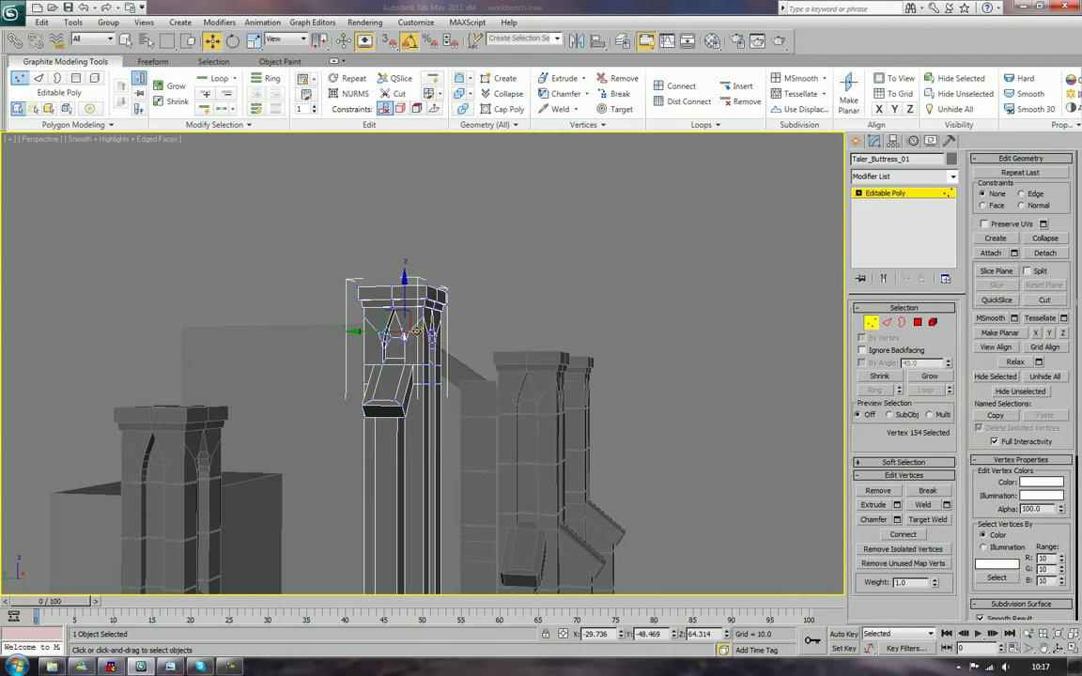
key(ctrl+z)
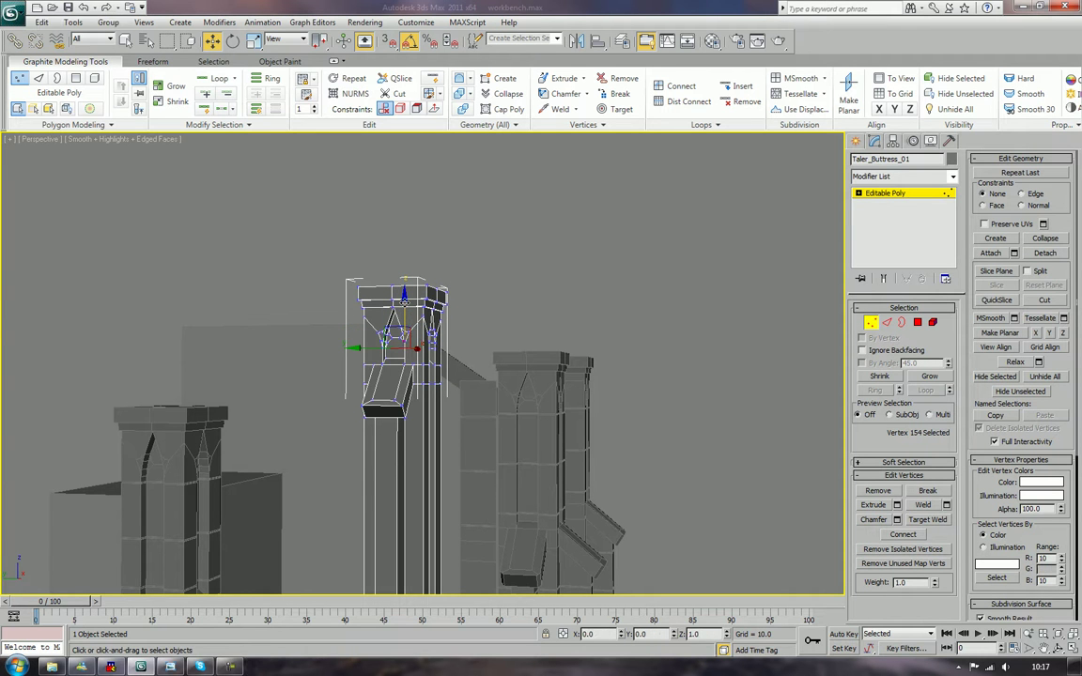
key(ctrl+z)
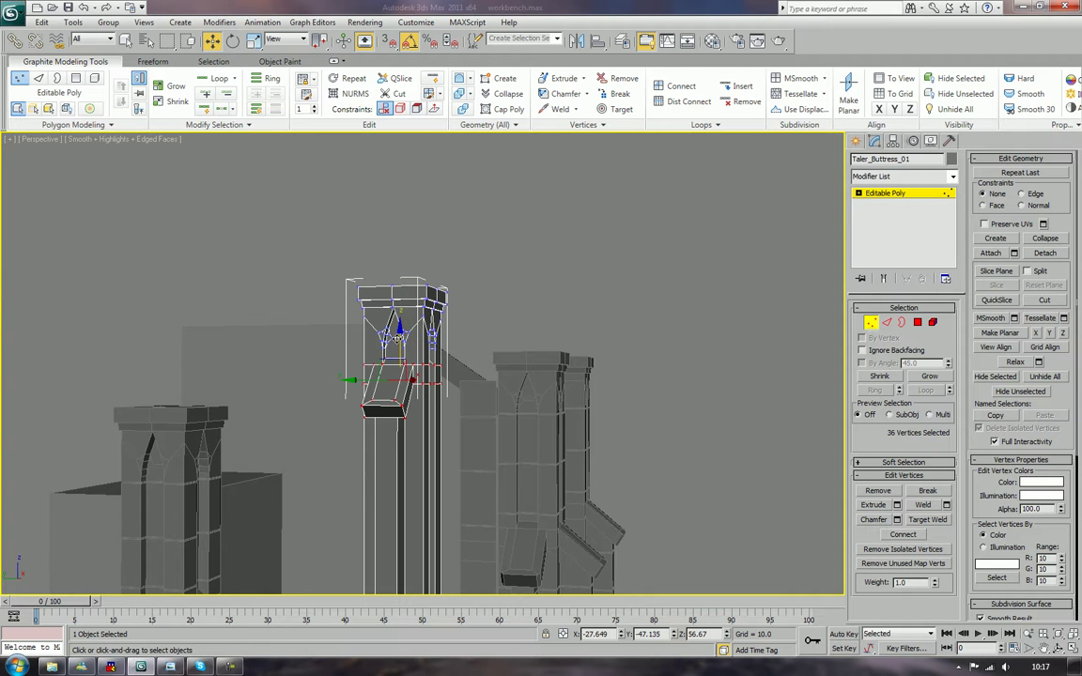
Raise the selected ledge and band vertices about 0.5 units along Z and deselect them.
mouse_move(400, 333)
mouse_down()
mouse_move(406, 325)
mouse_move(404, 335)
mouse_up()
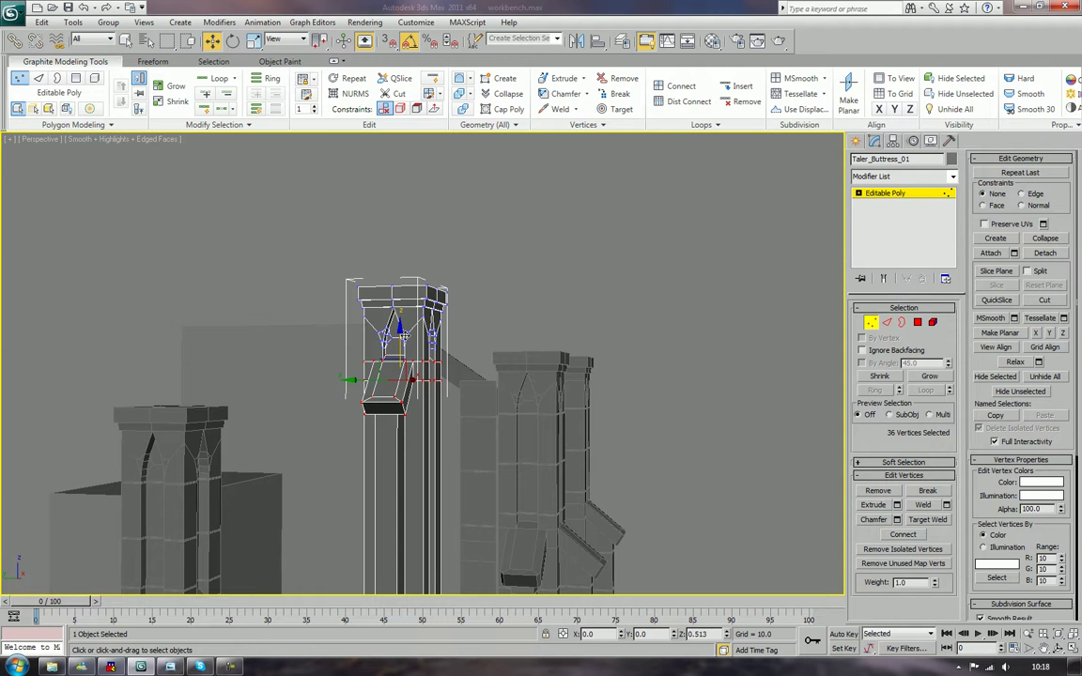
click(589, 389)
alt+middle_drag(588, 388, 556, 458)
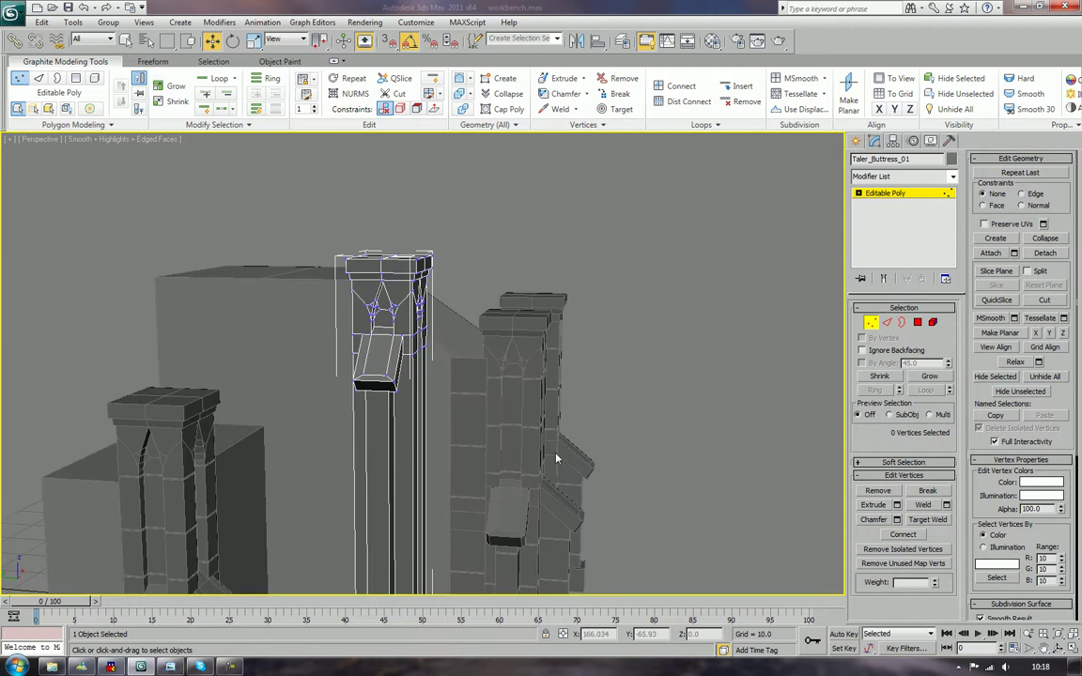
Connect the ring of long vertical edges on the column below the sloped ledge with a new edge loop.
scroll(522, 508, up, 5)
middle_drag(519, 511, 584, 330)
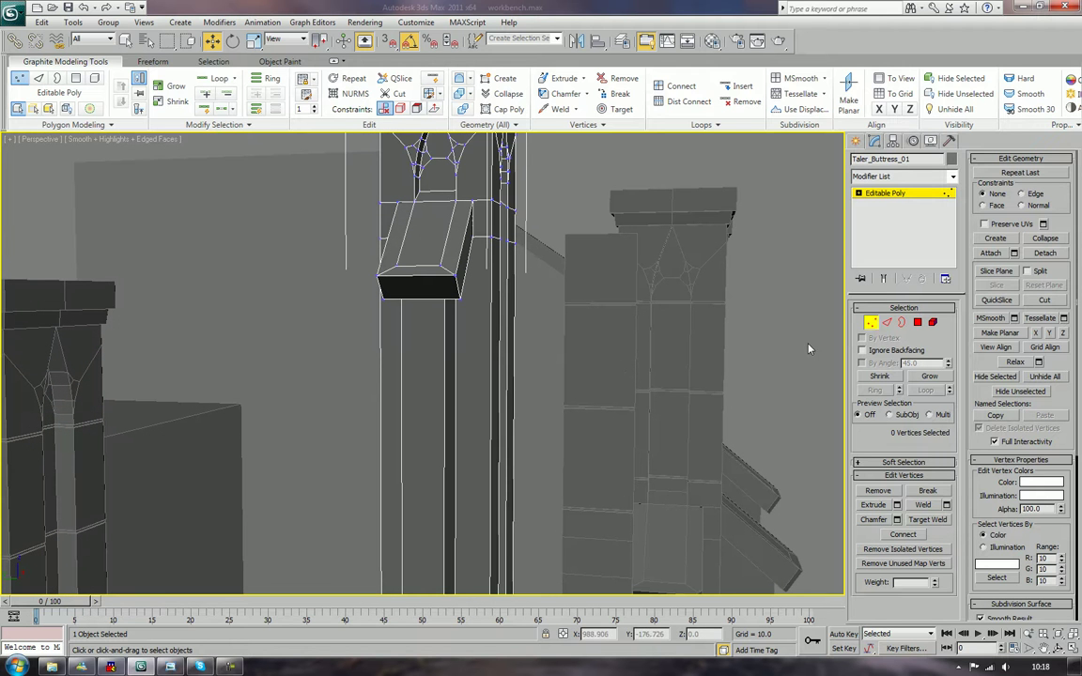
key(2)
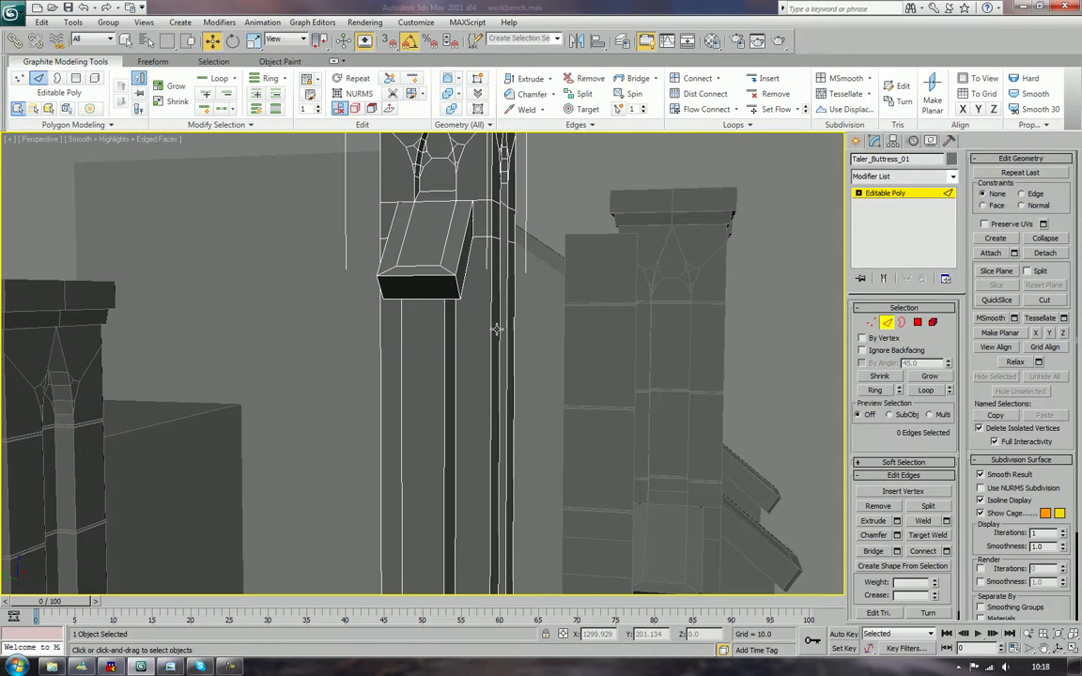
click(490, 330)
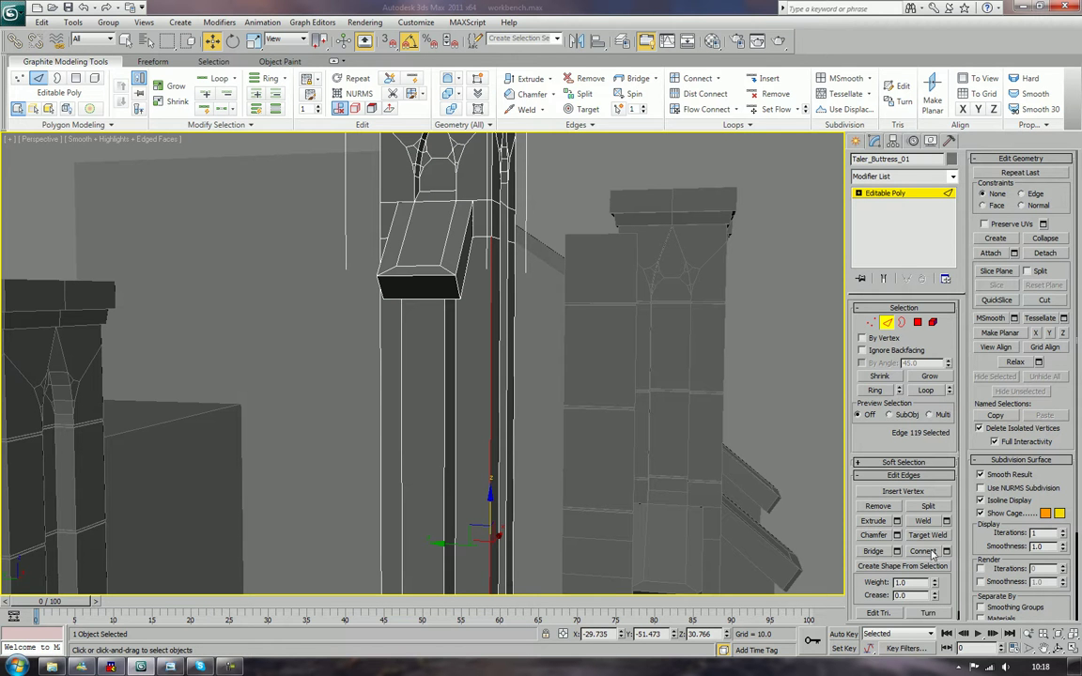
click(874, 390)
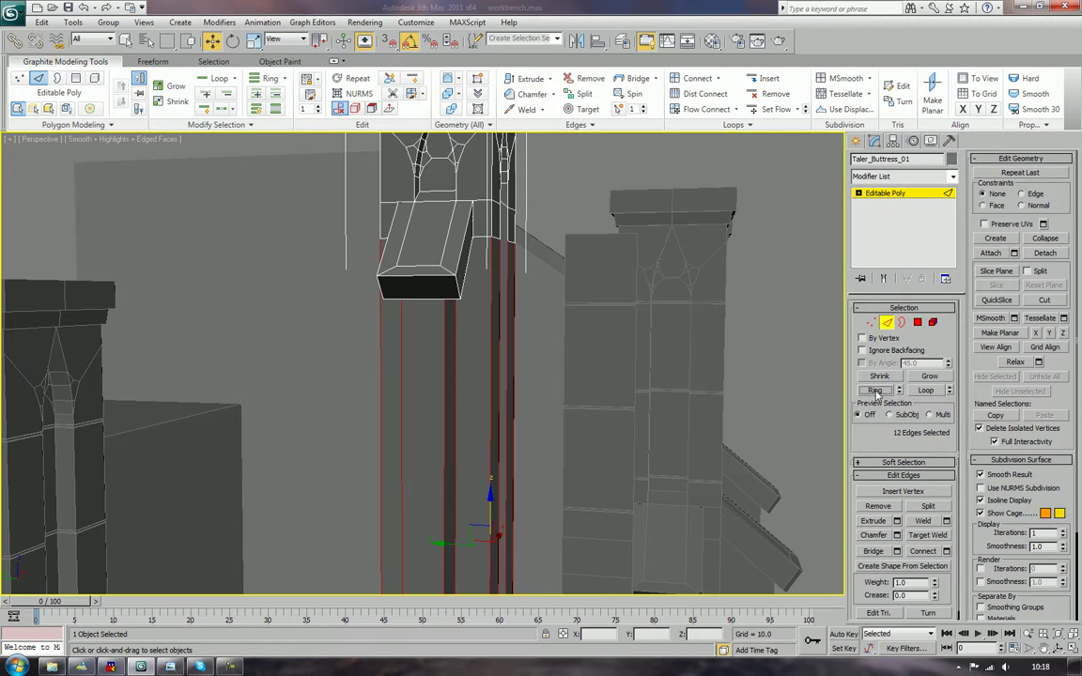
click(923, 551)
Scale the new edge loop down along Z to flatten it into a level line around the column.
middle_drag(555, 430, 593, 242)
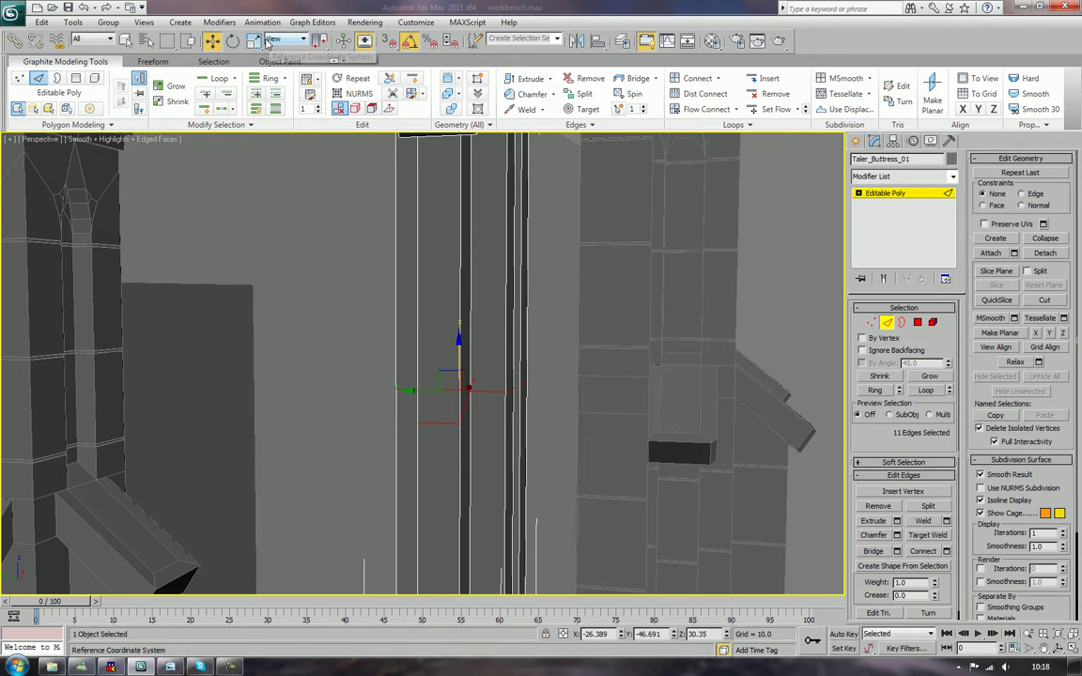
click(253, 41)
drag(459, 335, 460, 356)
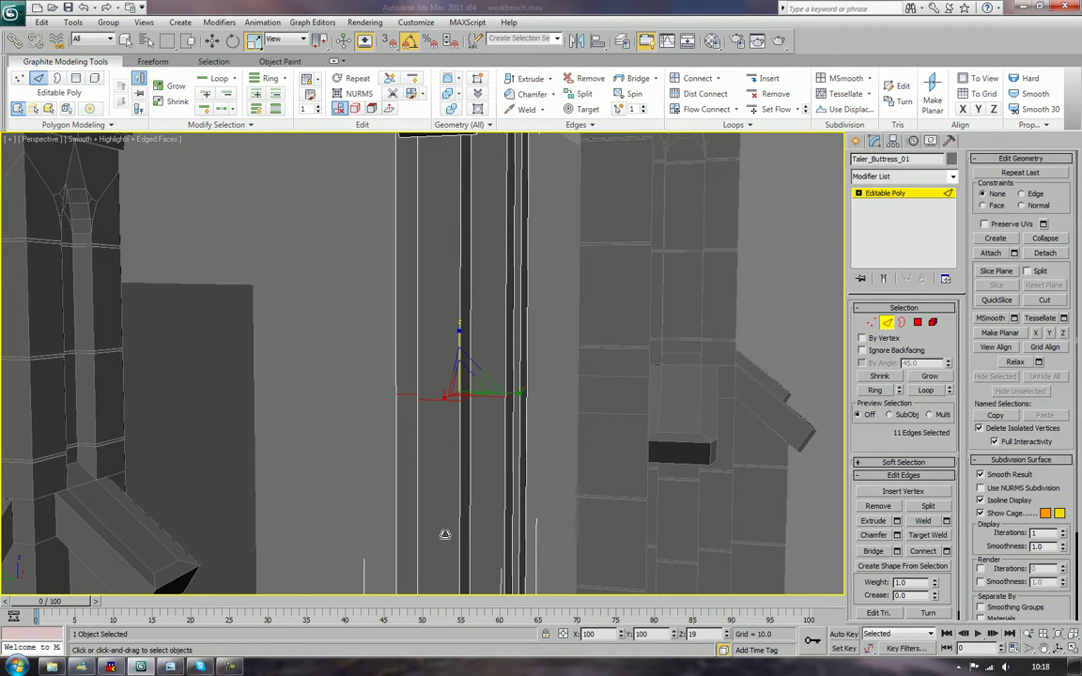
scroll(515, 371, down, 6)
scroll(515, 369, up, 5)
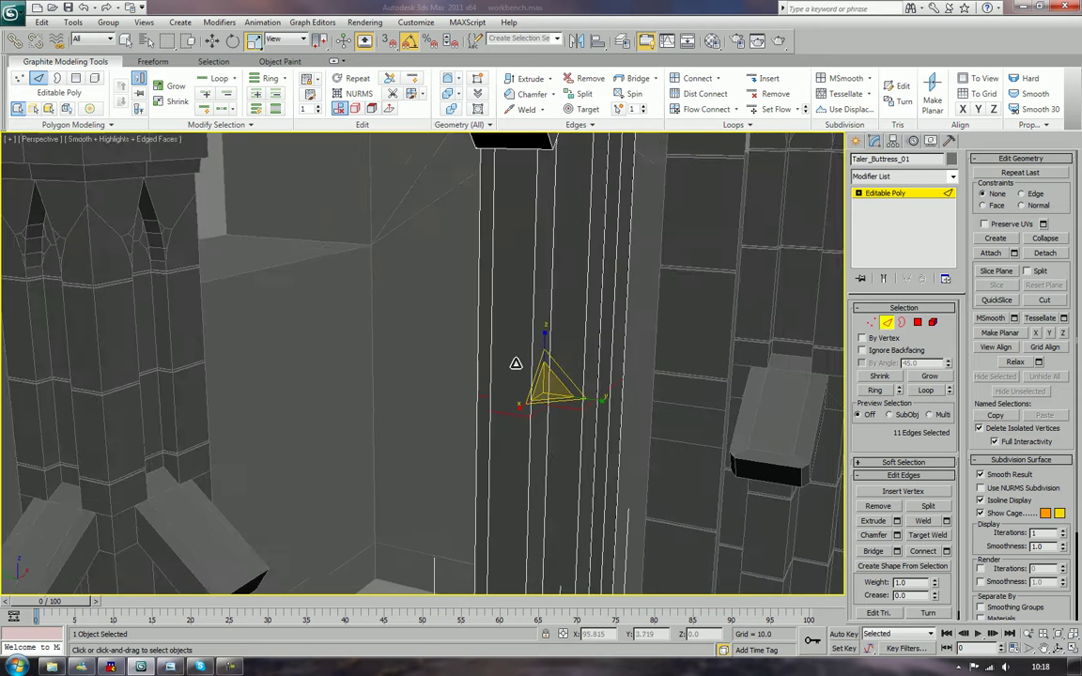
Raise the flattened edge loop about 20.5 units along Z to just beneath the sloped ledge.
alt+middle_drag(515, 364, 501, 413)
key(w)
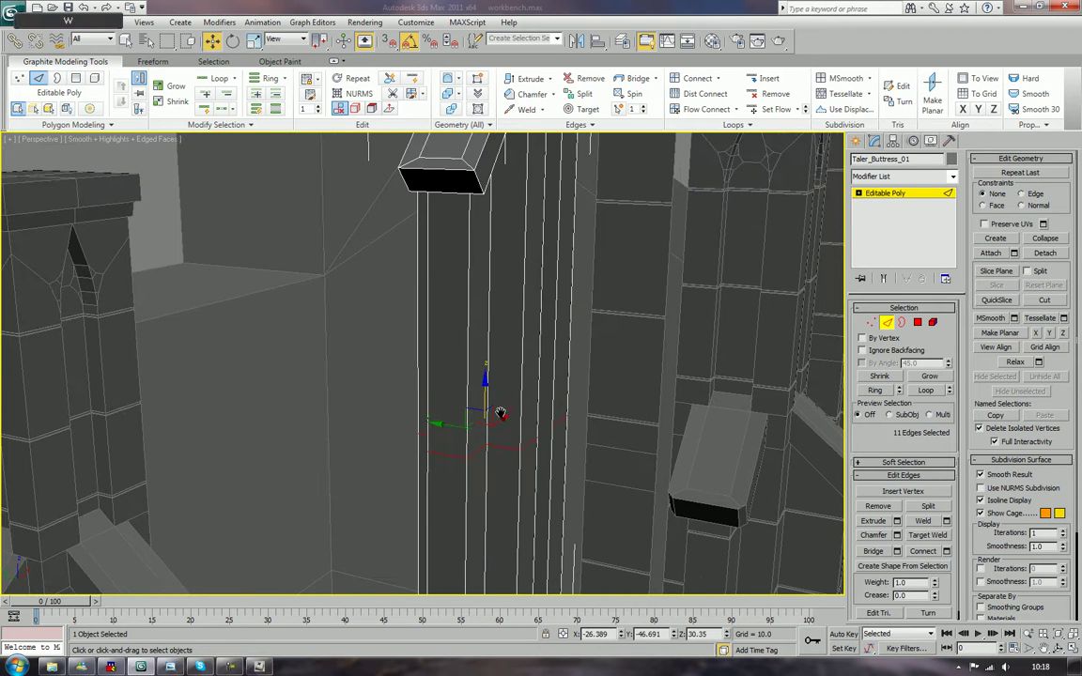
drag(489, 399, 500, 204)
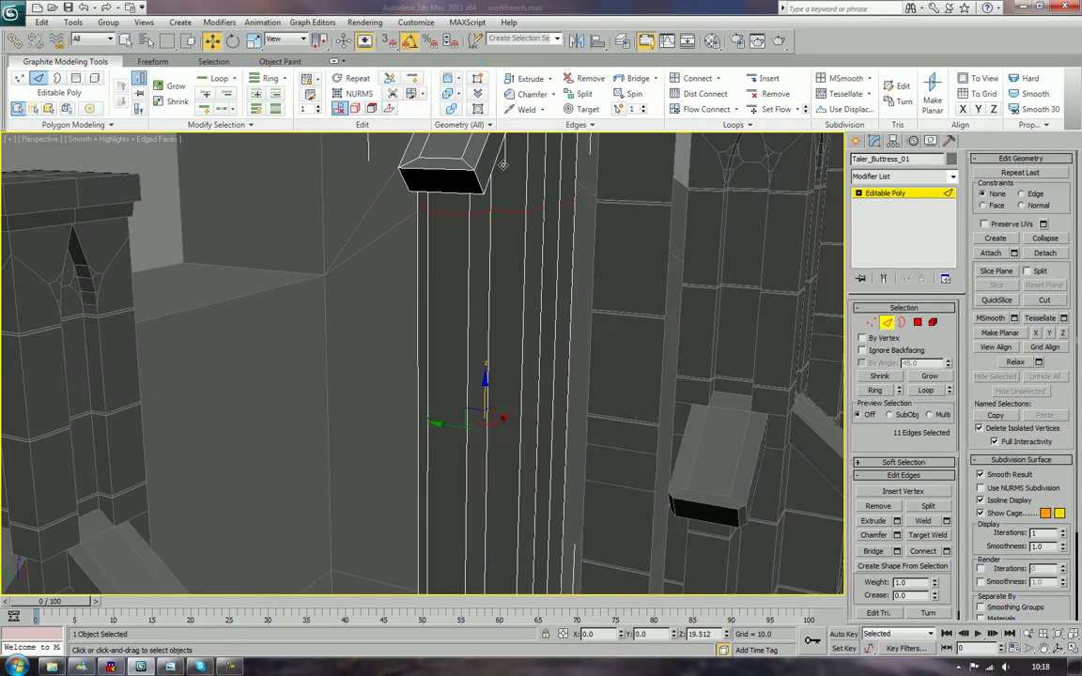
scroll(544, 423, down, 8)
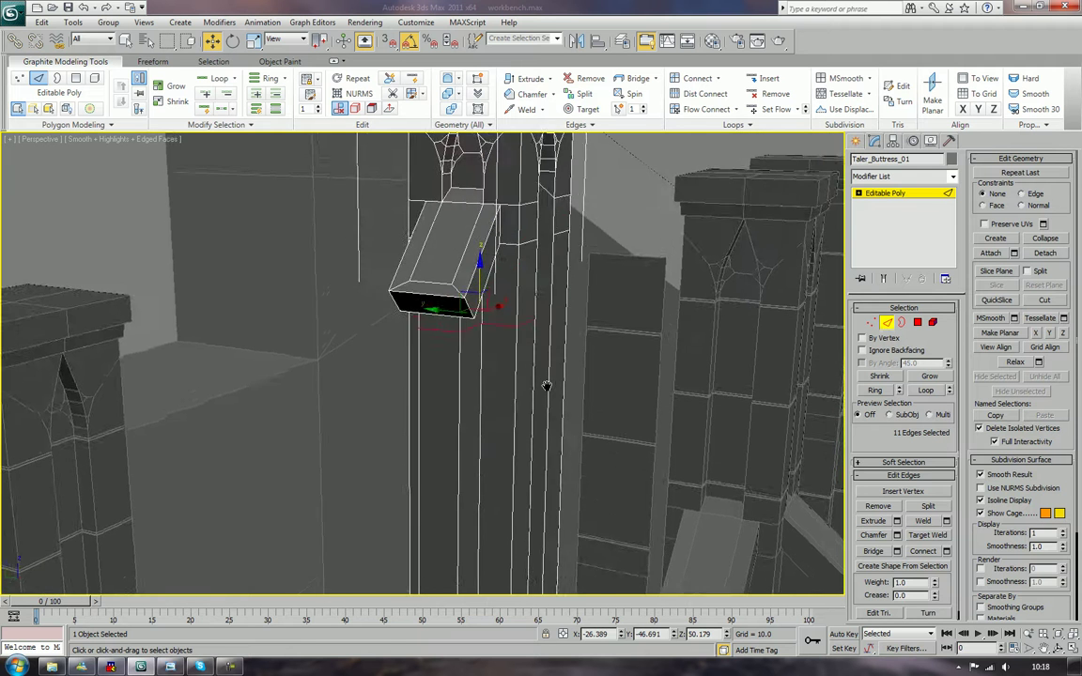
scroll(547, 378, up, 8)
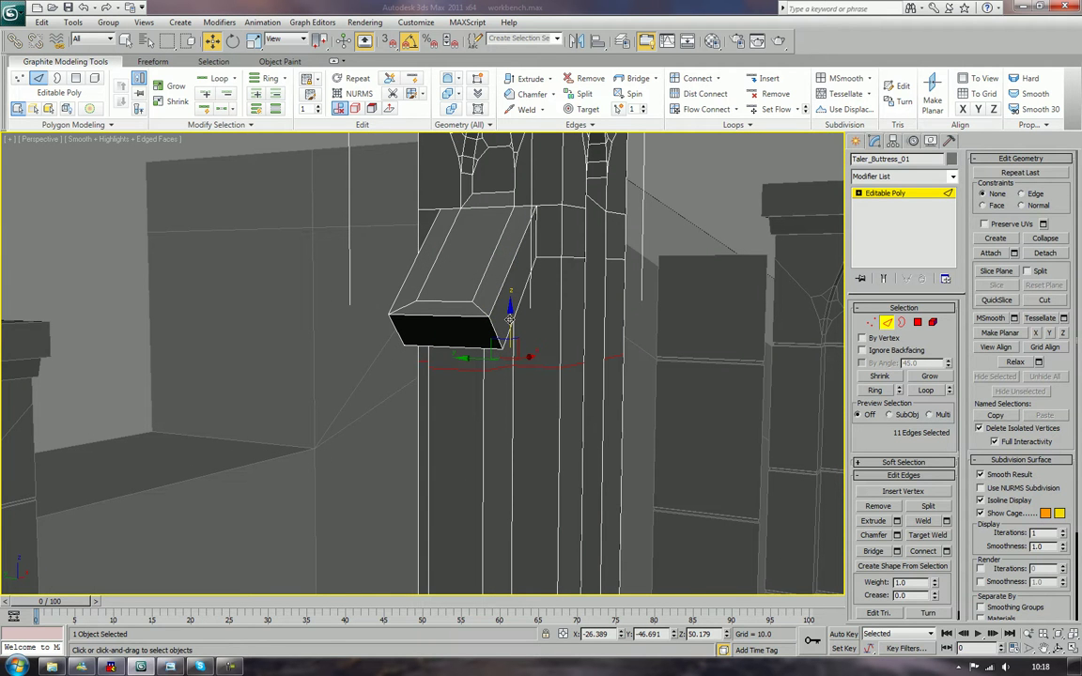
drag(509, 320, 509, 314)
alt+middle_drag(510, 309, 546, 352)
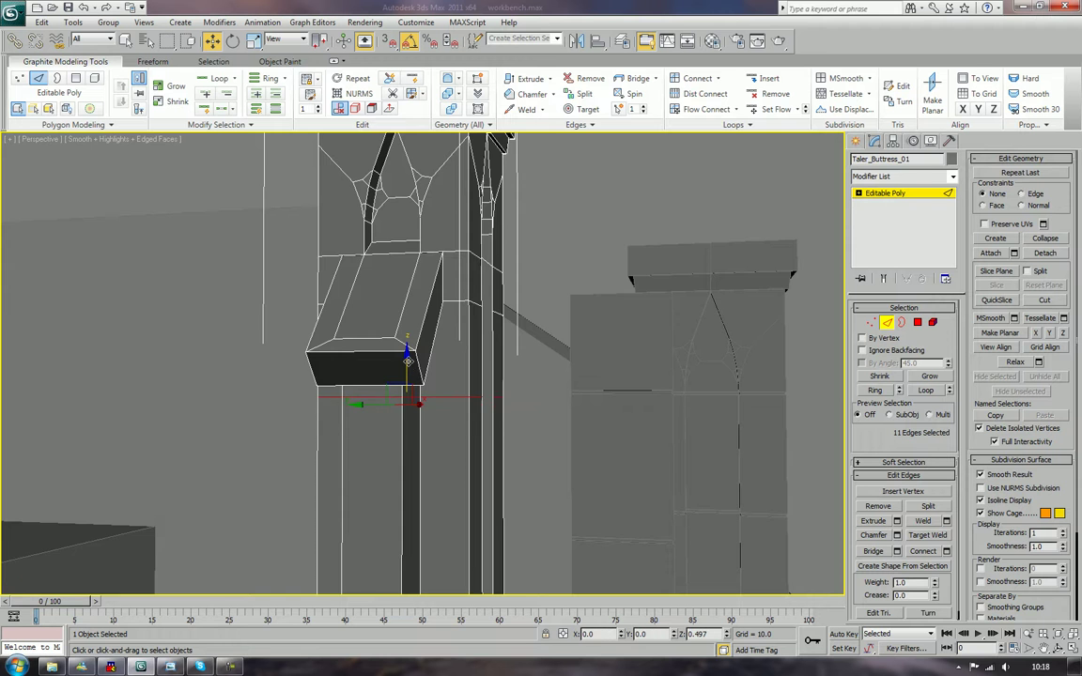
scroll(417, 385, down, 8)
scroll(437, 423, up, 8)
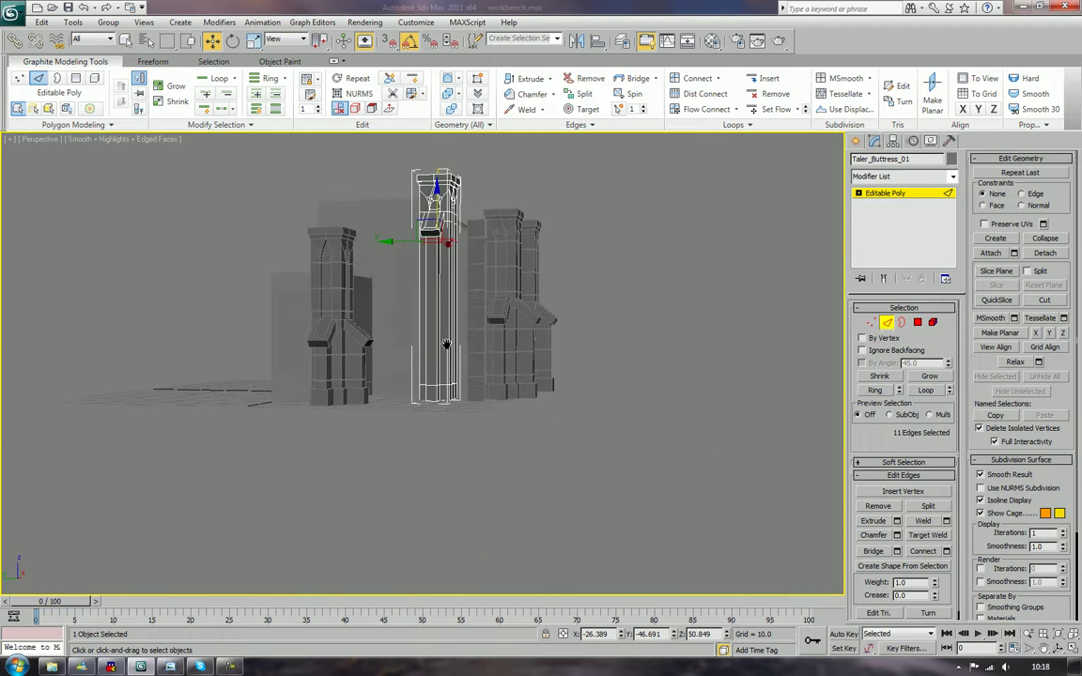
mouse_move(476, 374)
alt+middle_down()
mouse_move(478, 338)
mouse_move(470, 355)
alt+middle_up()
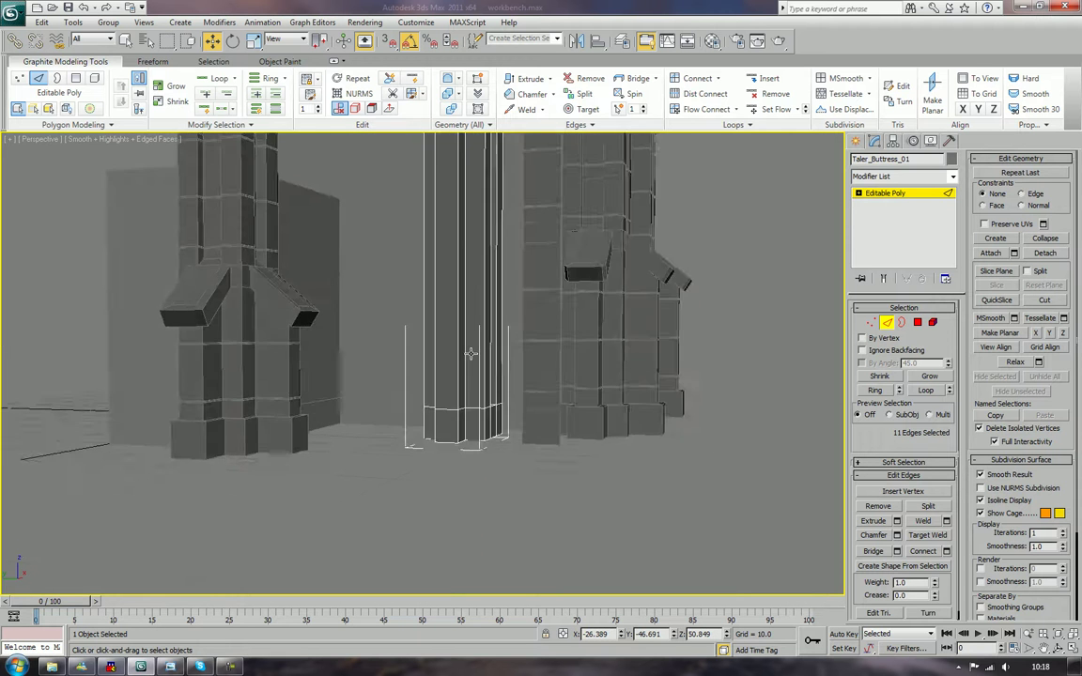
Leave edge editing and add five spaced horizontal edge loops with SwiftLoop around the column below the sloped ledge.
scroll(472, 359, up, 5)
scroll(465, 338, down, 6)
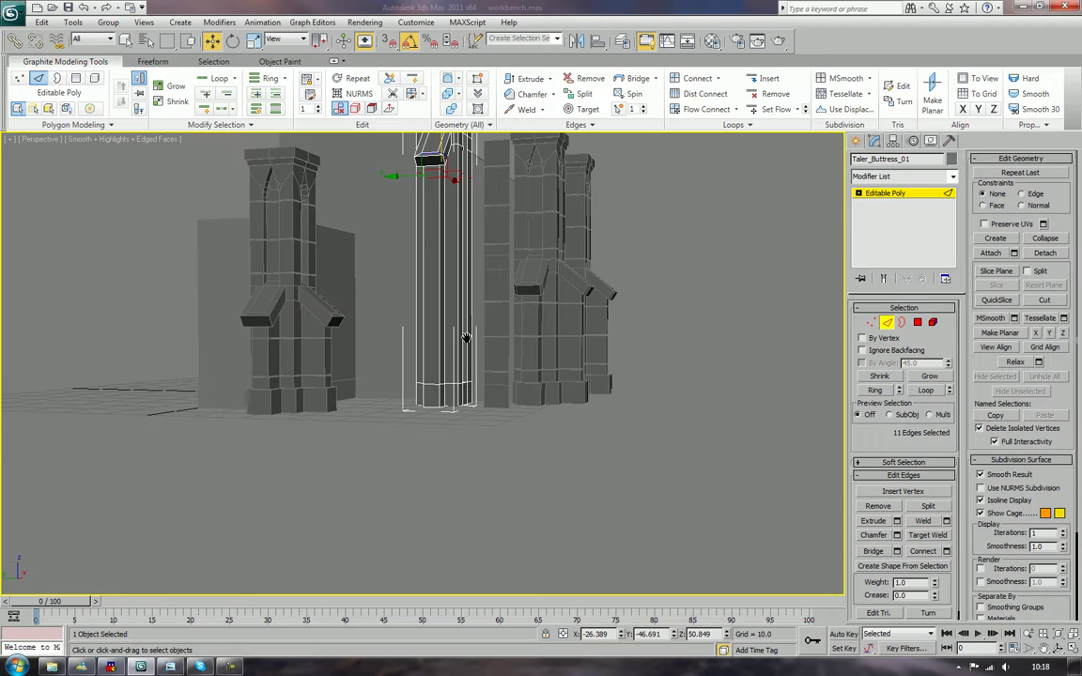
middle_drag(468, 294, 442, 425)
scroll(443, 425, up, 5)
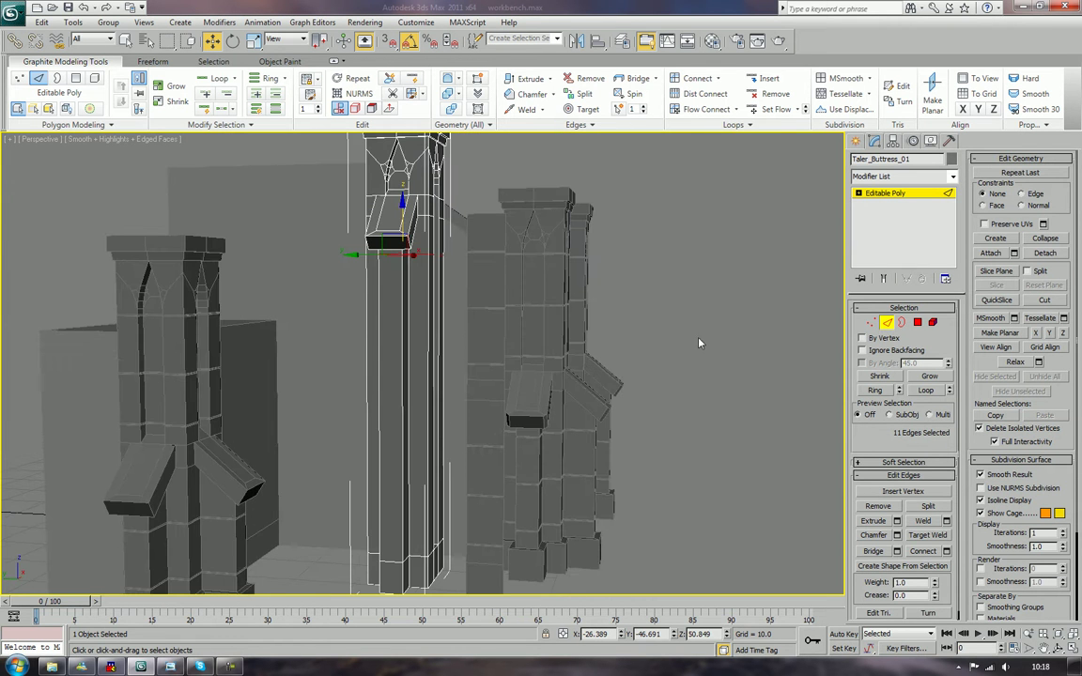
click(886, 322)
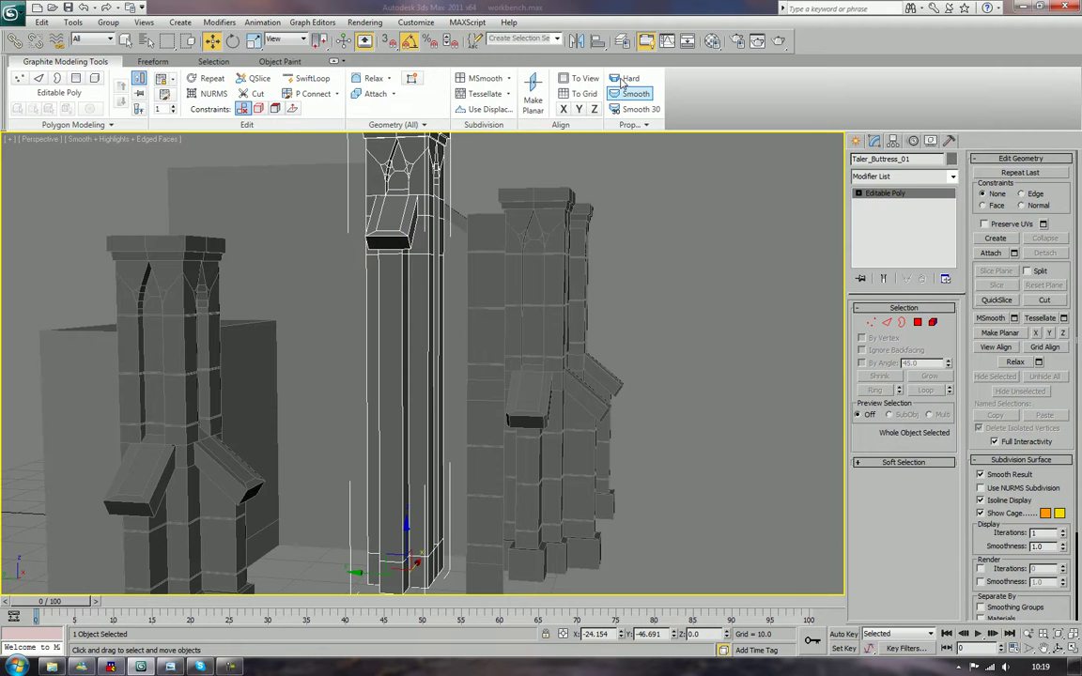
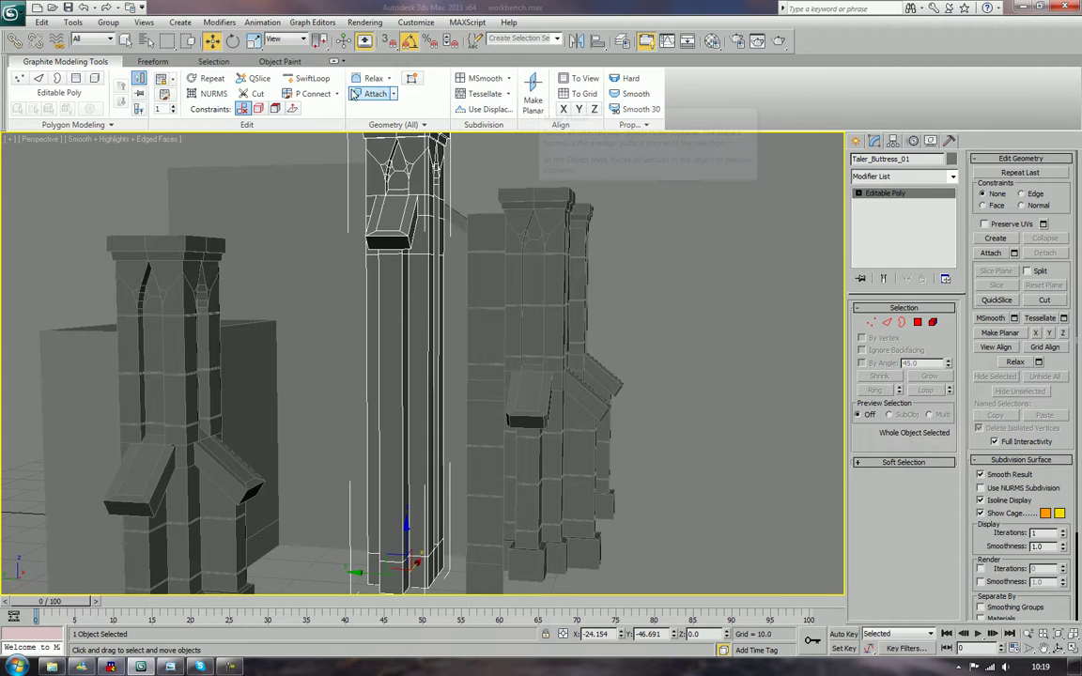
click(310, 78)
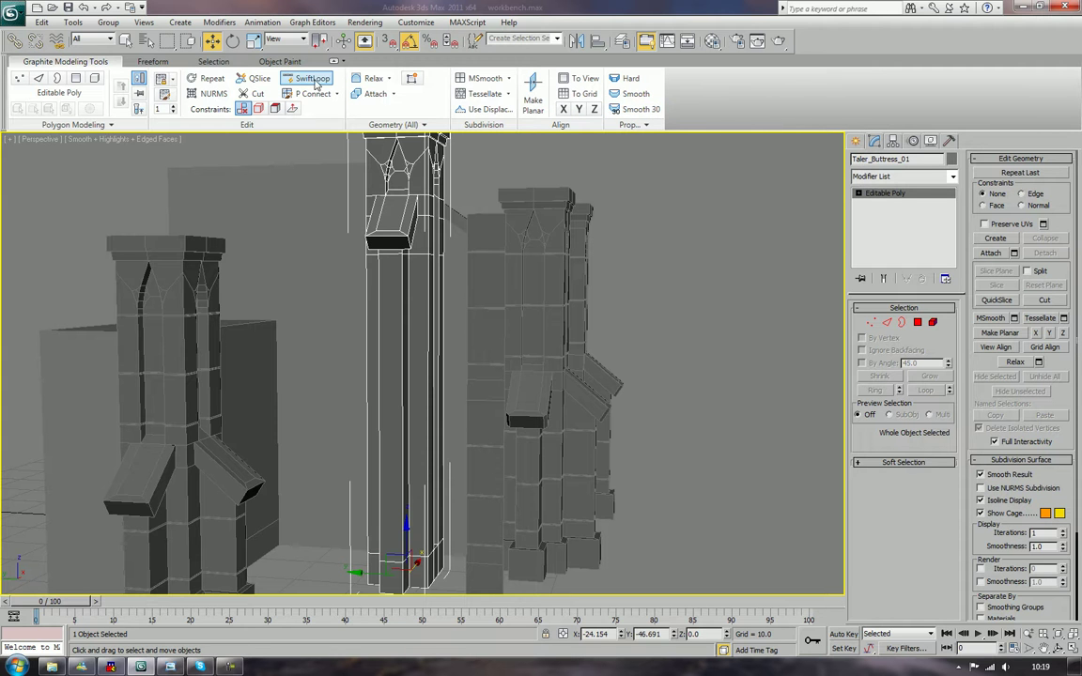
click(434, 308)
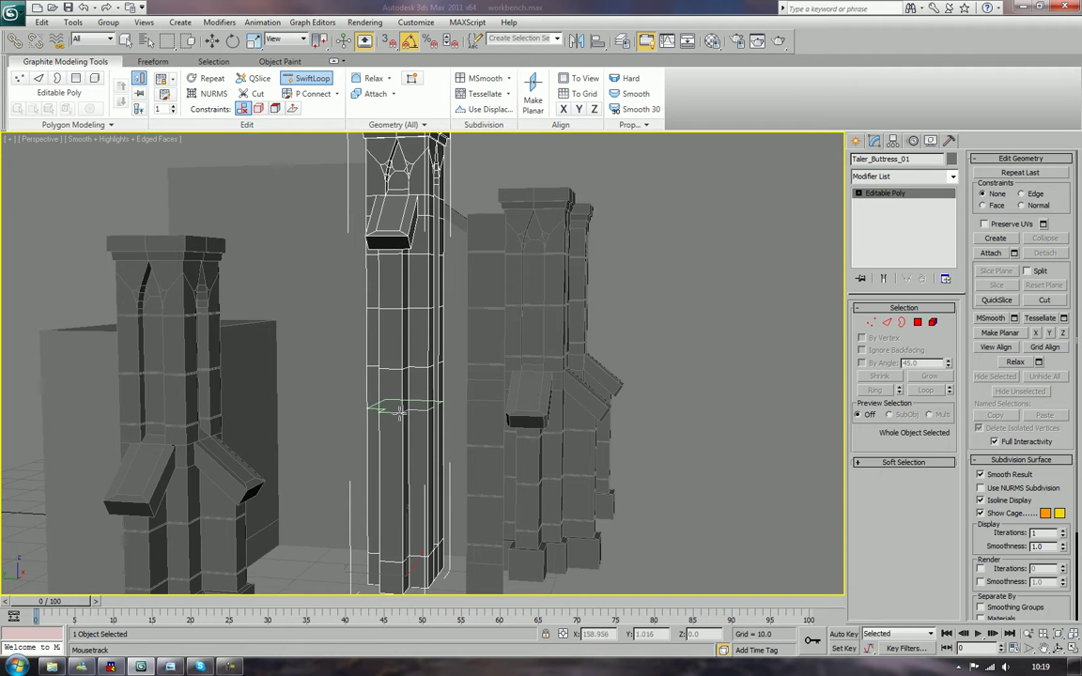
click(400, 413)
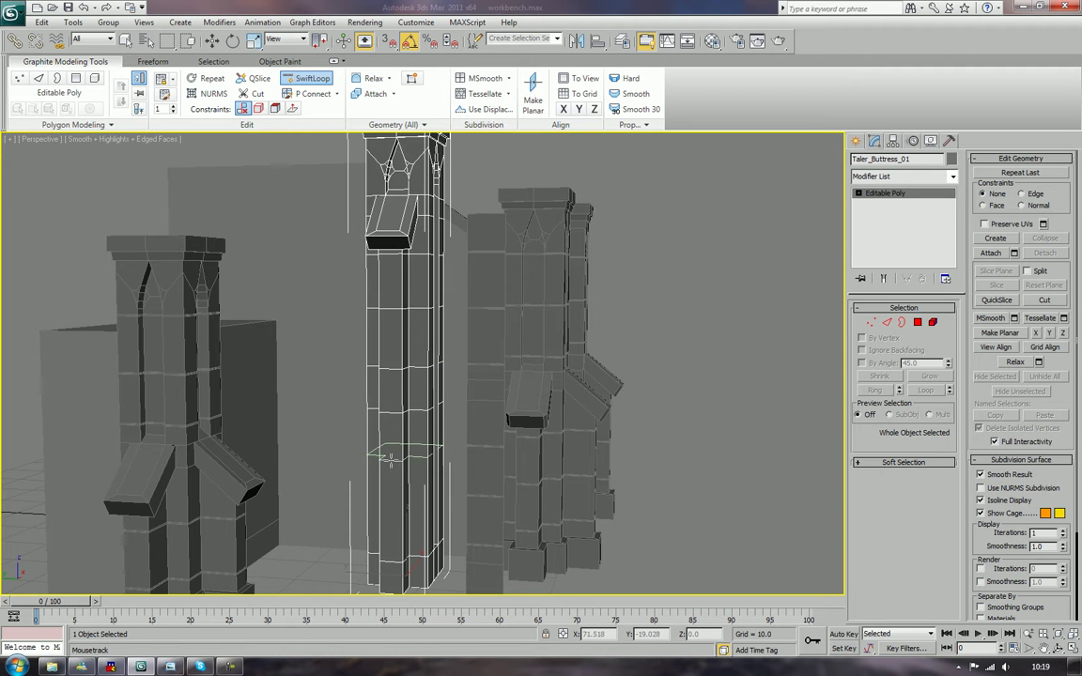
click(390, 459)
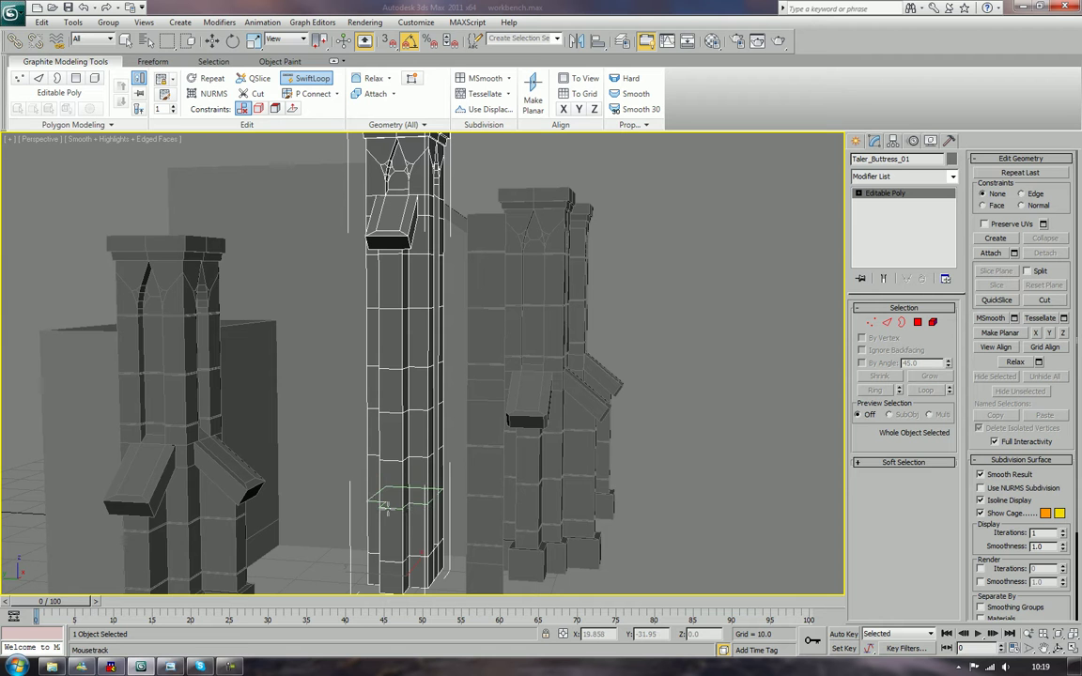
key(w)
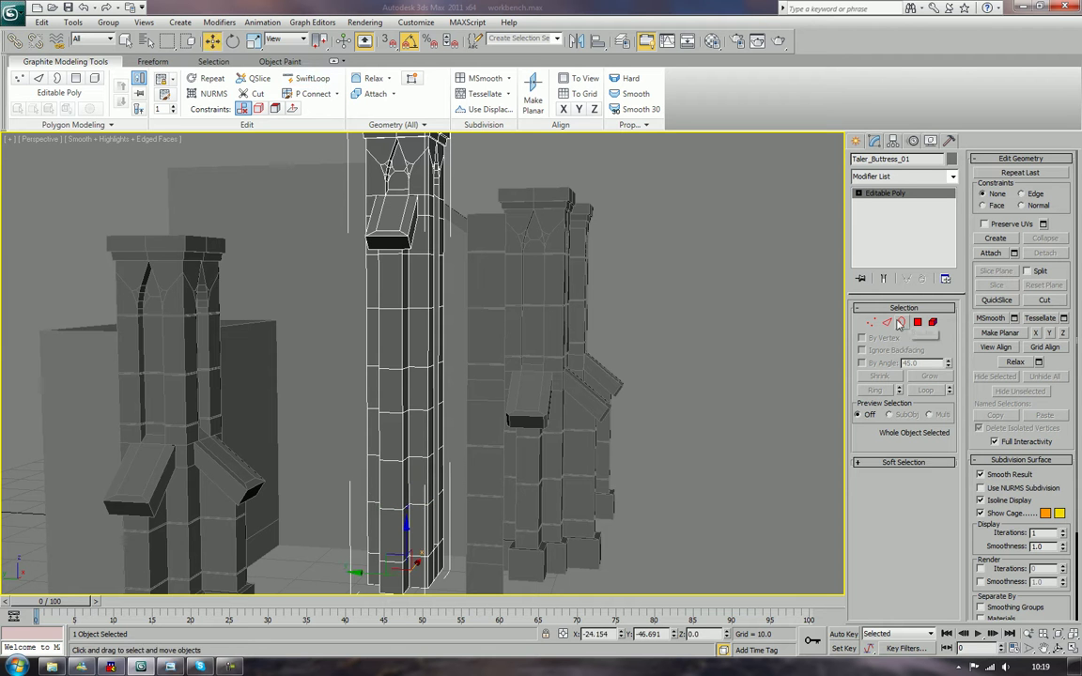
Add one more SwiftLoop edge loop around the column just above its base band.
middle_drag(512, 449, 531, 279)
scroll(532, 280, up, 2)
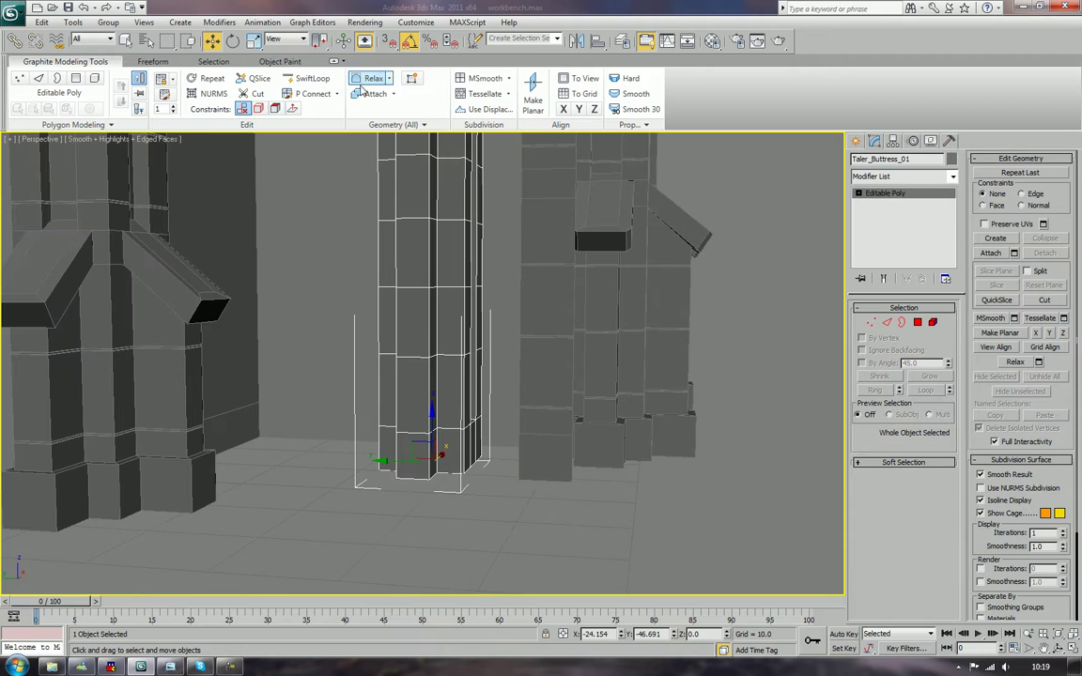
click(313, 79)
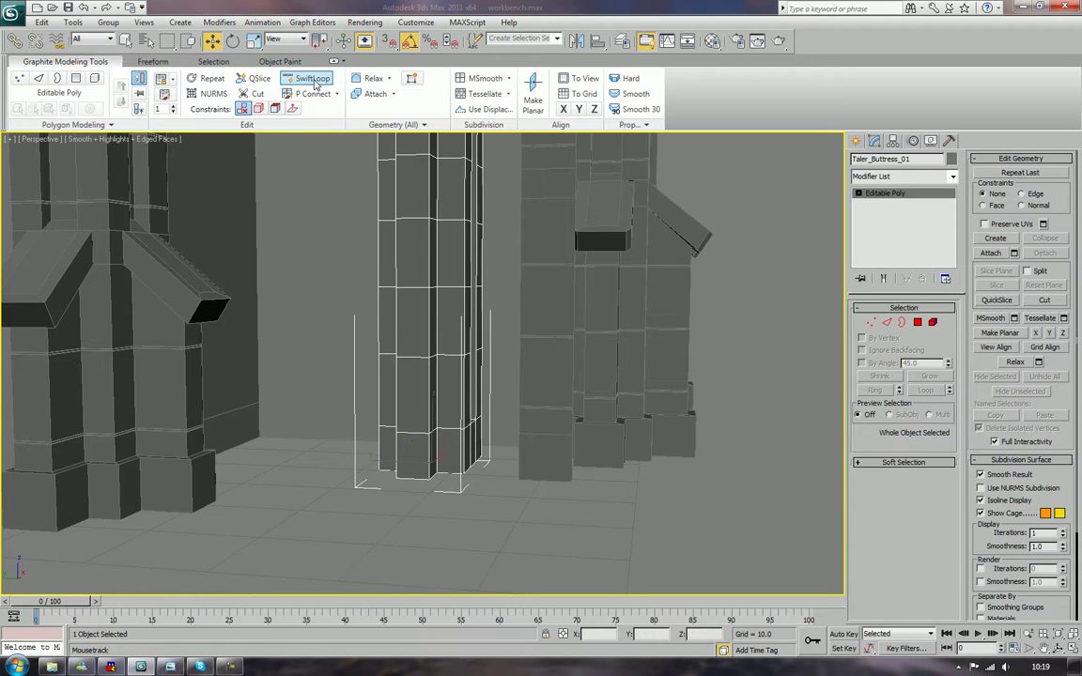
click(433, 412)
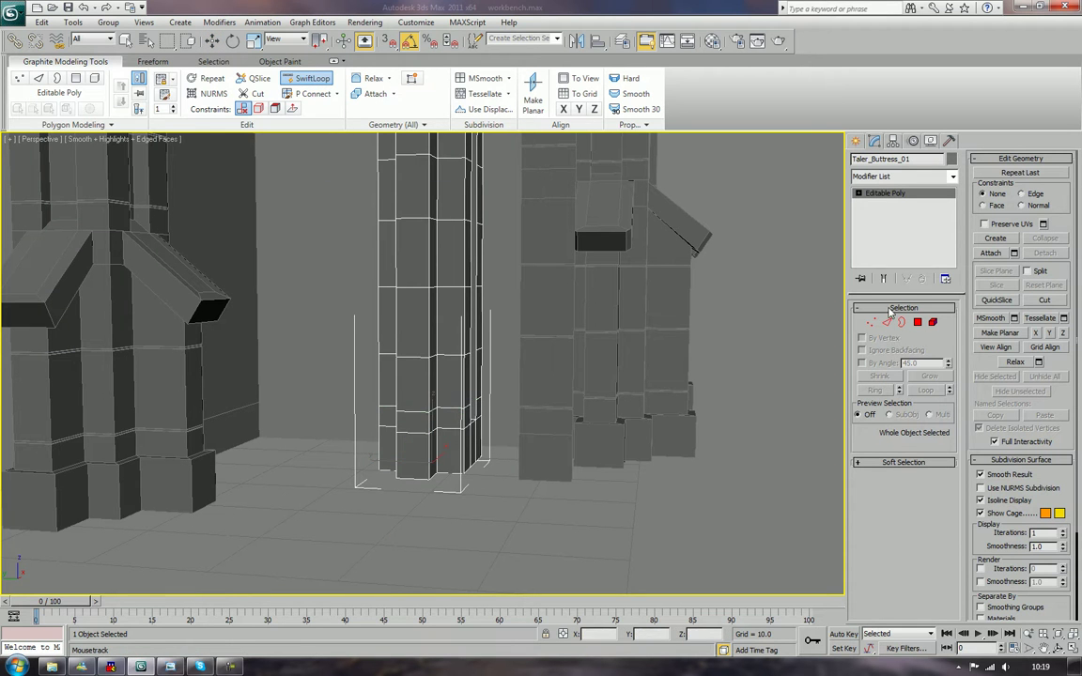
Select one front edge on each horizontal line between the base and the sloped ledge and expand the selection to full loops.
key(2)
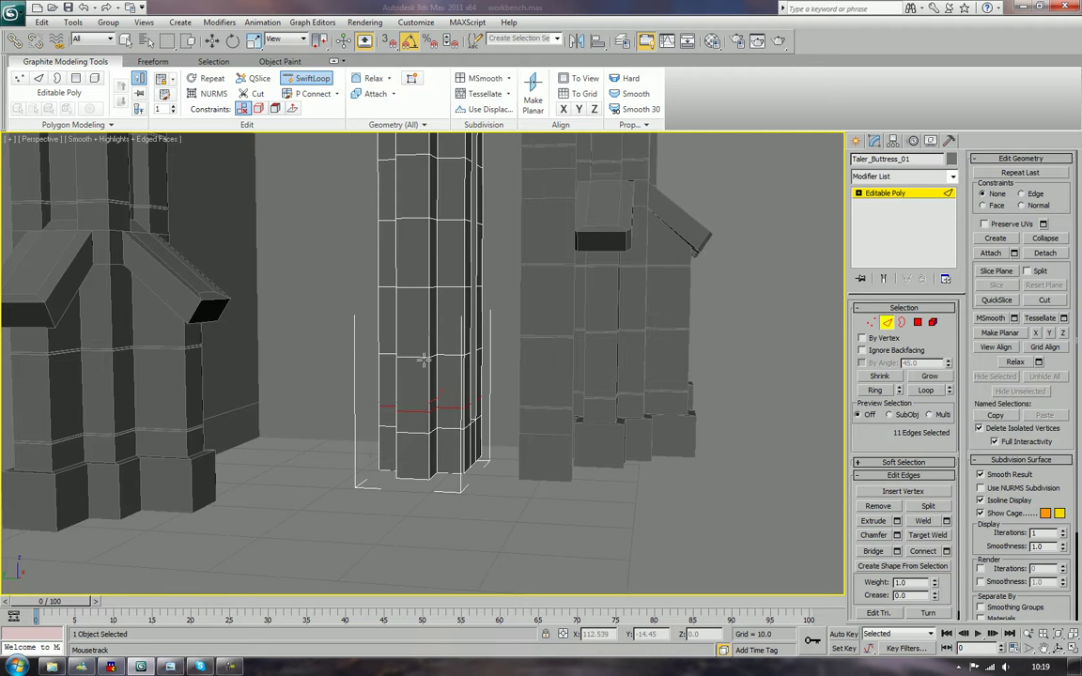
key(w)
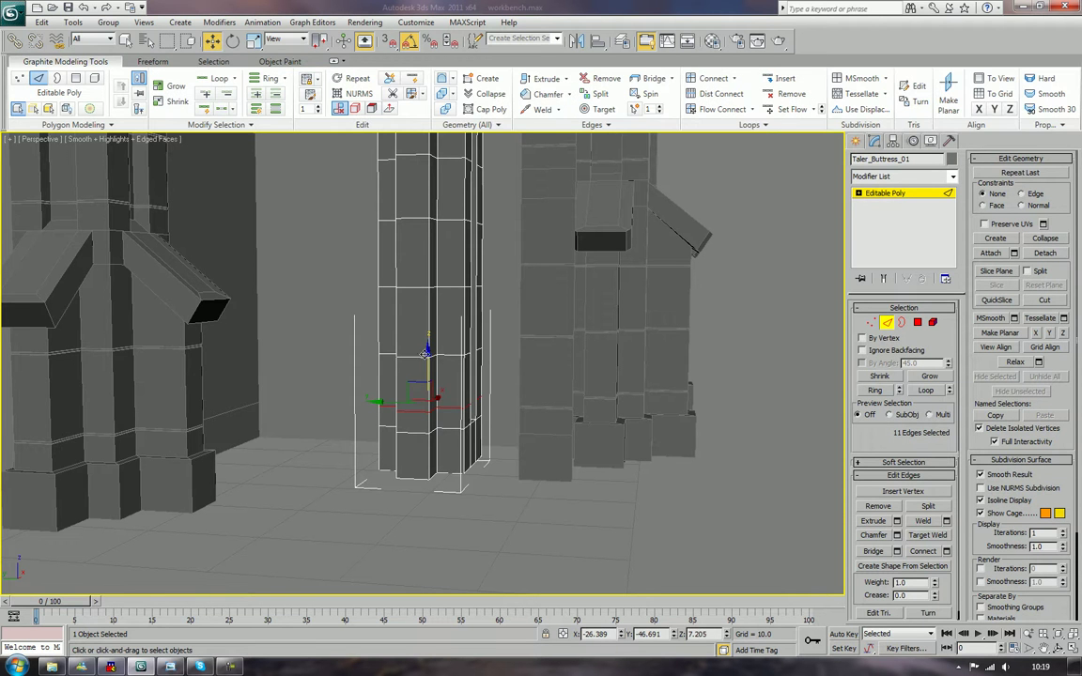
ctrl+click(419, 357)
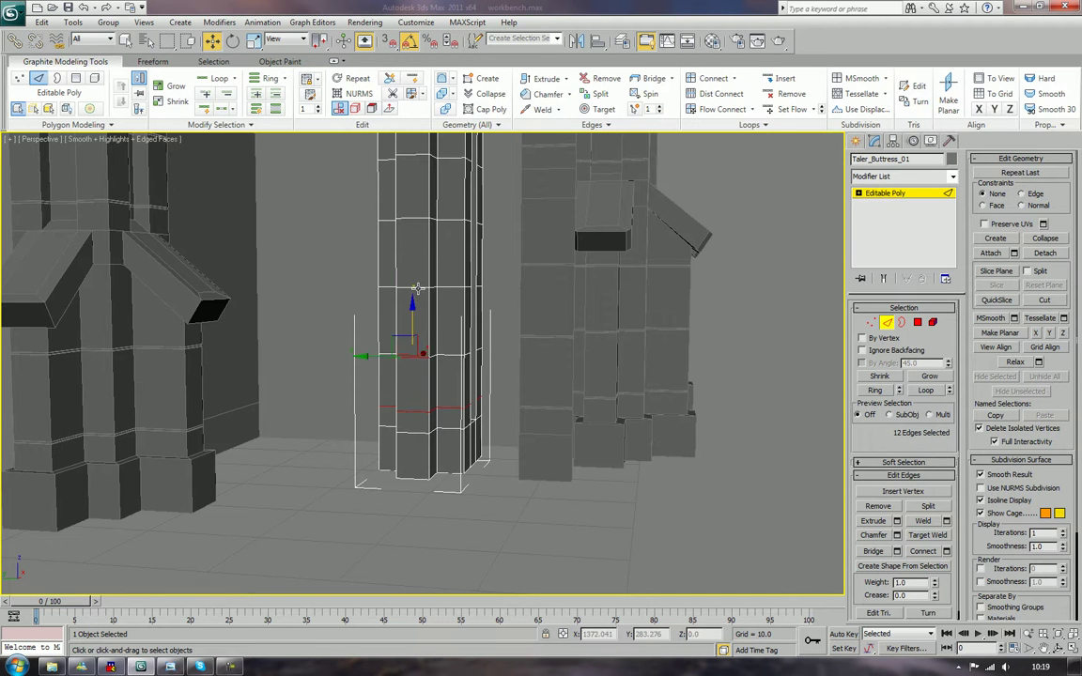
ctrl+click(420, 287)
ctrl+click(422, 218)
middle_drag(449, 212, 427, 359)
ctrl+click(427, 270)
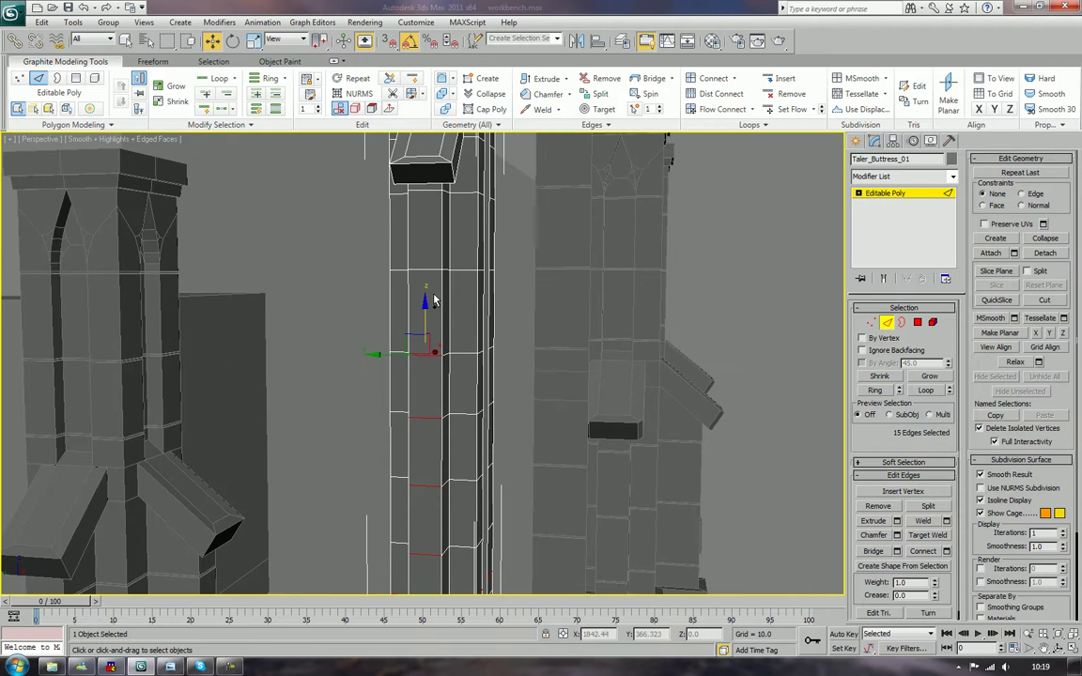
ctrl+click(434, 191)
ctrl+click(434, 191)
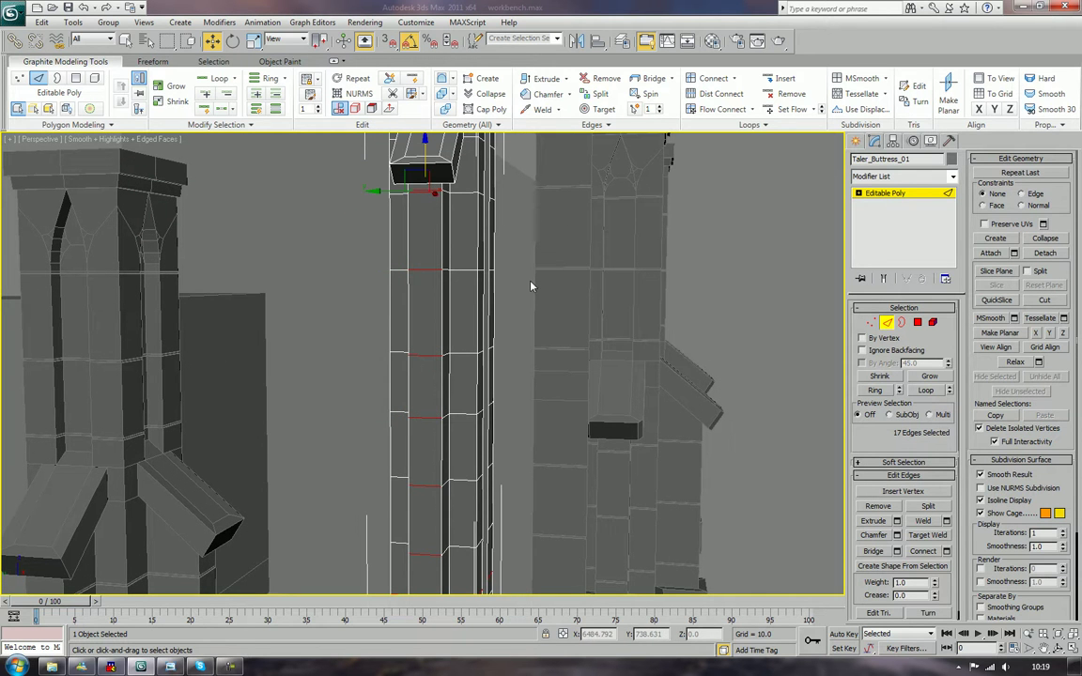
alt+middle_drag(599, 306, 604, 320)
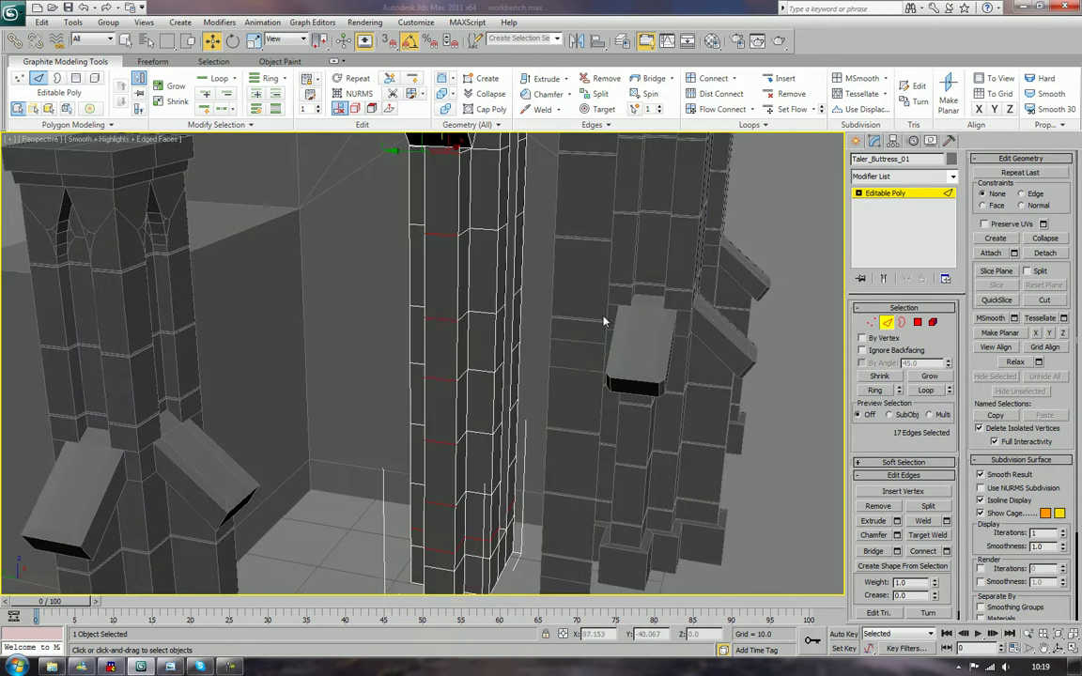
click(925, 390)
Extrude the selected edge loops inward with a height of -0.26 and a width of 0.213 to form mortar grooves.
middle_drag(772, 323, 770, 440)
scroll(770, 440, up, 5)
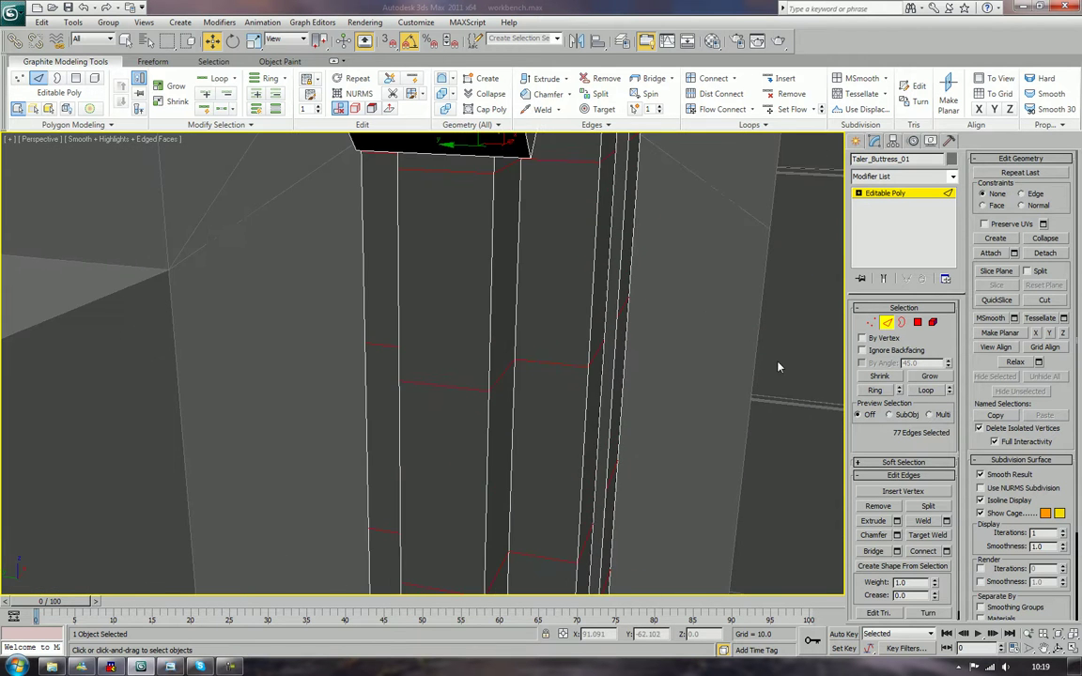
middle_drag(762, 366, 729, 417)
click(896, 520)
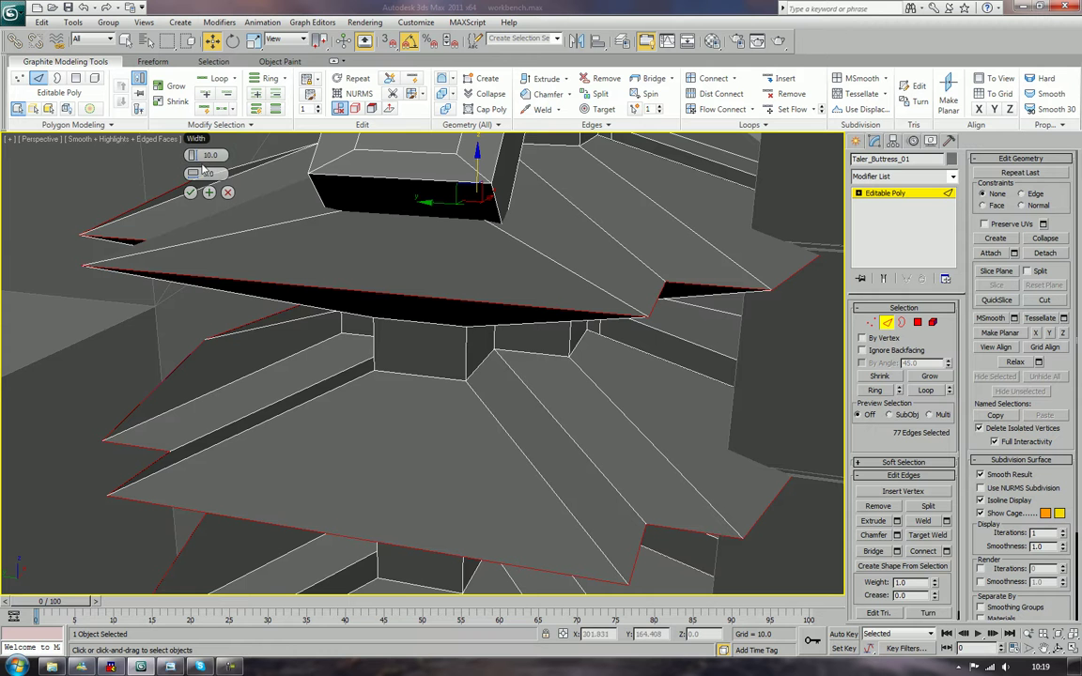
drag(193, 157, 137, 187)
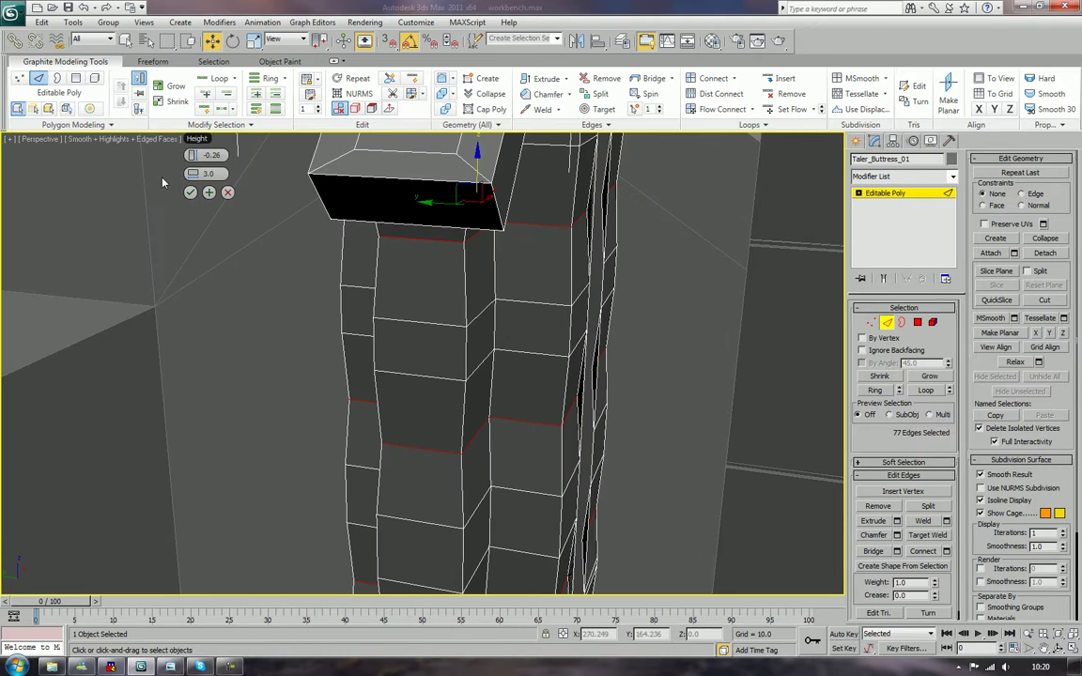
drag(188, 174, 171, 176)
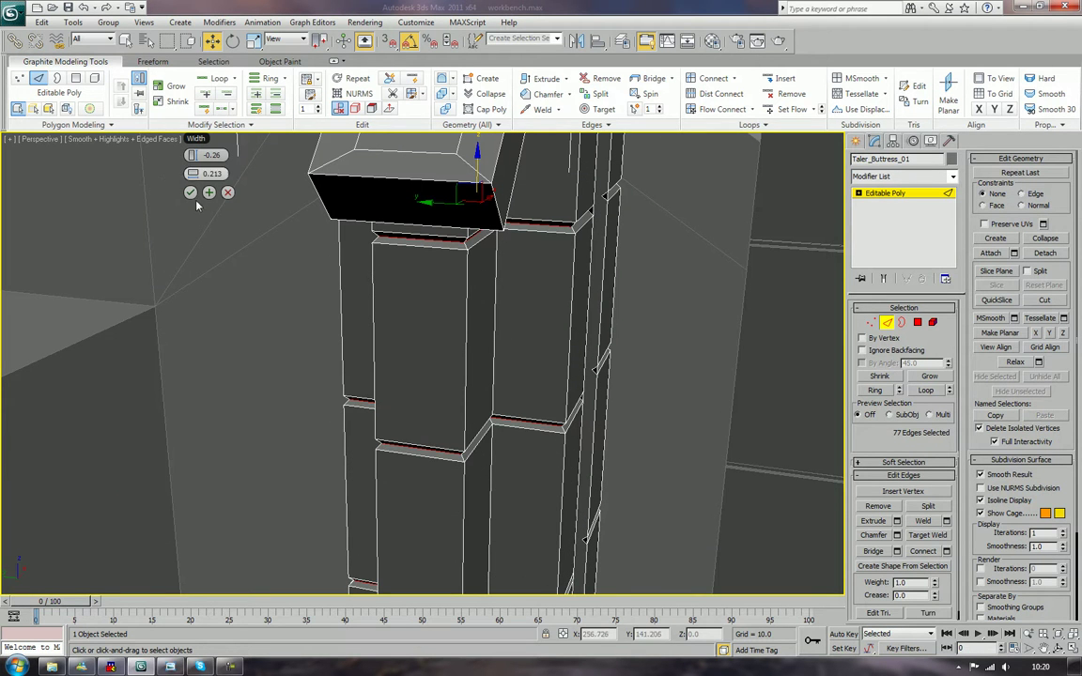
Narrow the groove extrusion on the column to a width of 0.11.
alt+middle_drag(507, 280, 547, 369)
scroll(548, 370, up, 2)
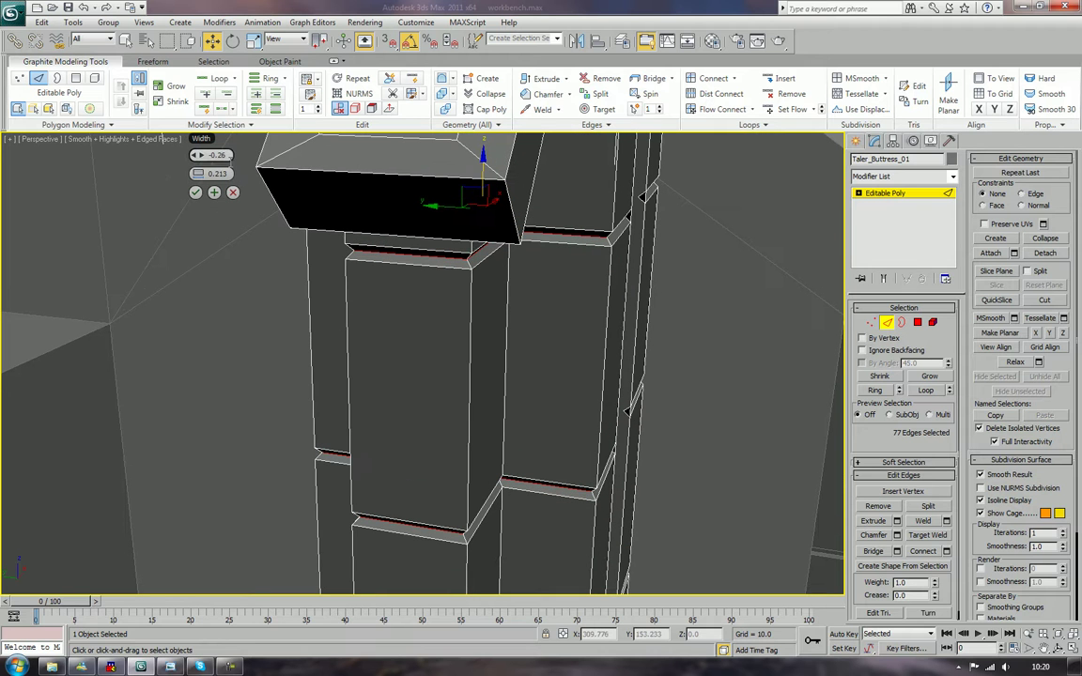
double_click(225, 172)
text(0.1)
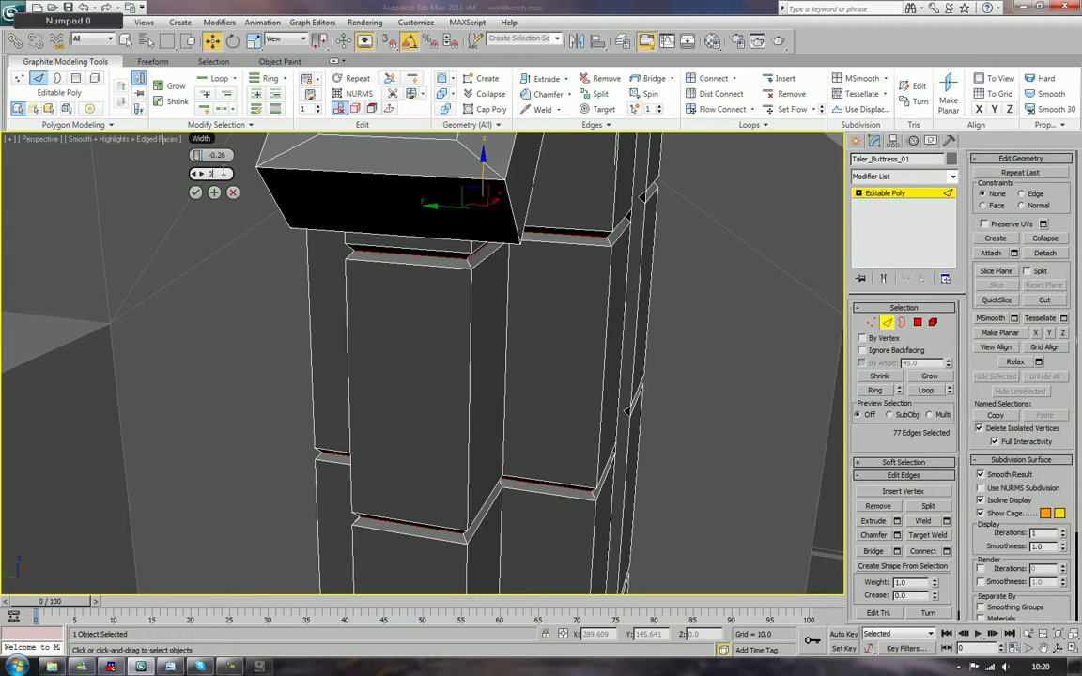
key(Tab)
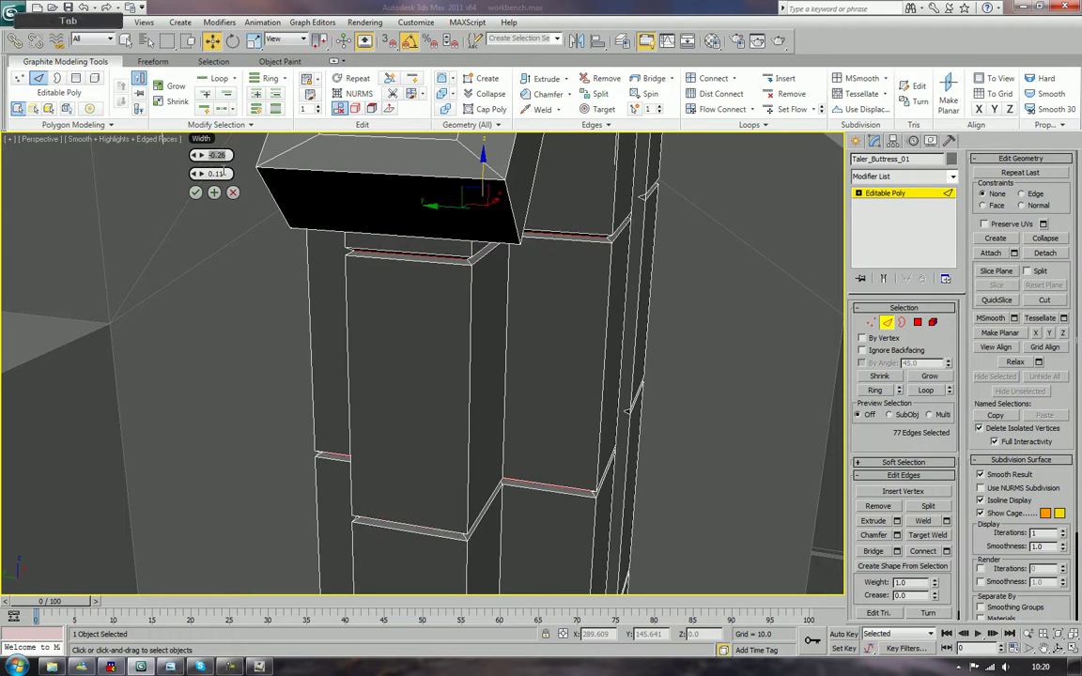
Set the groove extrusion height to -0.123 and apply the extrusion.
click(195, 156)
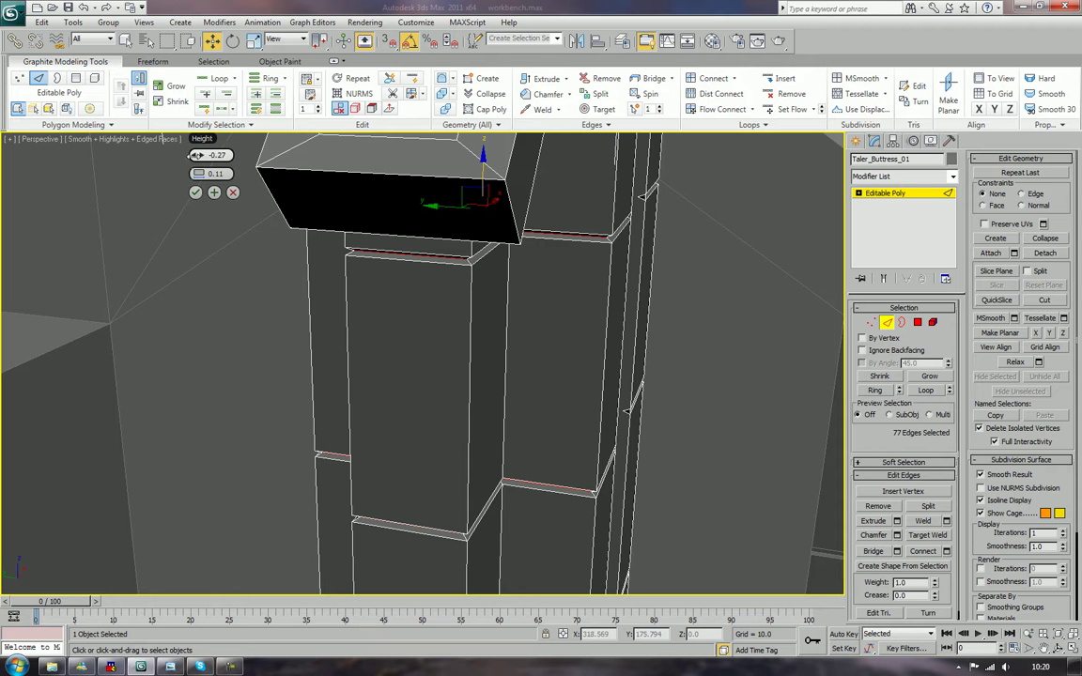
click(194, 156)
click(195, 156)
click(201, 157)
click(196, 154)
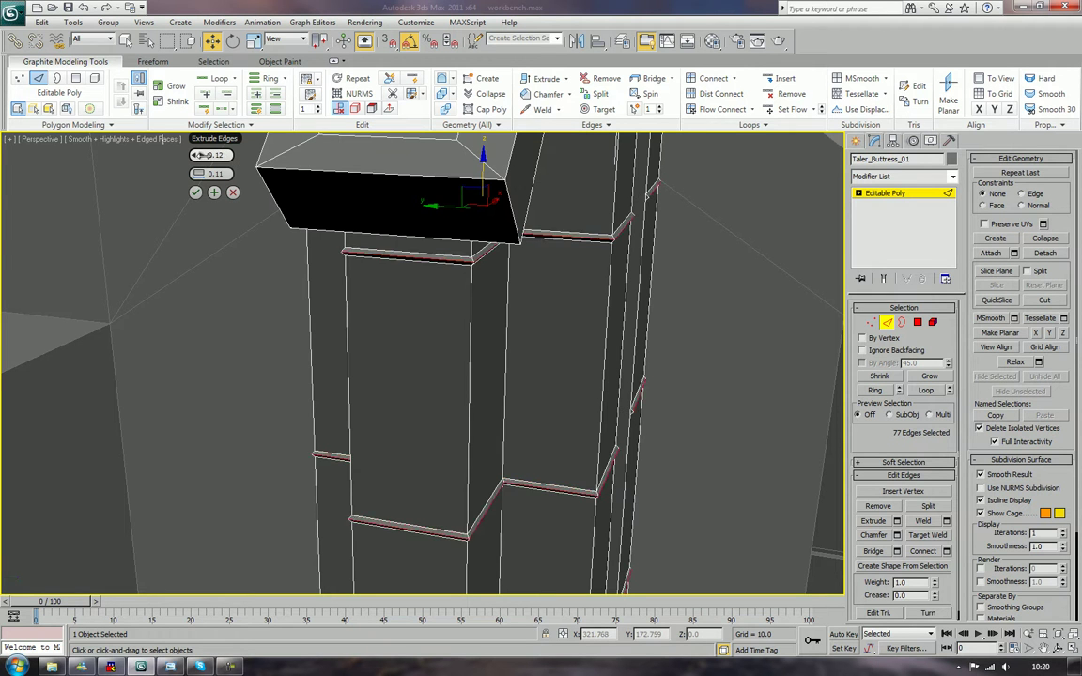
click(197, 154)
click(196, 154)
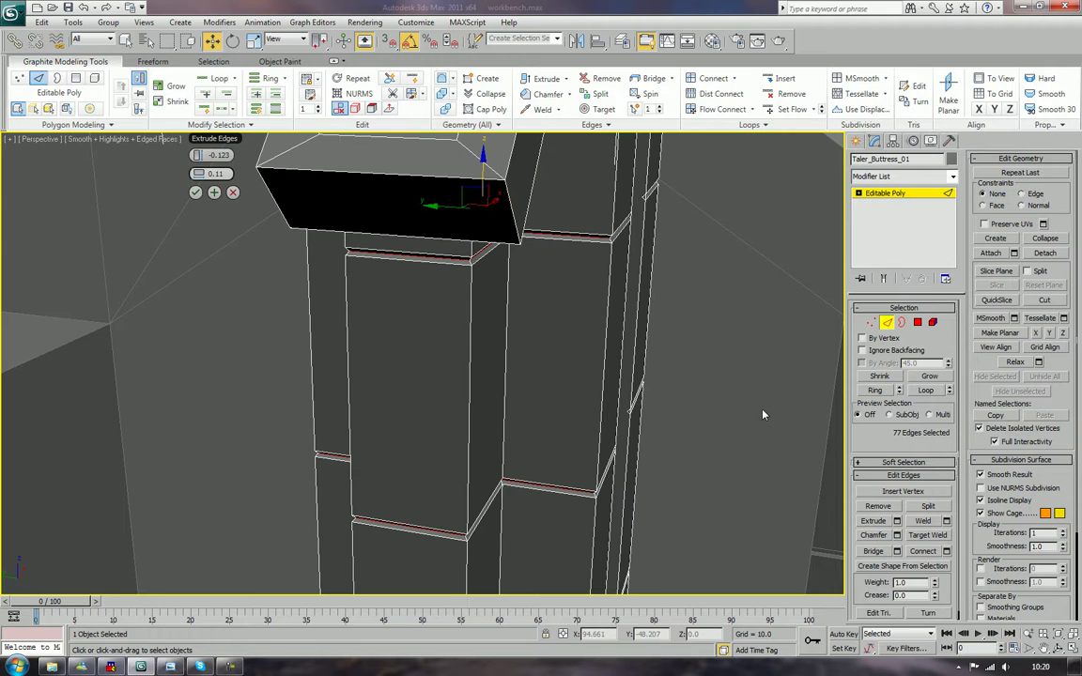
click(196, 193)
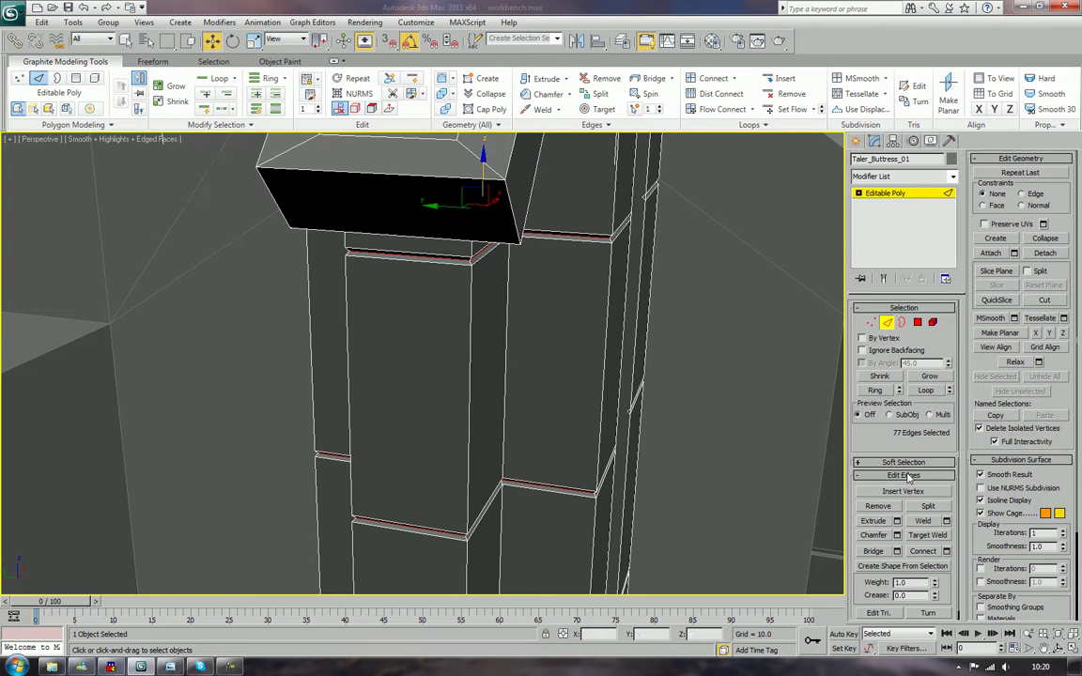
Chamfer the selected inner groove edges by 0.09 with one segment and leave edge editing of the buttress.
click(897, 535)
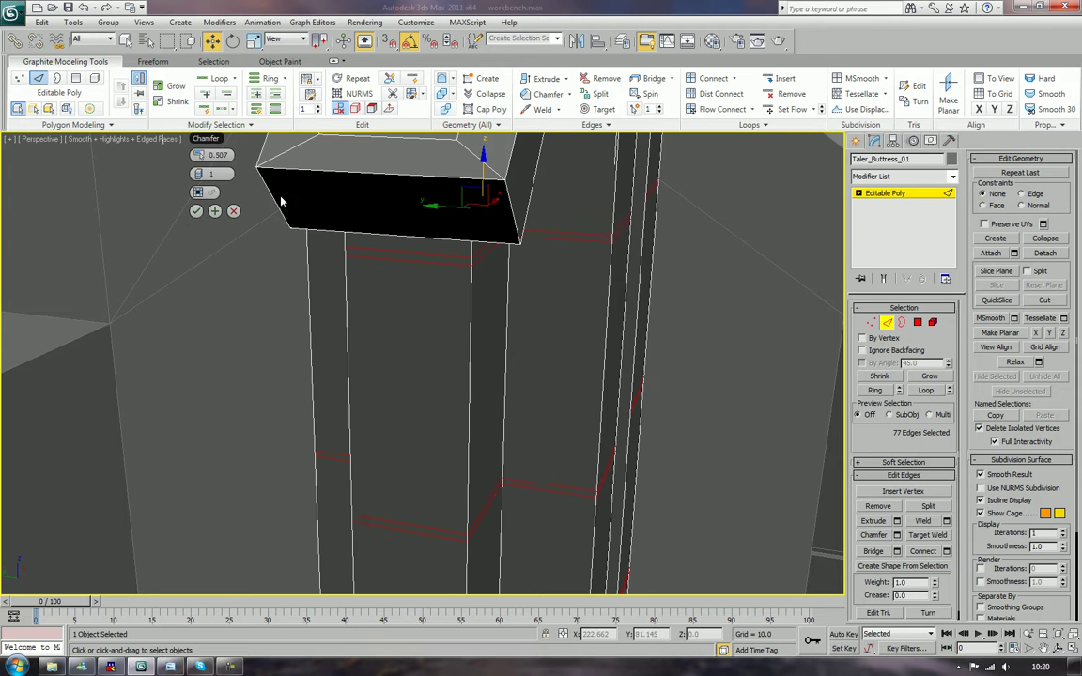
right_click(195, 156)
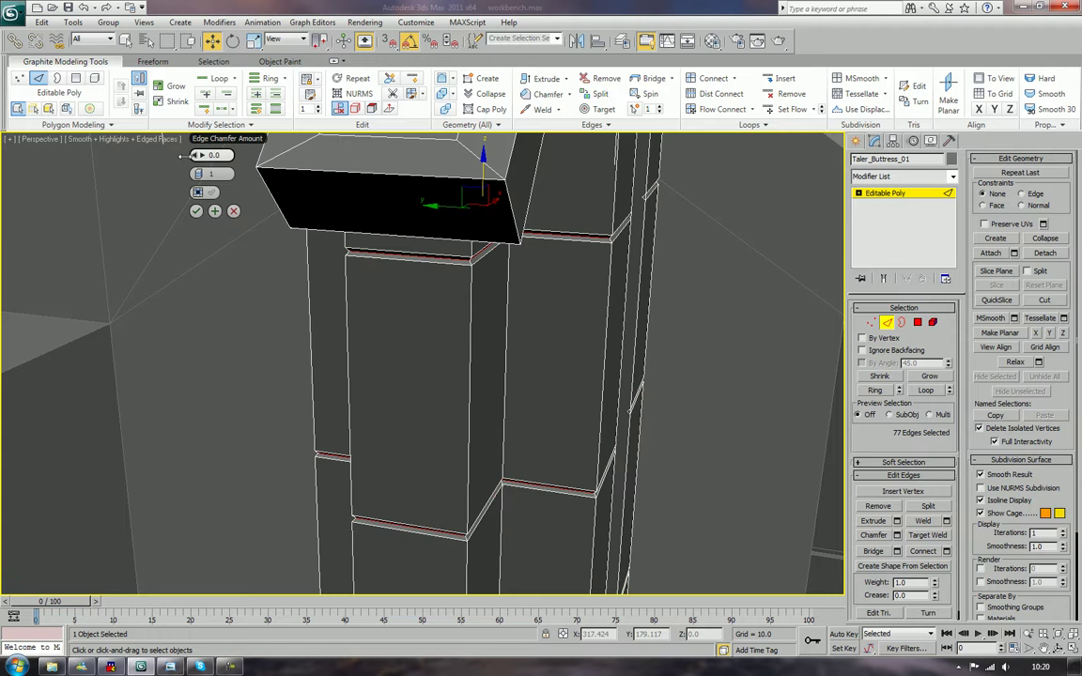
drag(200, 160, 204, 161)
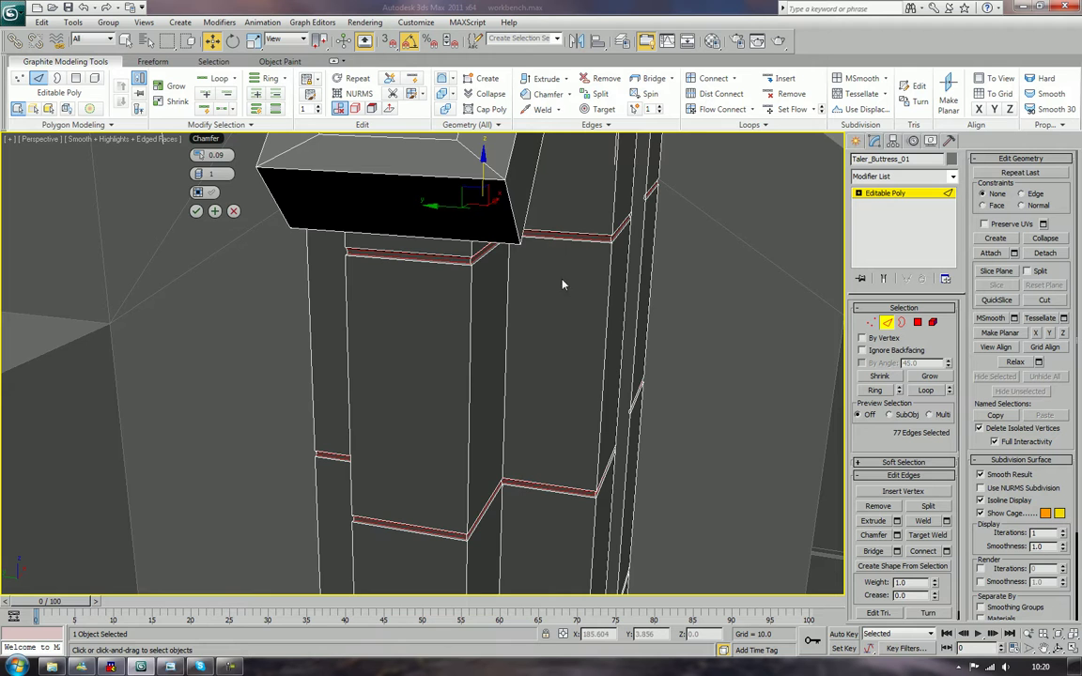
scroll(604, 314, up, 3)
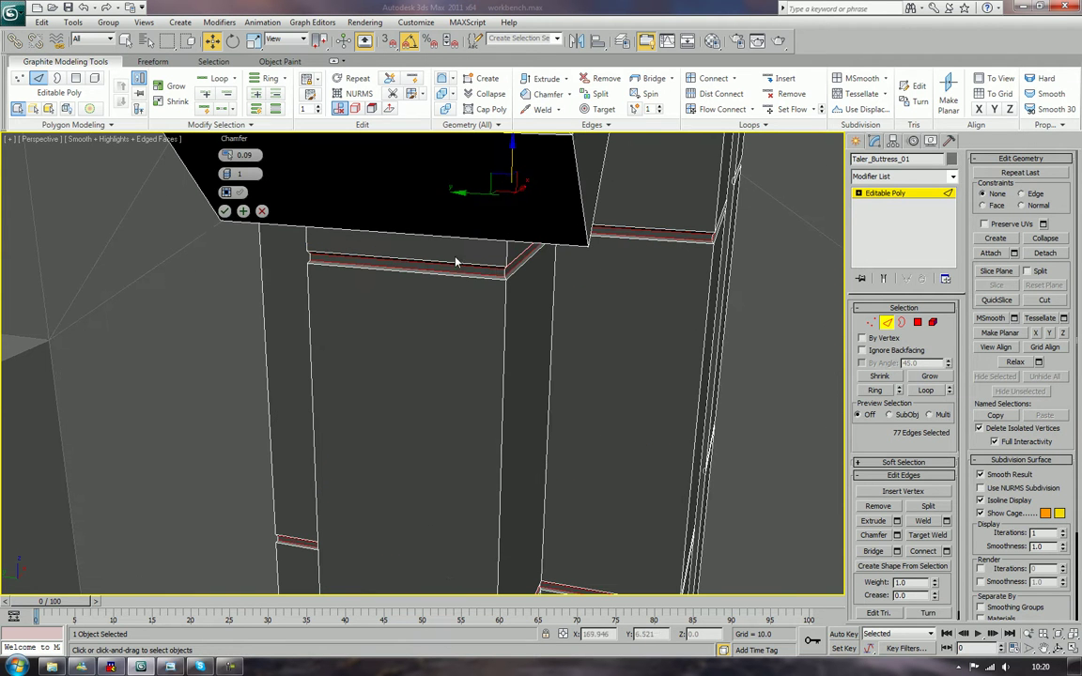
click(224, 210)
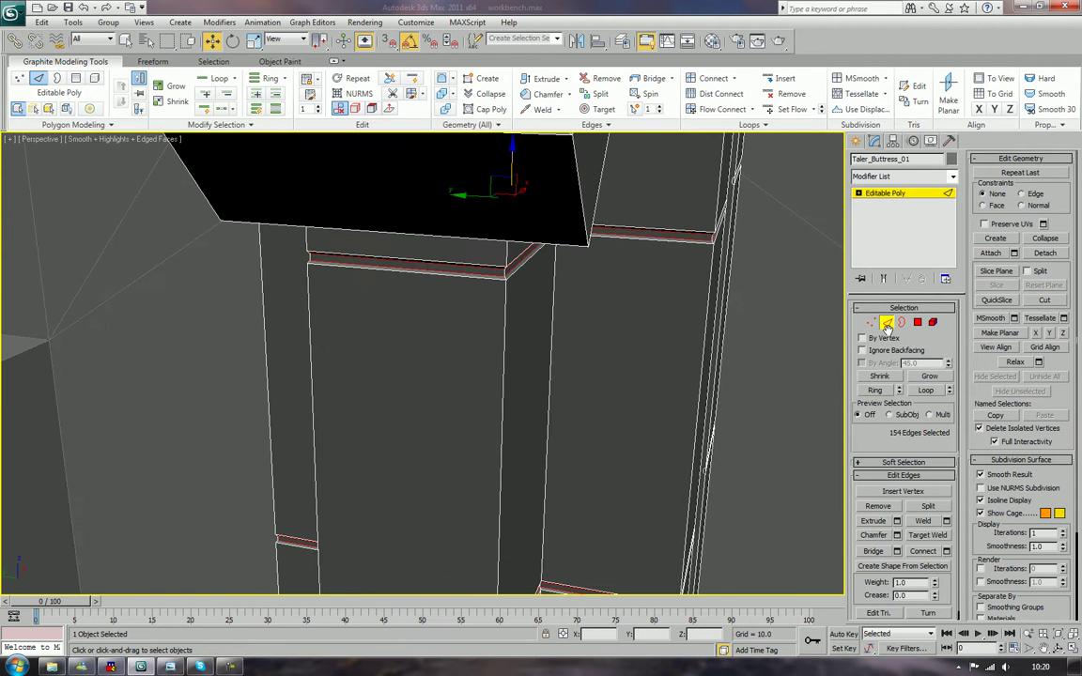
click(887, 324)
click(779, 405)
scroll(781, 406, down, 8)
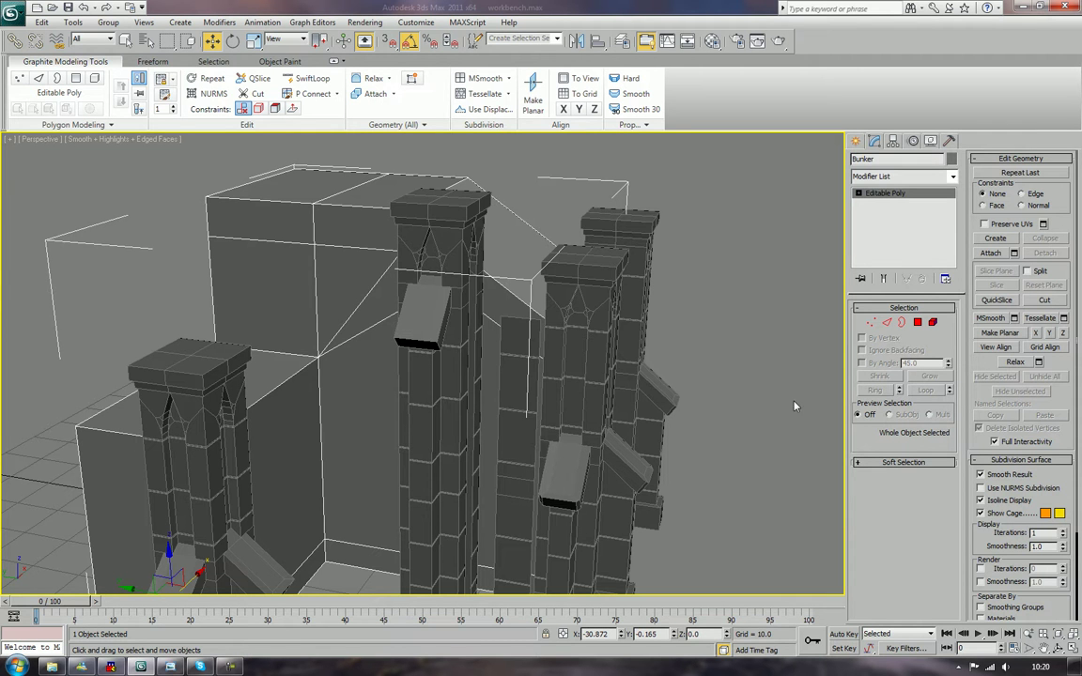
Select the five lowest front and side polygons around the base of Taler_Buttress_01.
middle_drag(690, 515, 734, 306)
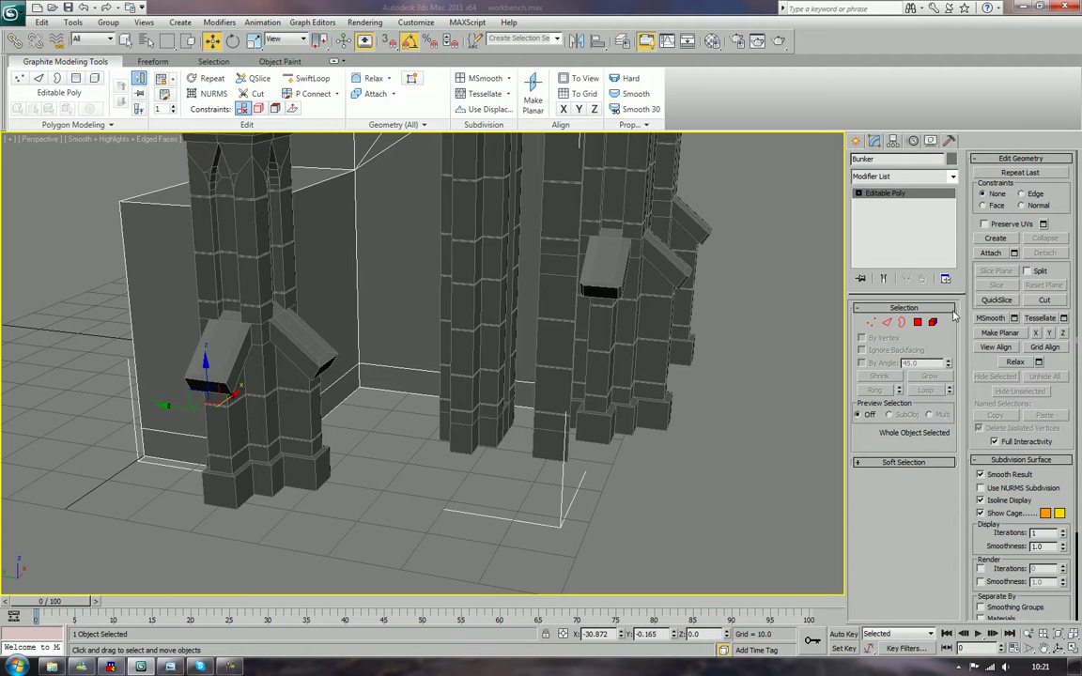
scroll(596, 433, up, 5)
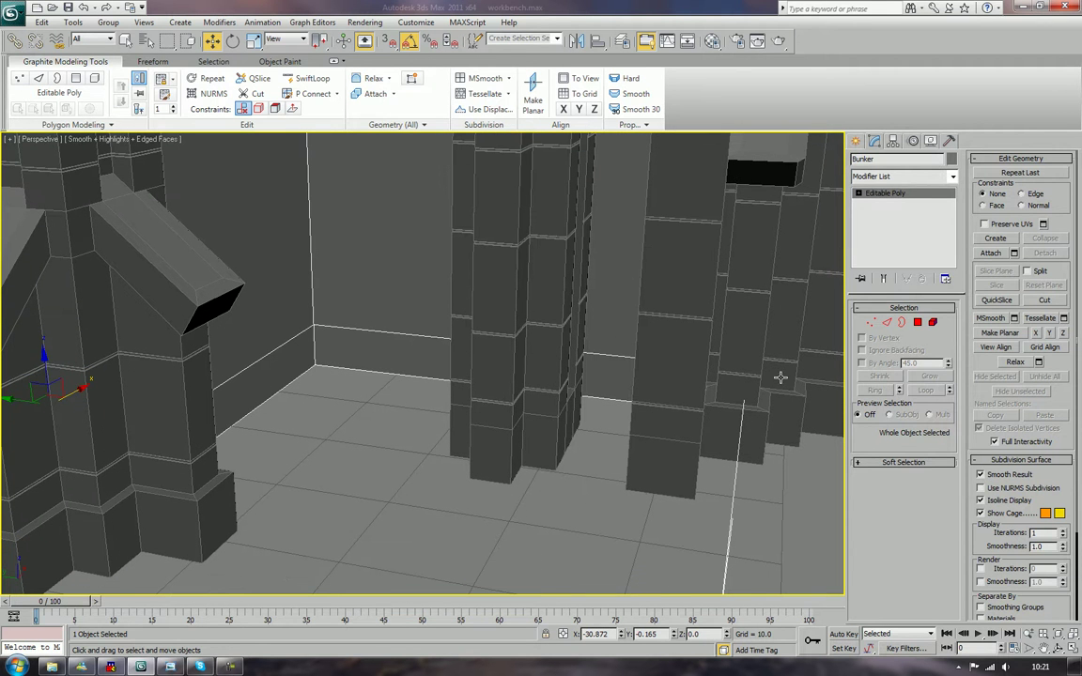
click(918, 323)
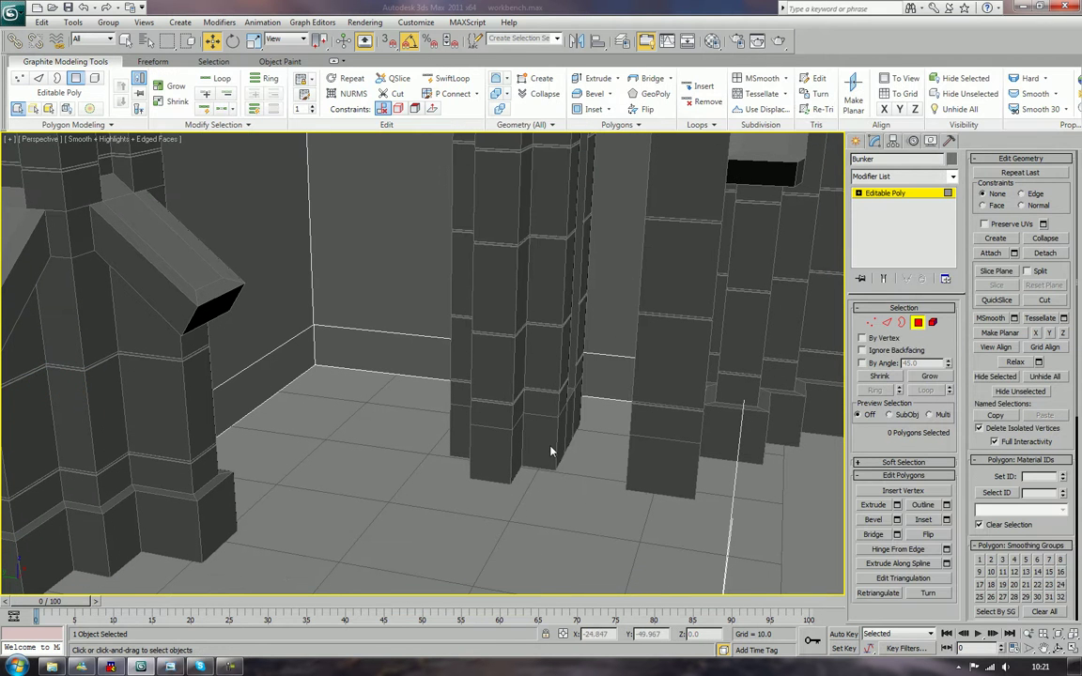
click(917, 323)
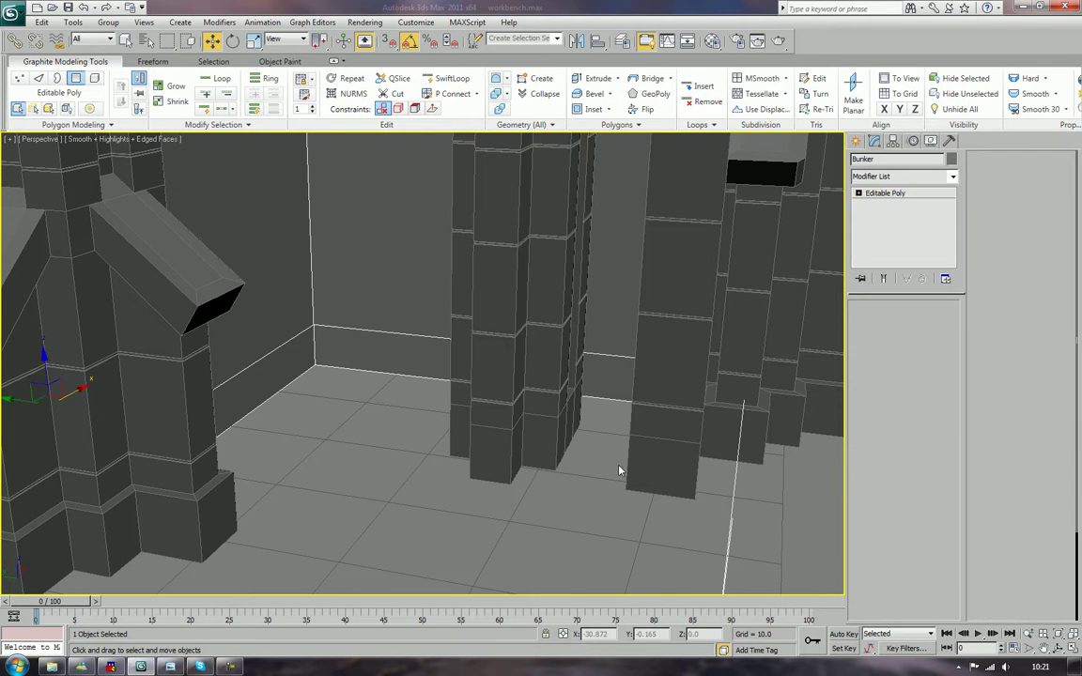
click(548, 393)
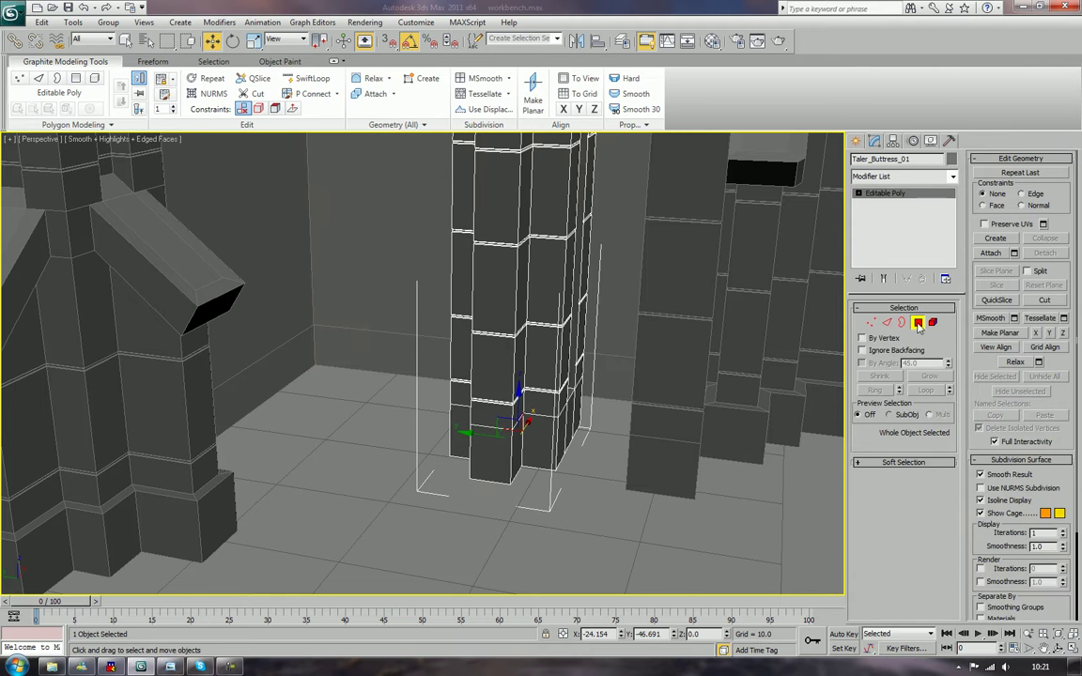
click(917, 323)
click(518, 445)
ctrl+click(499, 454)
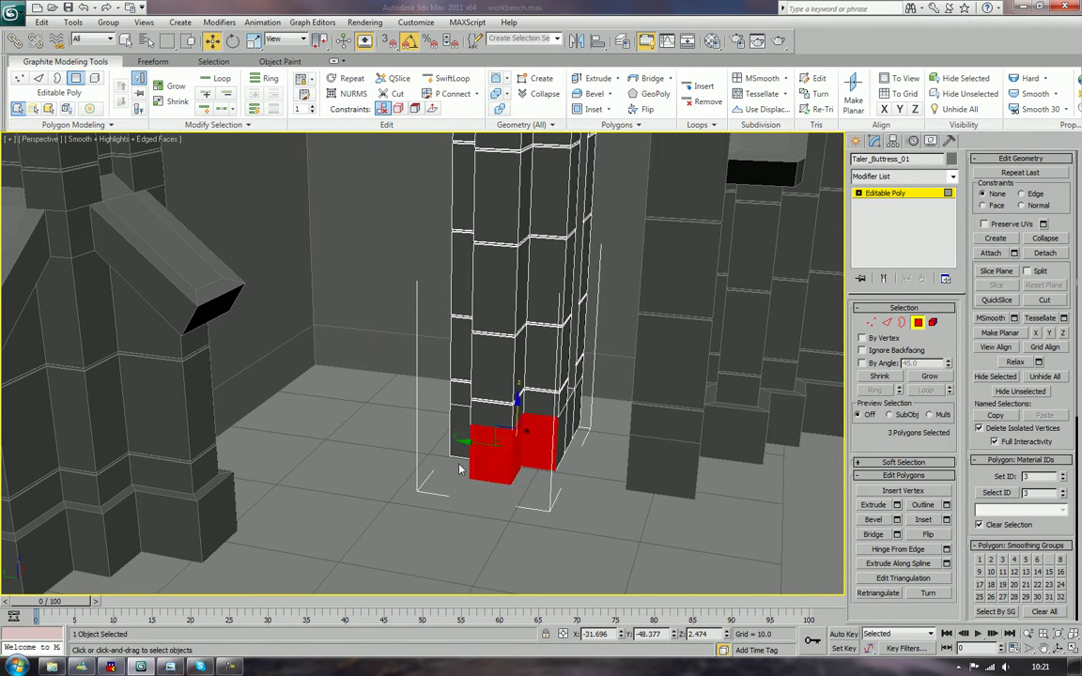
alt+middle_drag(461, 469, 499, 463)
ctrl+click(293, 423)
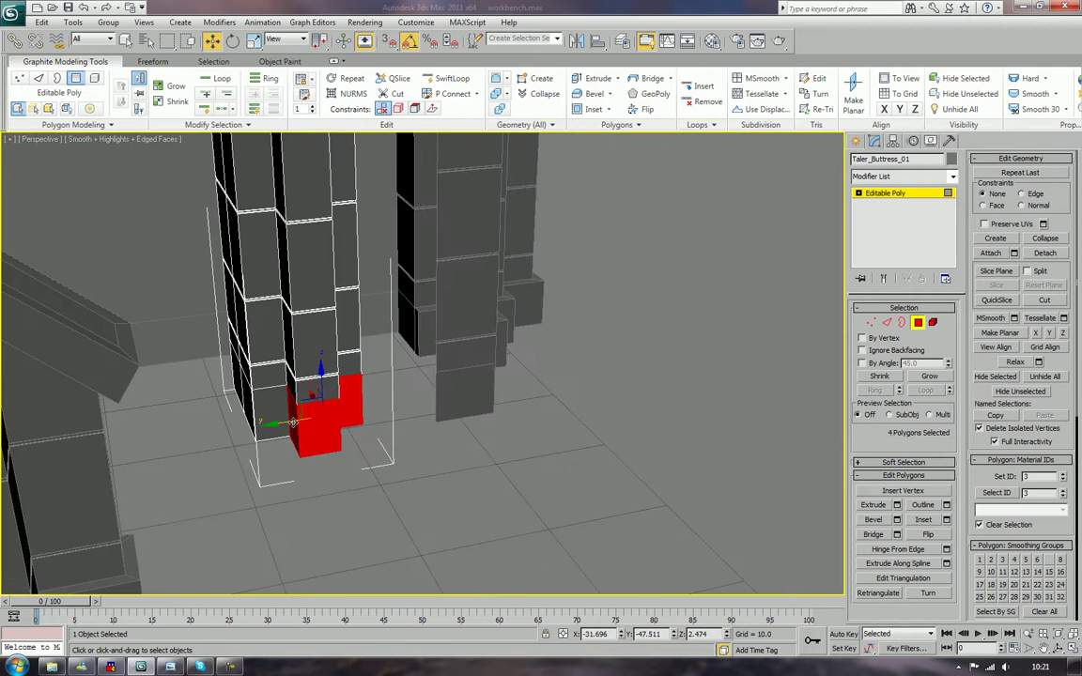
ctrl+click(271, 423)
alt+middle_drag(298, 424, 244, 420)
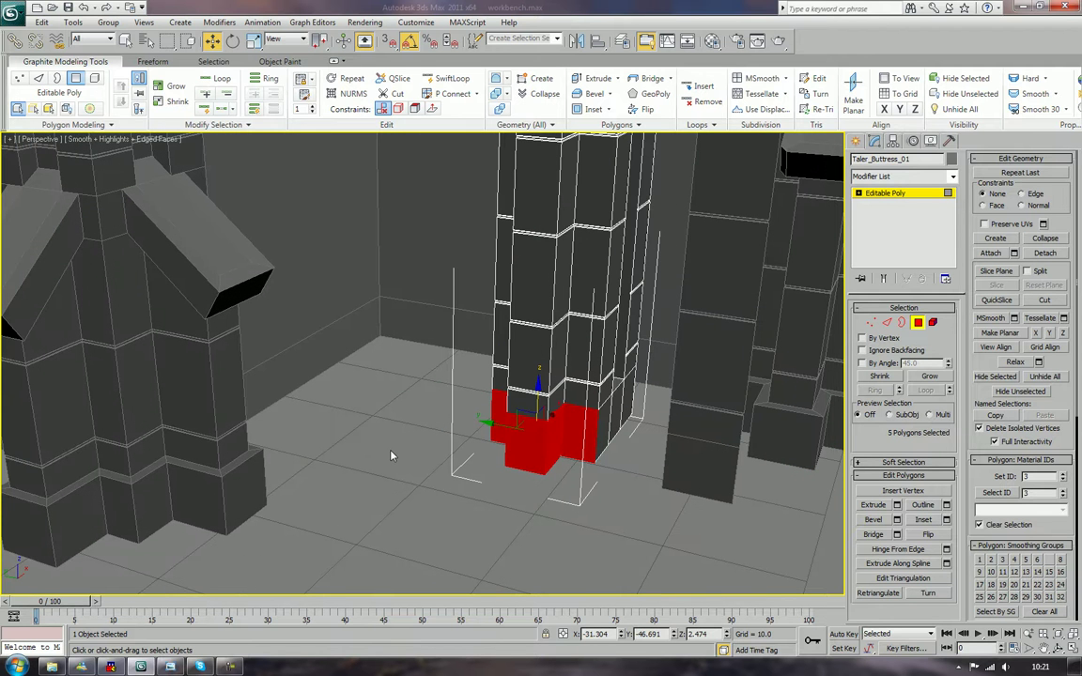
Extrude the selected base polygons slightly outward to form a protruding foot on Taler_Buttress_01.
alt+middle_drag(435, 444, 374, 471)
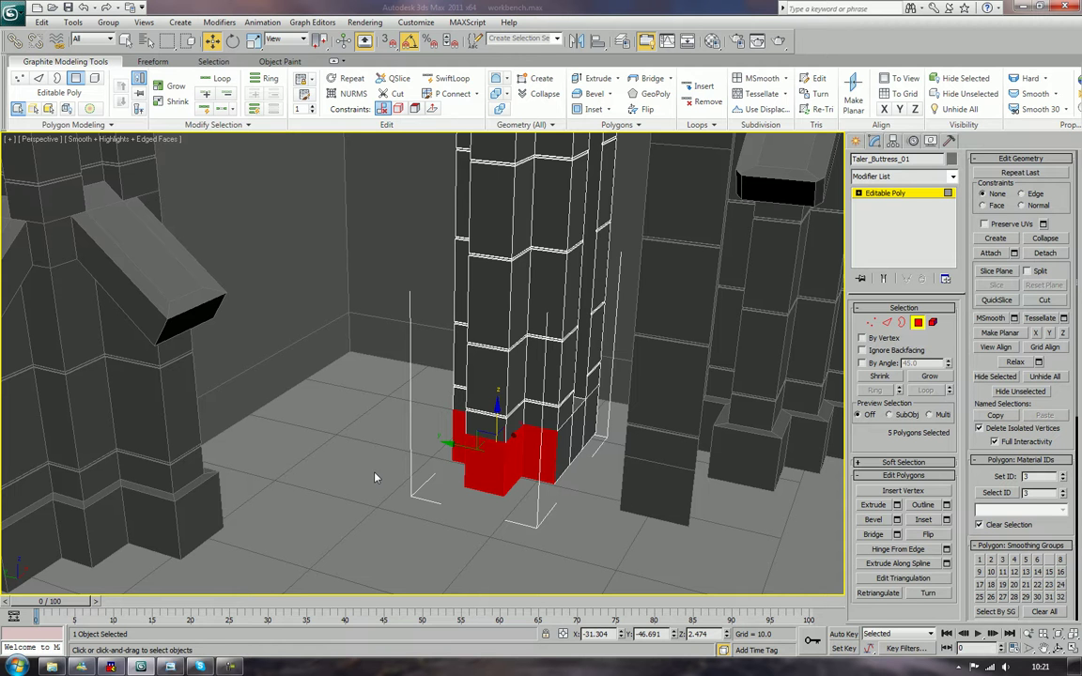
middle_drag(483, 425, 442, 426)
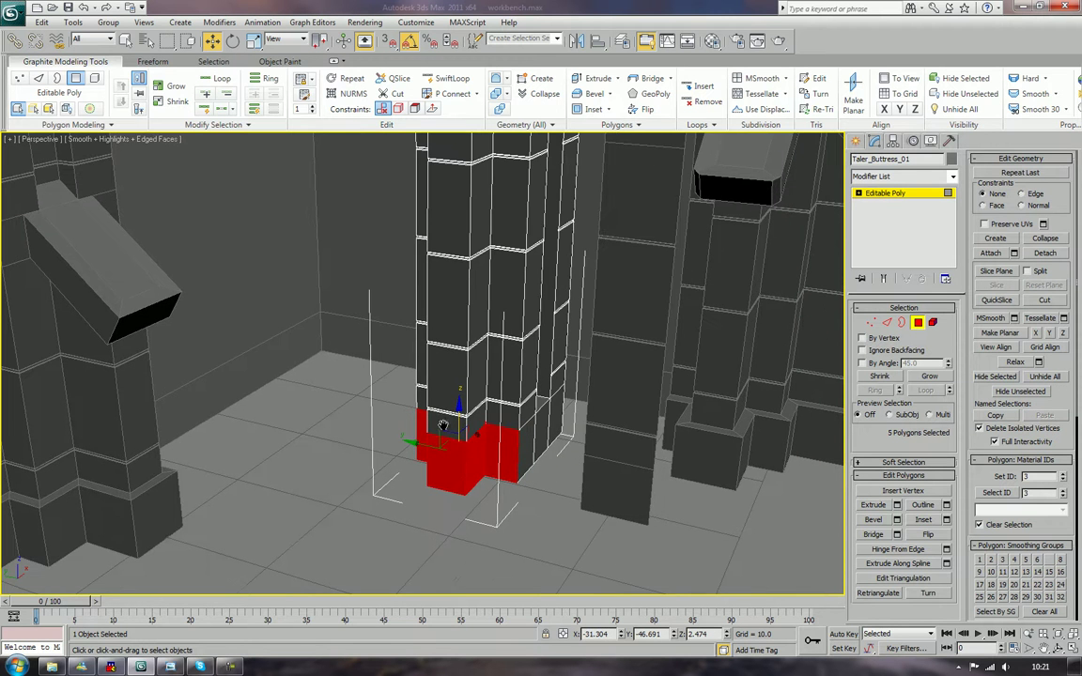
click(876, 506)
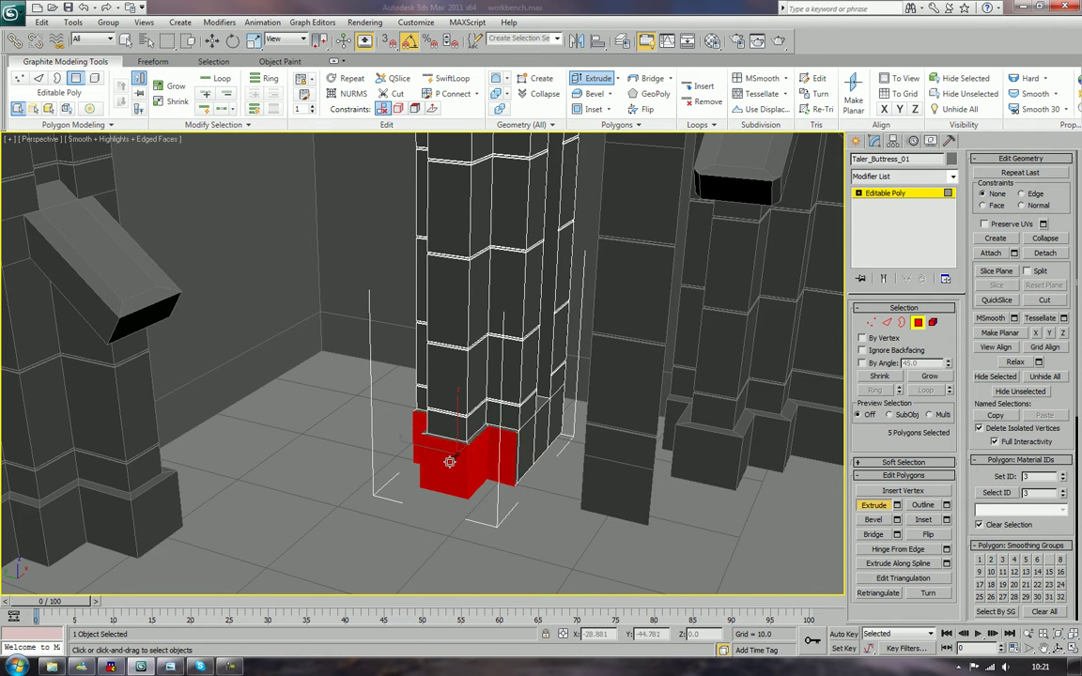
mouse_move(449, 462)
mouse_down()
mouse_move(449, 450)
mouse_move(450, 458)
mouse_up()
alt+middle_drag(450, 458, 474, 522)
key(w)
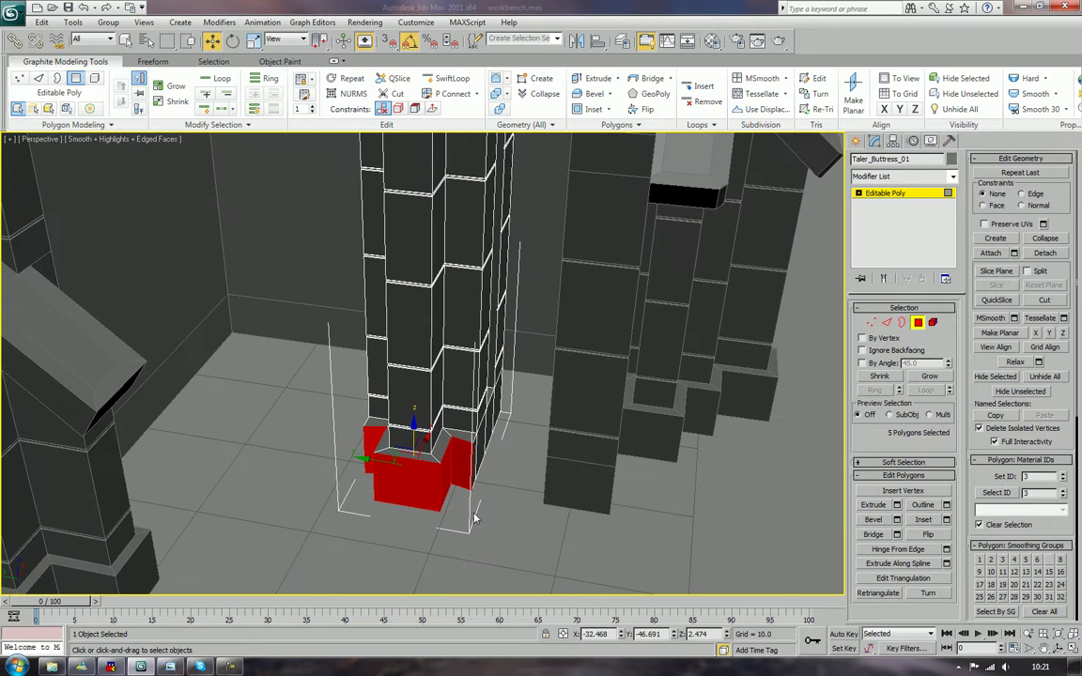
Select the front and side polygons of the extruded foot for scaling, and leave polygon editing.
click(463, 468)
ctrl+click(372, 445)
ctrl+click(398, 481)
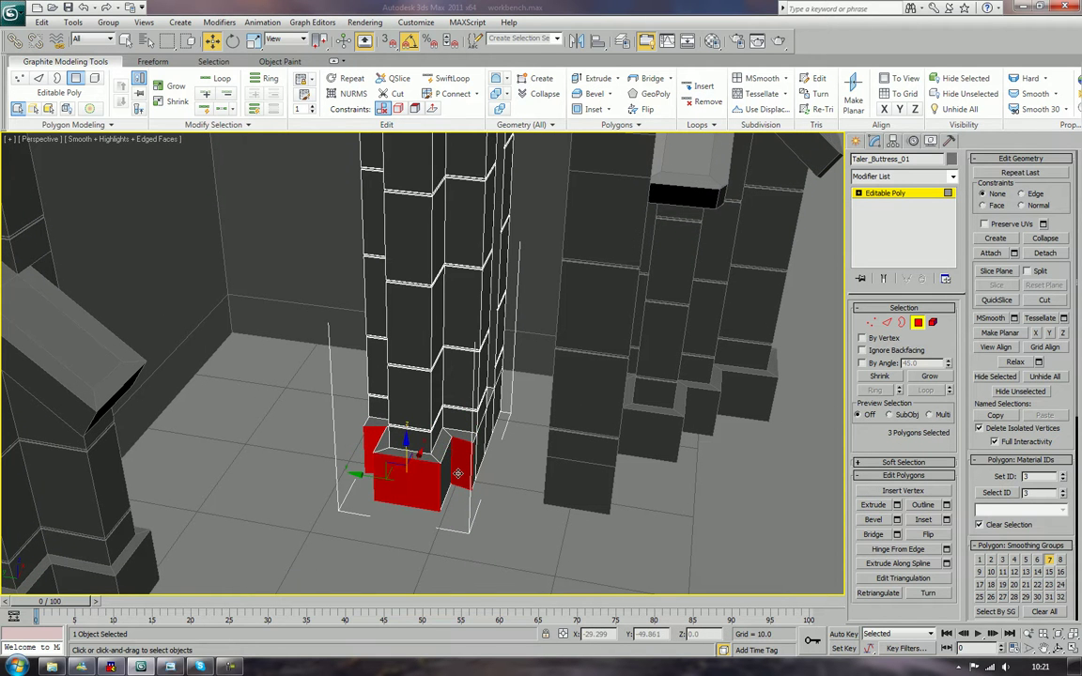
key(r)
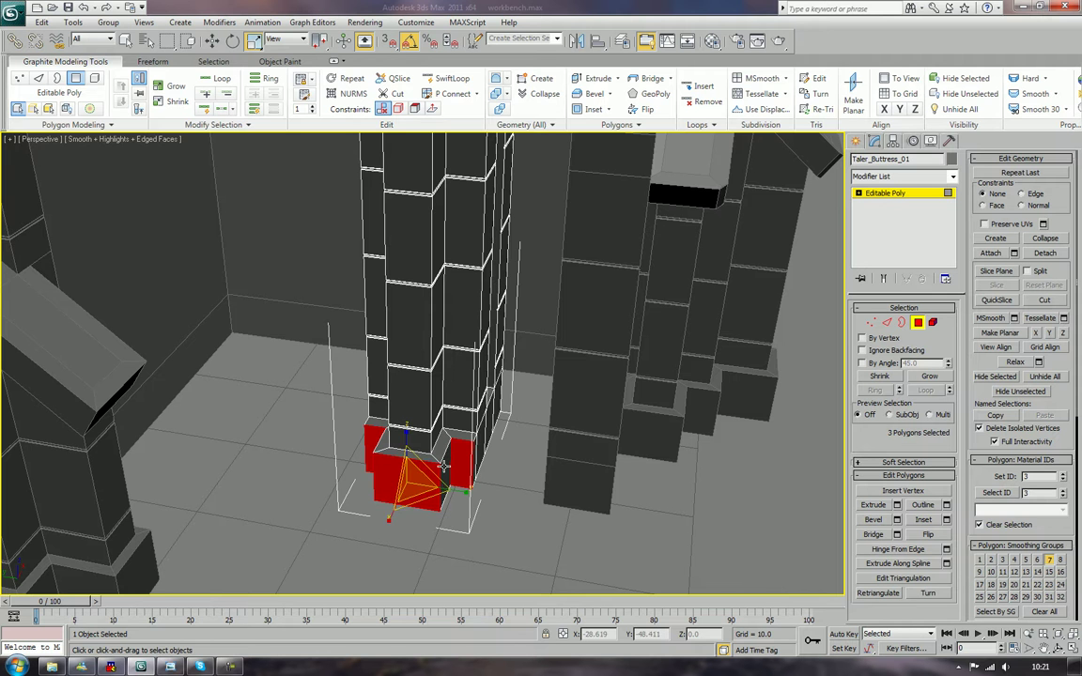
click(443, 470)
alt+middle_drag(392, 475, 439, 478)
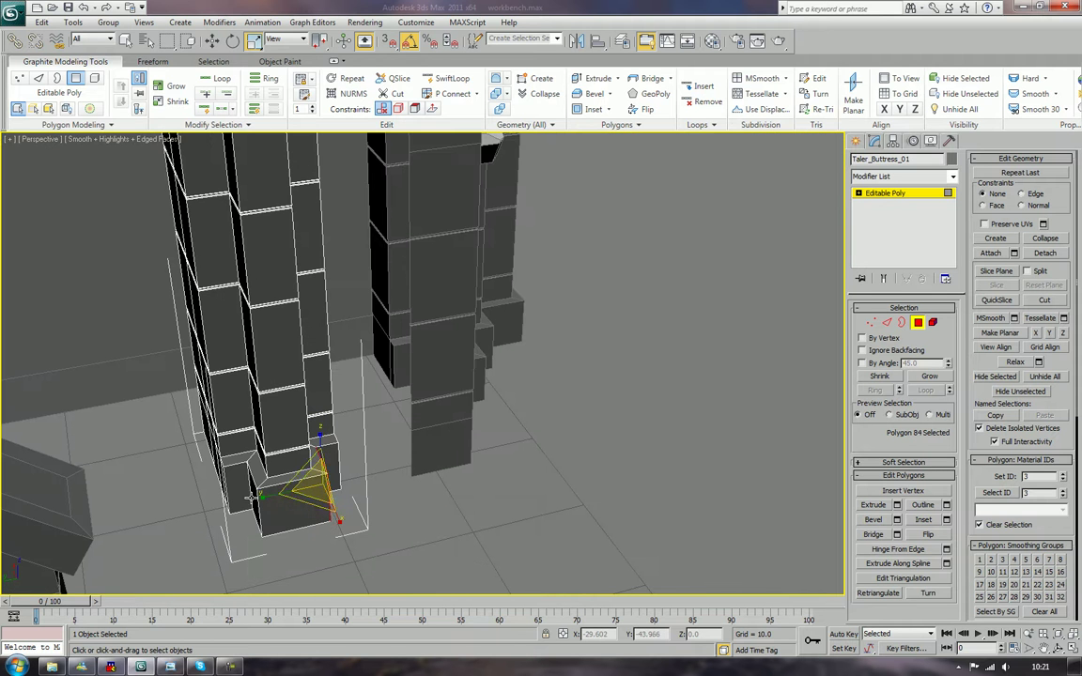
ctrl+click(254, 497)
drag(217, 507, 522, 473)
click(573, 446)
key(4)
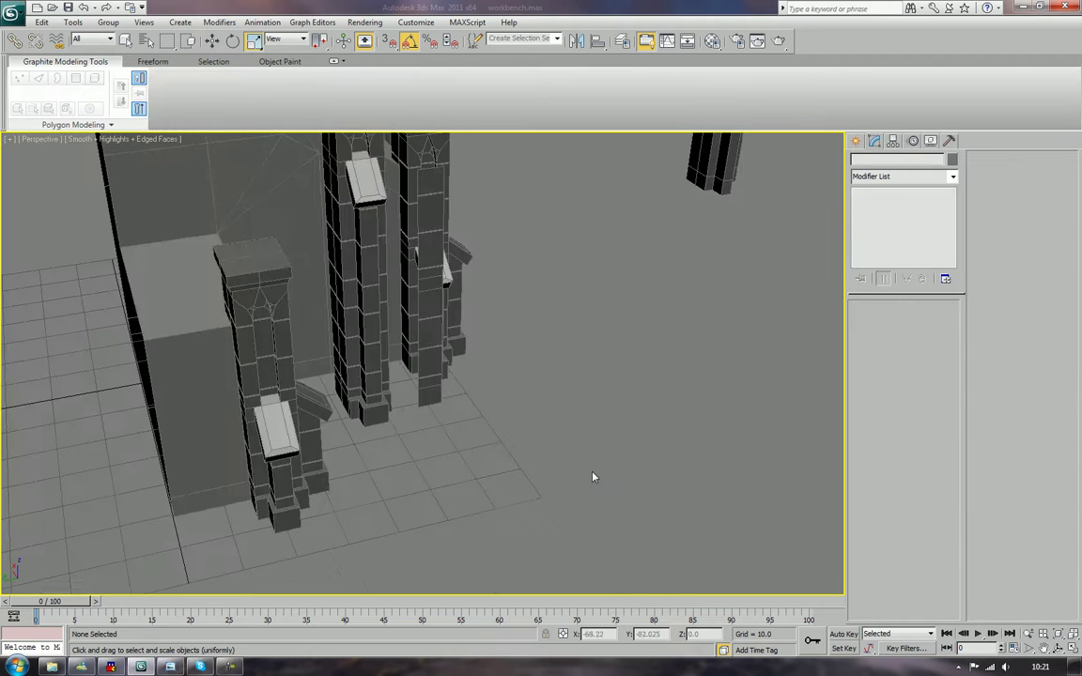
Move Taler_Buttress_01 against the building's tall front wall, beside the step down to the lower section.
alt+middle_drag(593, 477, 226, 318)
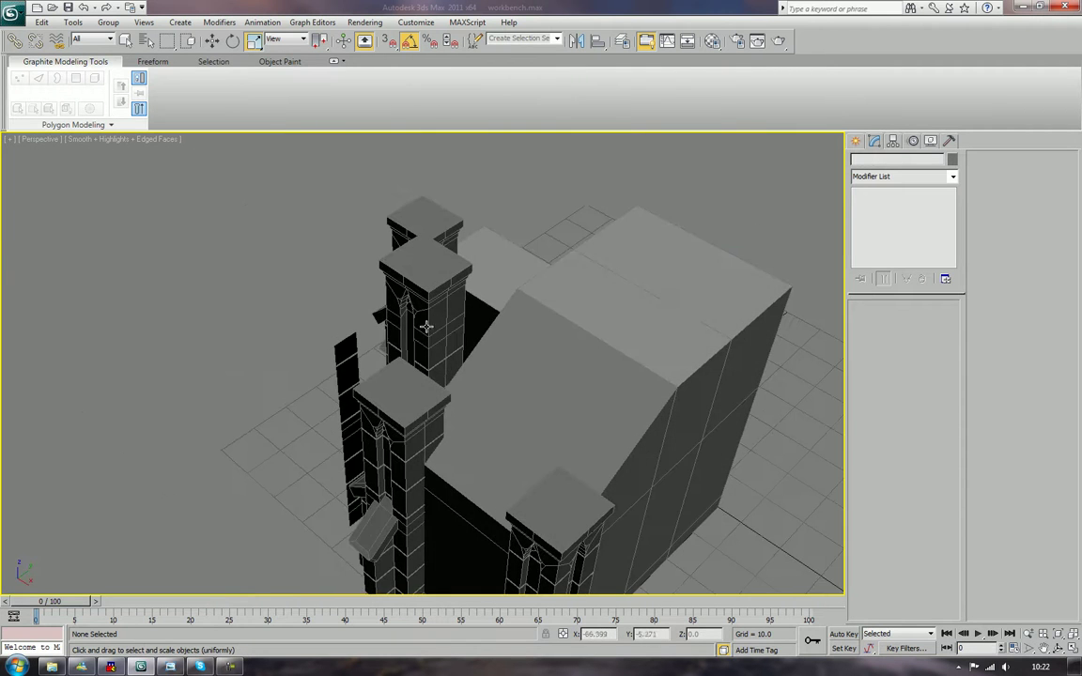
click(425, 326)
alt+middle_drag(521, 319, 517, 341)
key(w)
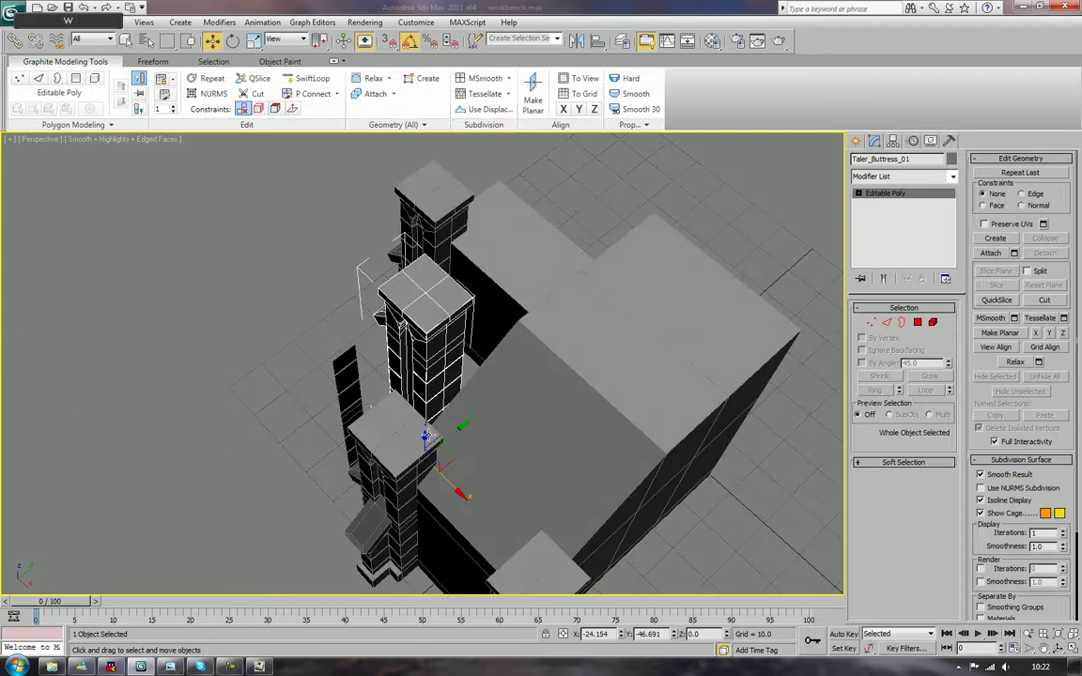
drag(453, 448, 494, 430)
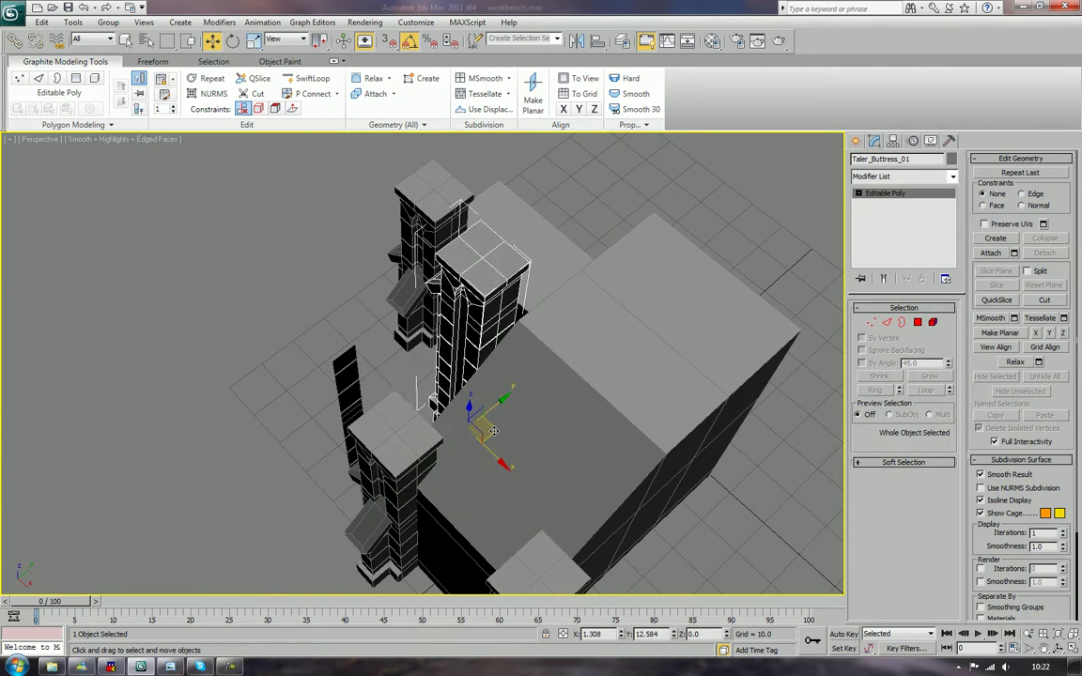
alt+middle_drag(626, 388, 367, 528)
click(364, 521)
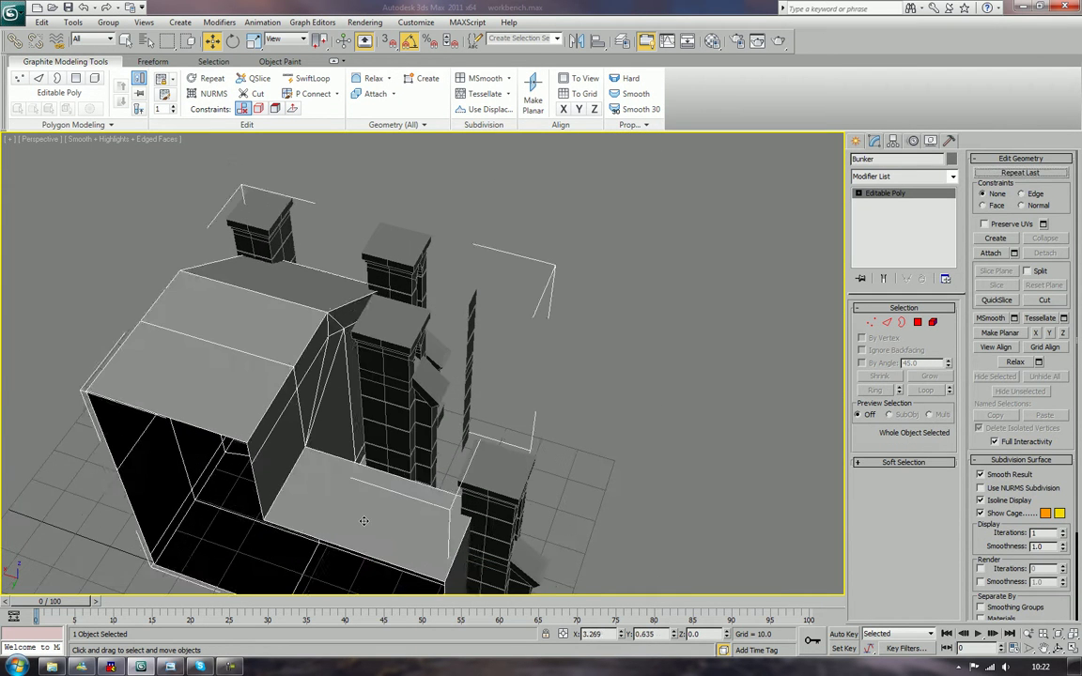
click(366, 515)
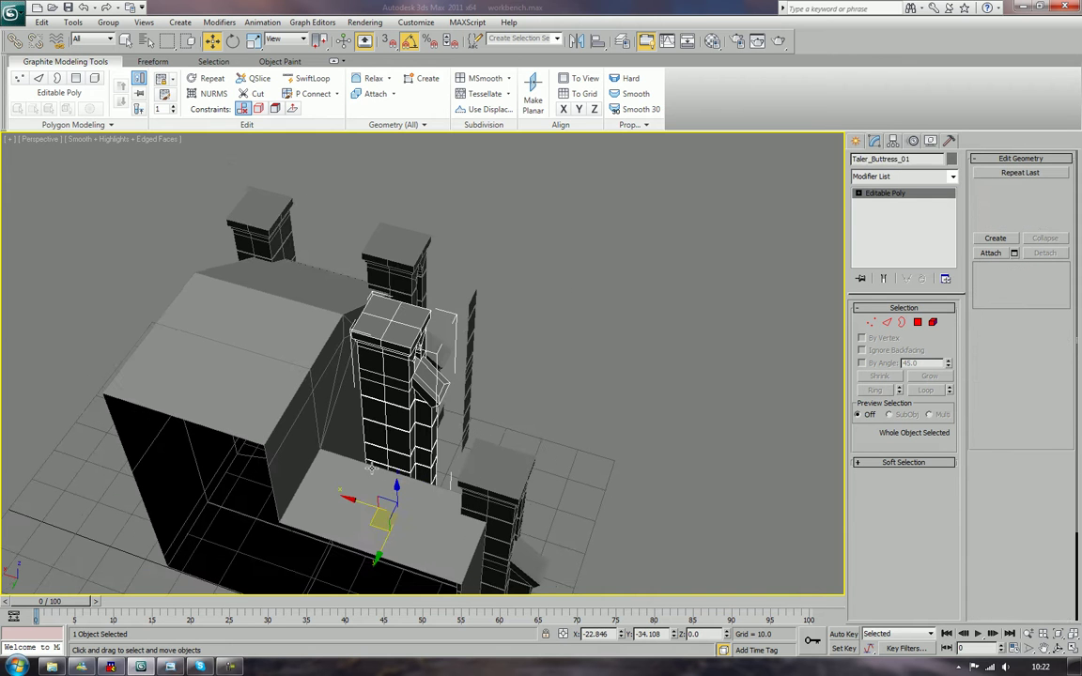
drag(366, 524, 342, 581)
click(667, 381)
Hide the edged faces and assign the 01 - Default material to the building, its four buttresses and the brick-level strip.
scroll(663, 391, down, 5)
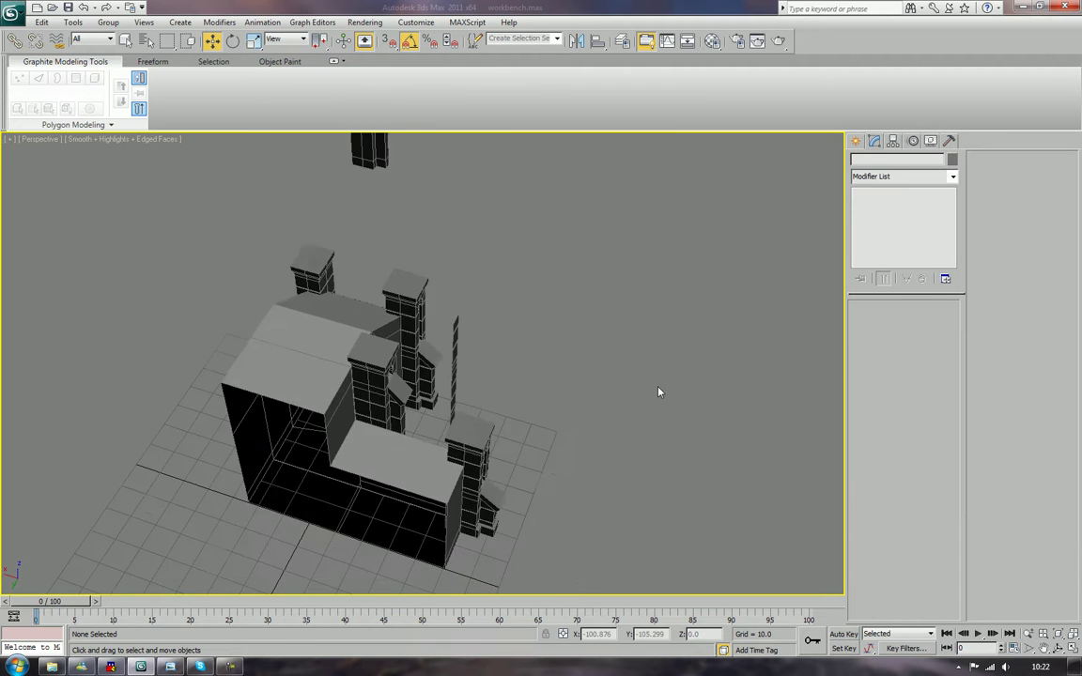
alt+middle_drag(663, 391, 549, 346)
scroll(549, 345, up, 5)
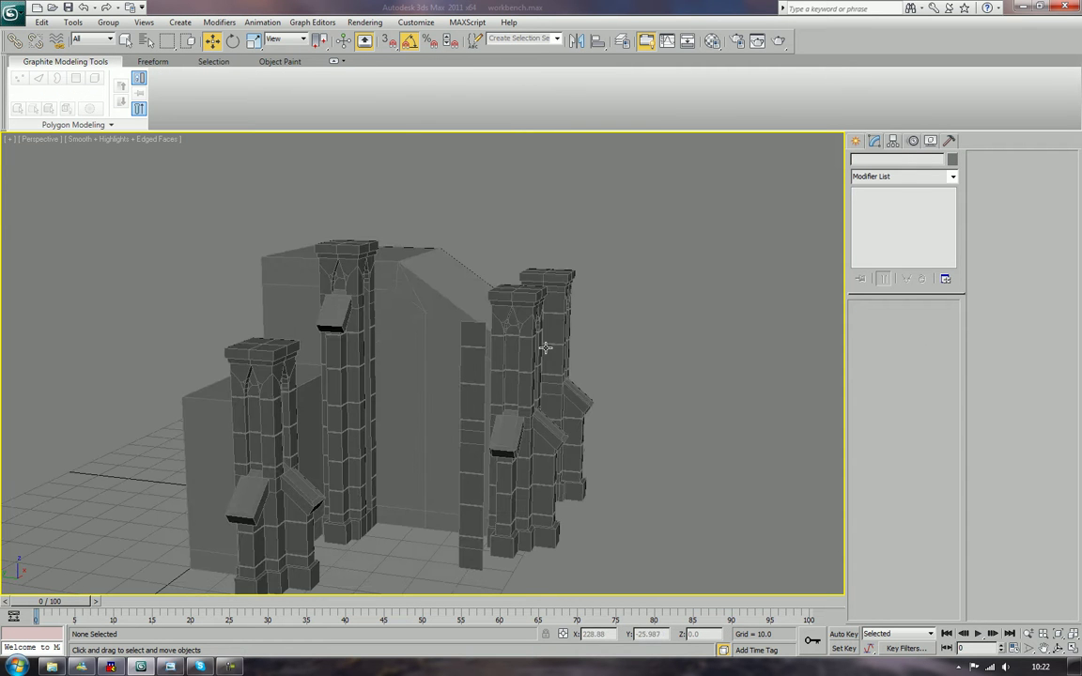
key(F4)
alt+middle_drag(570, 406, 616, 386)
scroll(613, 375, down, 4)
drag(657, 275, 234, 480)
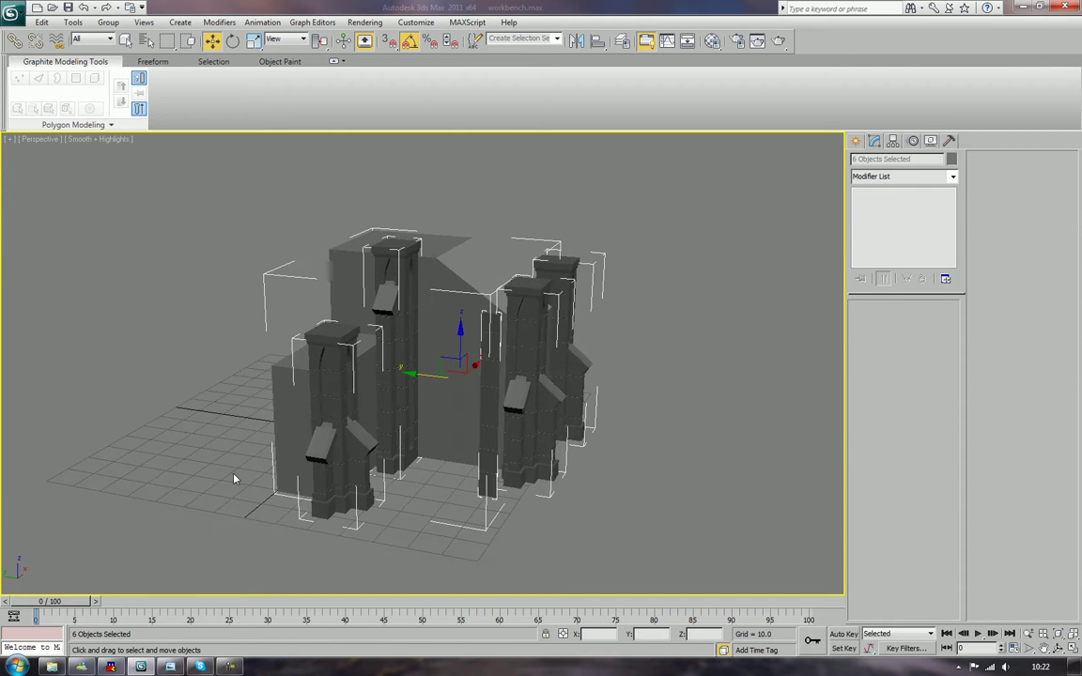
key(m)
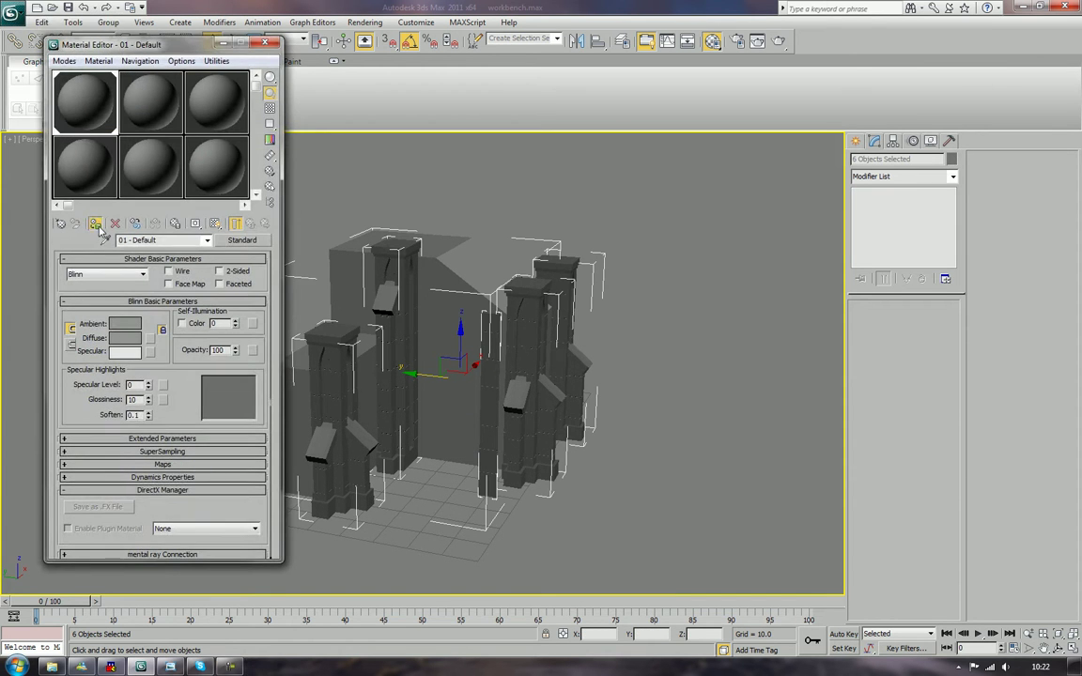
click(95, 225)
click(266, 43)
click(659, 366)
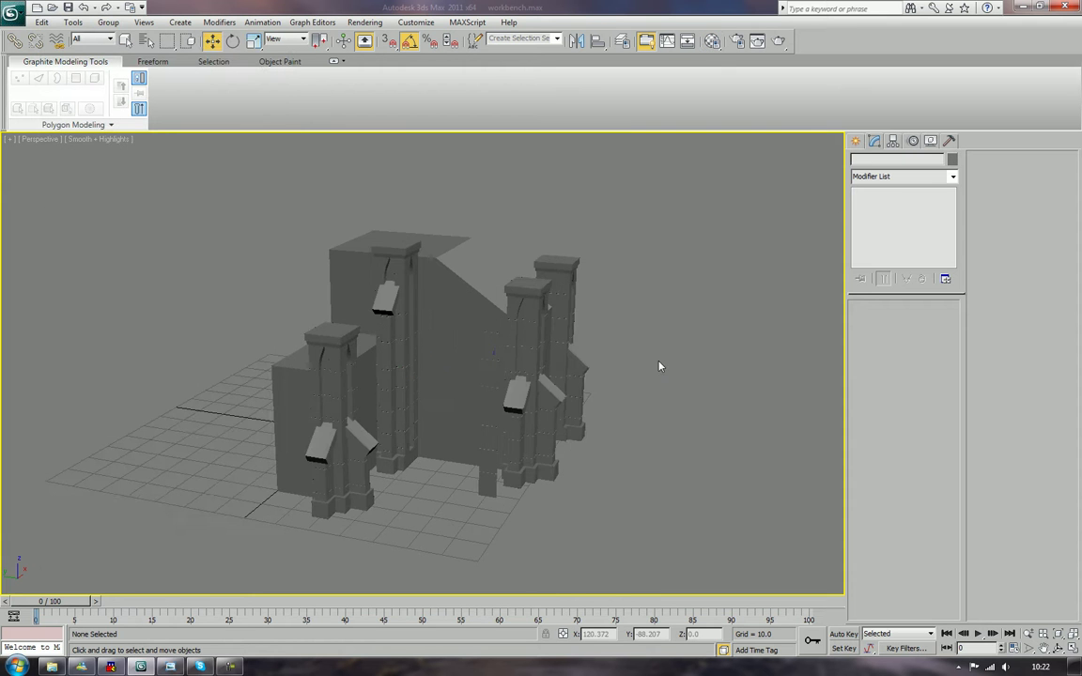
Show the edged faces again and move the bricklevel strip along Y, clear of the building.
scroll(659, 366, down, 3)
scroll(659, 366, up, 3)
alt+middle_drag(617, 394, 498, 366)
key(F4)
click(489, 375)
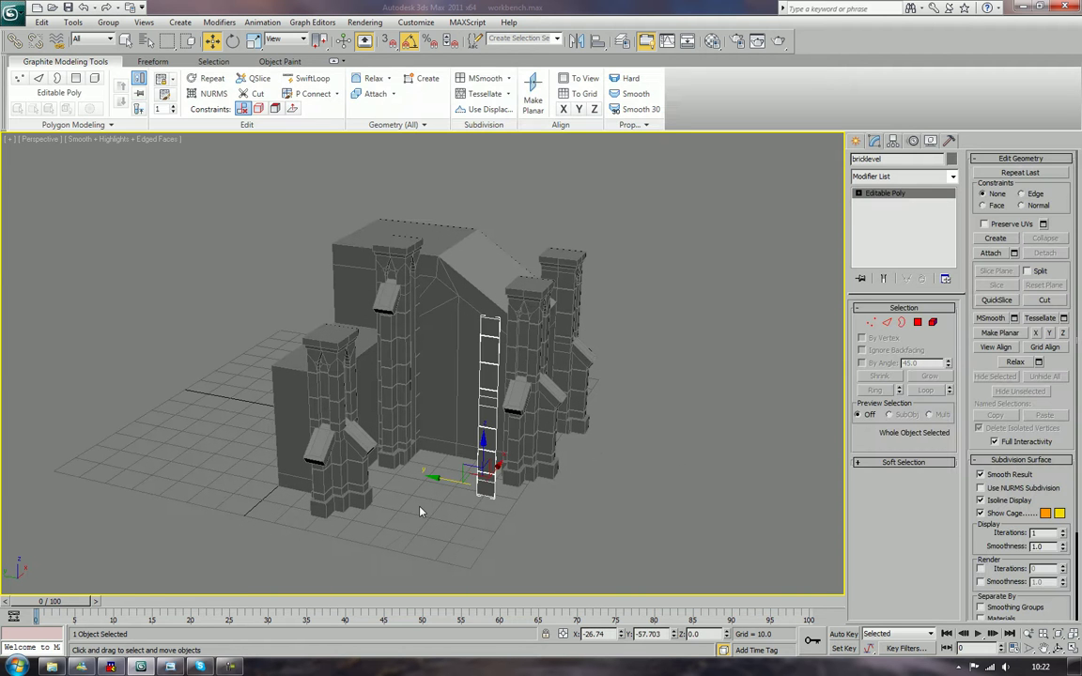
drag(447, 479, 635, 516)
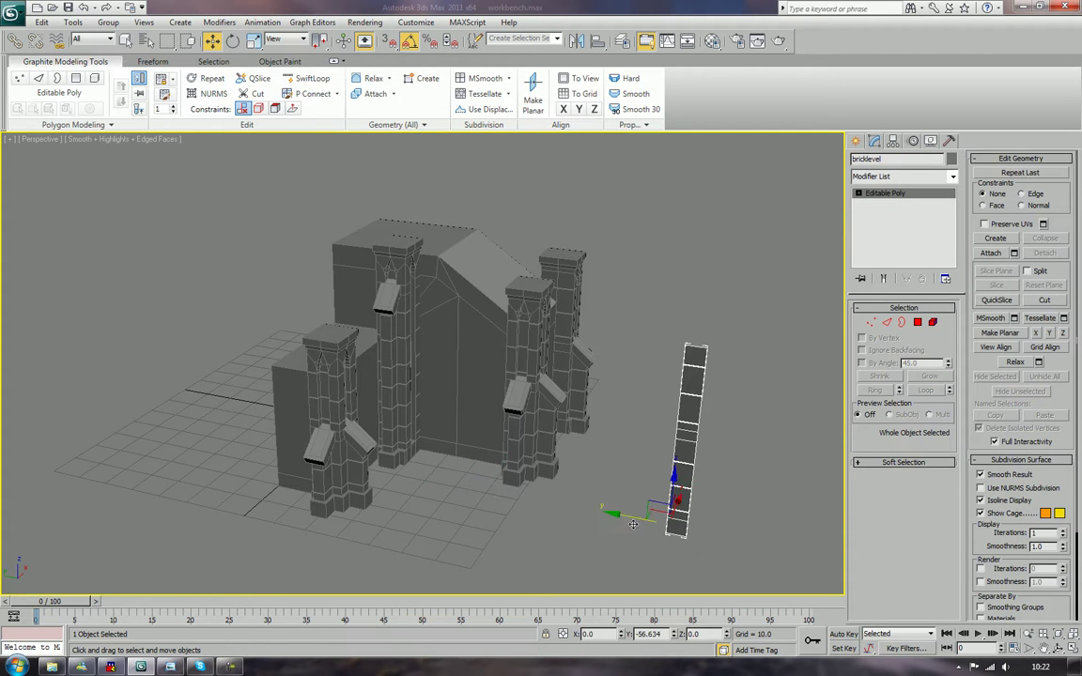
click(696, 287)
scroll(723, 305, down, 3)
middle_drag(721, 303, 648, 279)
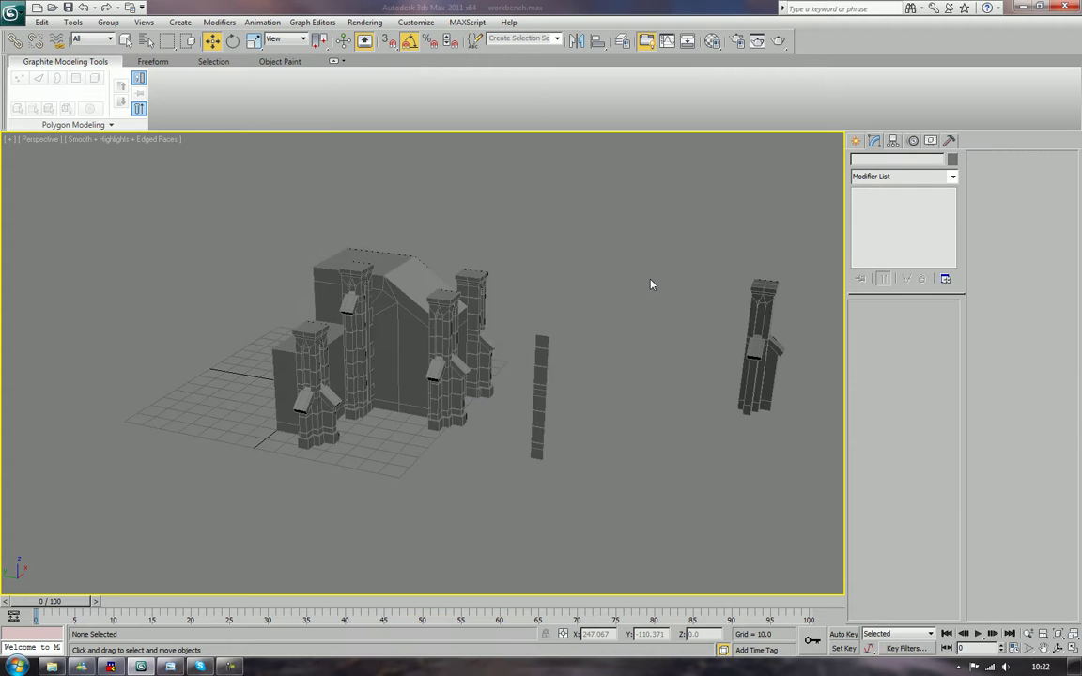
Select the four buttresses at the building and create a new layer for them in the layer manager.
click(622, 42)
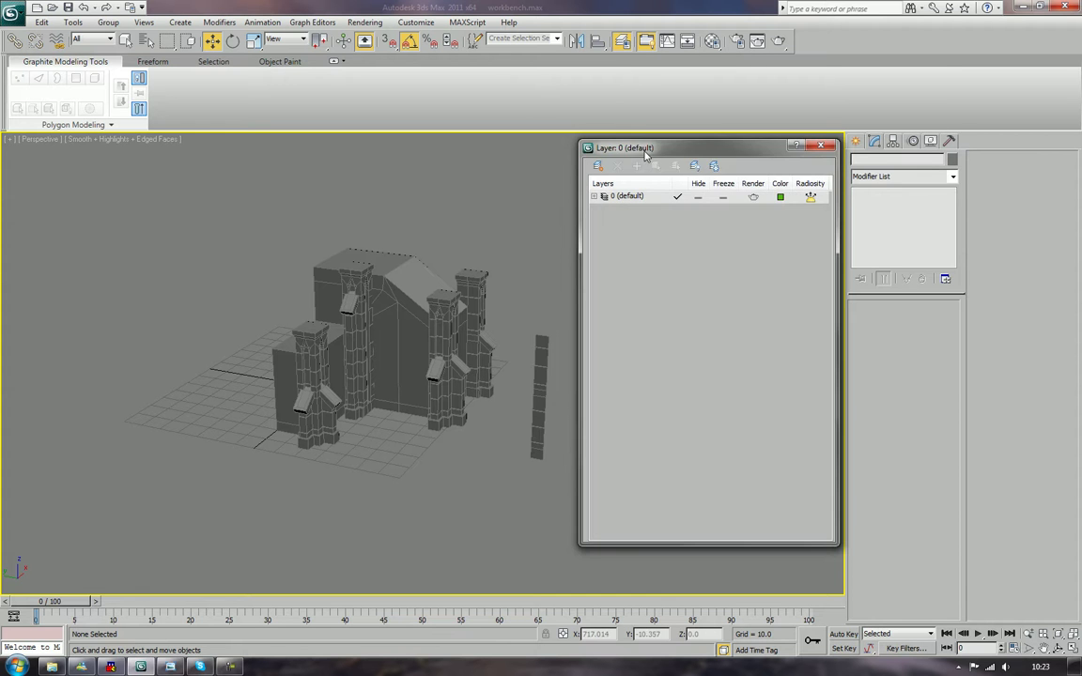
drag(643, 151, 854, 174)
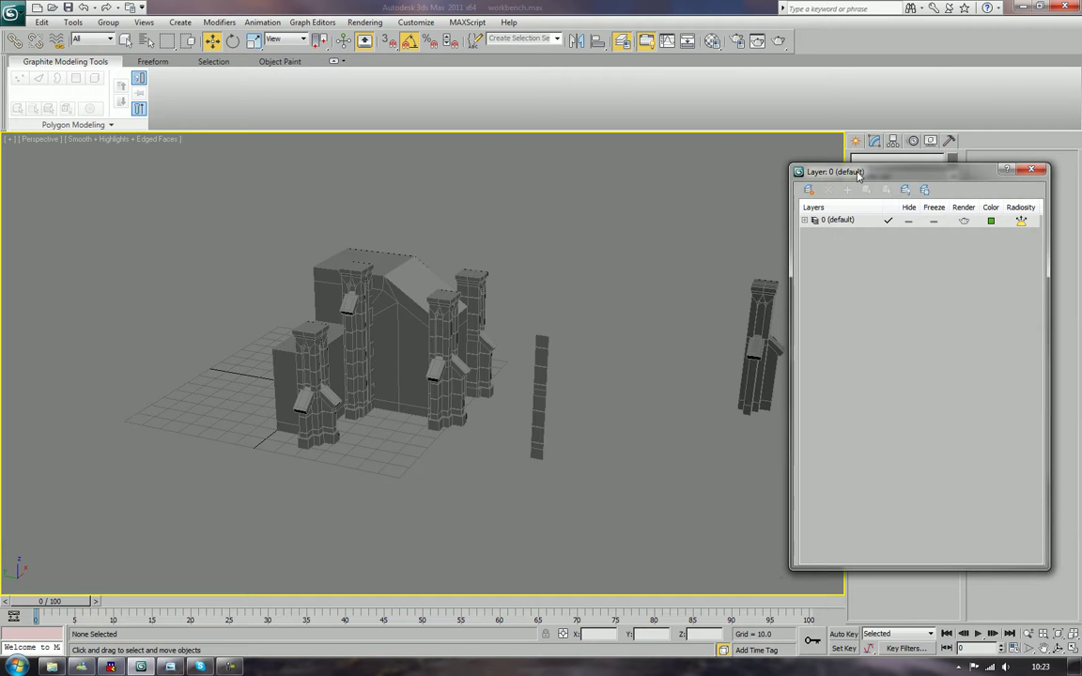
click(314, 367)
ctrl+click(357, 338)
ctrl+click(450, 370)
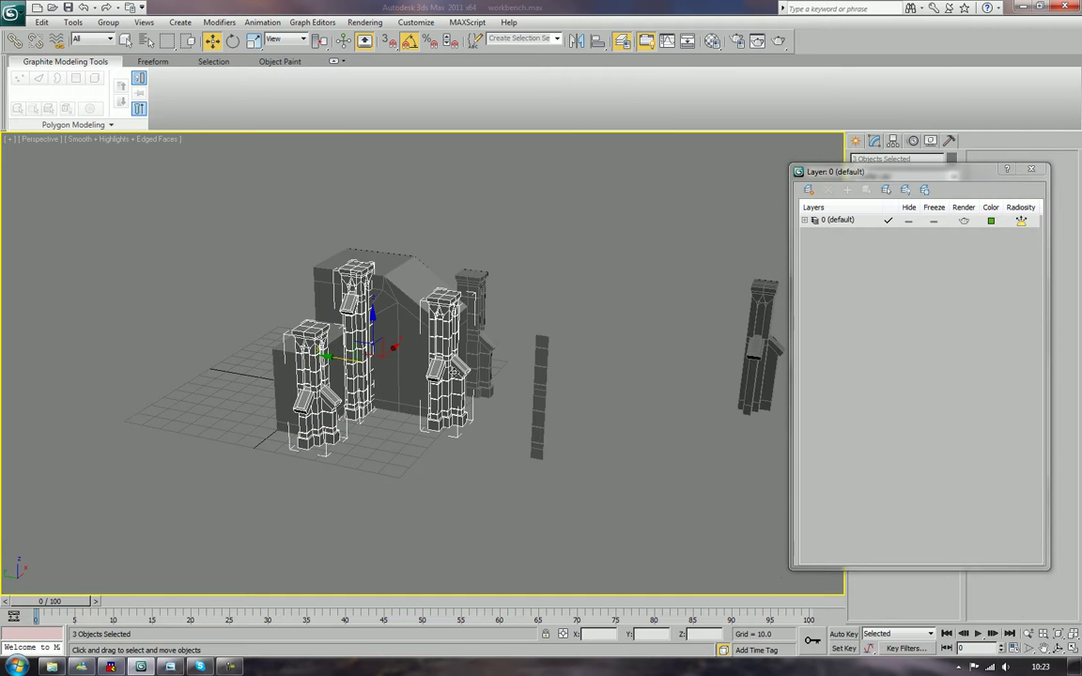
ctrl+click(476, 323)
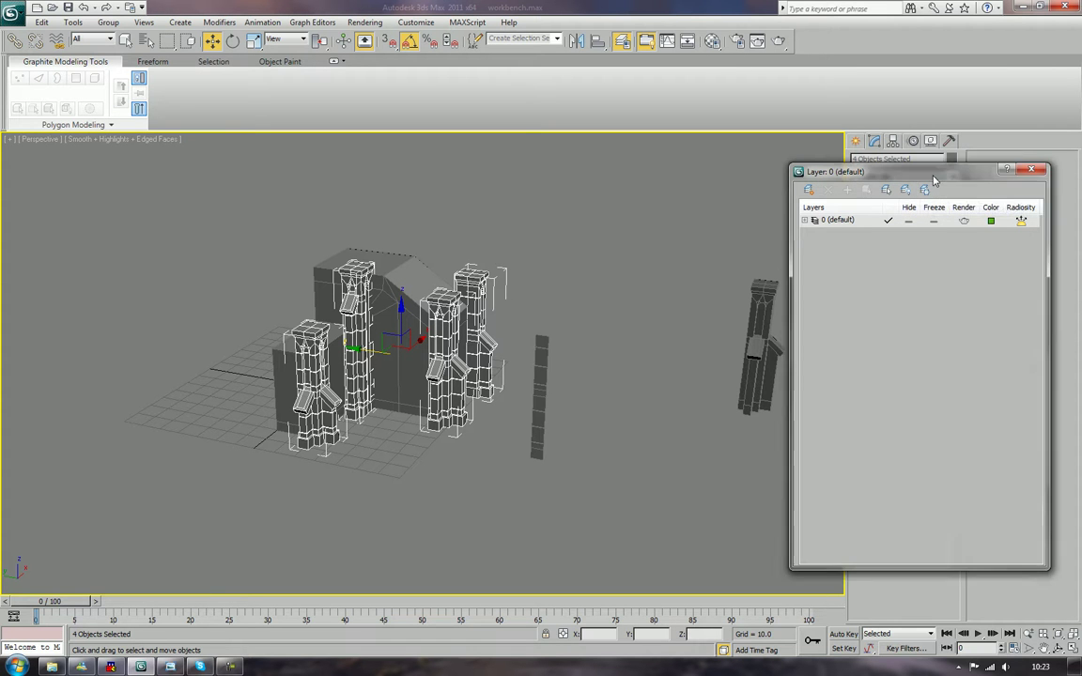
drag(933, 178, 798, 167)
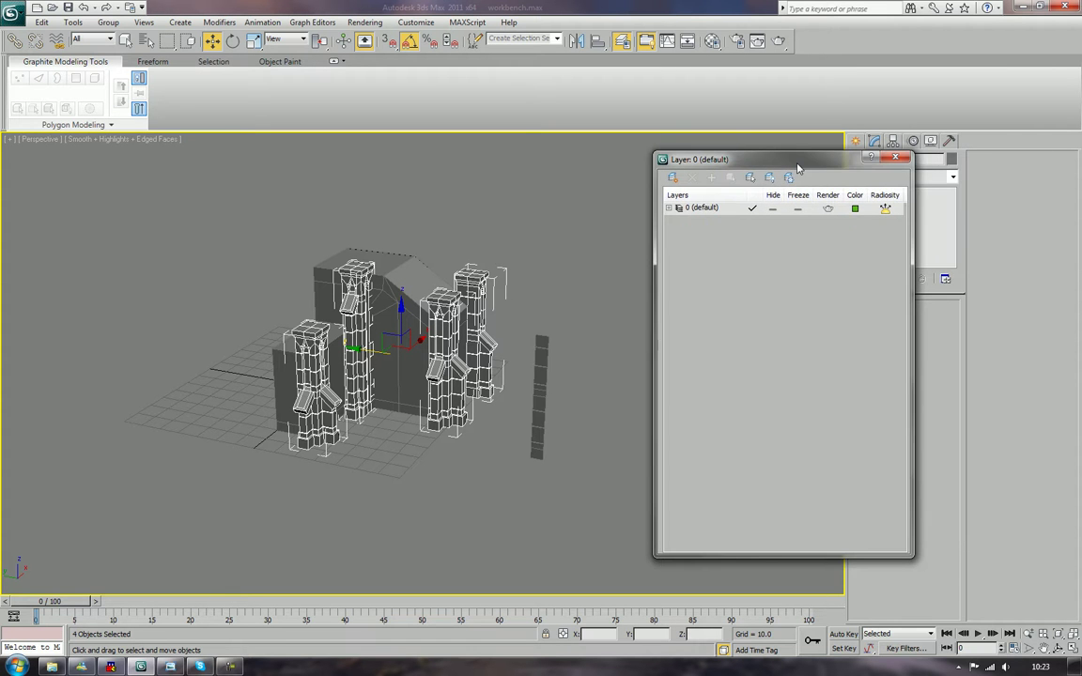
click(672, 179)
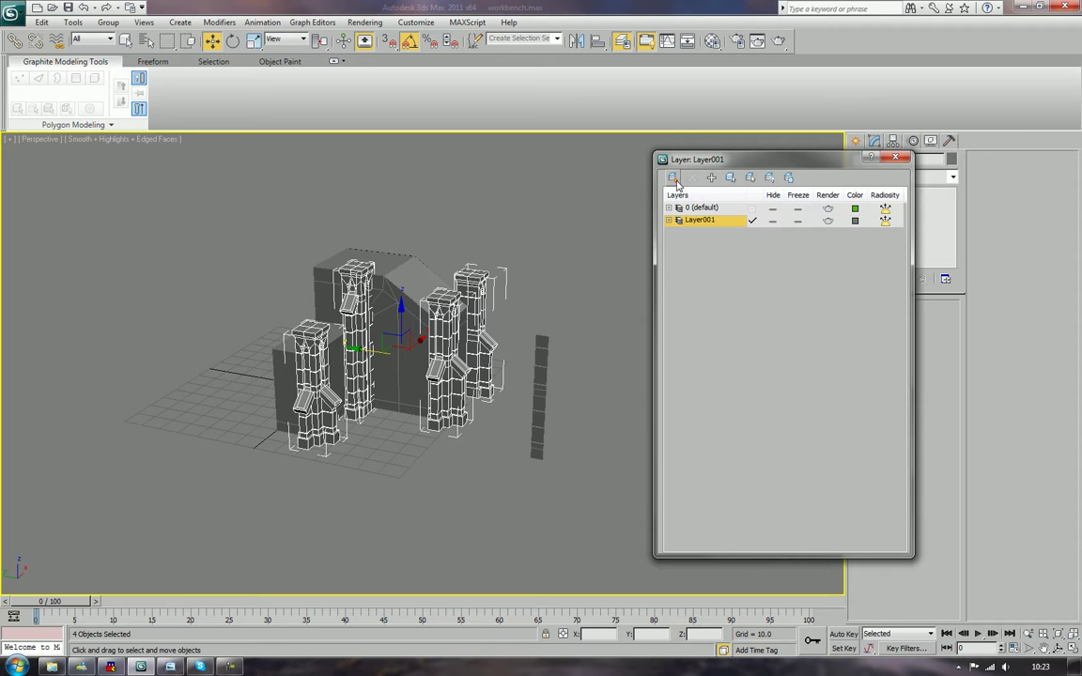
Rename the newly created layer holding the four buttresses to Buttresses.
right_click(719, 221)
click(754, 229)
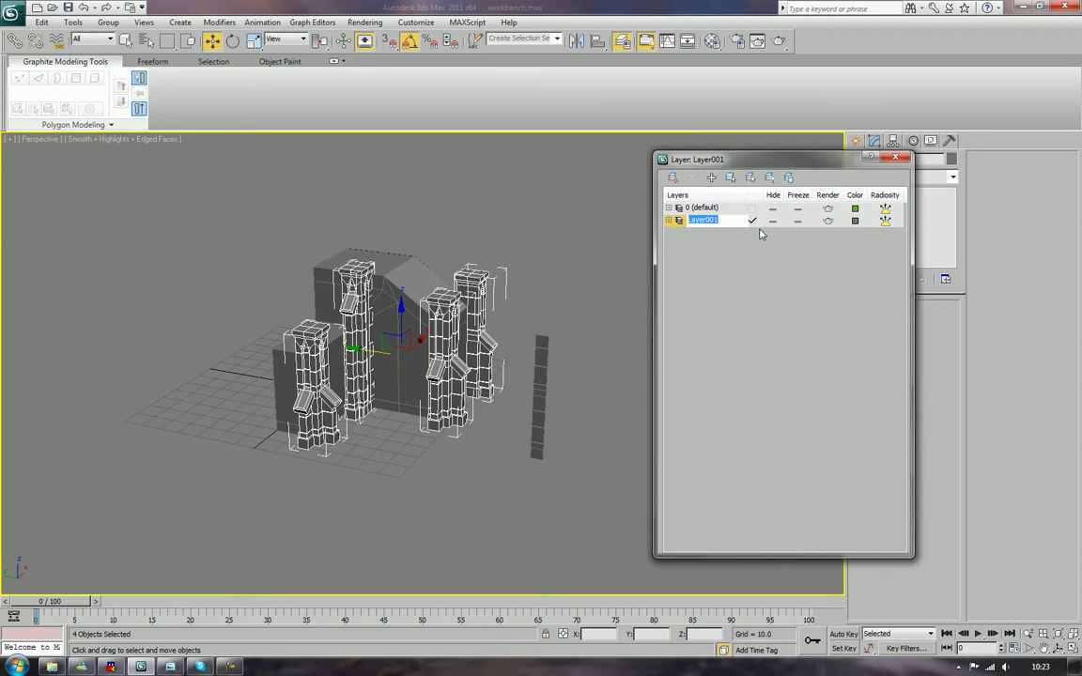
text(Buttresses)
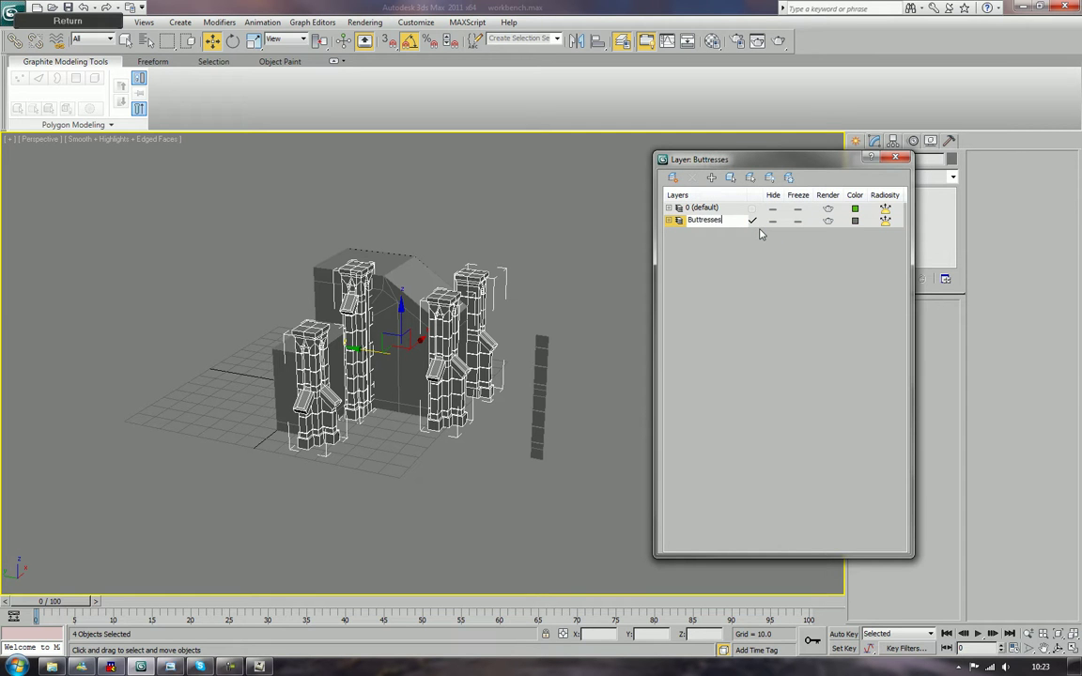
key(Return)
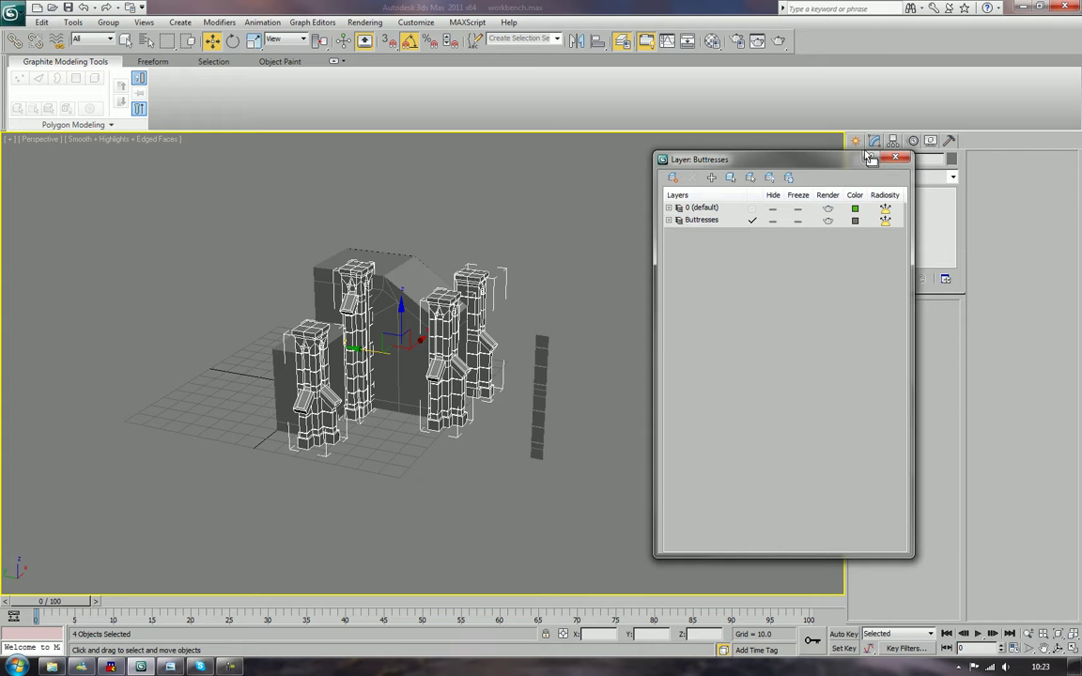
Put the spare buttress and the brick-level strip standing clear of the building on a new layer named Tools.
drag(848, 162, 1009, 199)
click(751, 346)
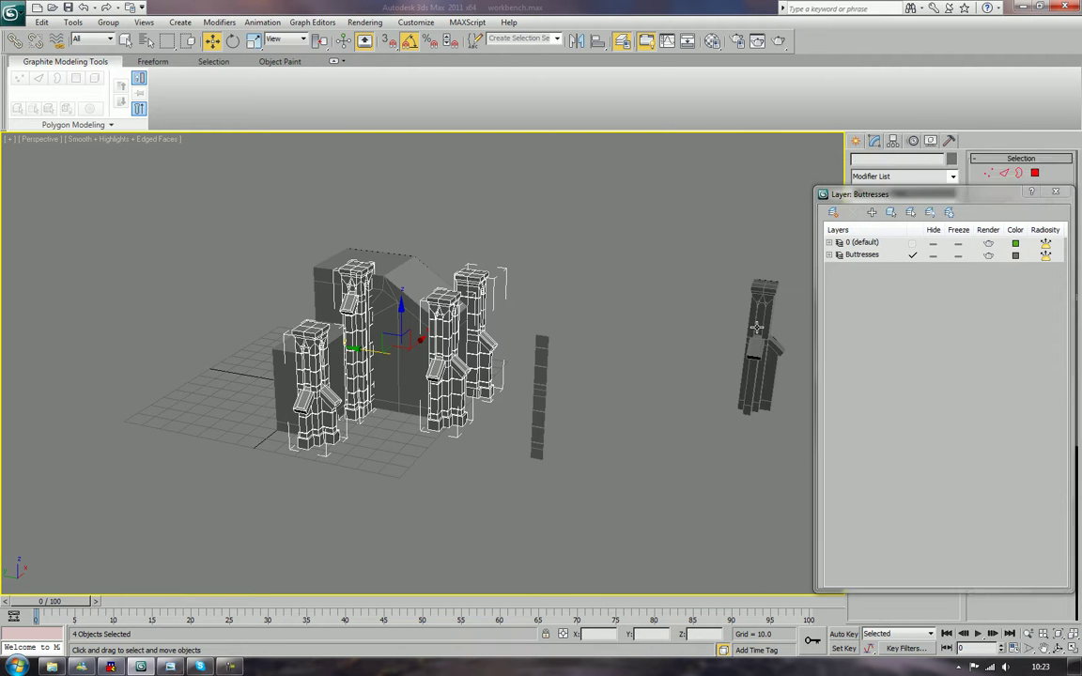
ctrl+click(554, 409)
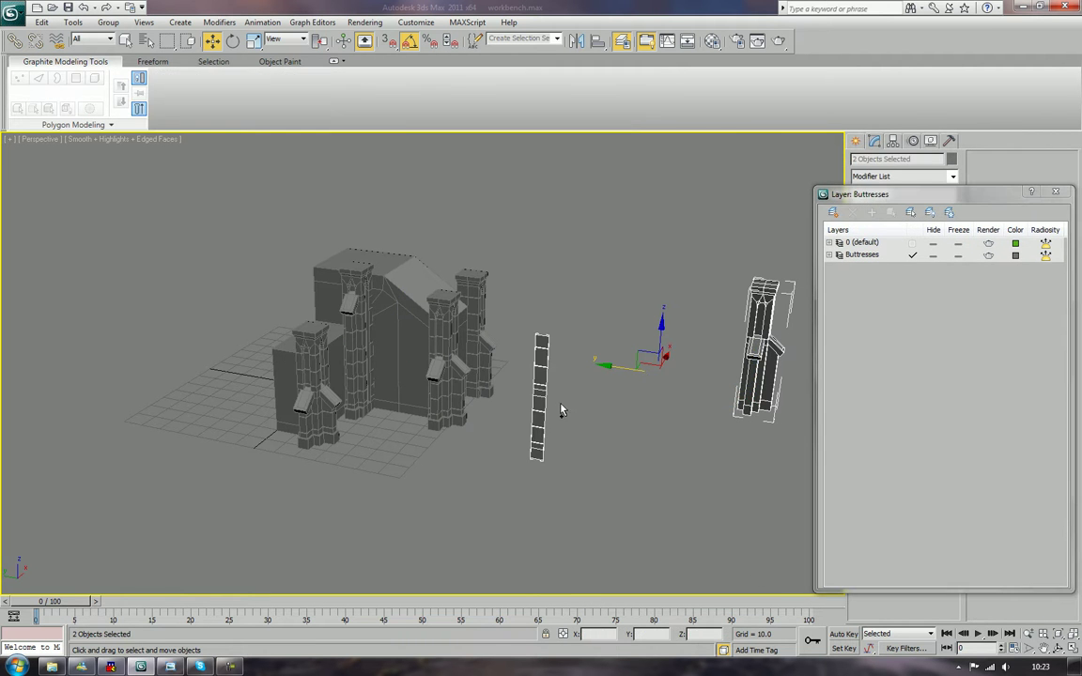
click(833, 213)
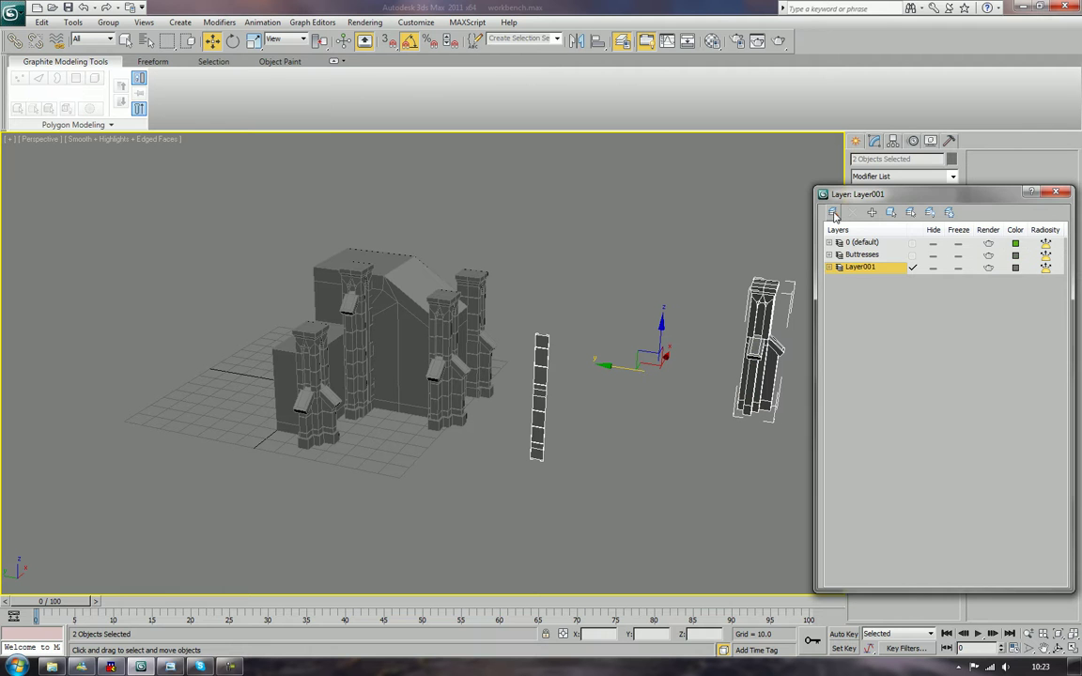
right_click(860, 267)
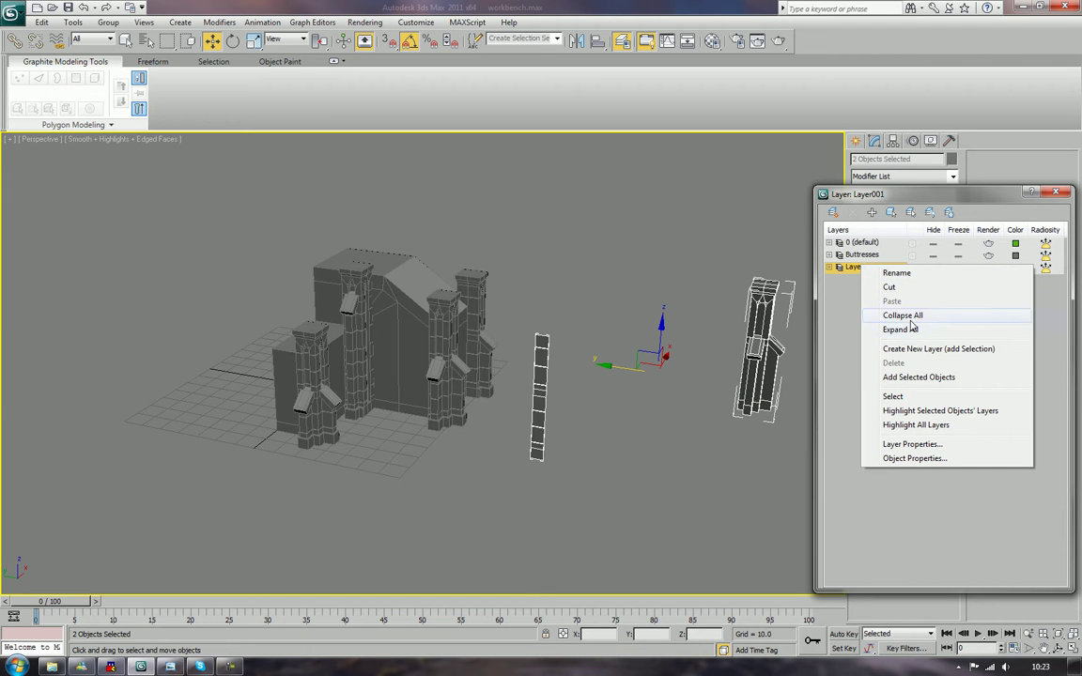
click(906, 272)
text(Tools)
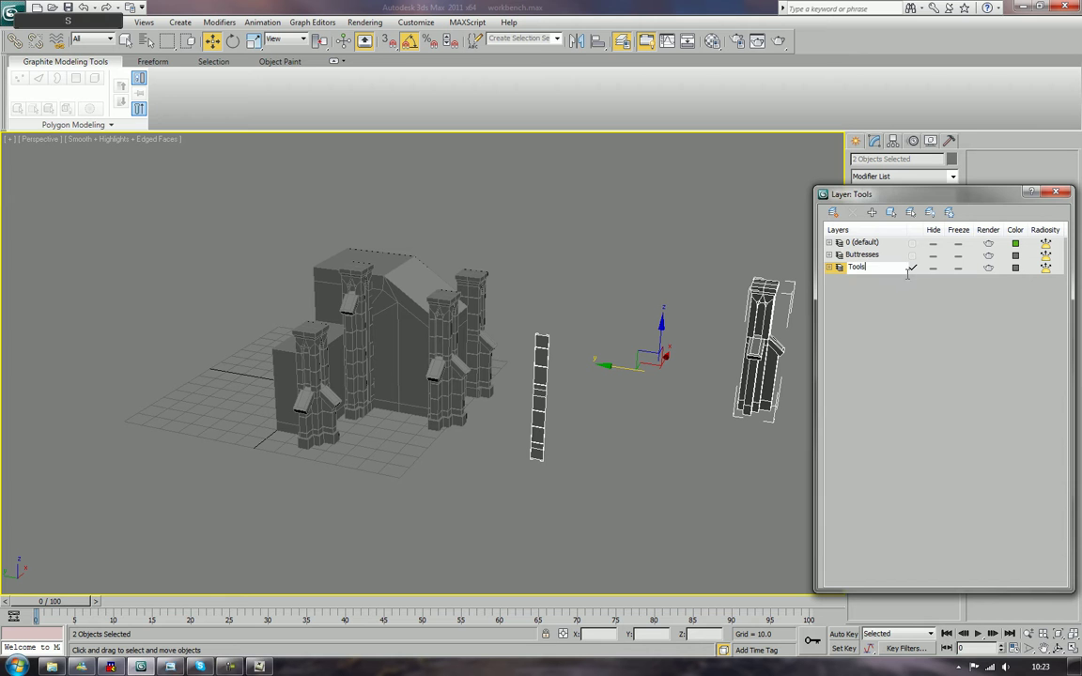
key(Return)
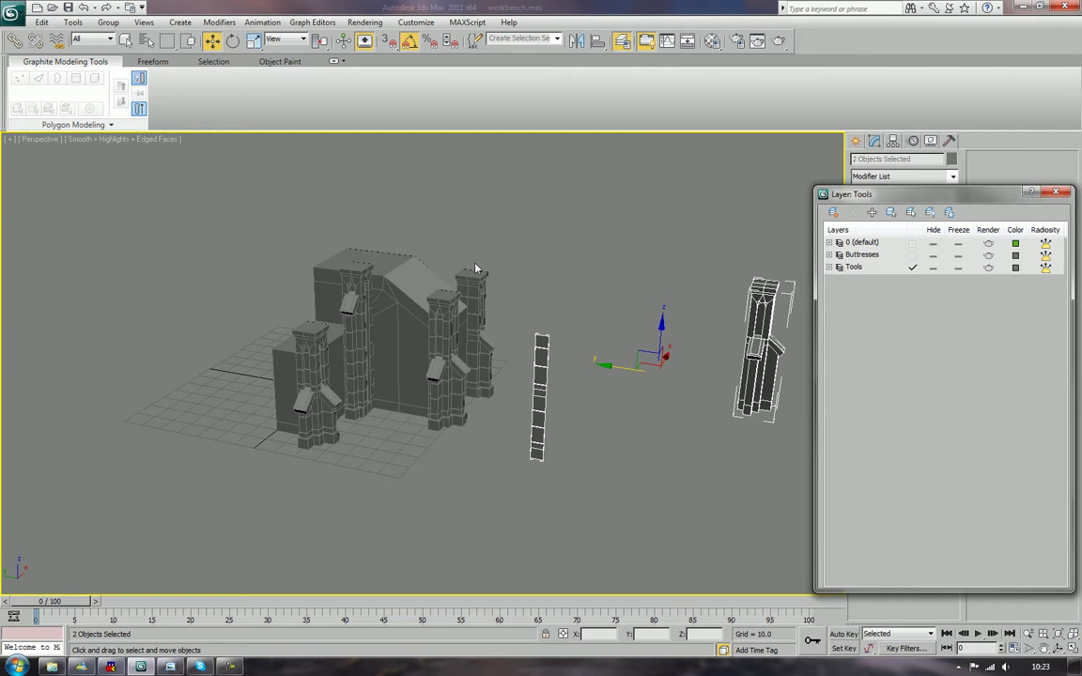
Select the Bunker building and collapse all entries in the layer manager.
click(400, 294)
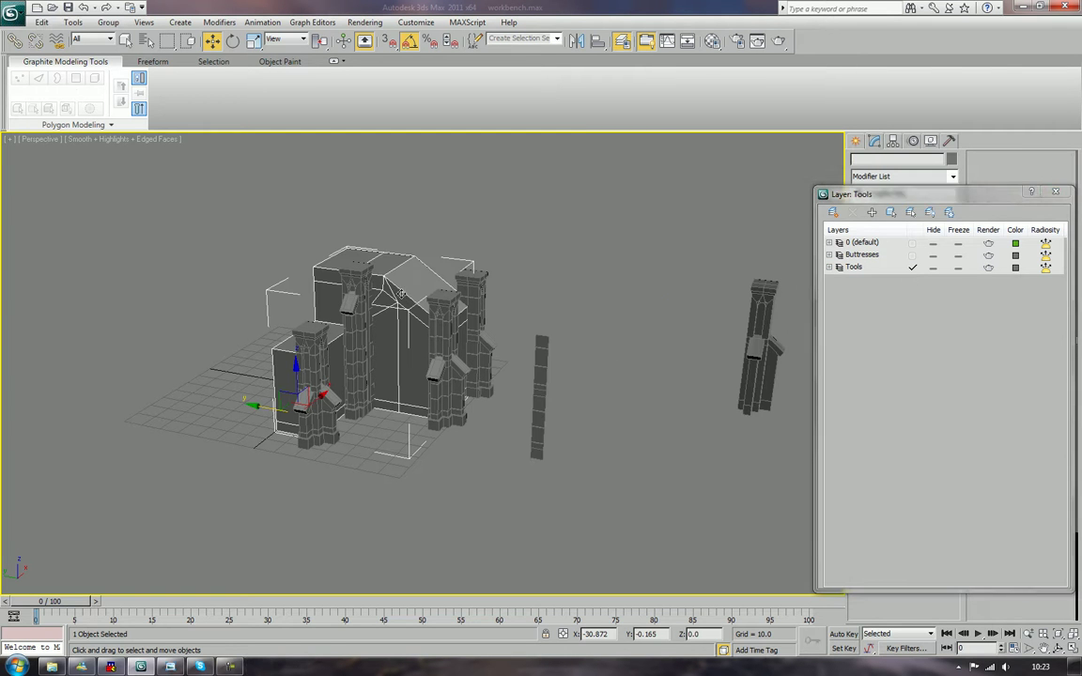
click(853, 243)
right_click(852, 243)
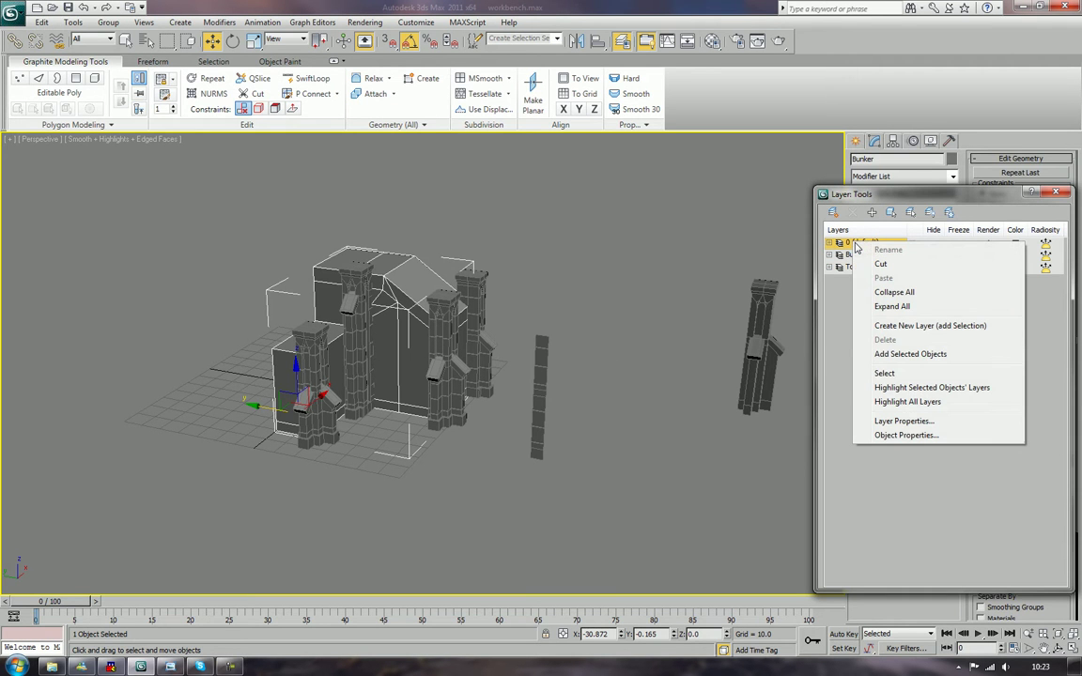
click(904, 293)
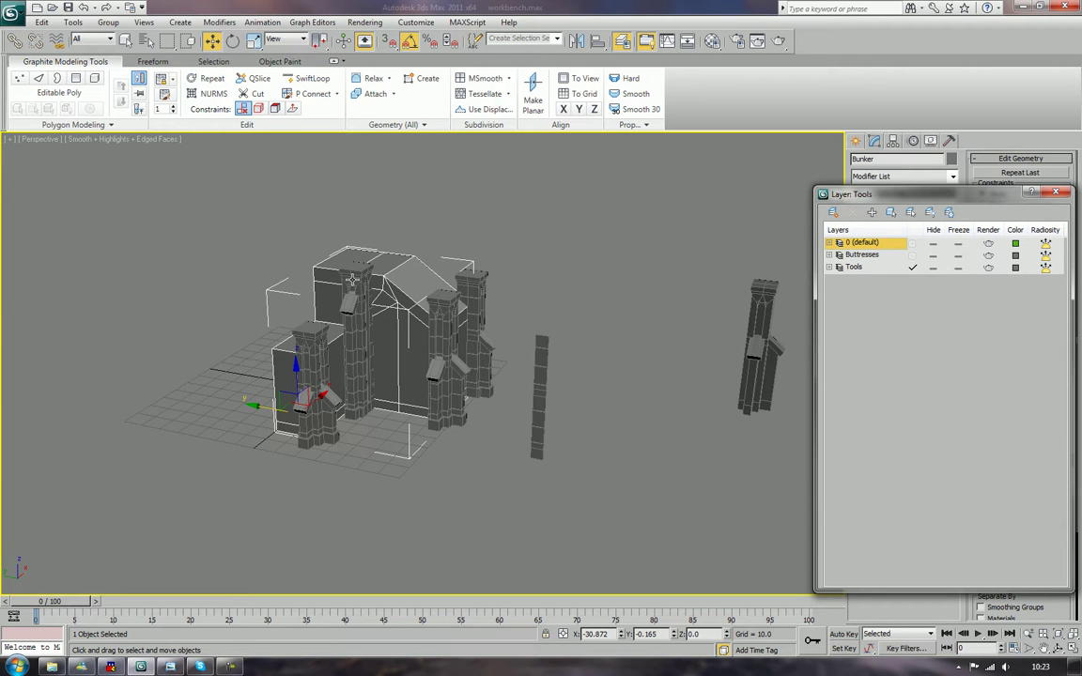
Hide the Tools layer and close the layer manager.
alt+middle_drag(582, 253, 451, 304)
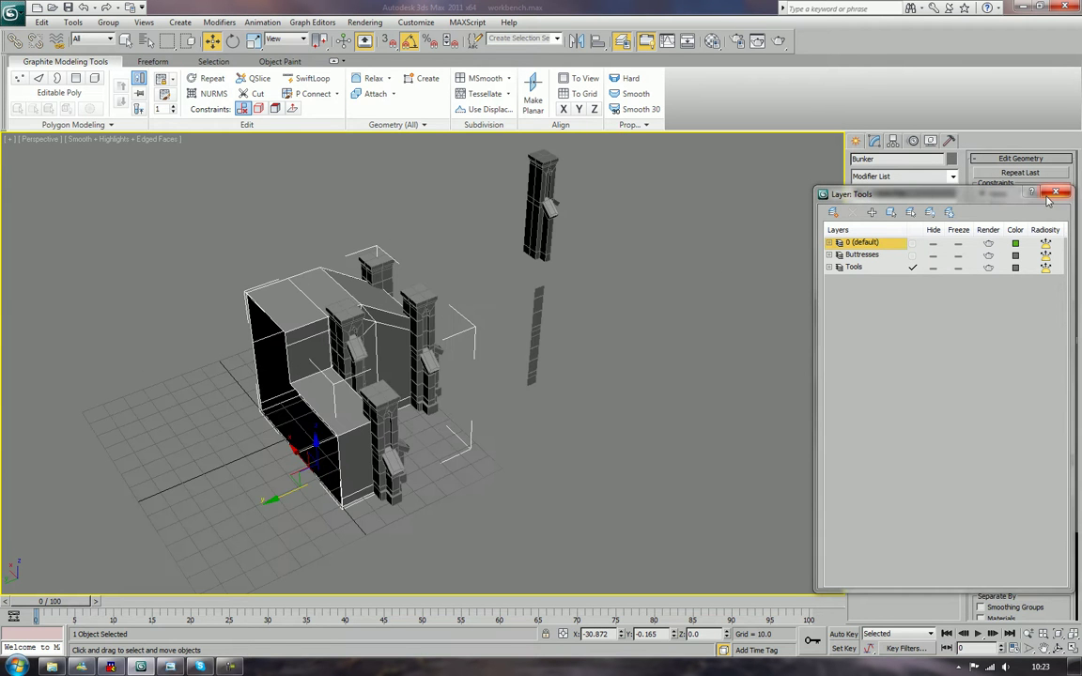
alt+middle_drag(555, 253, 521, 222)
click(932, 267)
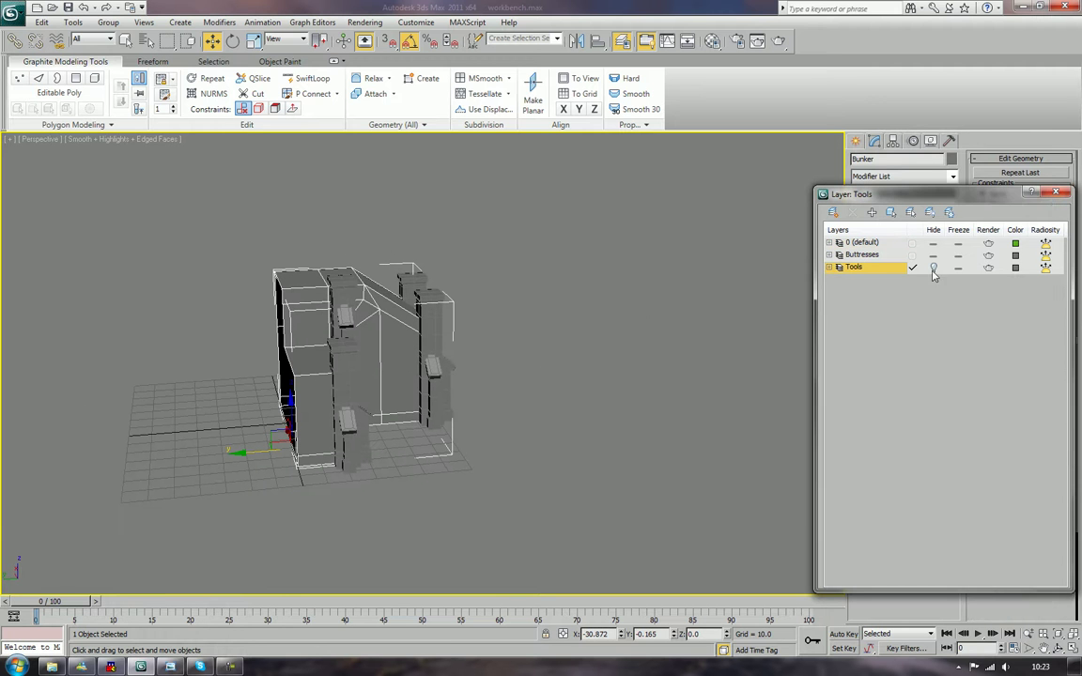
click(1056, 194)
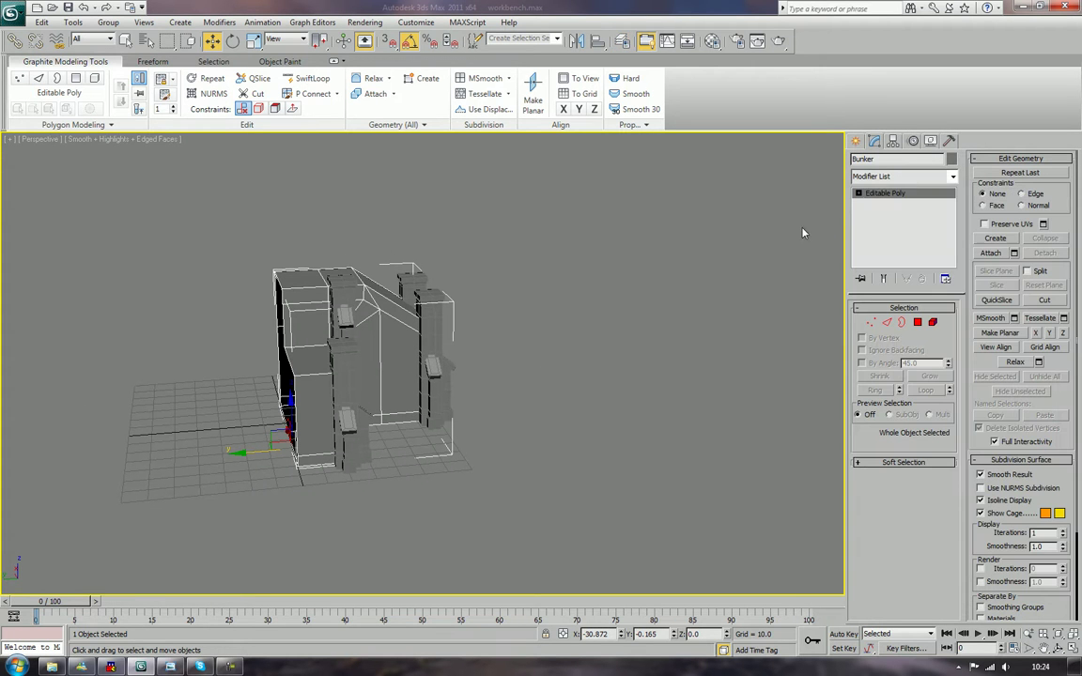
Add a Symmetry modifier to the Bunker building, with the mirror axis set to Y and Flip enabled.
middle_drag(657, 233, 773, 244)
scroll(739, 283, up, 3)
middle_drag(739, 283, 697, 268)
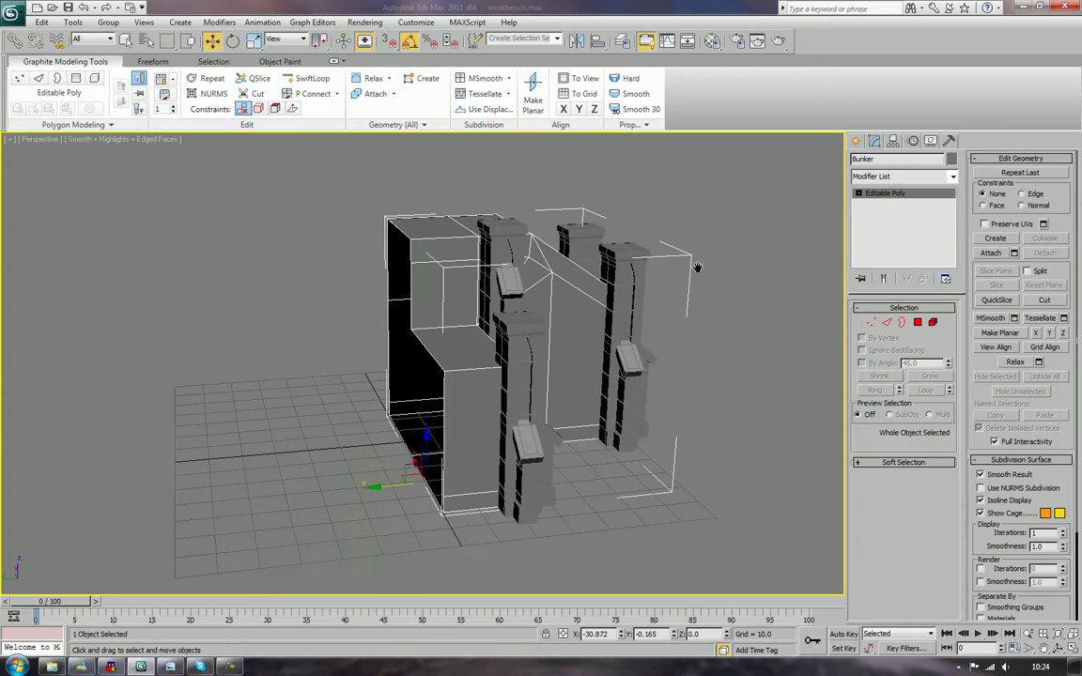
click(857, 141)
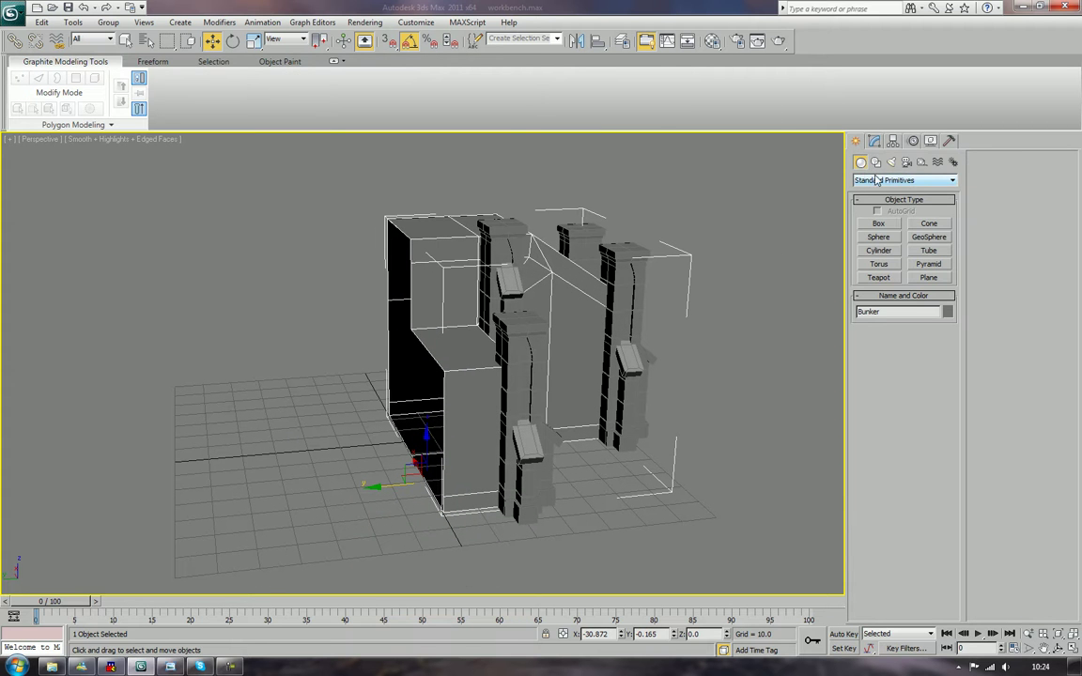
click(875, 143)
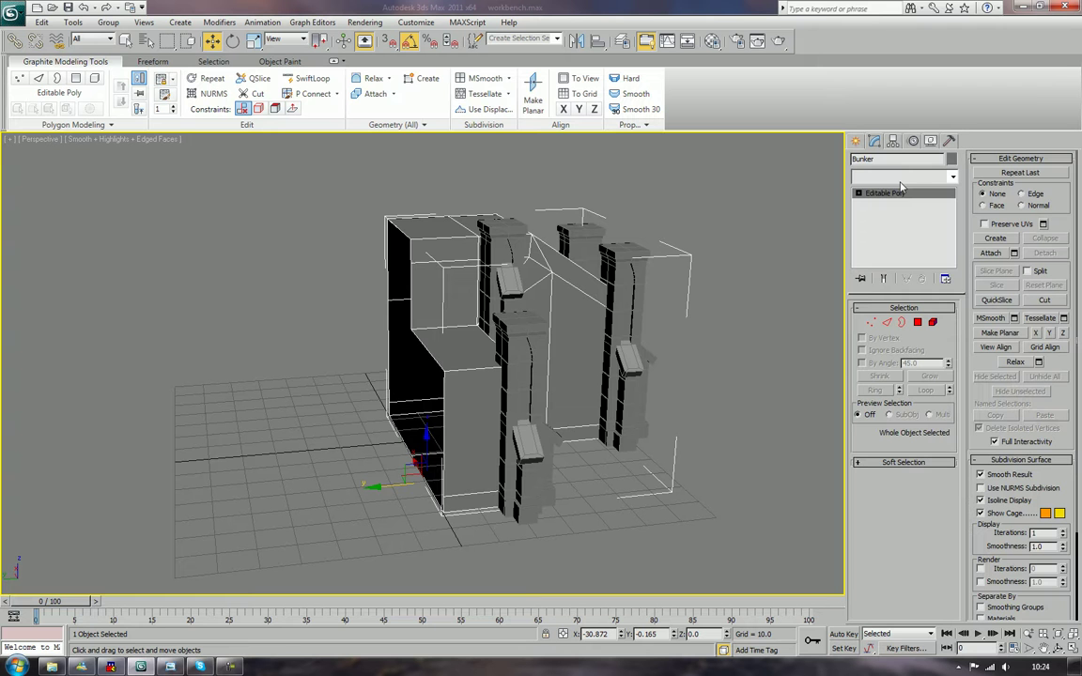
click(901, 182)
key(s)
key(s)
key(s)
key(s)
key(s)
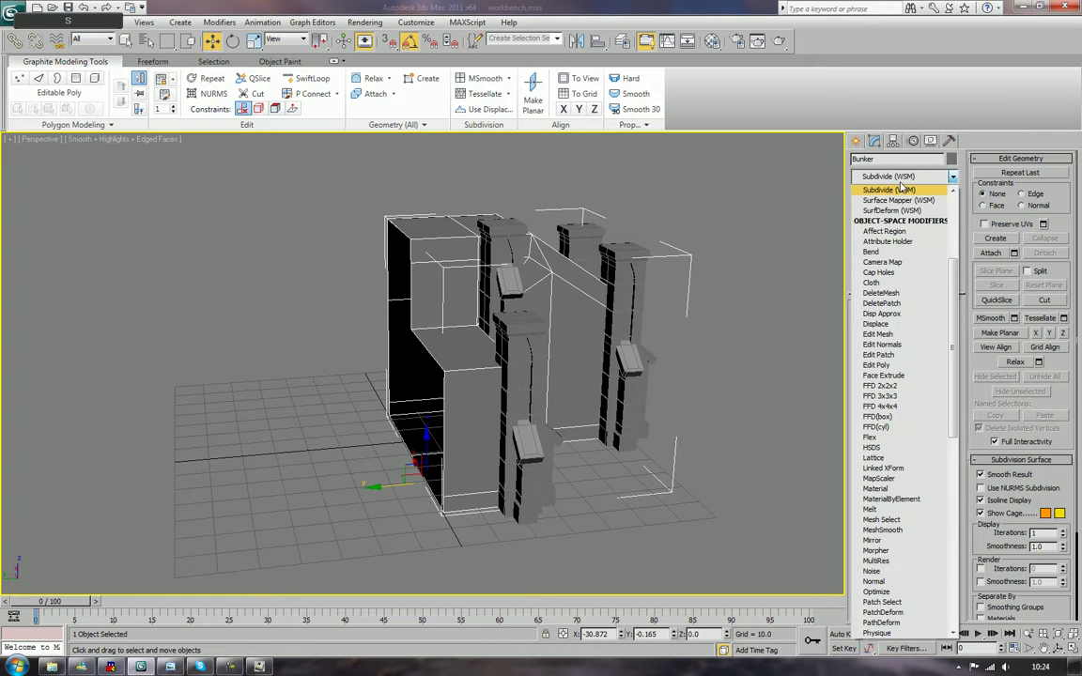
key(s)
key(s)
key(s)
key(s)
key(s)
key(s)
key(s)
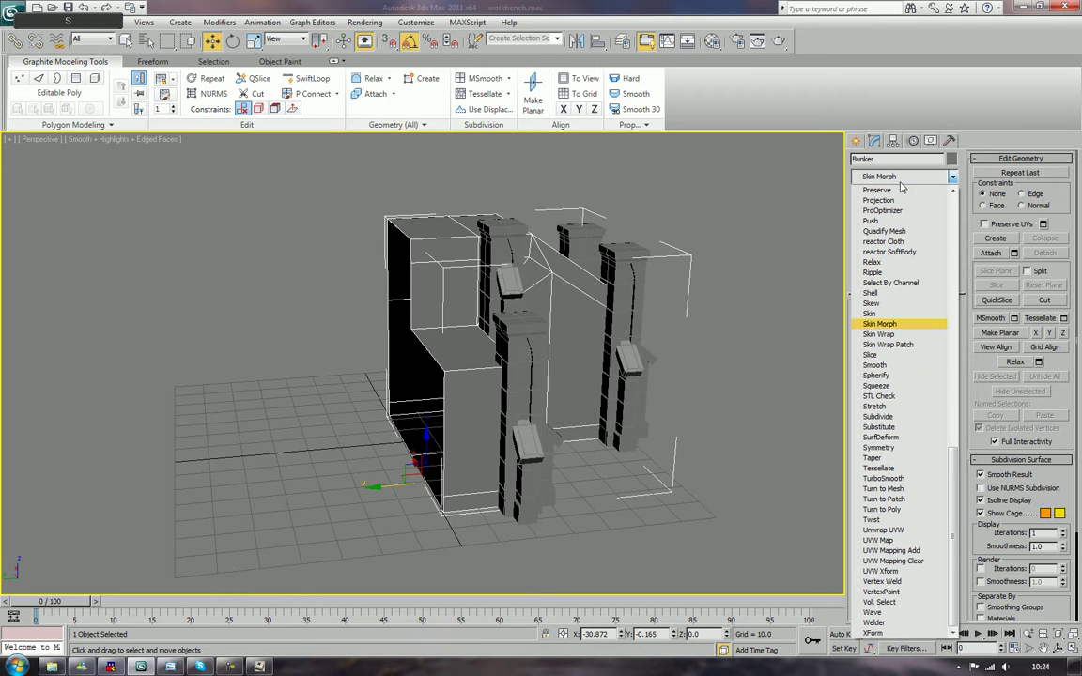
key(s)
key(s)
key(s)
key(s)
key(s)
key(s)
key(s)
key(s)
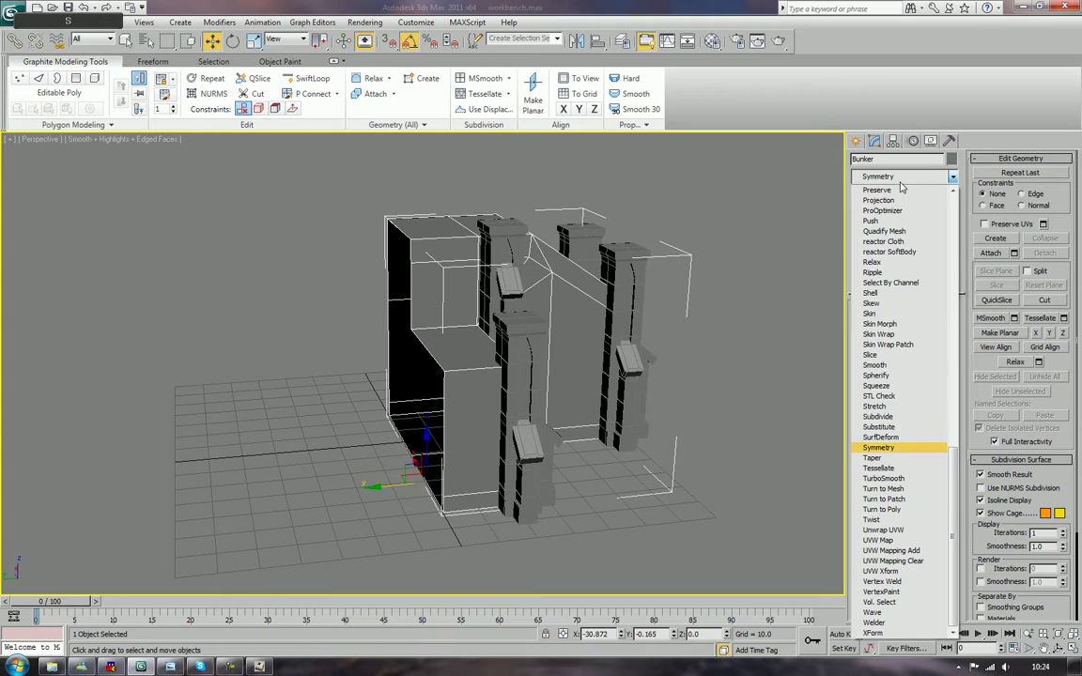
key(Return)
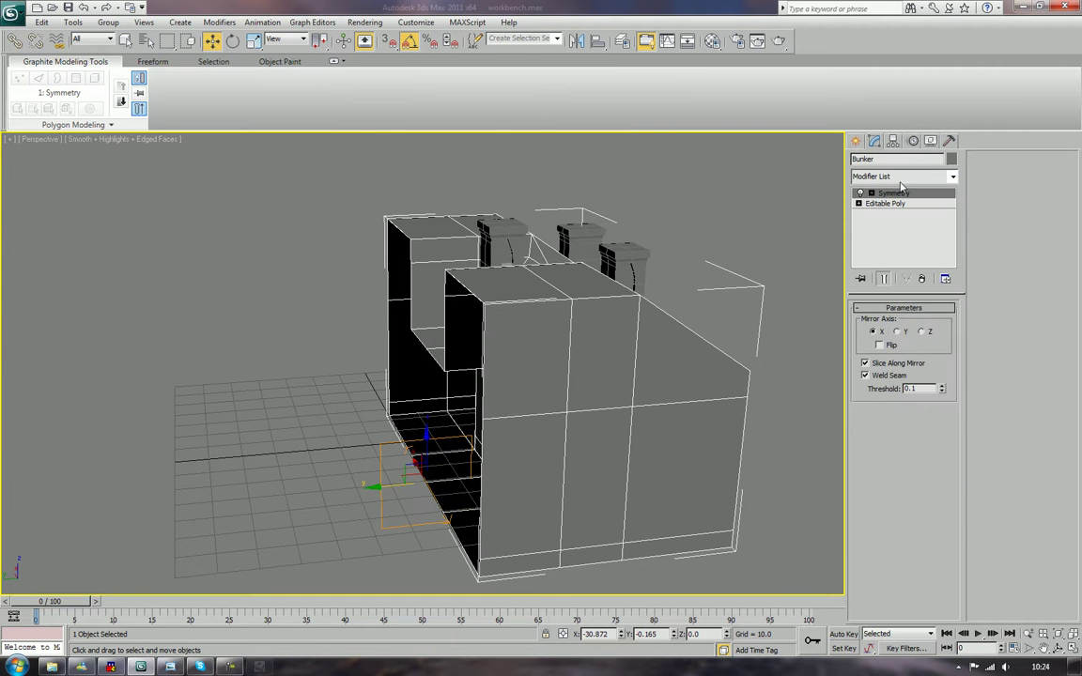
click(897, 334)
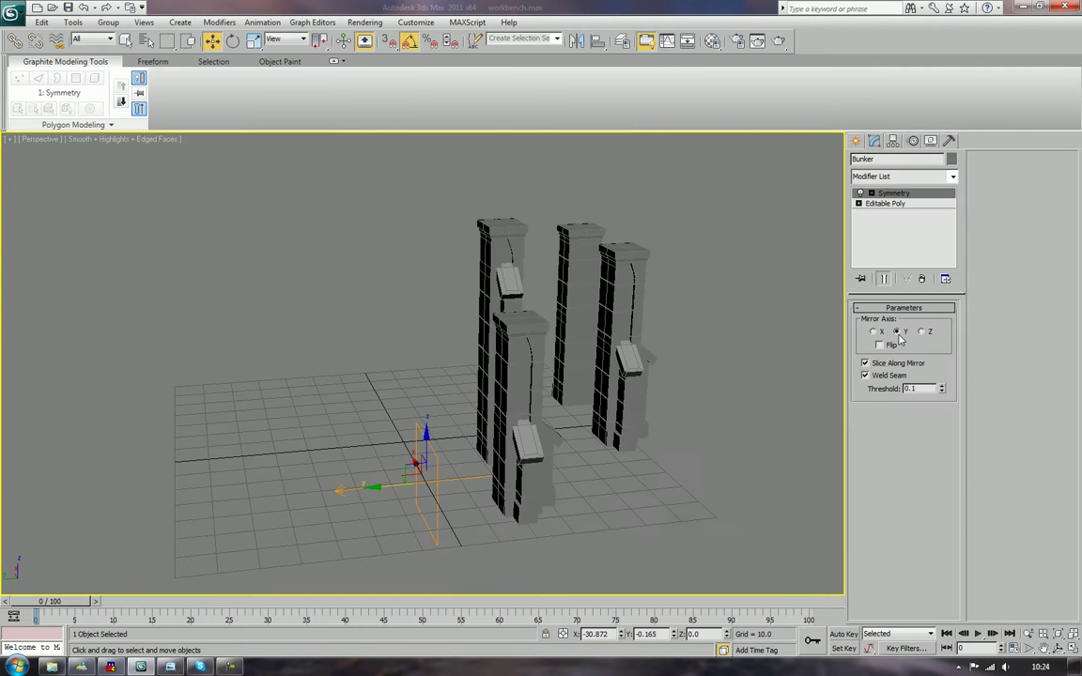
click(880, 346)
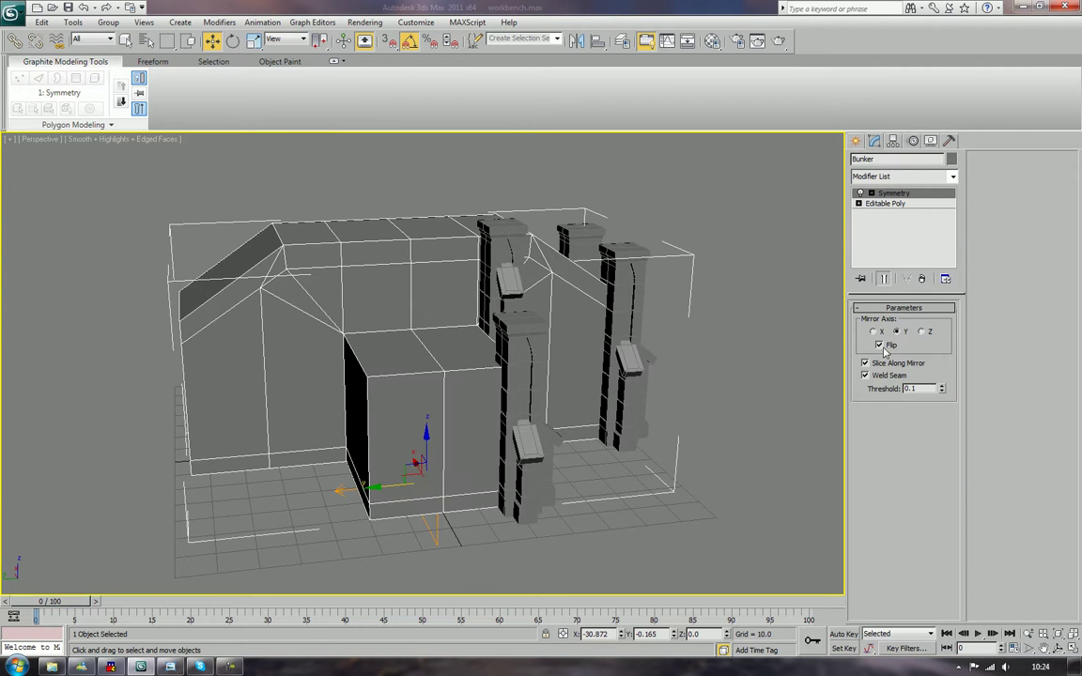
right_click(422, 306)
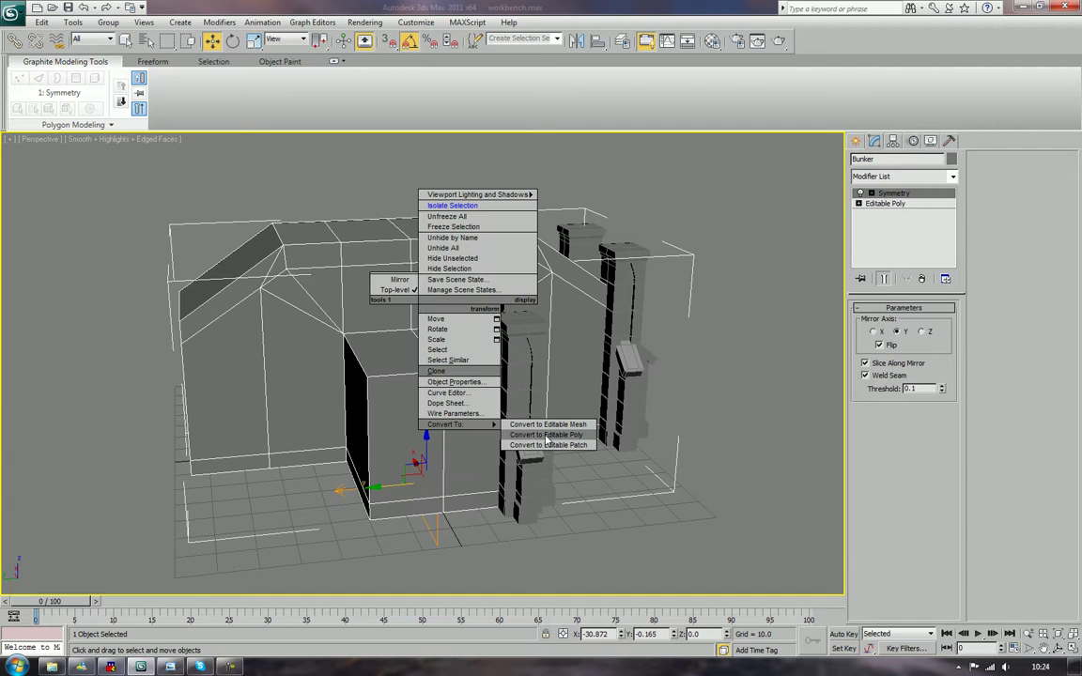
click(759, 340)
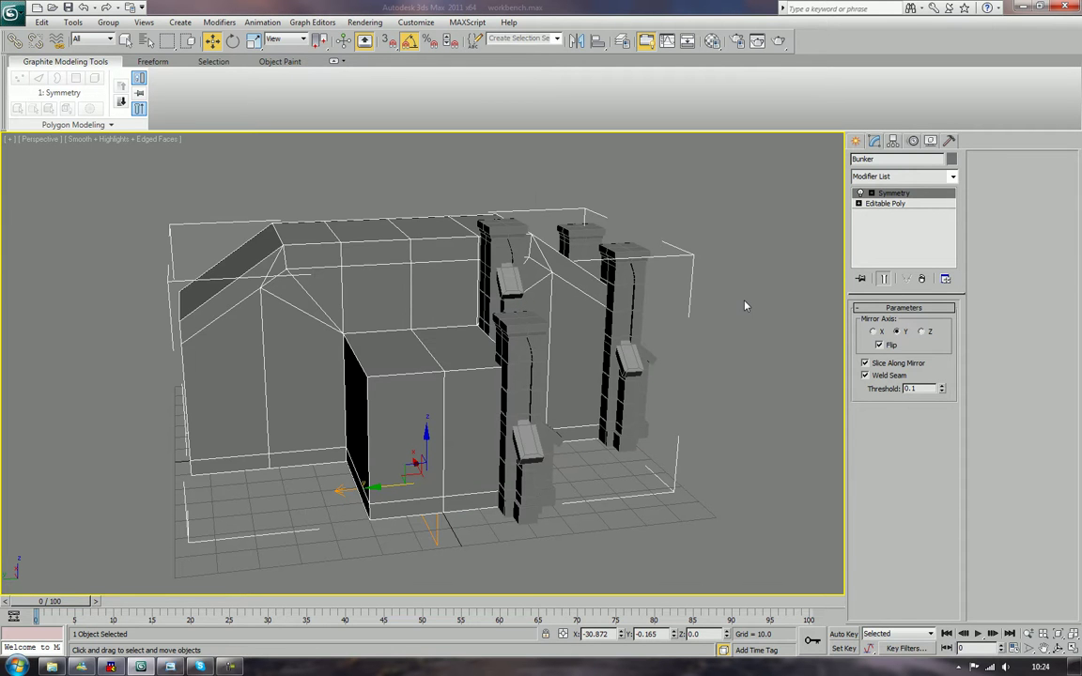
alt+middle_drag(745, 304, 584, 256)
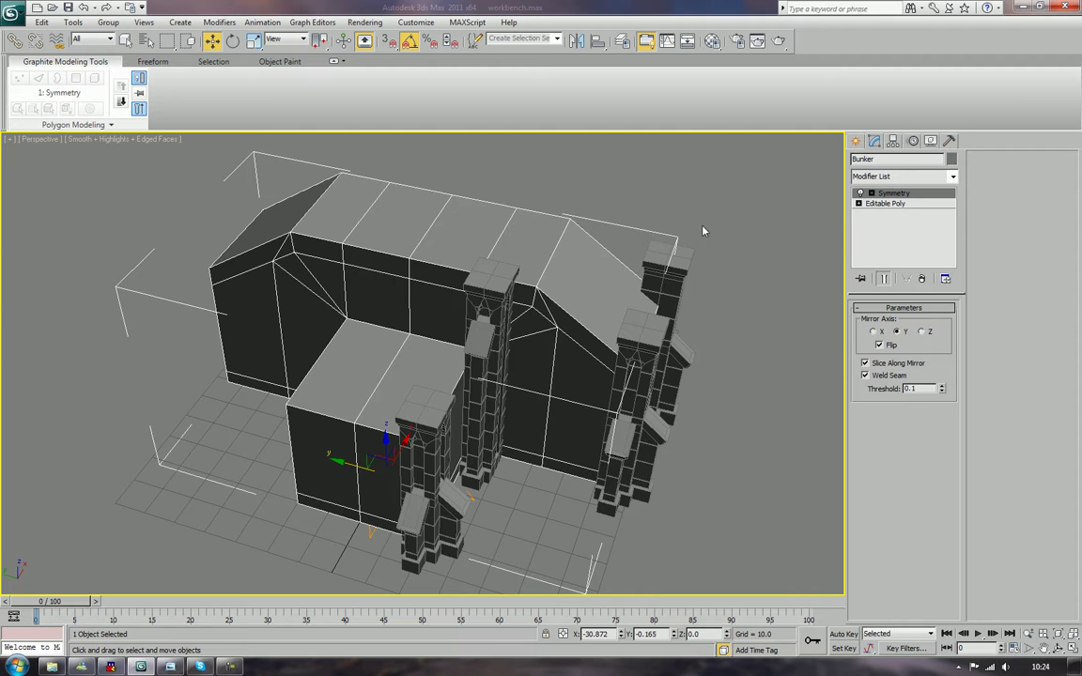
click(754, 310)
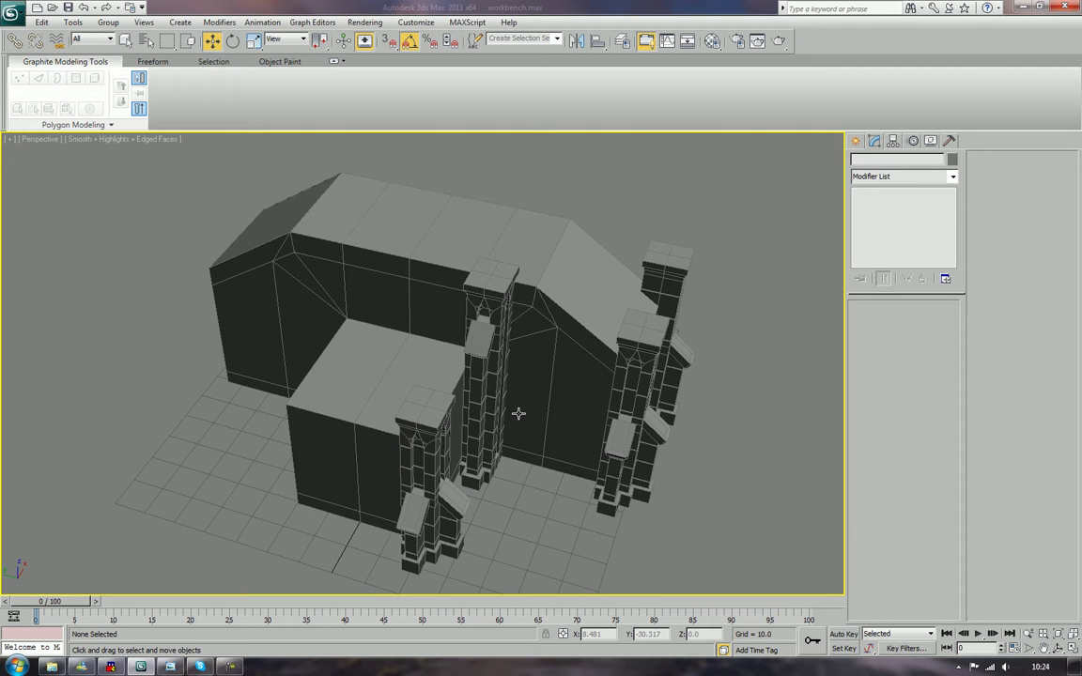
Clone the two tall outer buttresses at the gable end as one copy each, rotated 180 degrees about the vertical axis.
alt+middle_drag(519, 414, 493, 396)
click(606, 399)
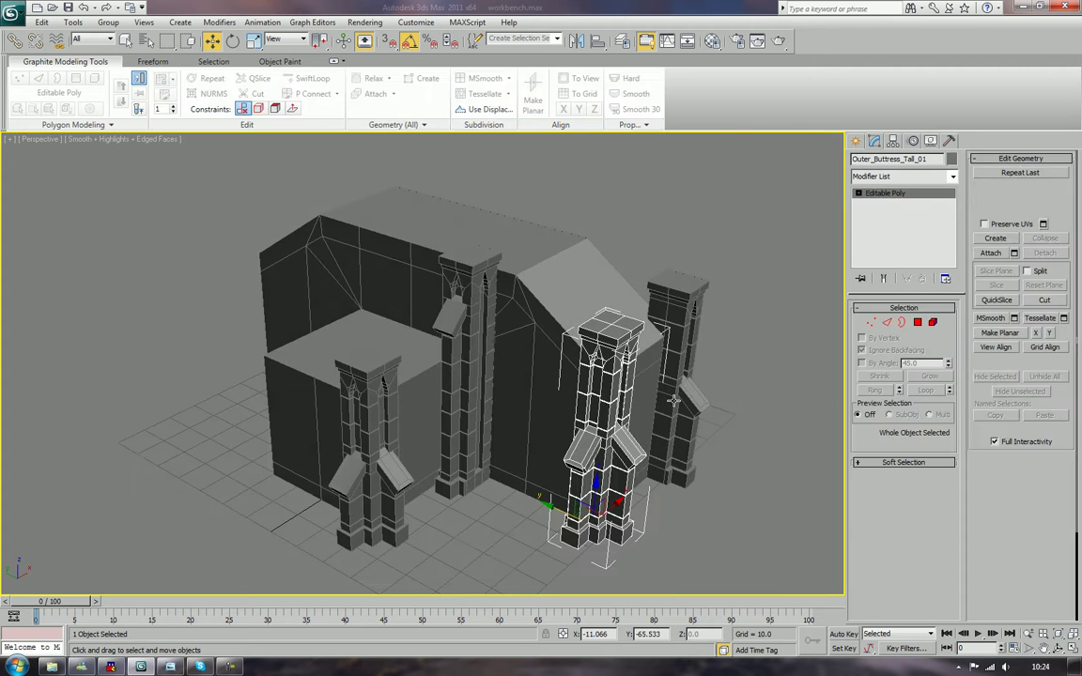
ctrl+click(675, 400)
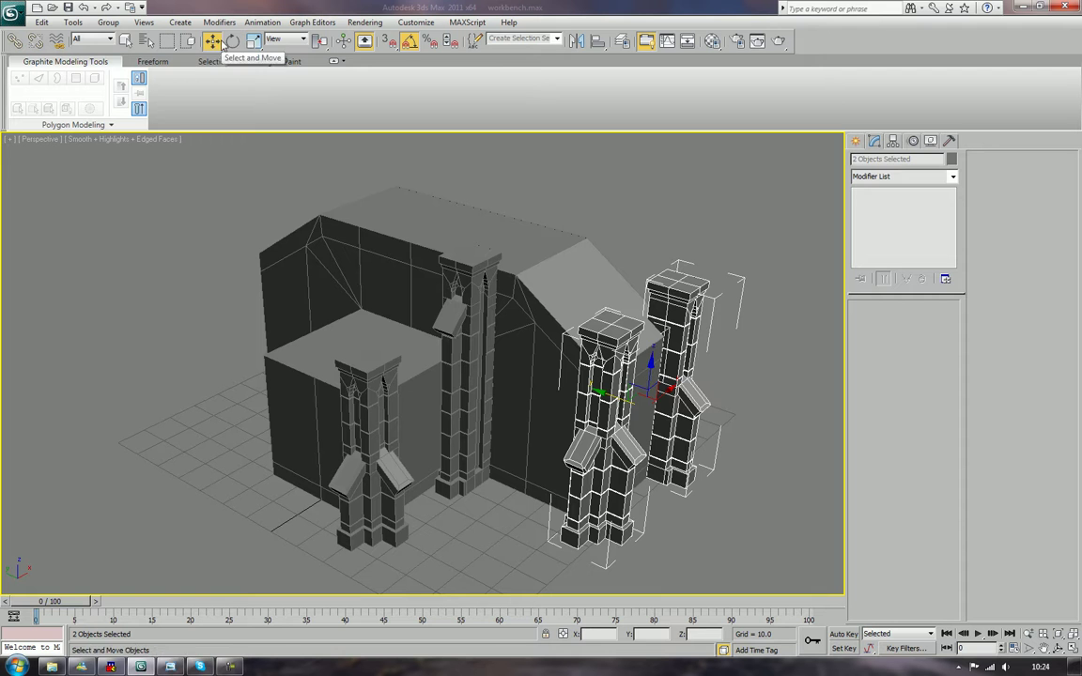
click(233, 40)
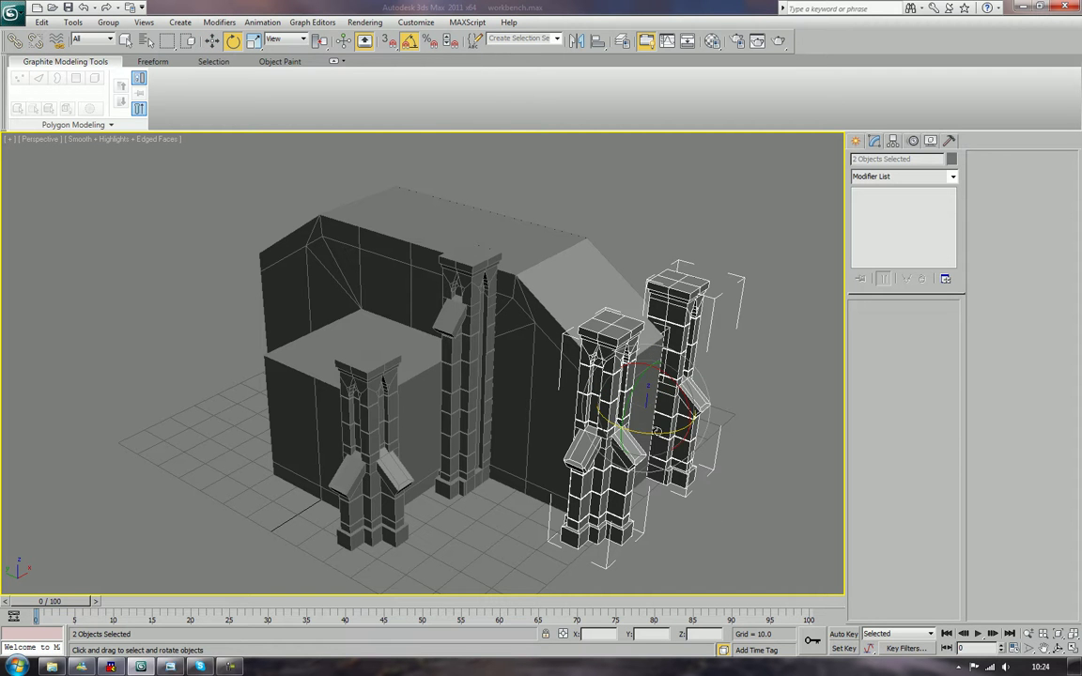
drag(657, 433, 774, 448)
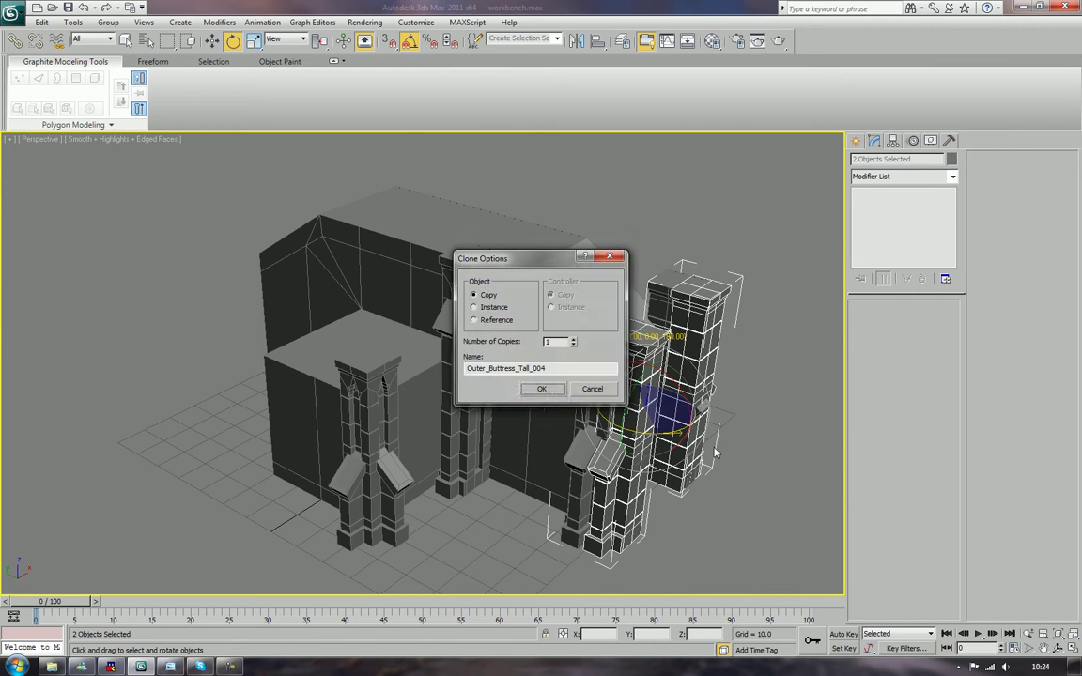
click(542, 389)
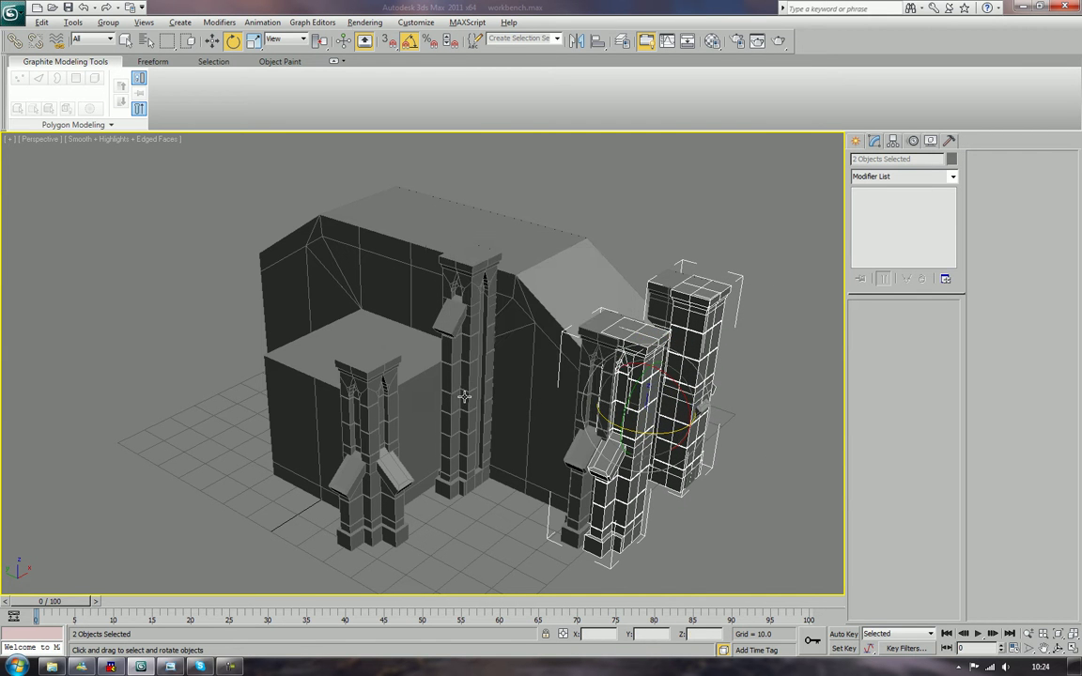
Move the two rotated buttress copies along Y to the opposite, mirrored gable end of the building.
alt+middle_drag(464, 396, 580, 414)
key(w)
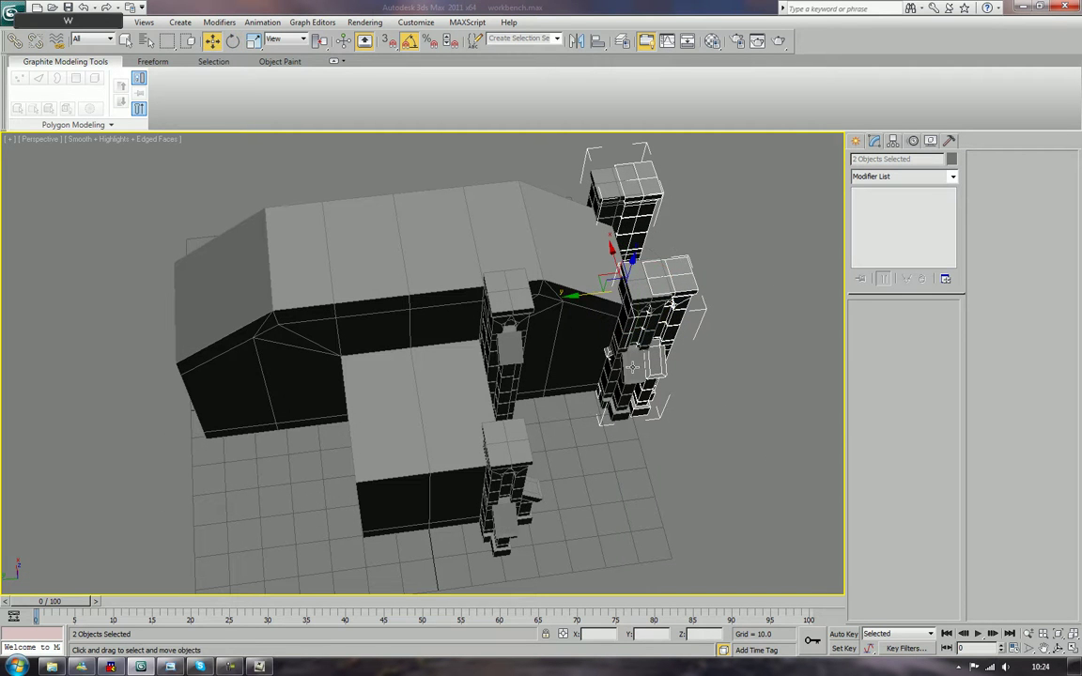
drag(586, 296, 143, 362)
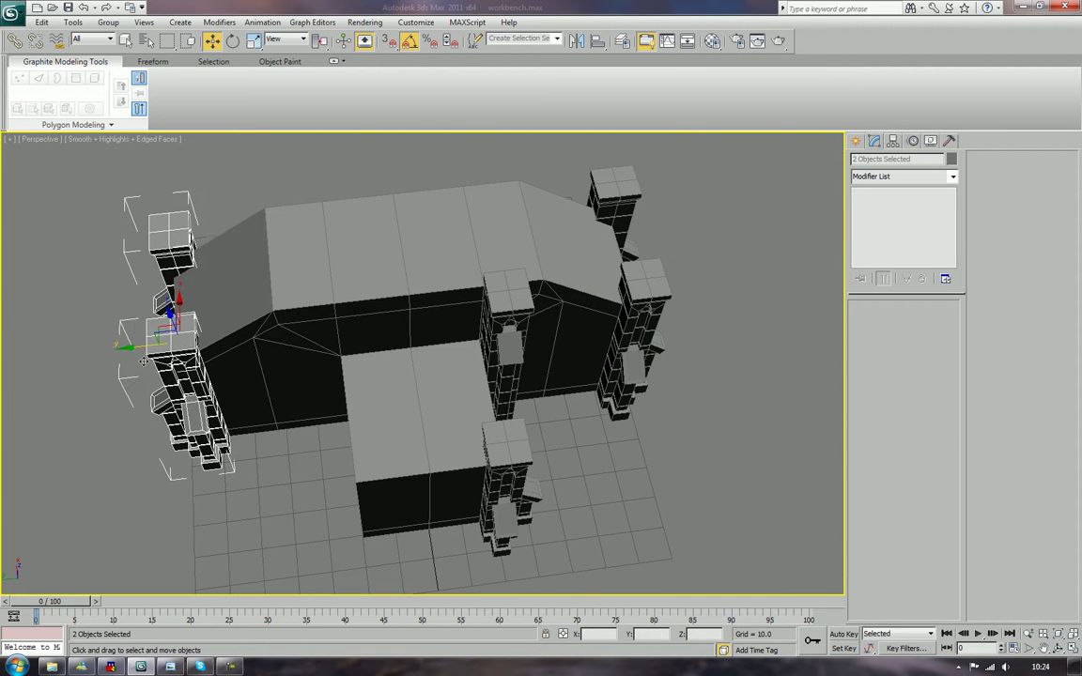
Nudge the two selected buttress copies slightly further outward along Y, checking from the Top view that they sit on the mirrored gable corners.
key(t)
key(z)
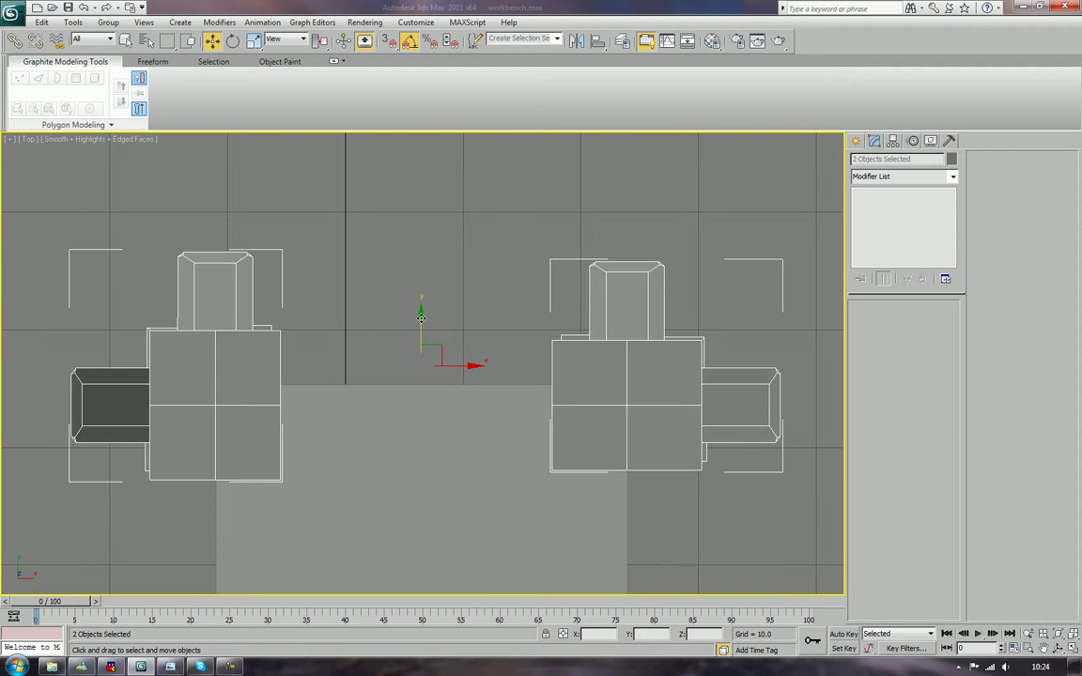
drag(421, 317, 420, 297)
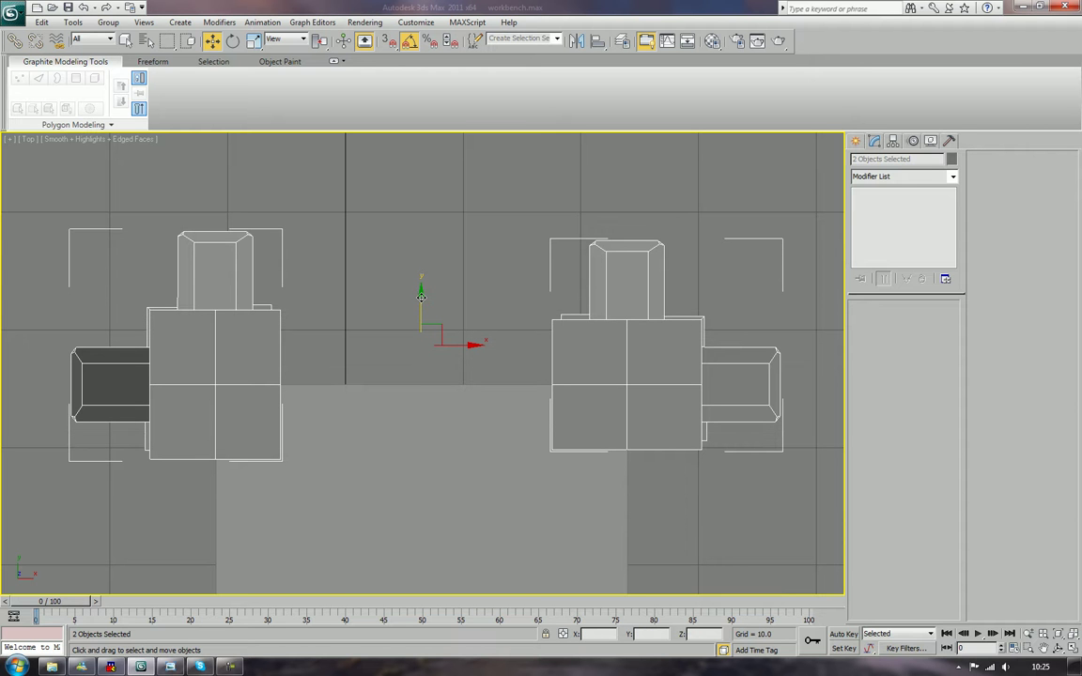
key(p)
key(z)
click(472, 320)
key(z)
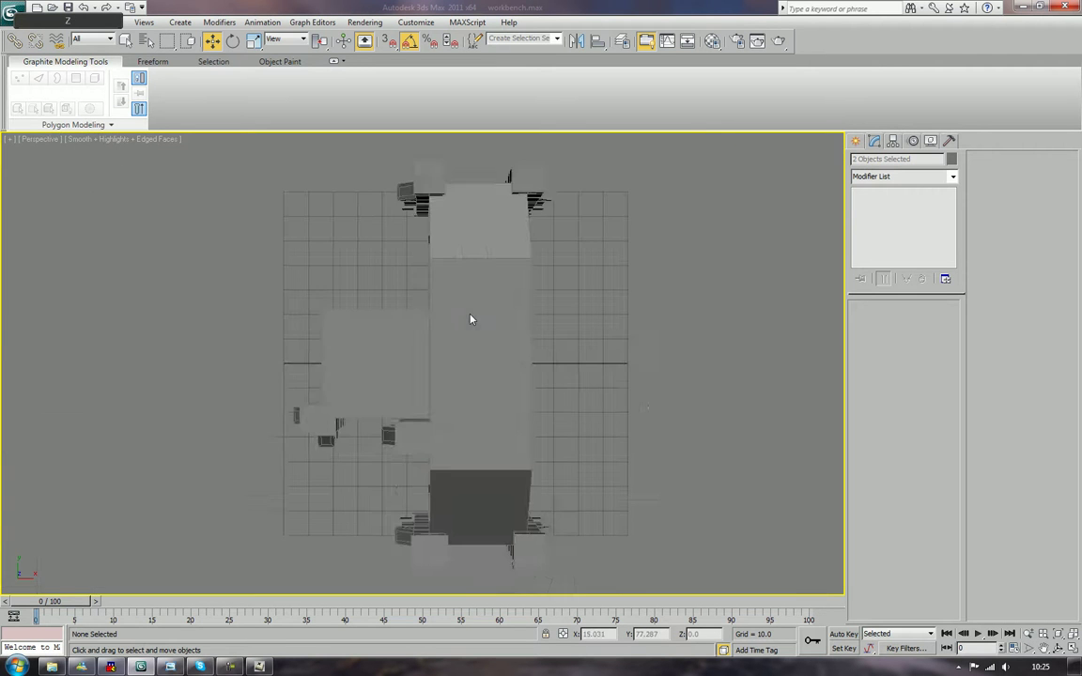
Clone the outer buttress at the free corner of the low side block, rotated -90 degrees about the Z axis.
alt+middle_drag(397, 338, 541, 309)
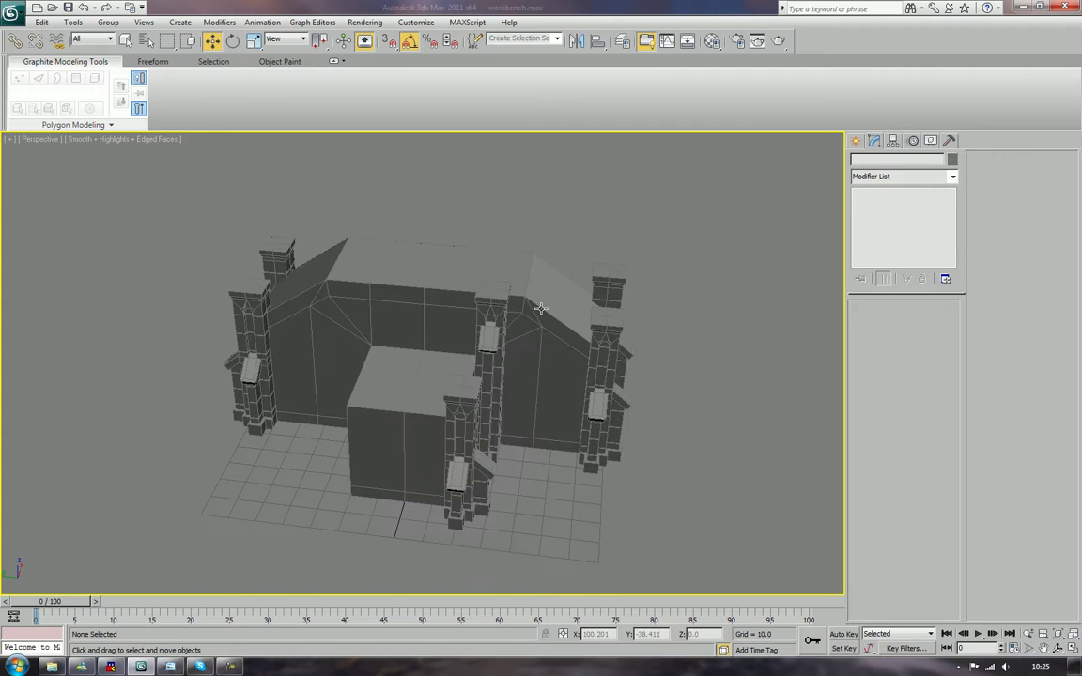
click(458, 427)
key(e)
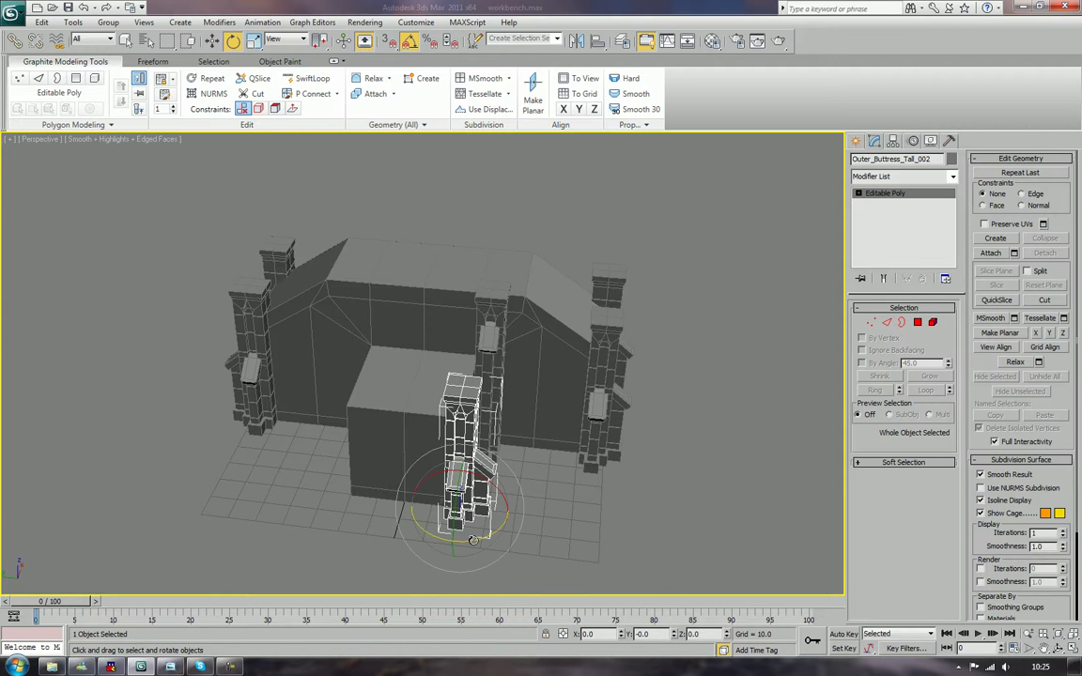
shift+drag(475, 538, 419, 554)
key(Return)
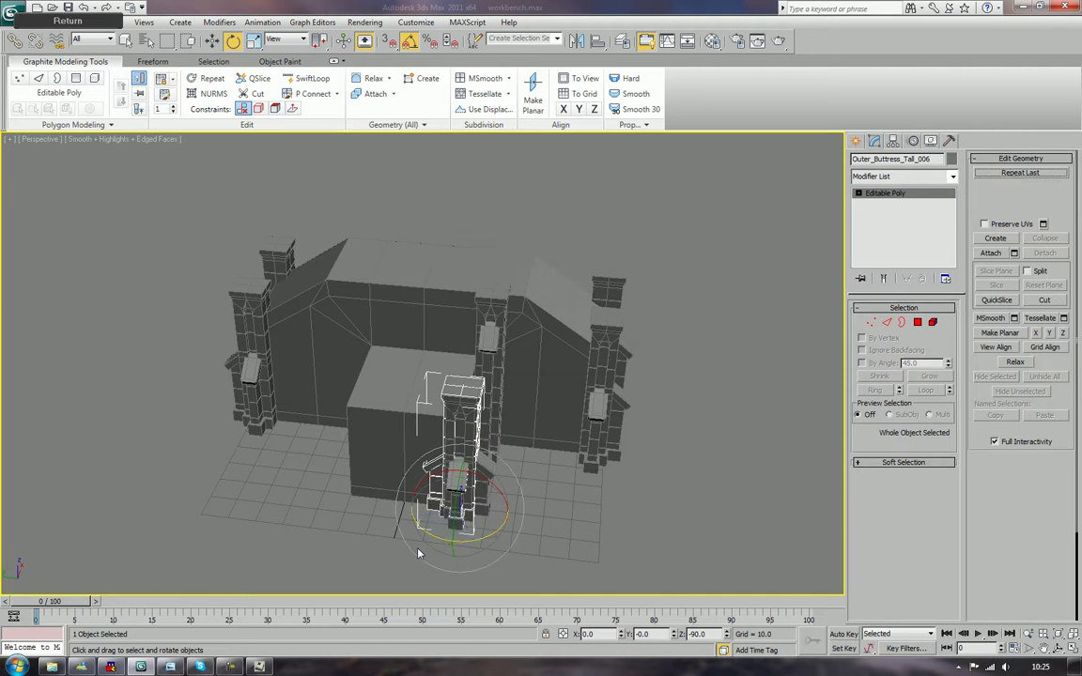
In the Top view, move the rotated clone along Y to about 19.9, onto the side block's opposite outer corner, and deselect it.
key(t)
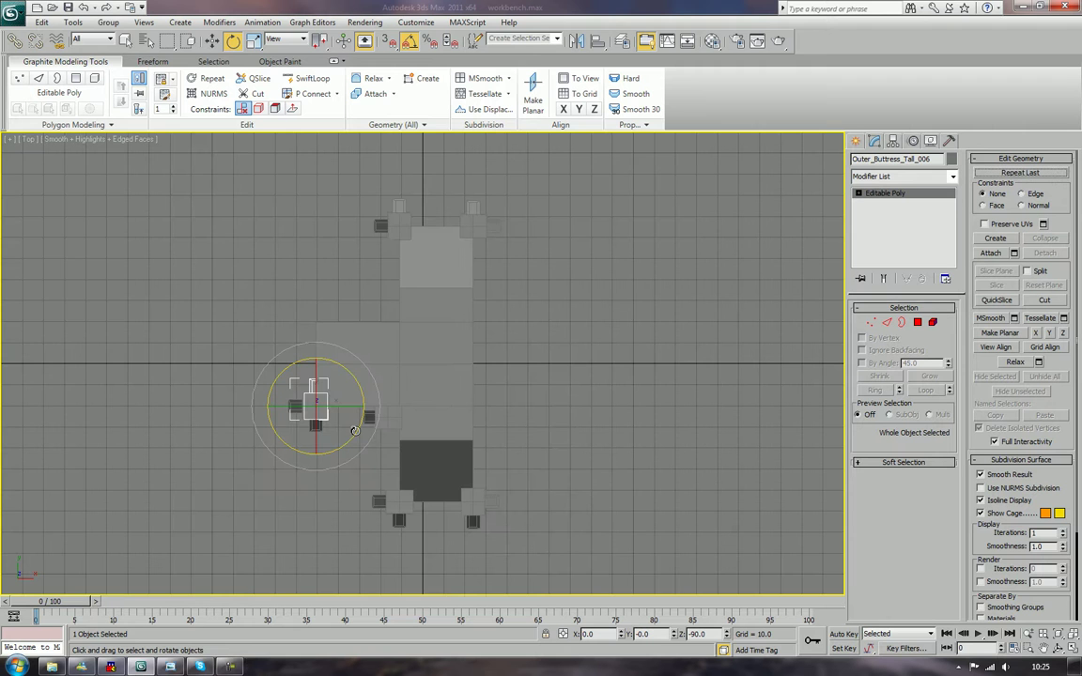
key(w)
scroll(411, 476, up, 5)
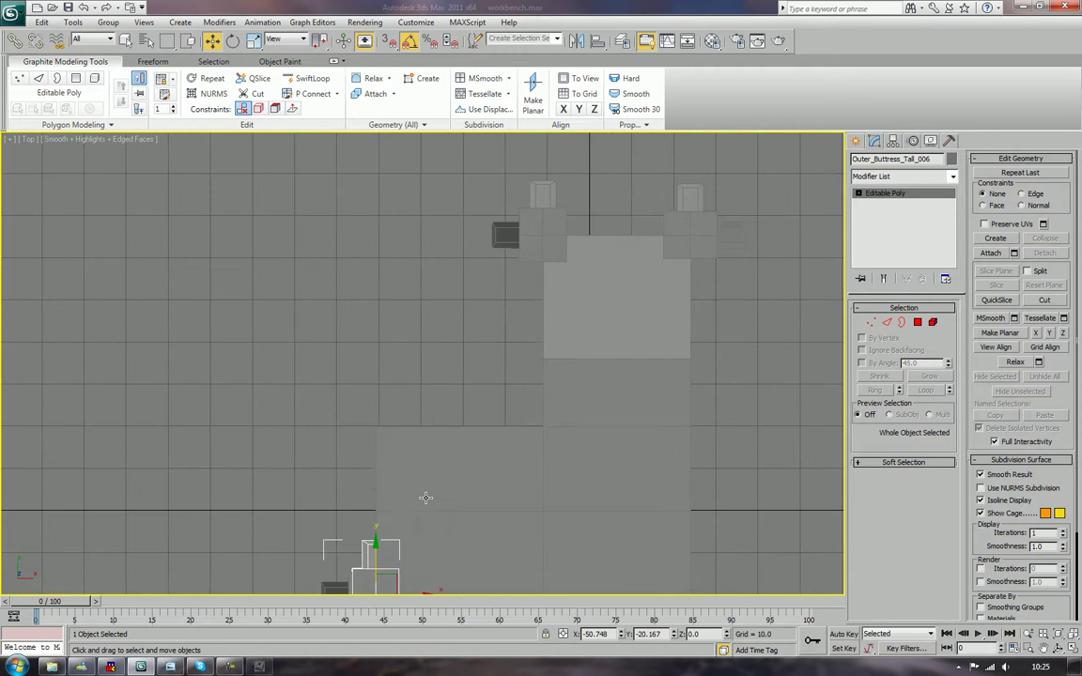
scroll(400, 511, up, 3)
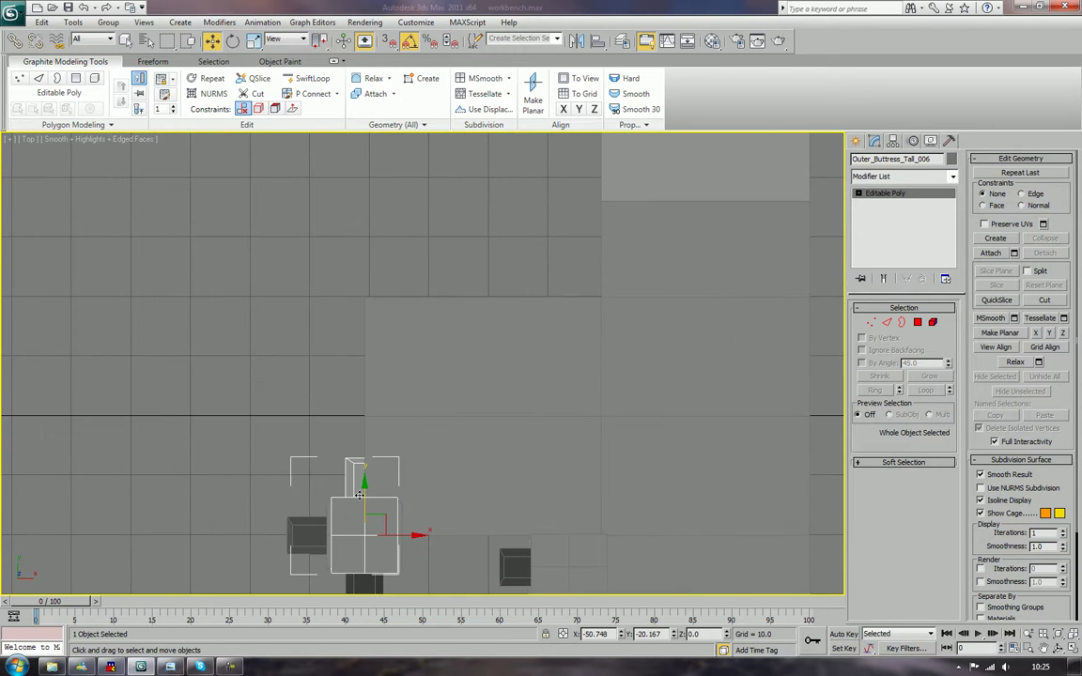
drag(365, 495, 375, 260)
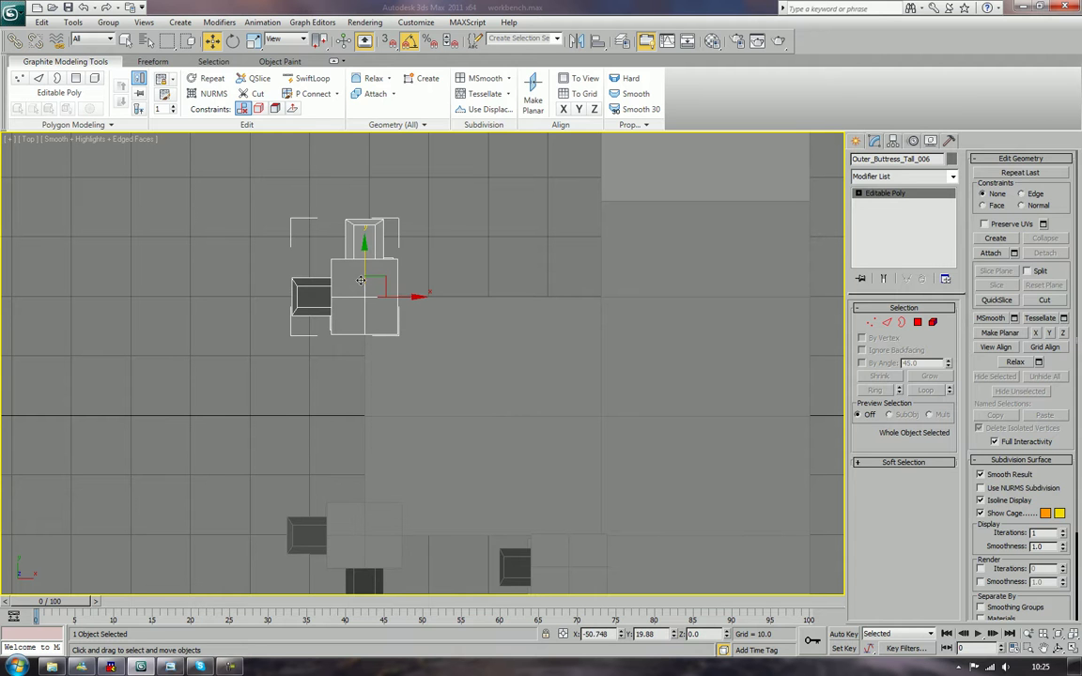
click(233, 470)
key(p)
key(z)
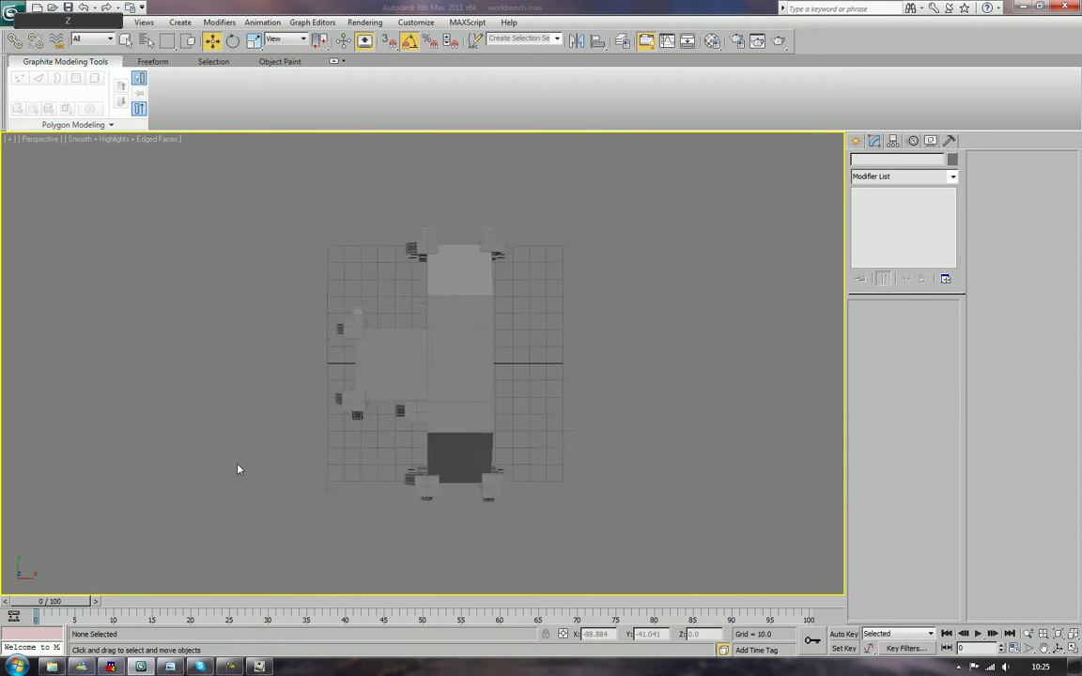
Try mirroring the taller buttress beside the side block as a copy on the X axis and moving it along Y, and undo the attempt.
alt+middle_drag(240, 469, 436, 382)
scroll(362, 399, up, 5)
key(shift+z)
key(shift+z)
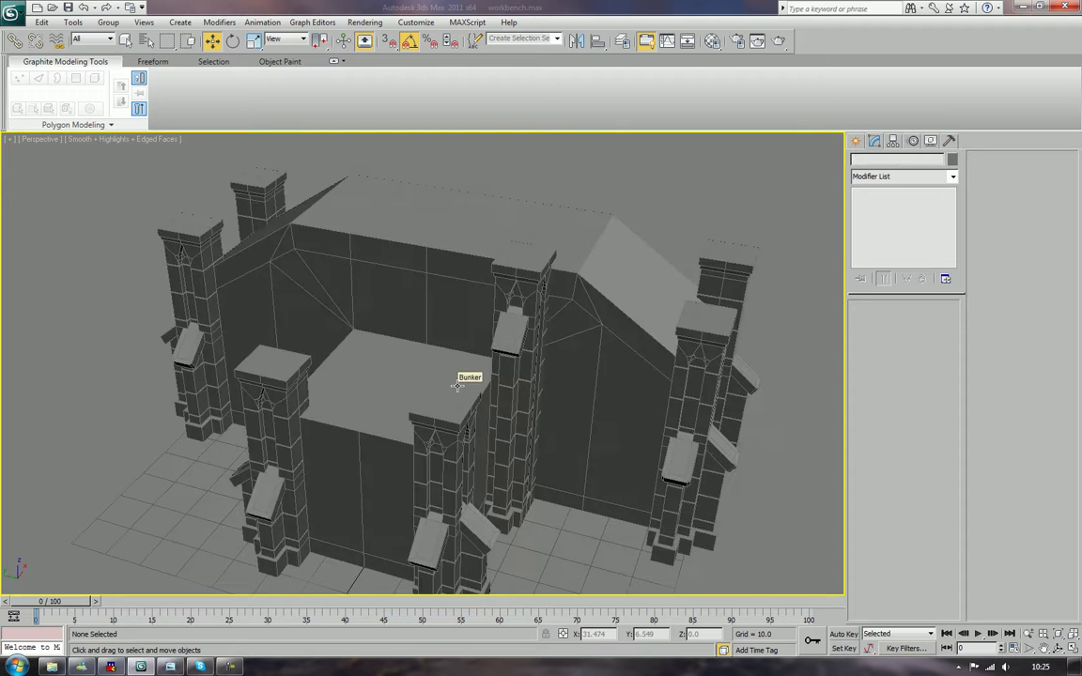
click(441, 375)
alt+middle_drag(449, 408, 528, 397)
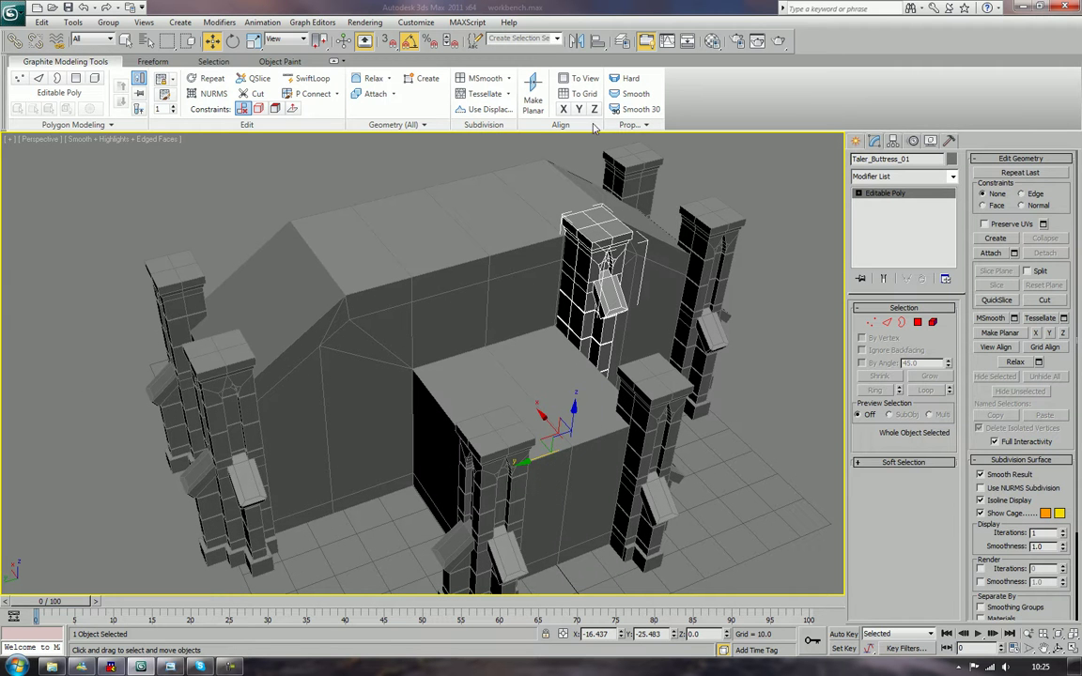
click(576, 42)
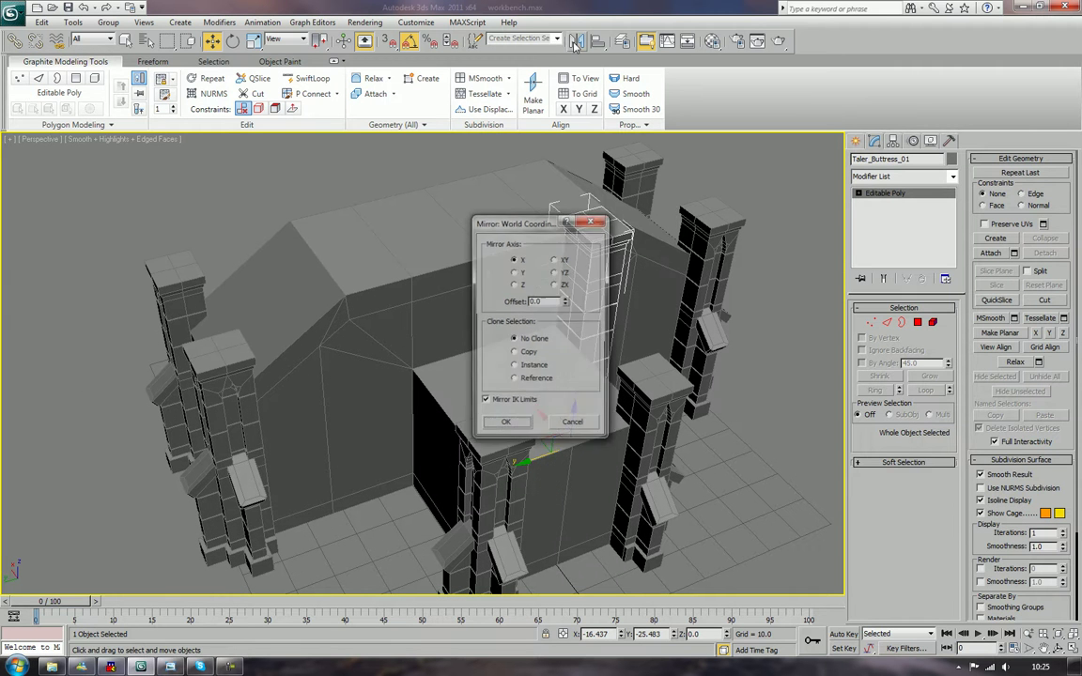
click(513, 353)
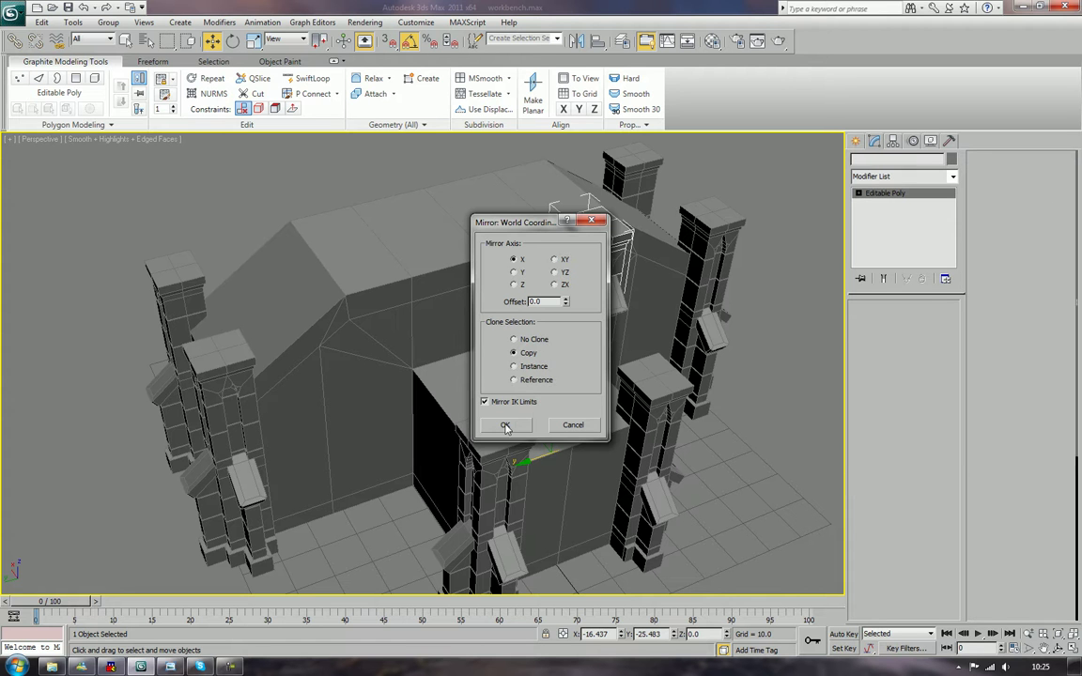
click(504, 426)
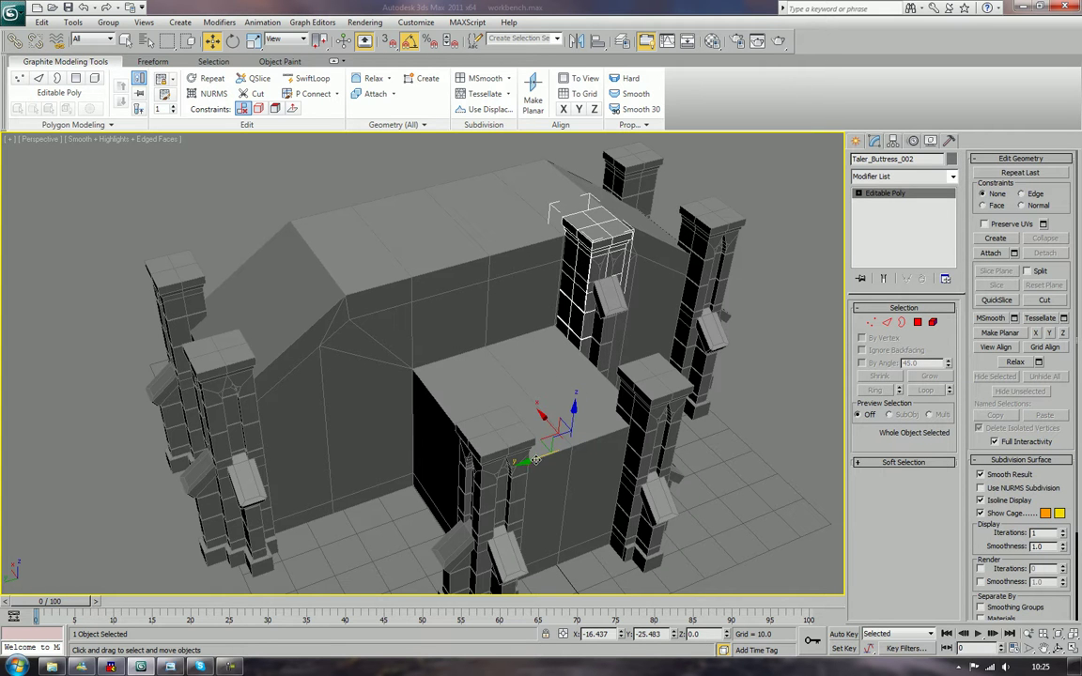
drag(534, 460, 466, 457)
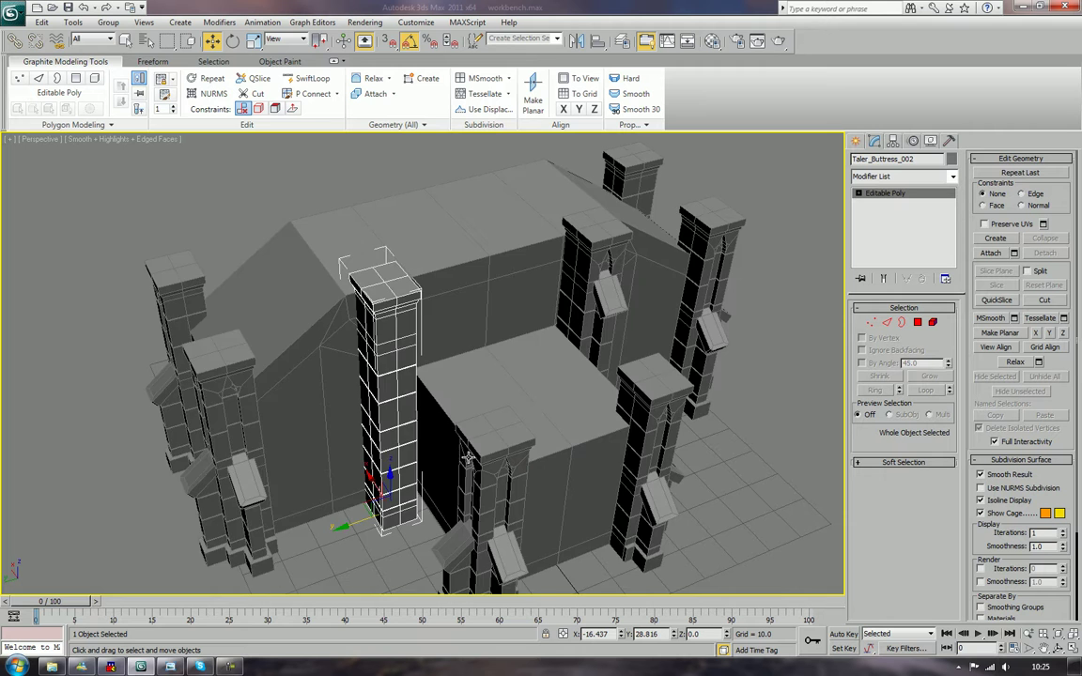
mouse_move(467, 458)
alt+middle_down()
mouse_move(362, 470)
mouse_move(469, 460)
alt+middle_up()
key(ctrl+z)
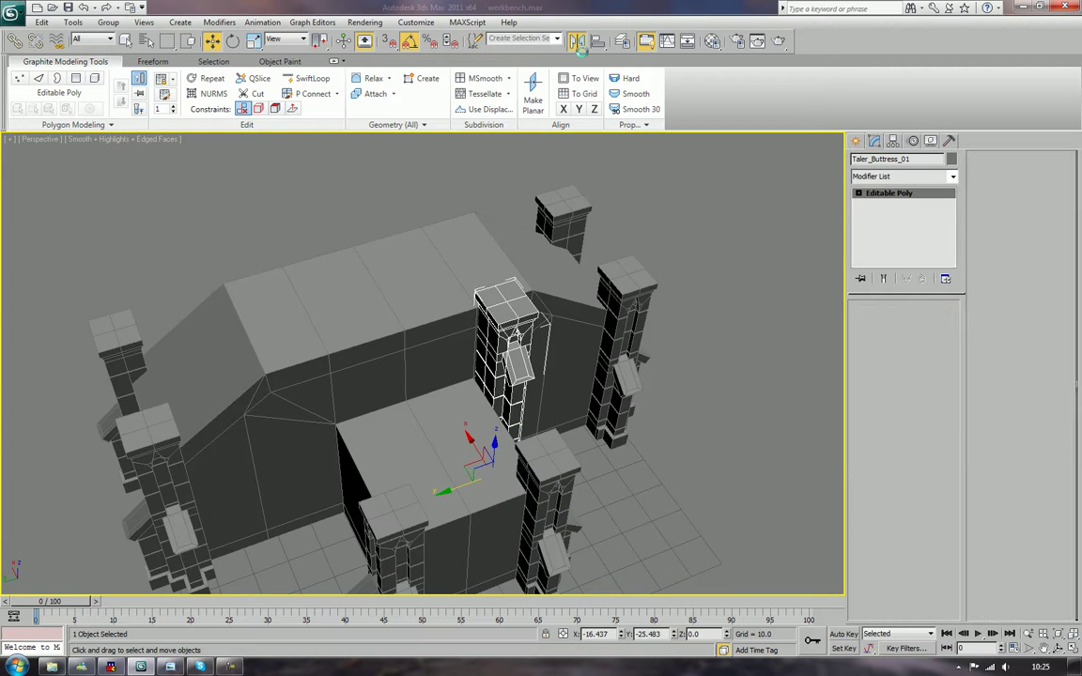
Mirror the taller buttress as a copy on the Y axis and move it along Y to about 24.6, on the side block's other side.
click(577, 41)
drag(563, 223, 802, 213)
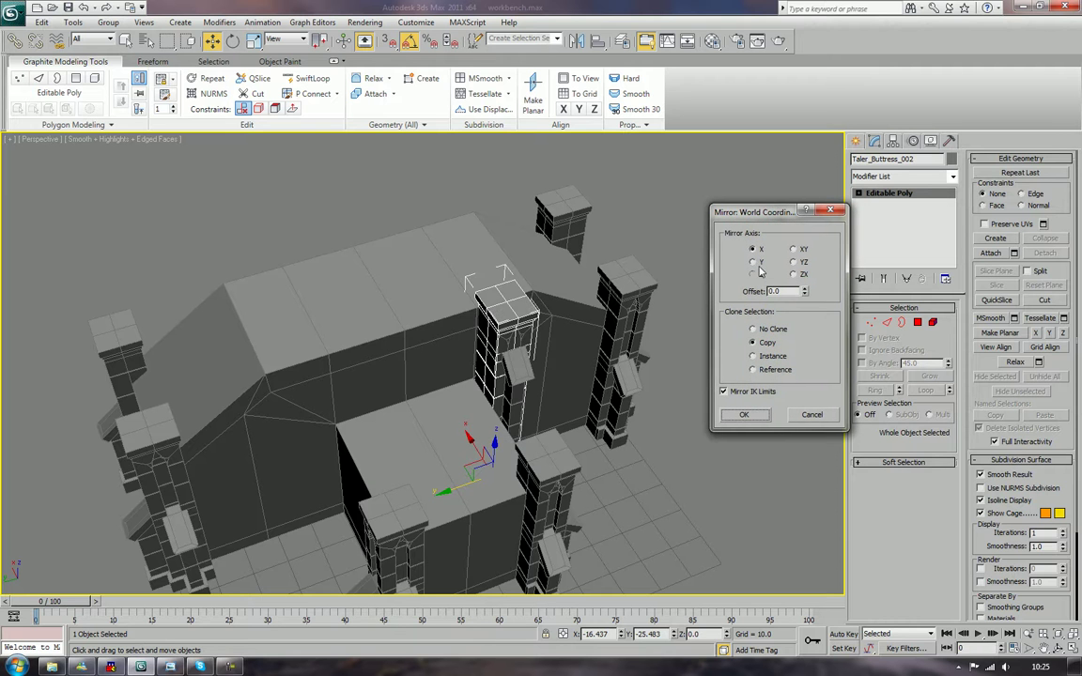
click(752, 261)
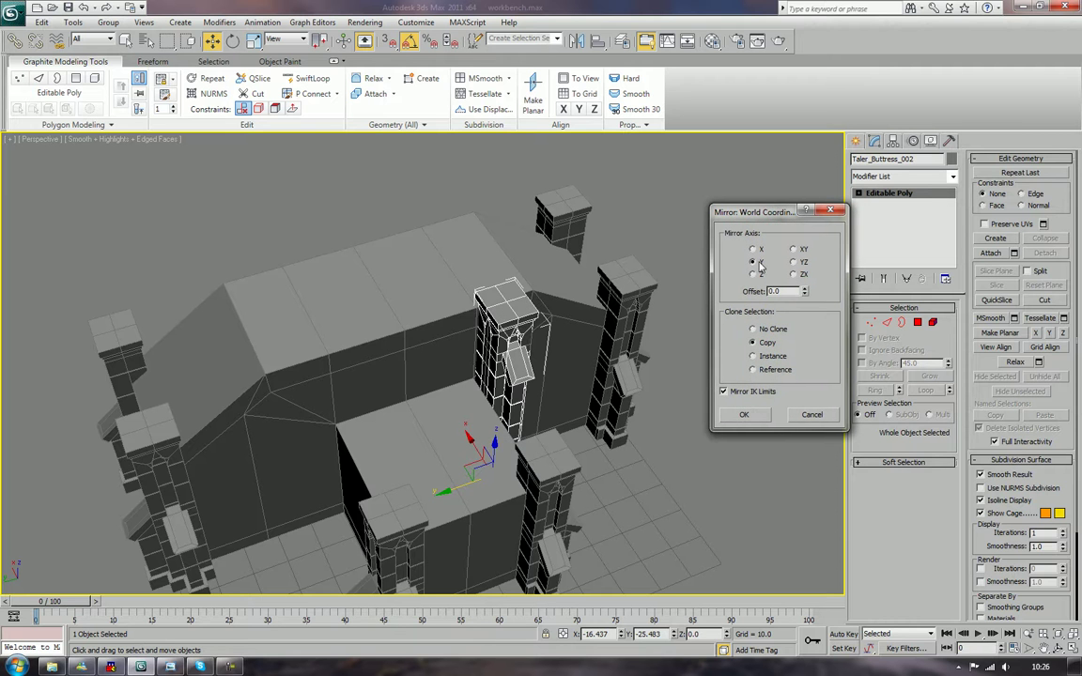
click(740, 416)
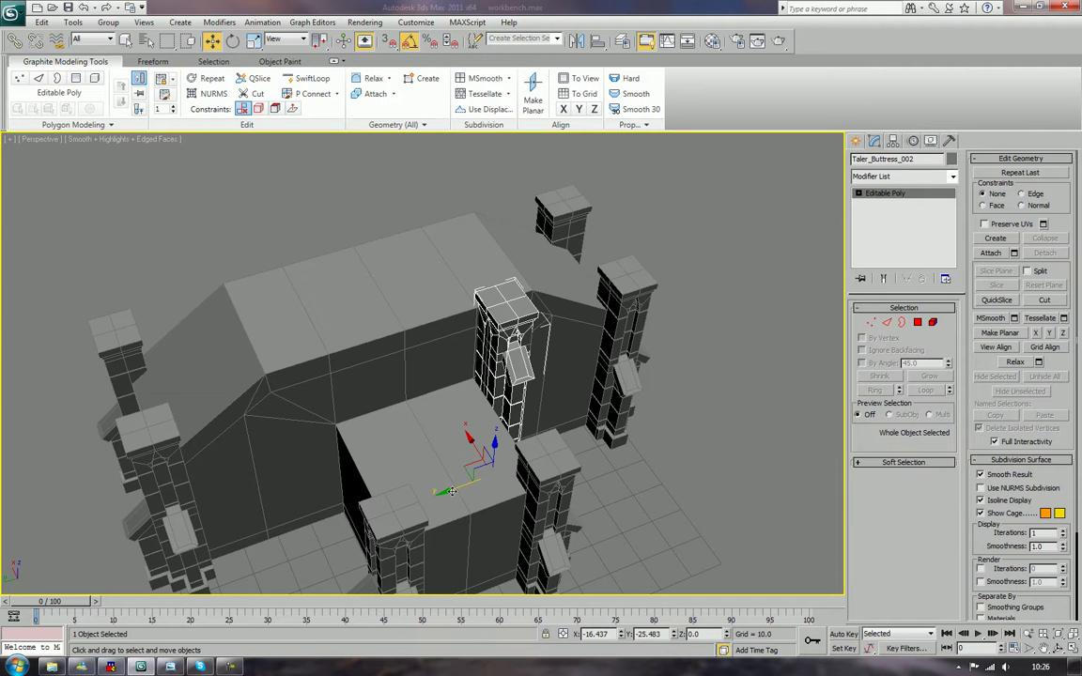
drag(452, 491, 285, 521)
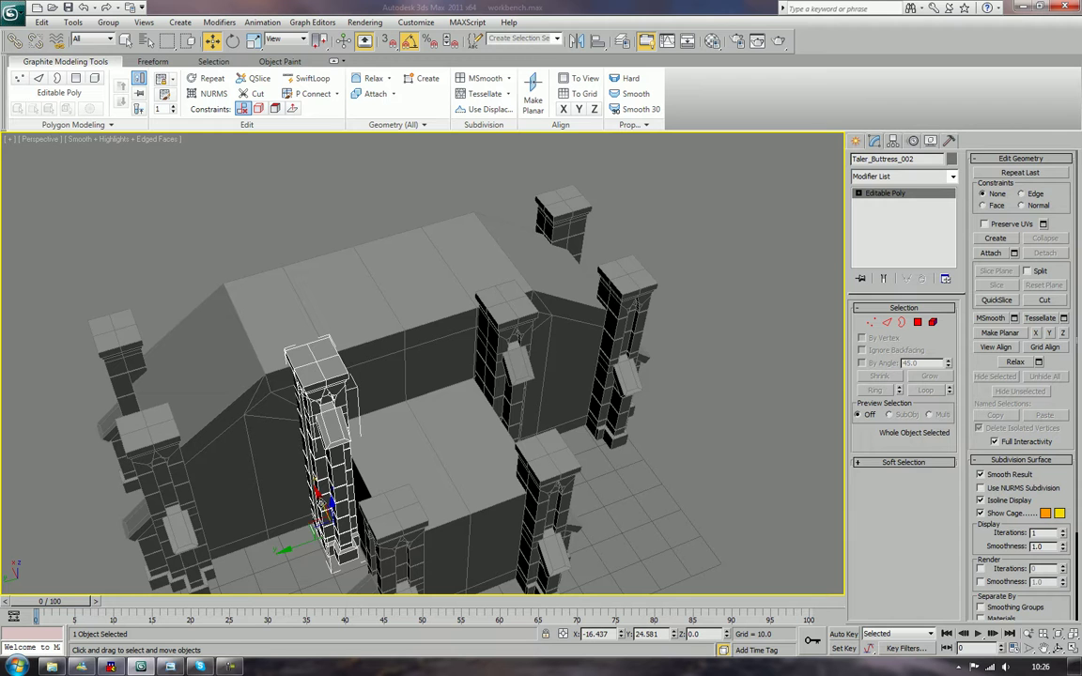
key(z)
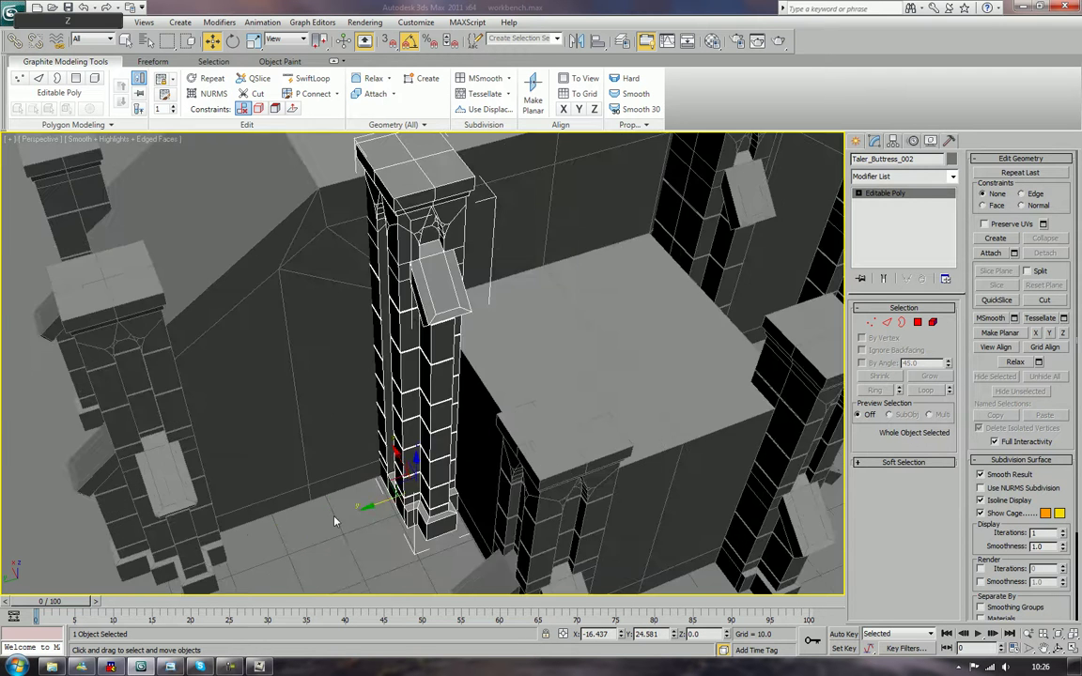
alt+middle_drag(335, 516, 443, 495)
scroll(370, 480, down, 6)
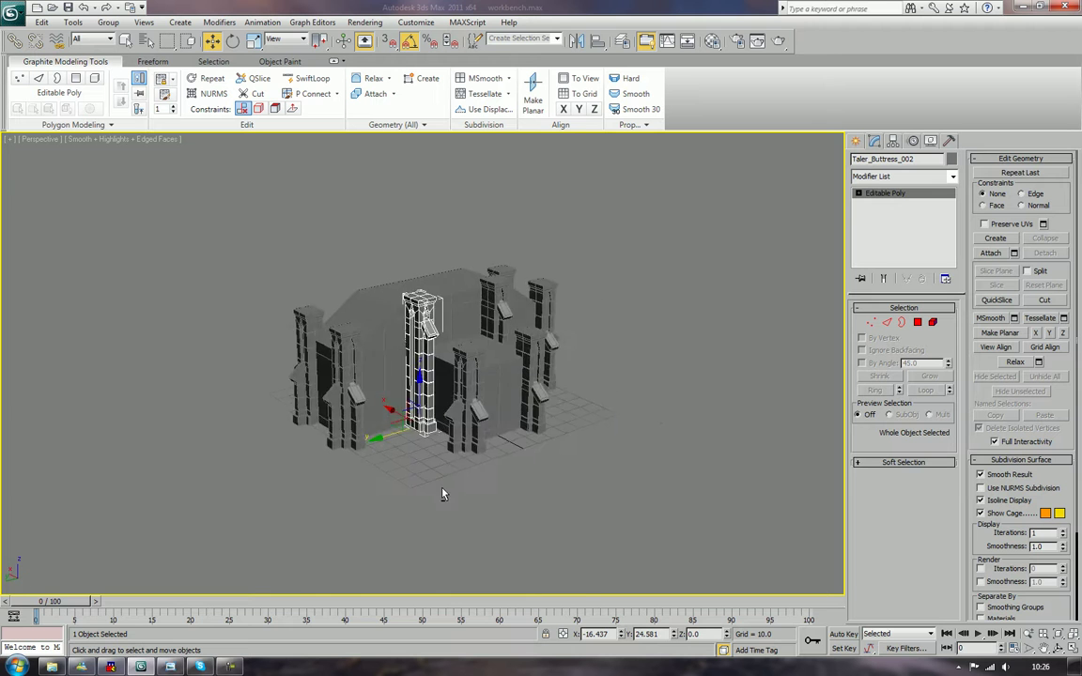
scroll(442, 494, up, 8)
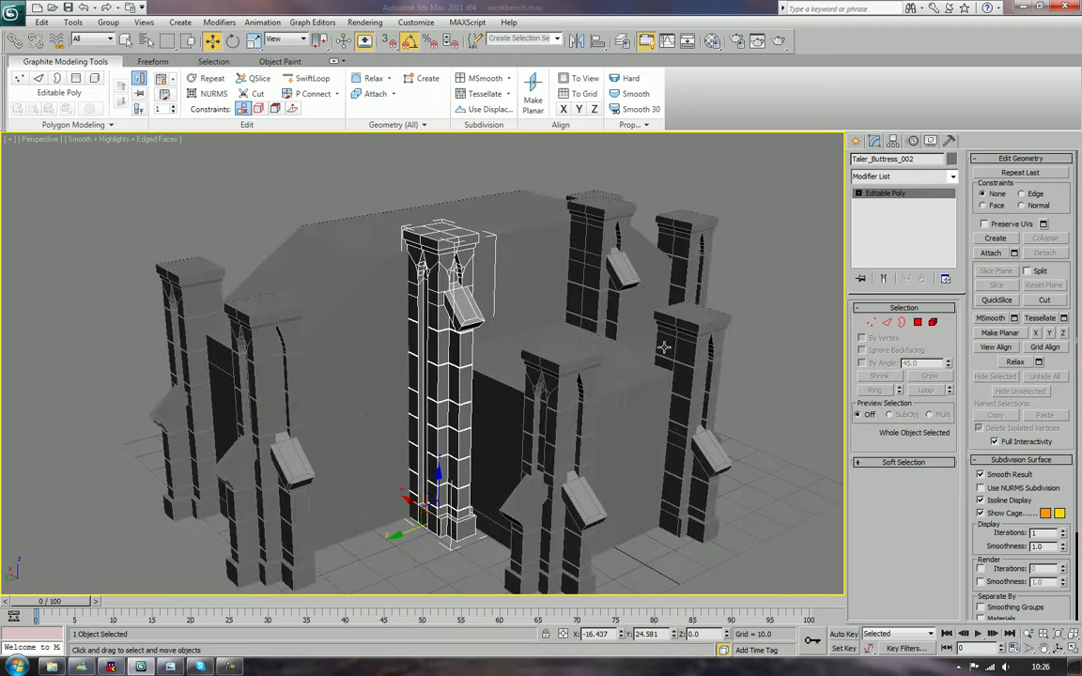
Apply Reset XForm to the mirrored taller buttress and convert it to an Editable Poly.
right_click(421, 362)
mouse_move(433, 479)
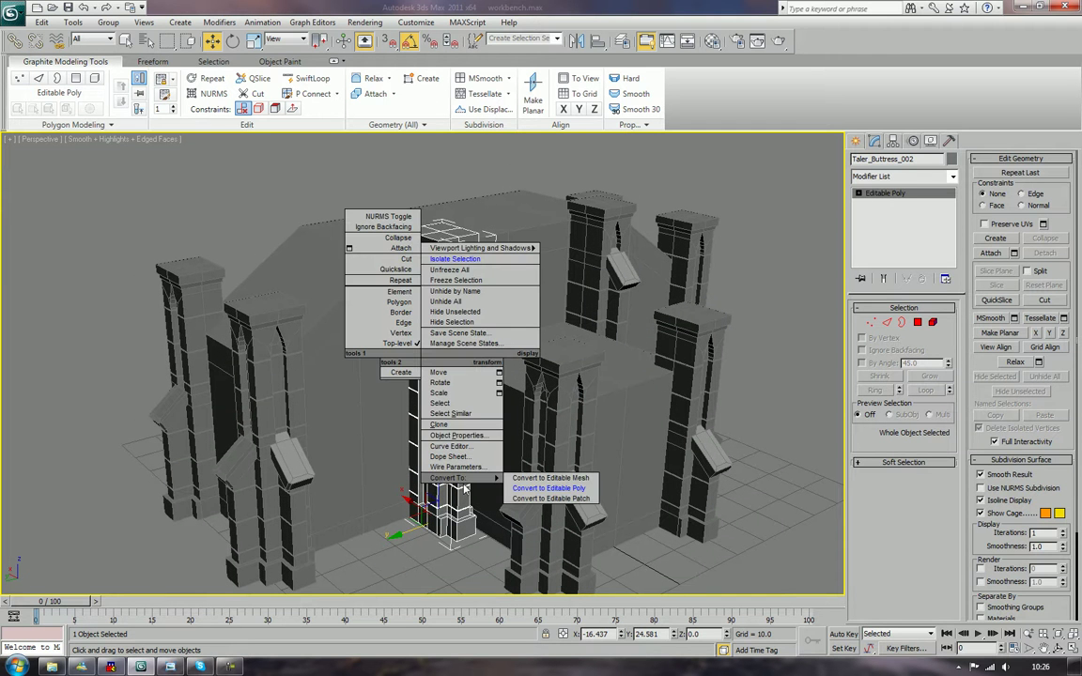
click(939, 141)
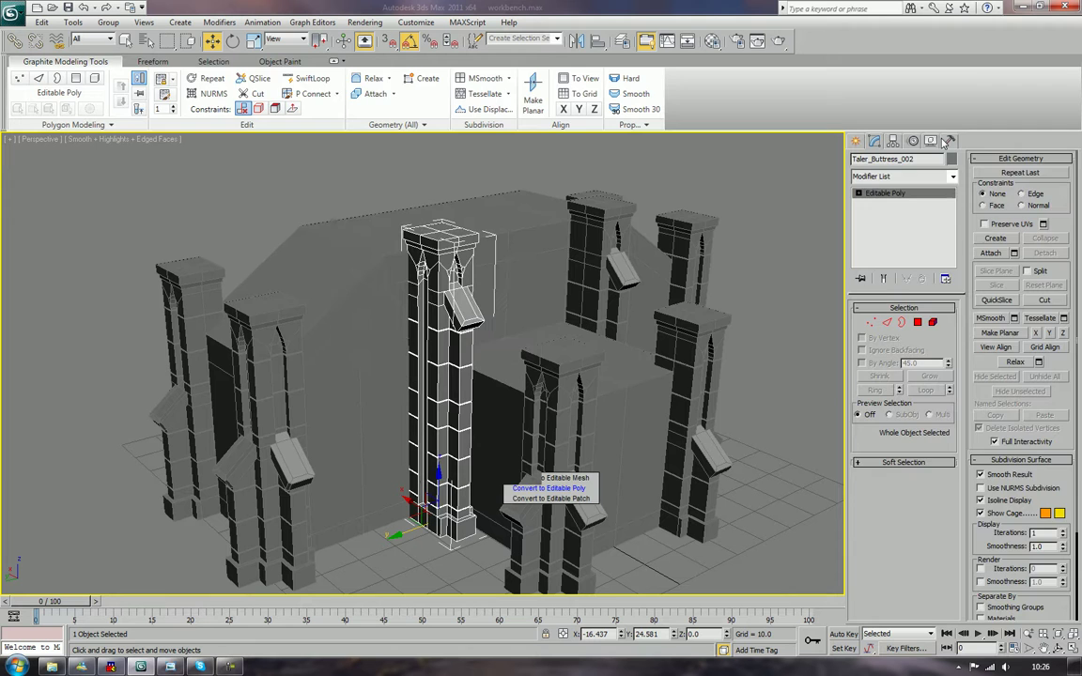
click(948, 140)
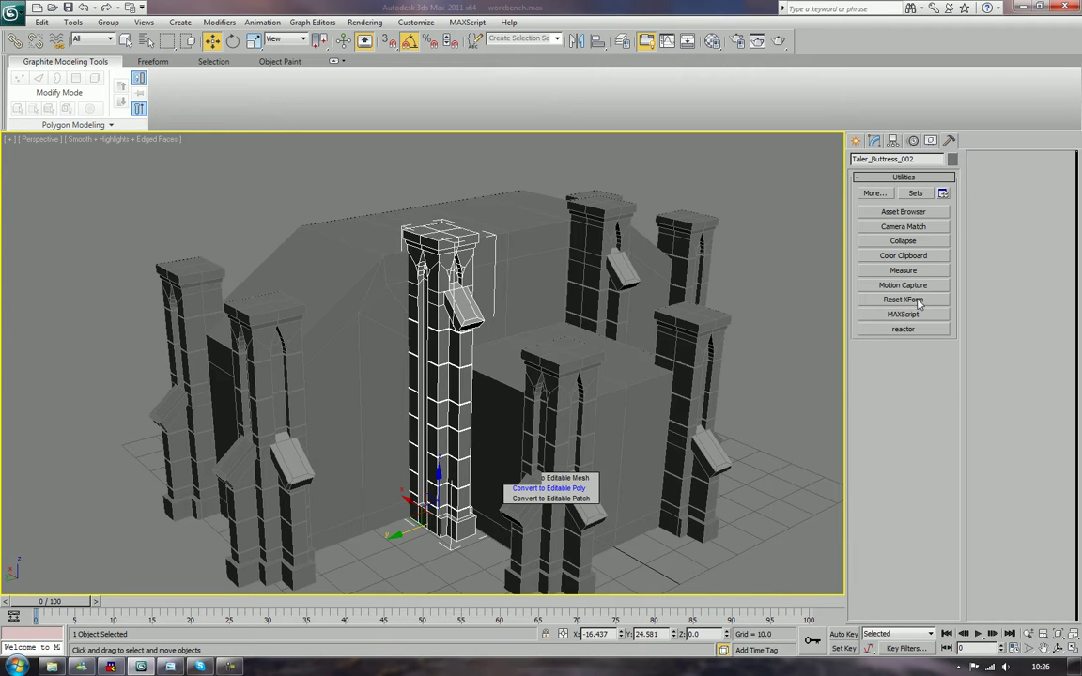
click(918, 300)
click(904, 371)
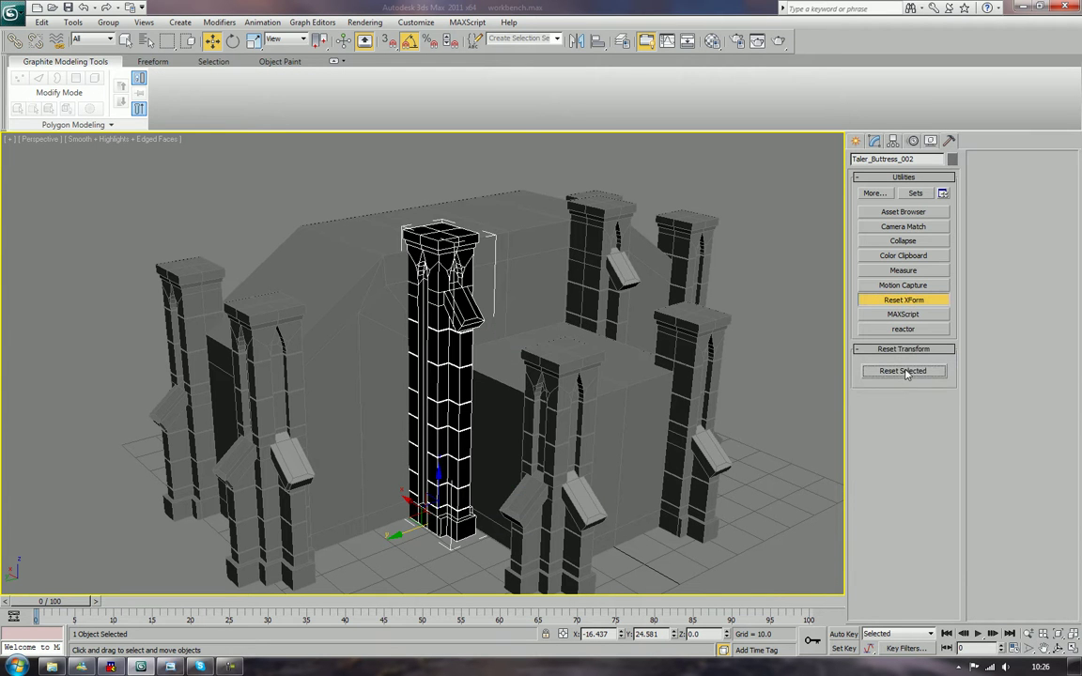
click(895, 302)
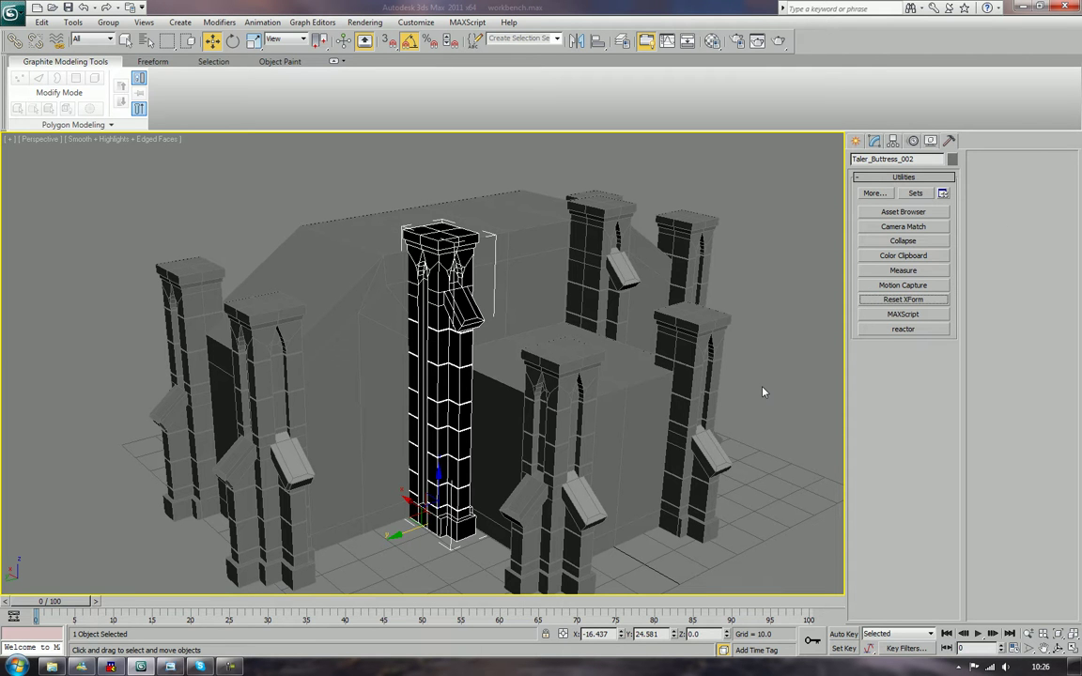
right_click(419, 354)
mouse_move(449, 473)
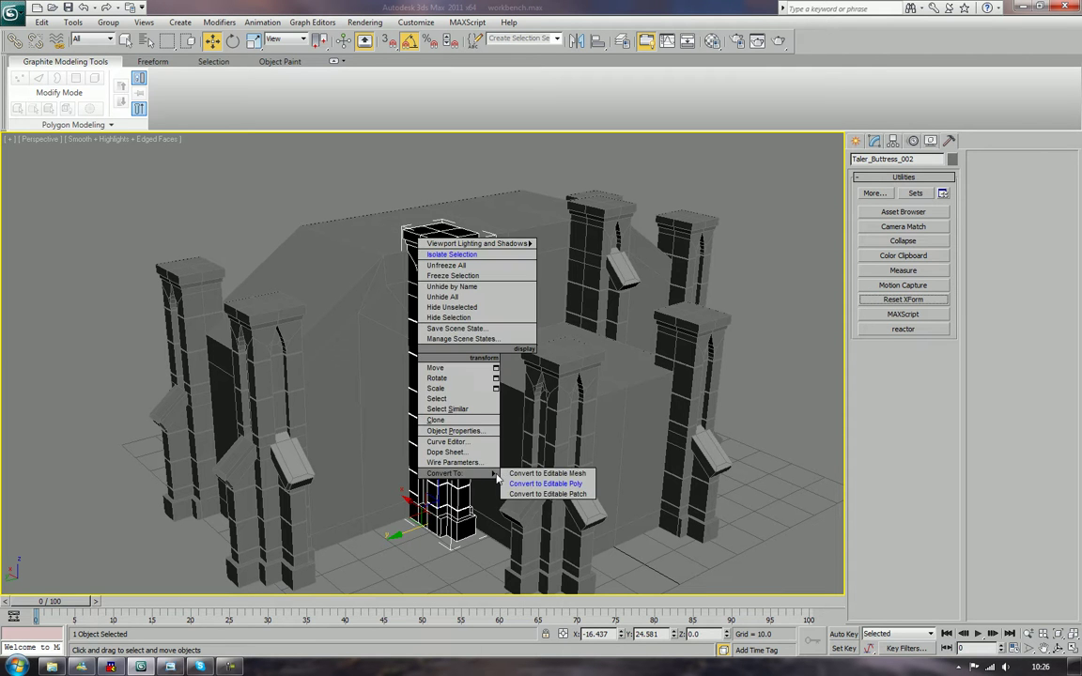
click(518, 483)
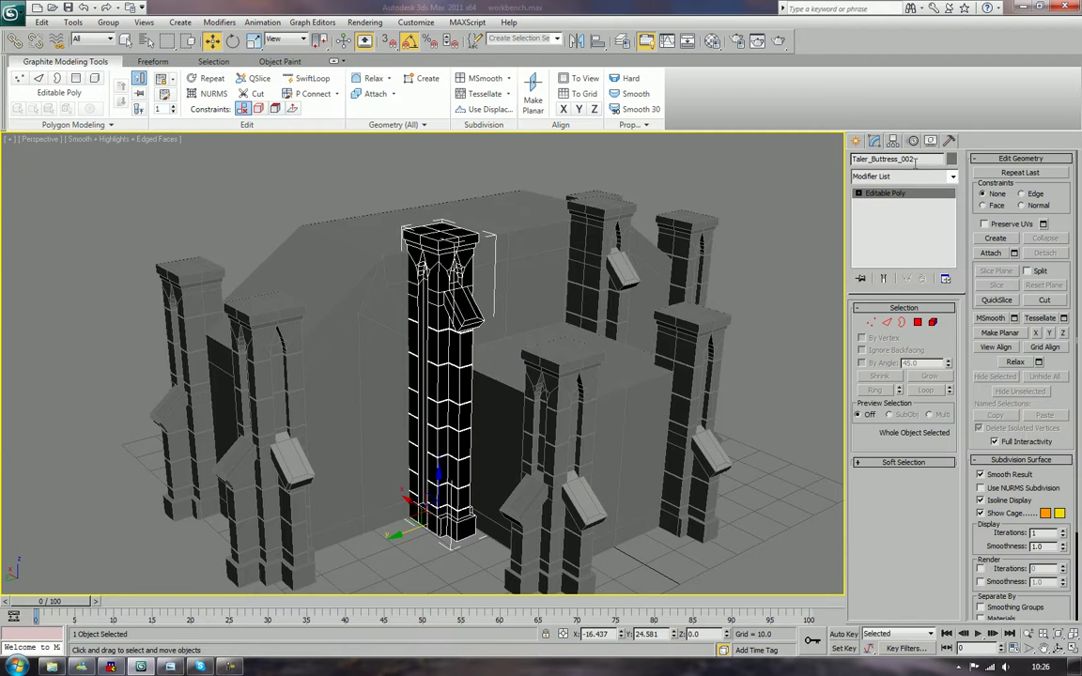
Flip the normals of the mirrored buttress's whole element, leave Element mode and deselect the object.
click(932, 323)
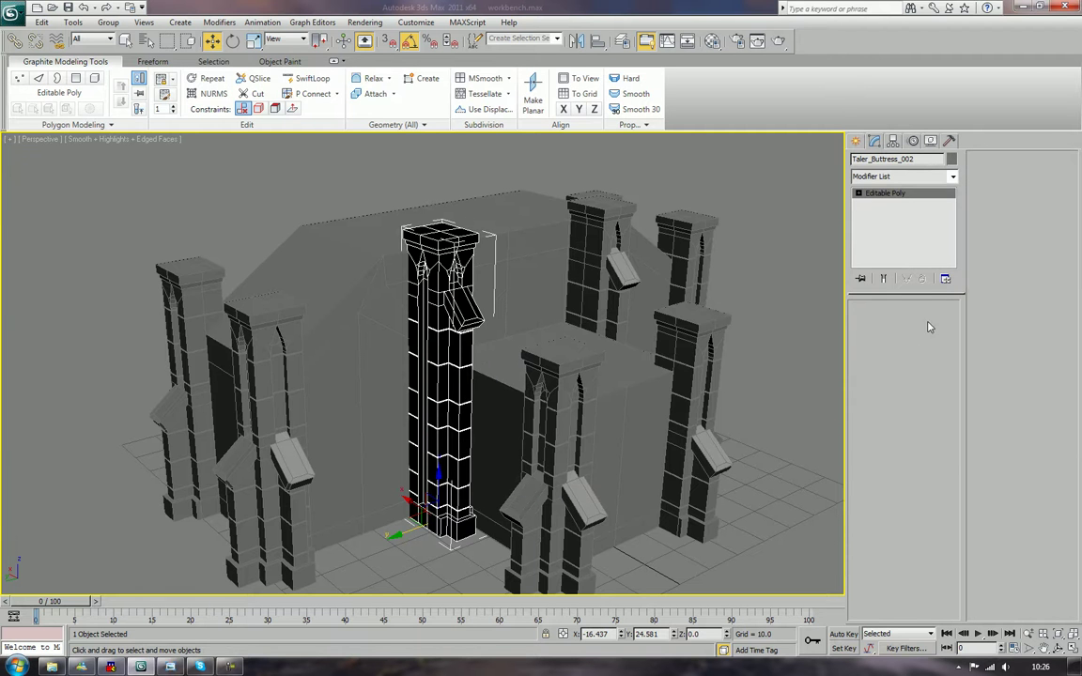
click(454, 355)
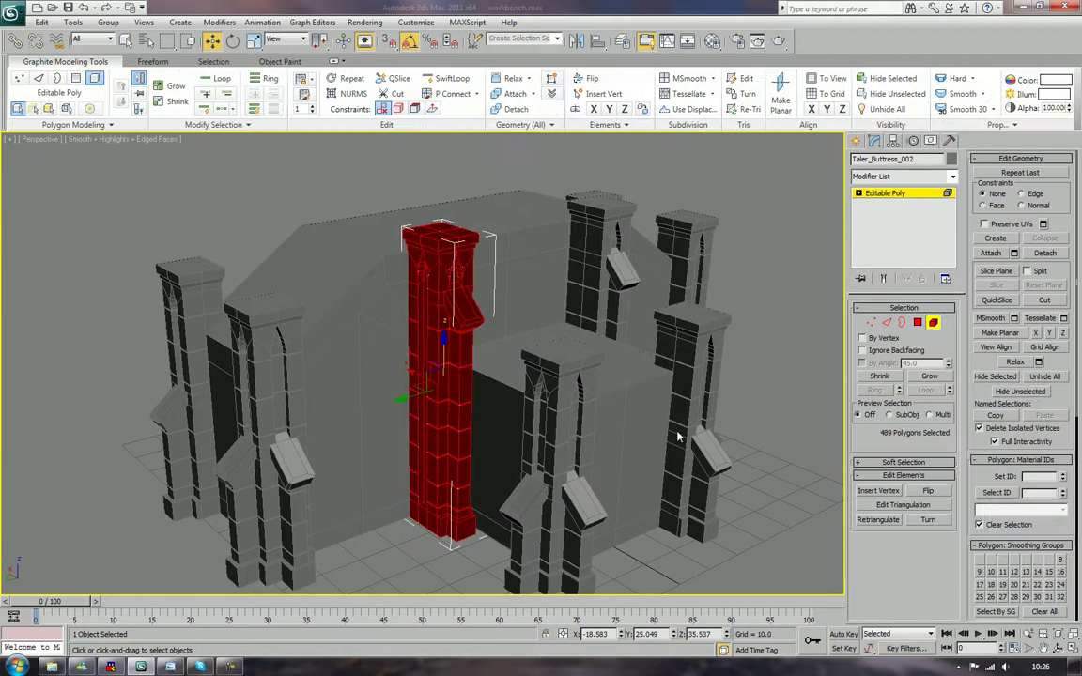
click(936, 490)
click(933, 323)
click(814, 379)
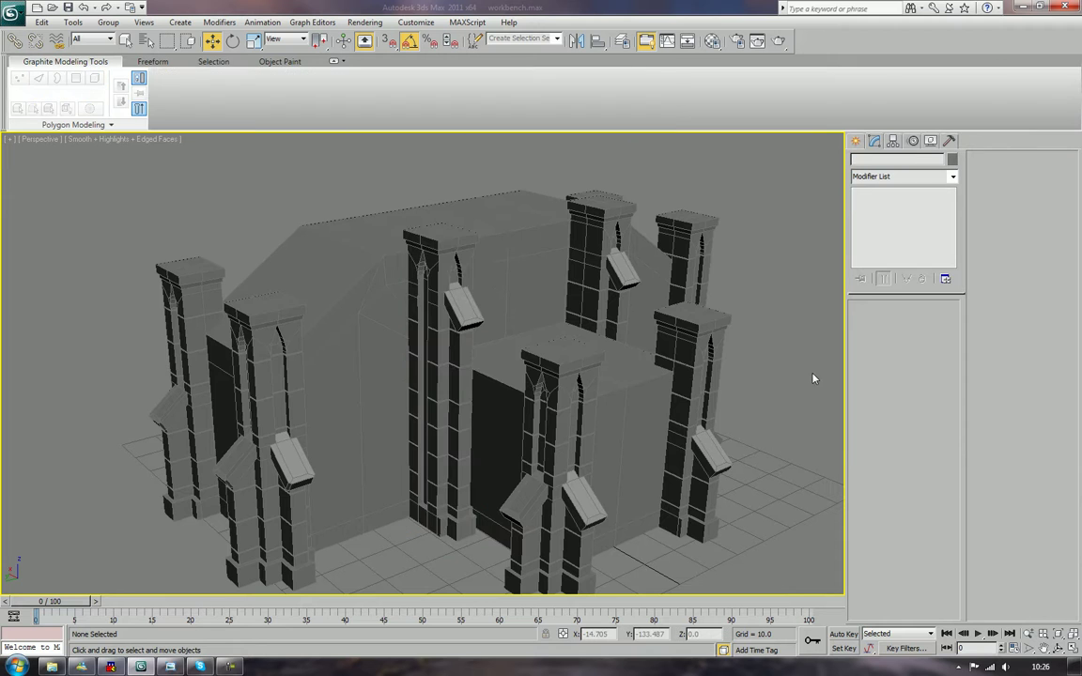
Inspect the building and its placed buttresses from several angles and hide the viewport grid.
alt+middle_drag(813, 379, 665, 339)
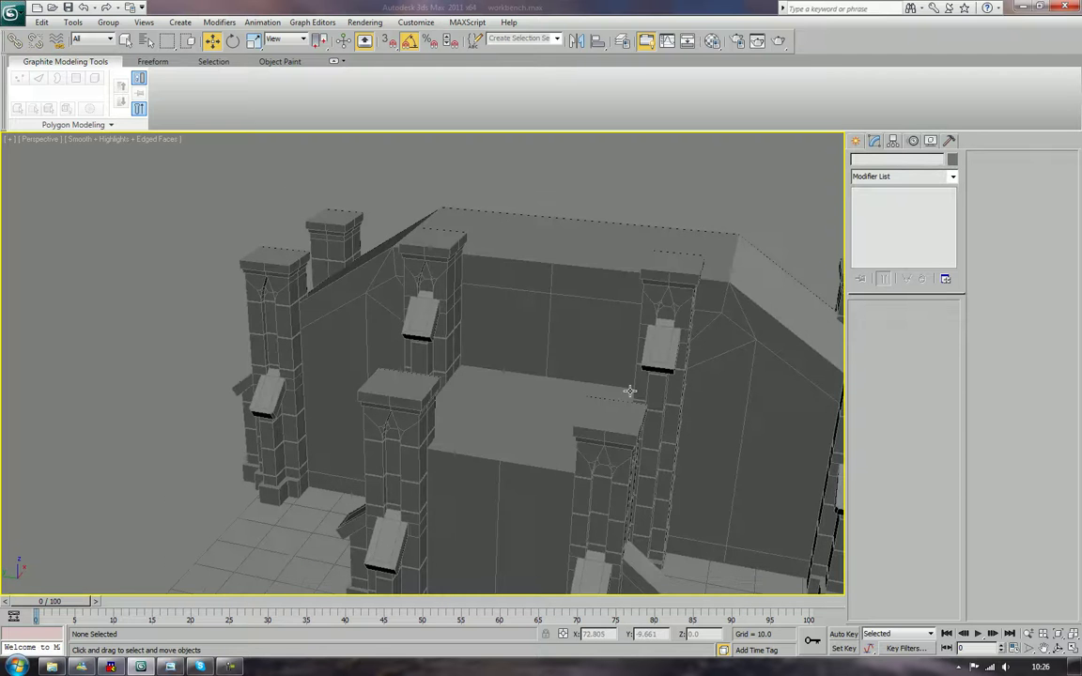
alt+middle_drag(567, 352, 628, 378)
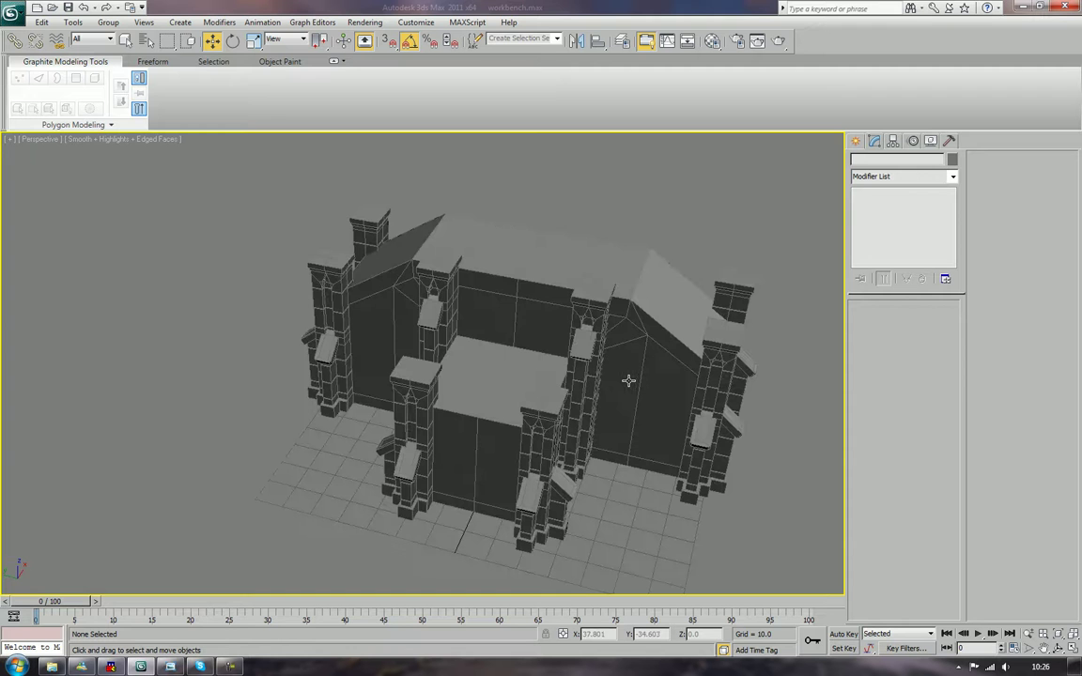
alt+middle_drag(637, 392, 604, 394)
key(g)
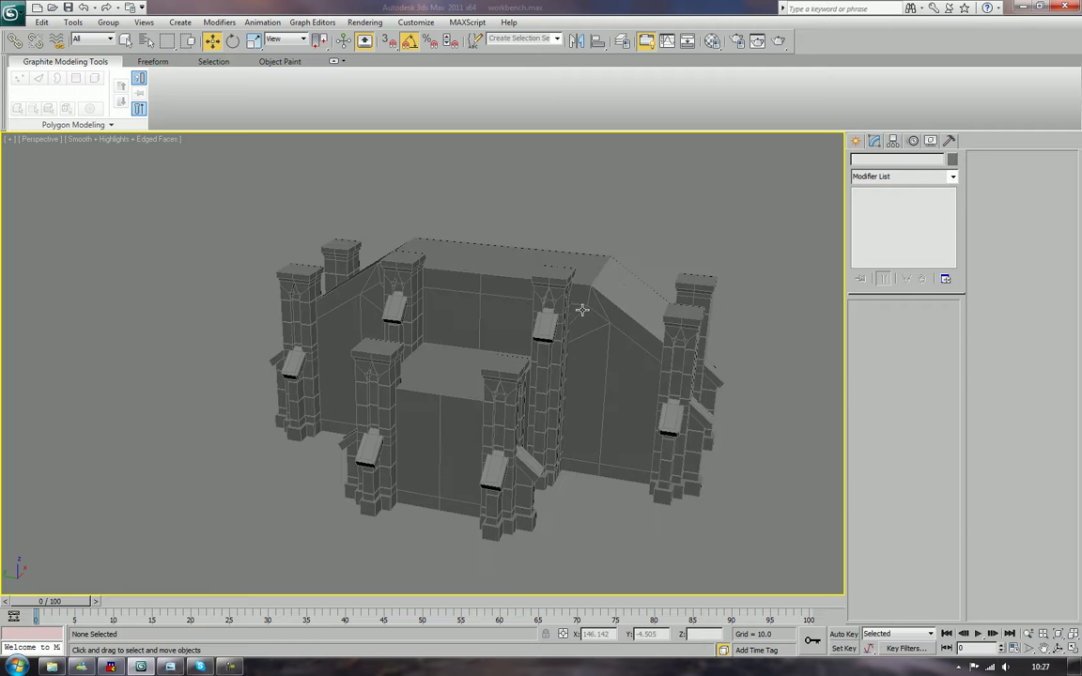